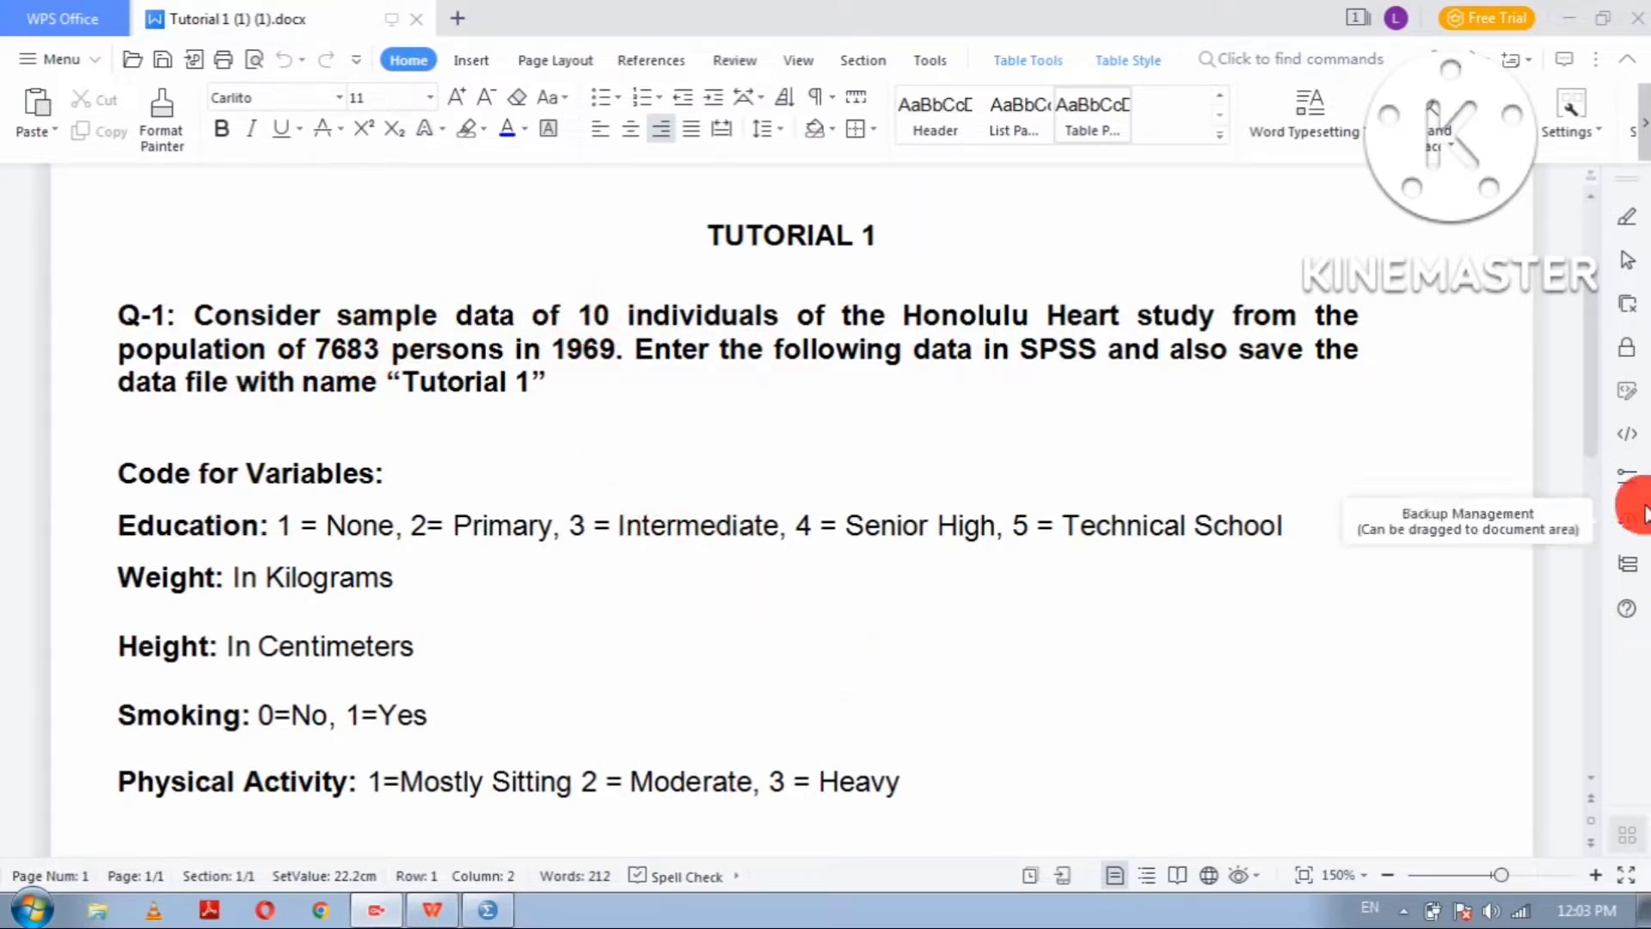
Step: Examine the tutorial question, the codes and units listed for each variable, and the data table of the 10 individuals
{"action": "left_click_drag", "start_coordinate": [1591, 435], "coordinate": [1545, 632]}
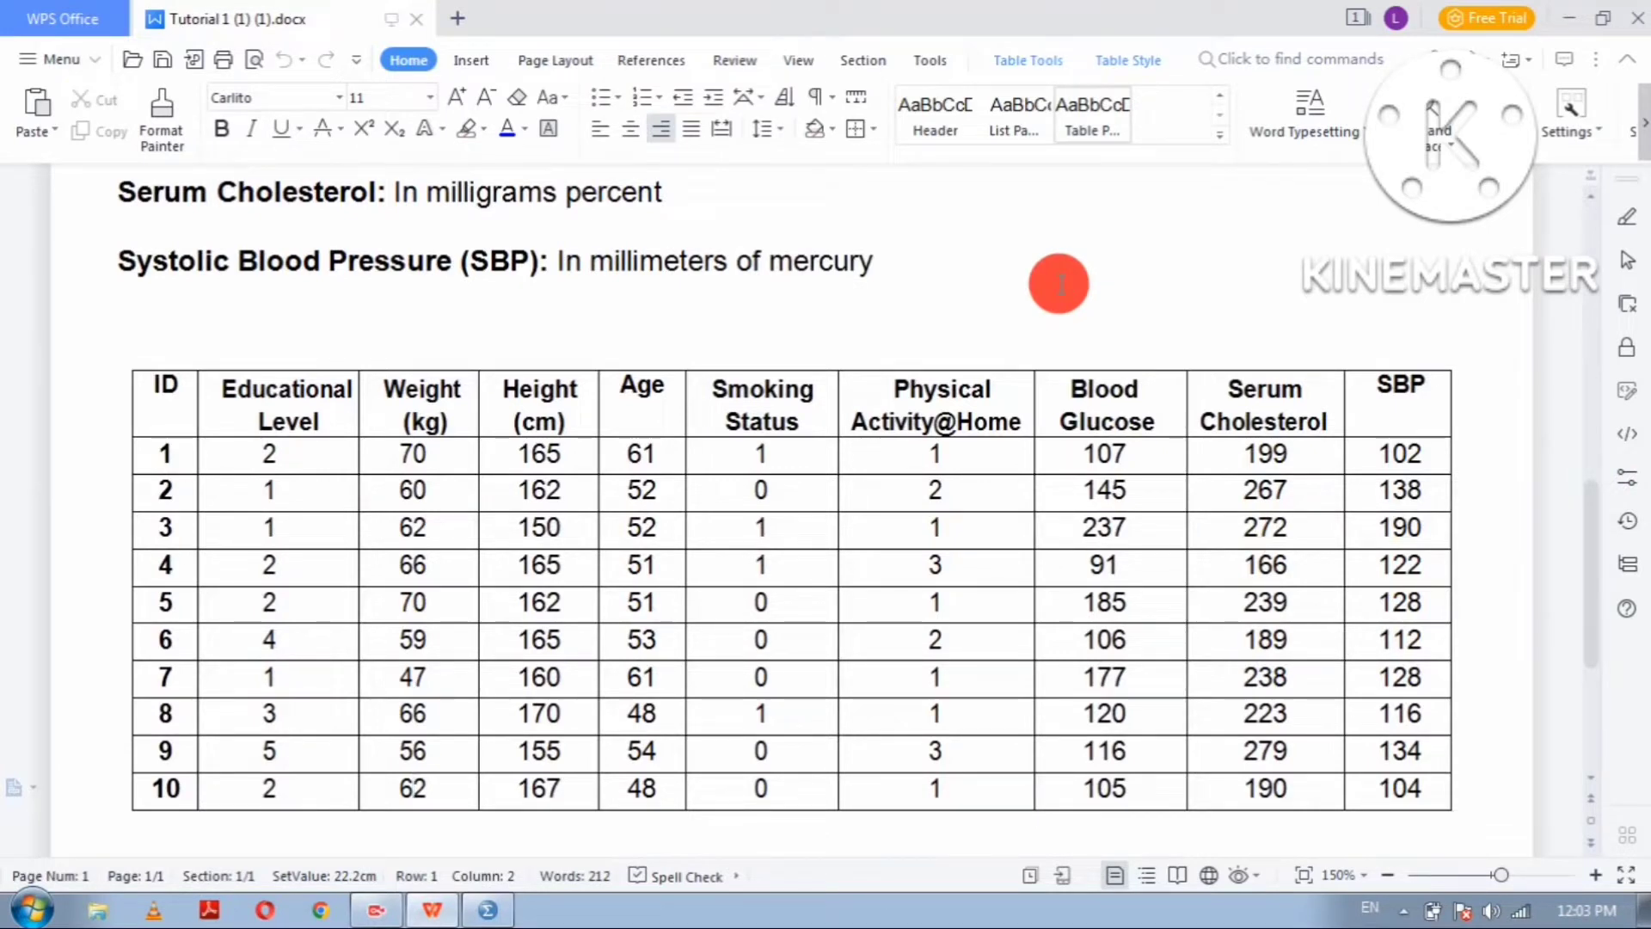
{"action": "scroll", "coordinate": [1058, 285], "scroll_direction": "up", "scroll_amount": 2}
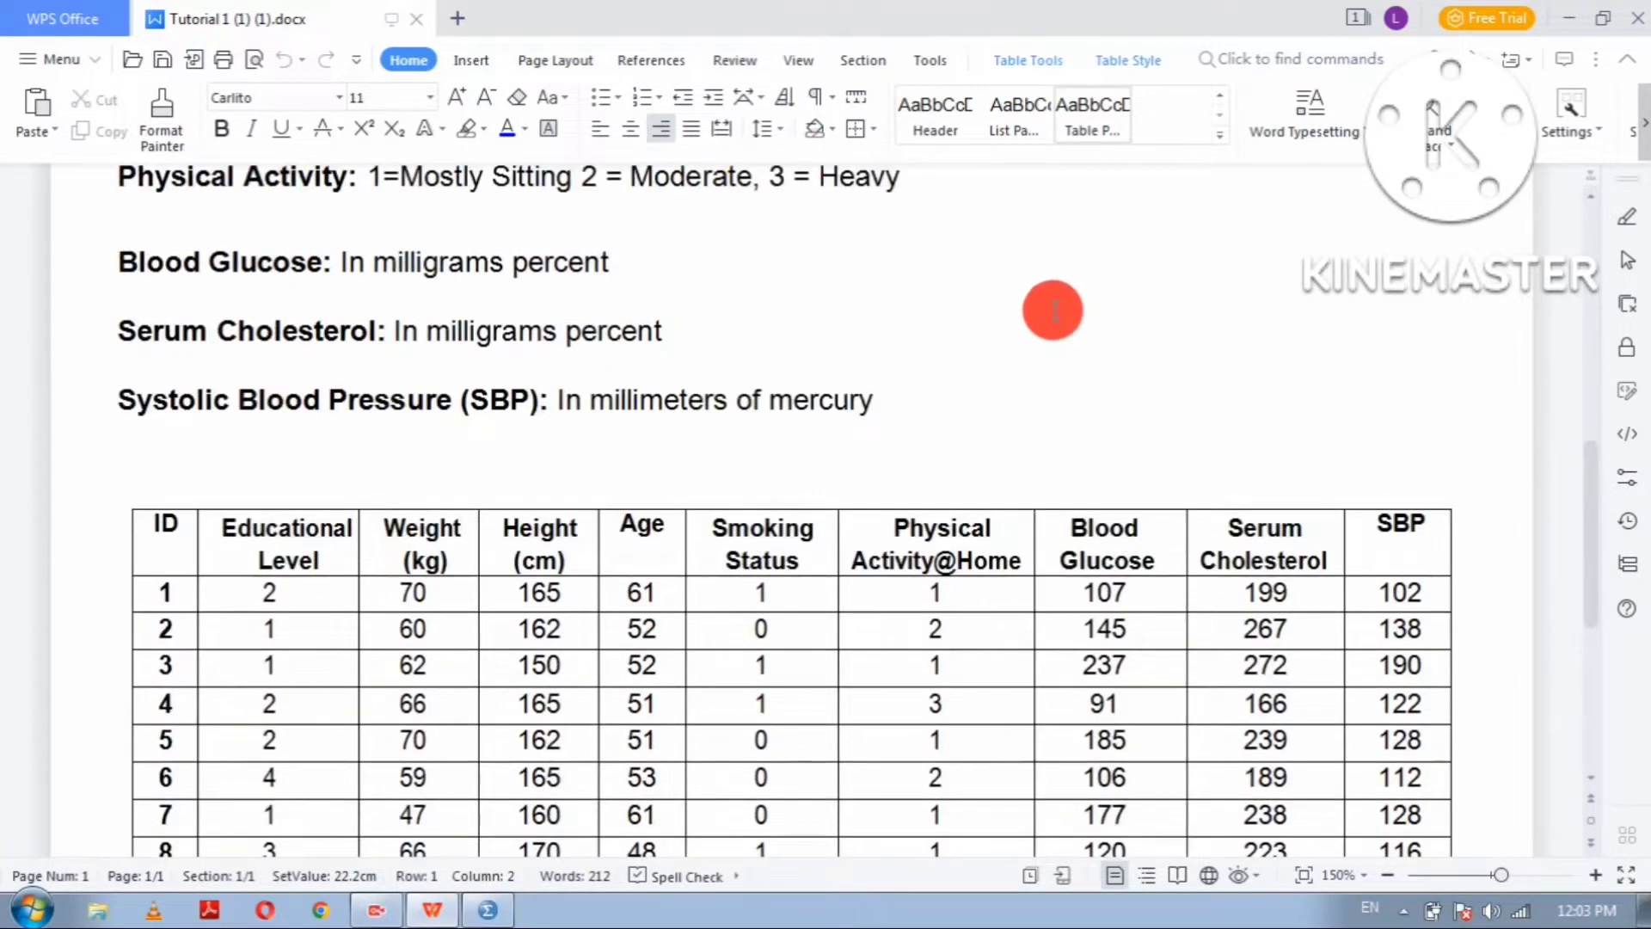
{"action": "scroll", "coordinate": [1053, 310], "scroll_direction": "up", "scroll_amount": 2}
{"action": "scroll", "coordinate": [1005, 387], "scroll_direction": "up", "scroll_amount": 3}
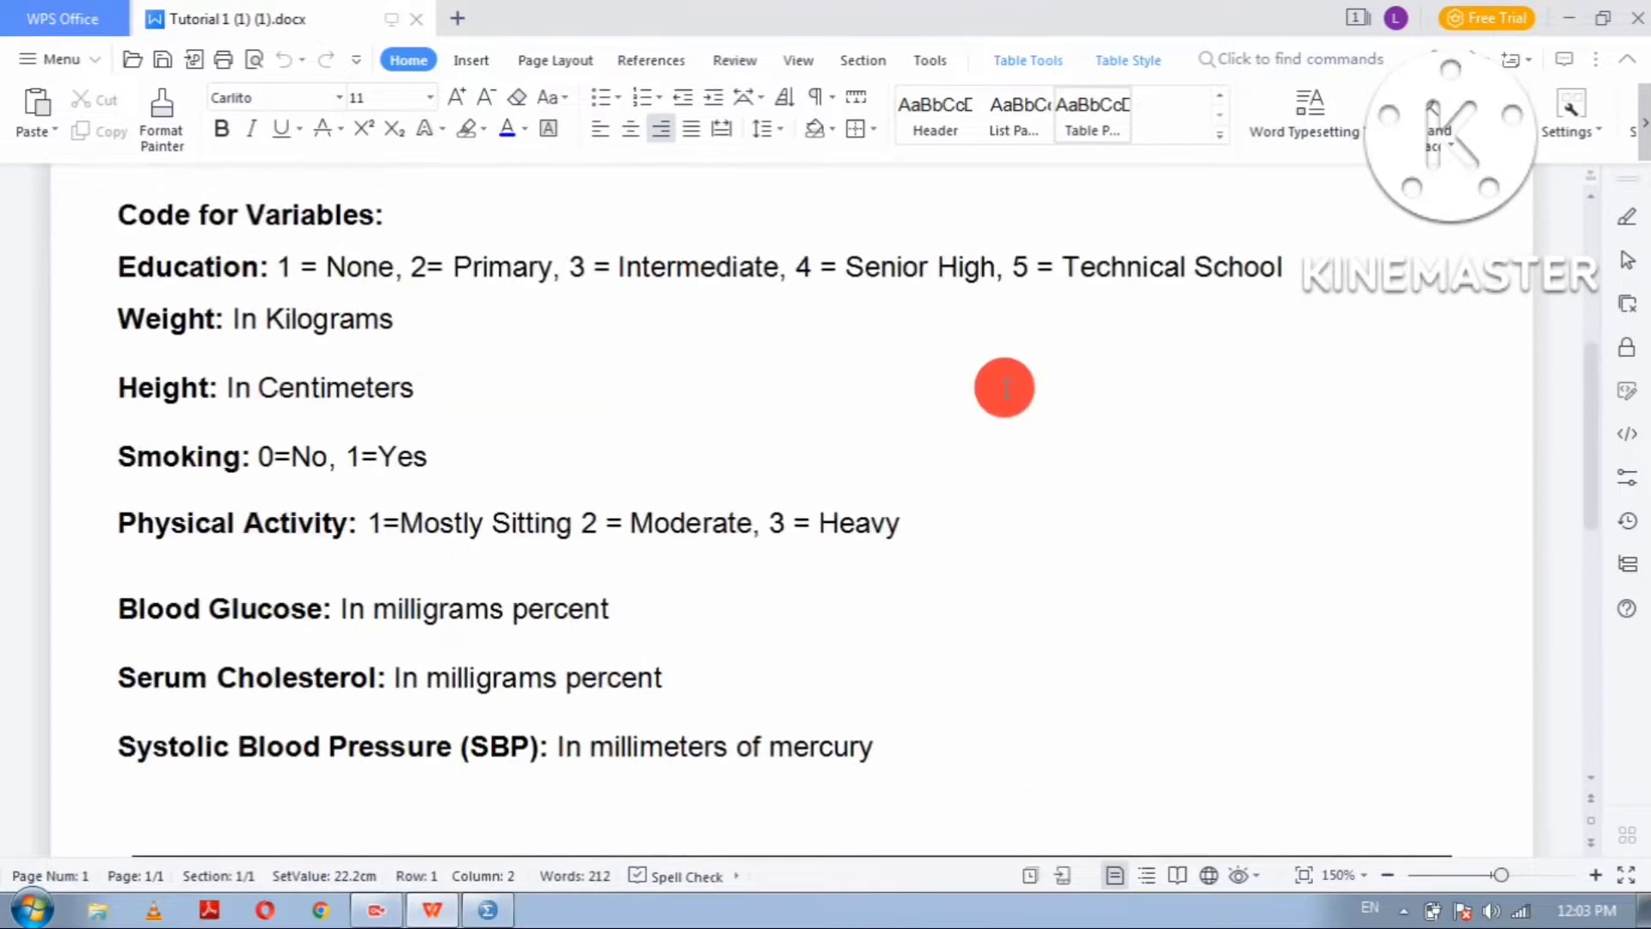
{"action": "scroll", "coordinate": [1004, 387], "scroll_direction": "up", "scroll_amount": 2}
{"action": "scroll", "coordinate": [1001, 393], "scroll_direction": "up", "scroll_amount": 1}
{"action": "scroll", "coordinate": [989, 378], "scroll_direction": "down", "scroll_amount": 1}
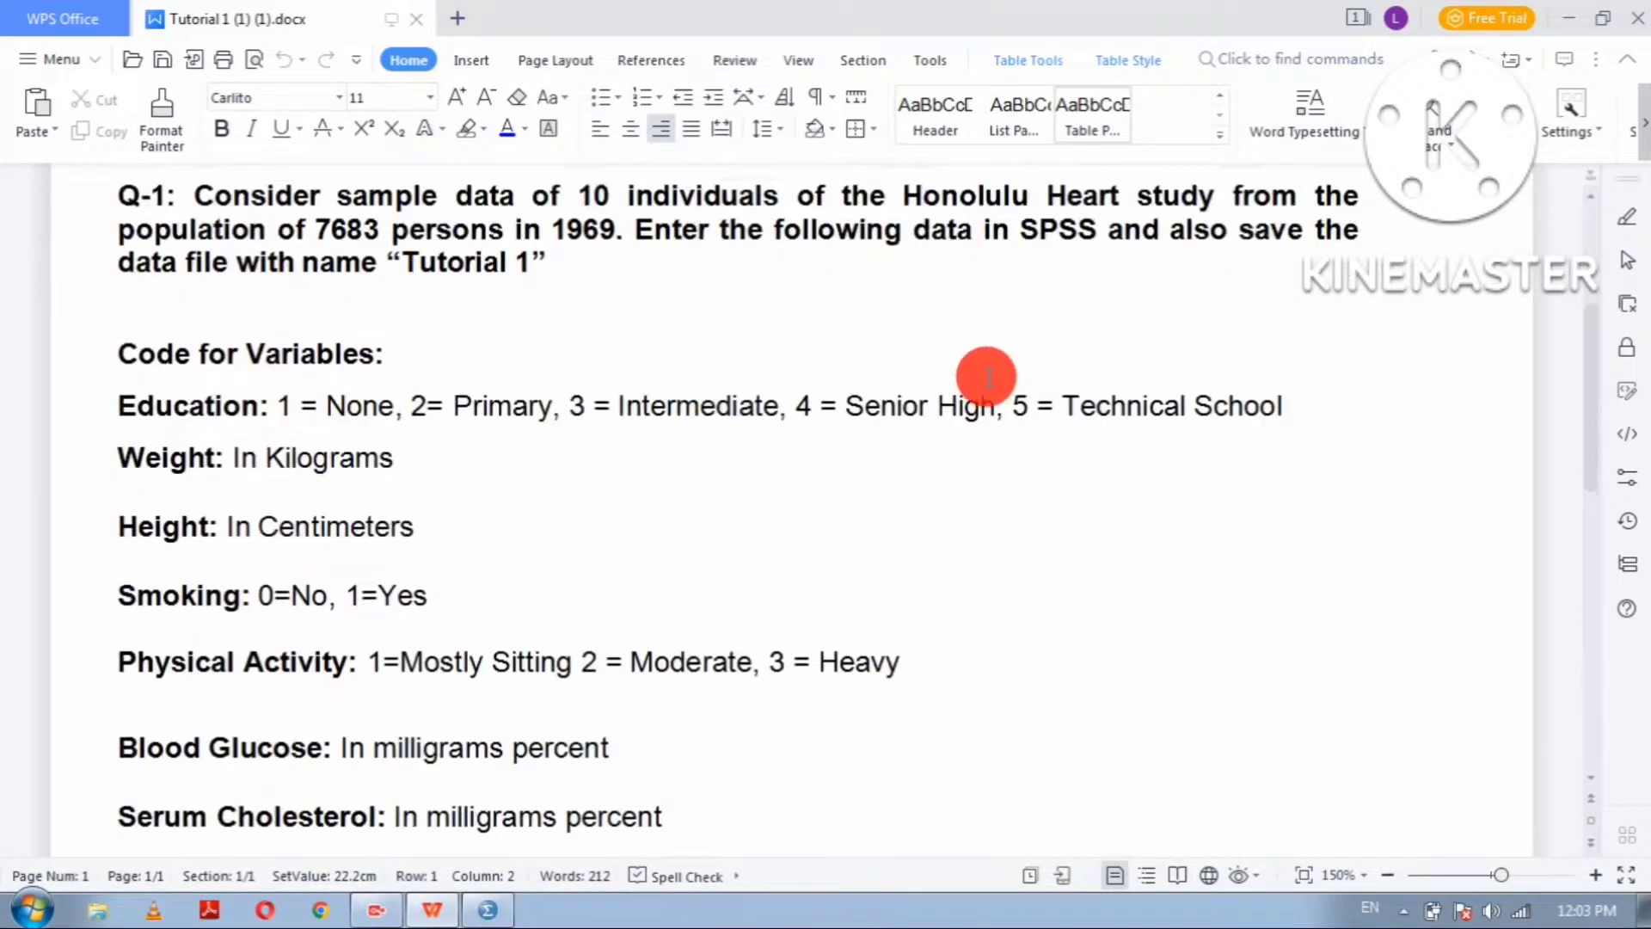
{"action": "scroll", "coordinate": [987, 376], "scroll_direction": "down", "scroll_amount": 1}
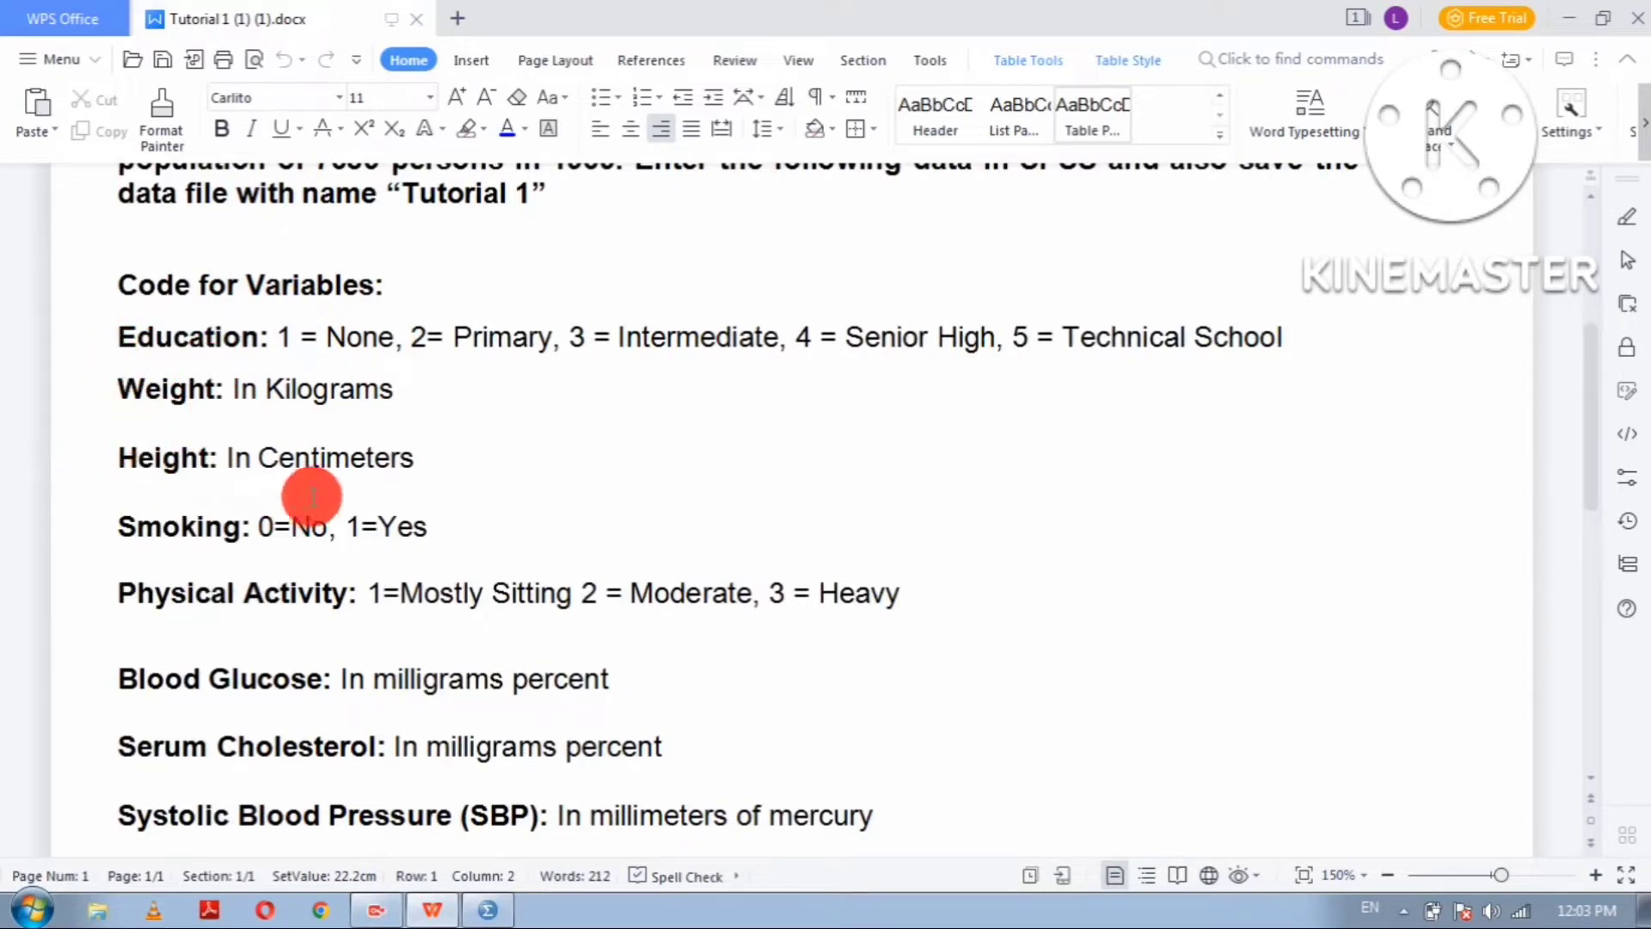
{"action": "scroll", "coordinate": [312, 496], "scroll_direction": "down", "scroll_amount": 2}
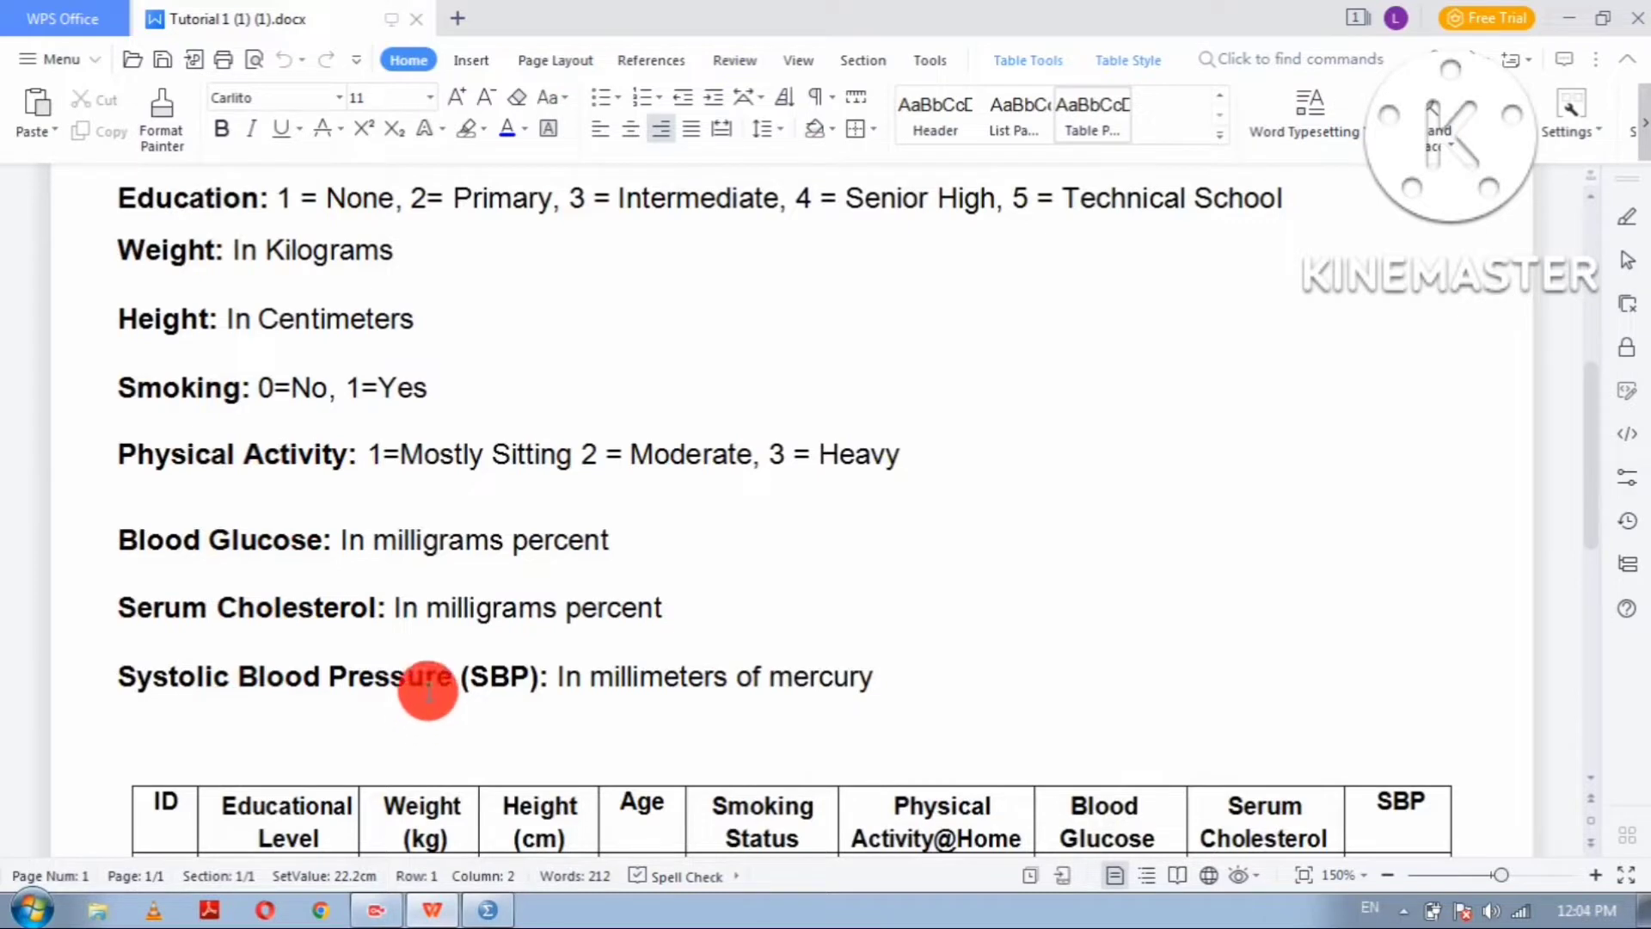
{"action": "scroll", "coordinate": [602, 568], "scroll_direction": "up", "scroll_amount": 3}
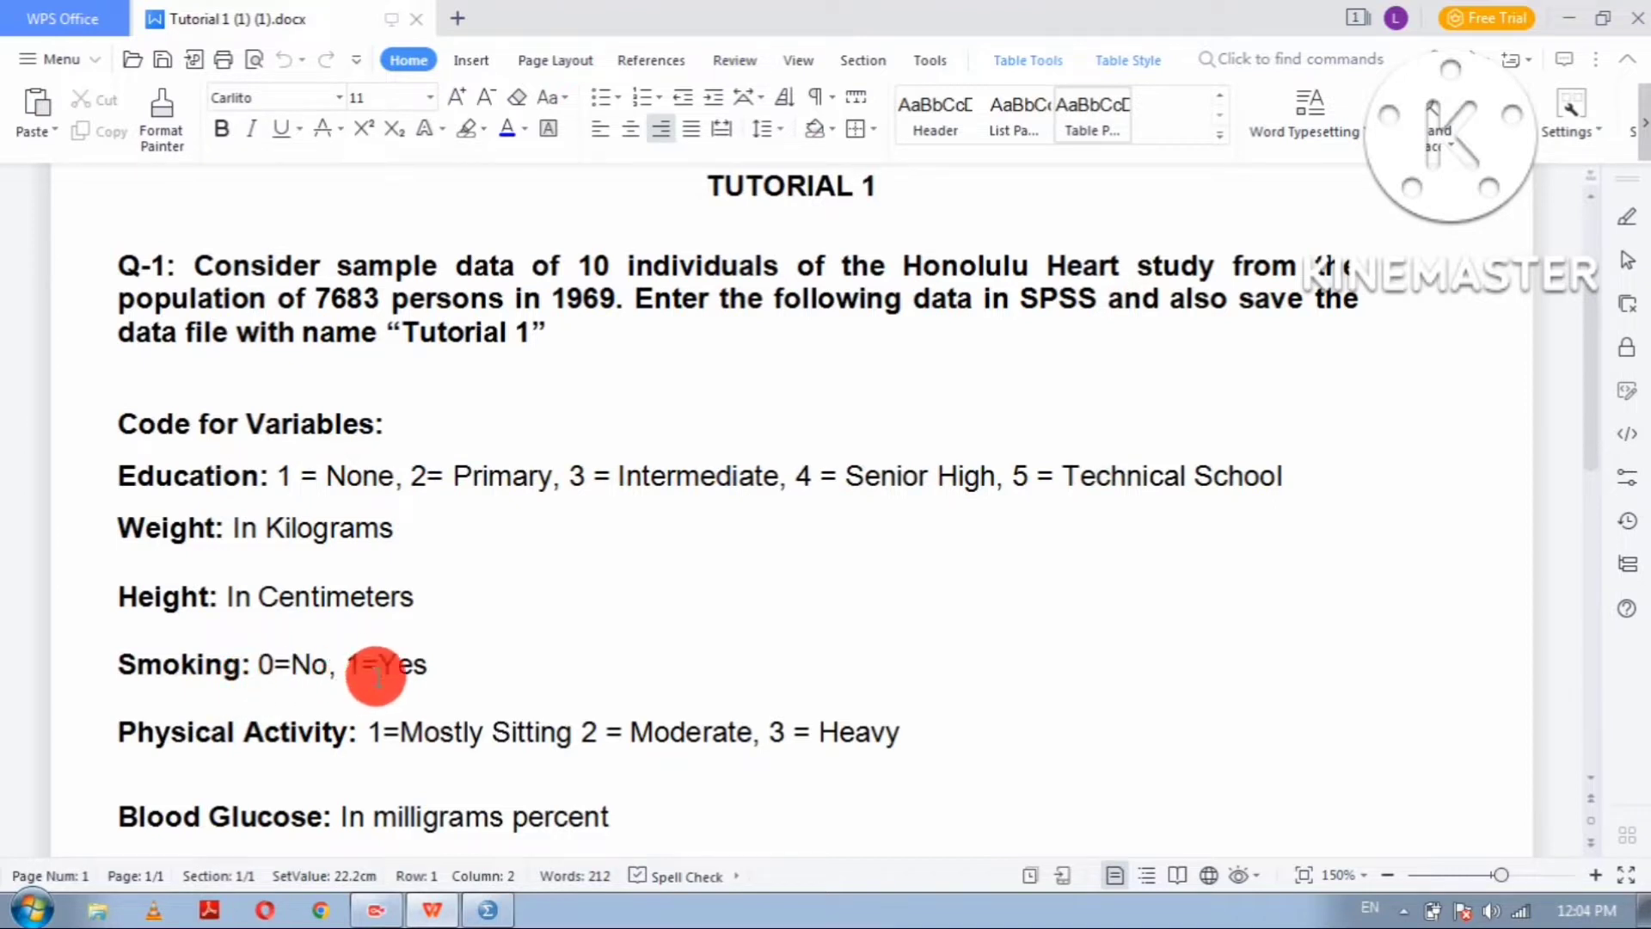
{"action": "scroll", "coordinate": [477, 740], "scroll_direction": "down", "scroll_amount": 1}
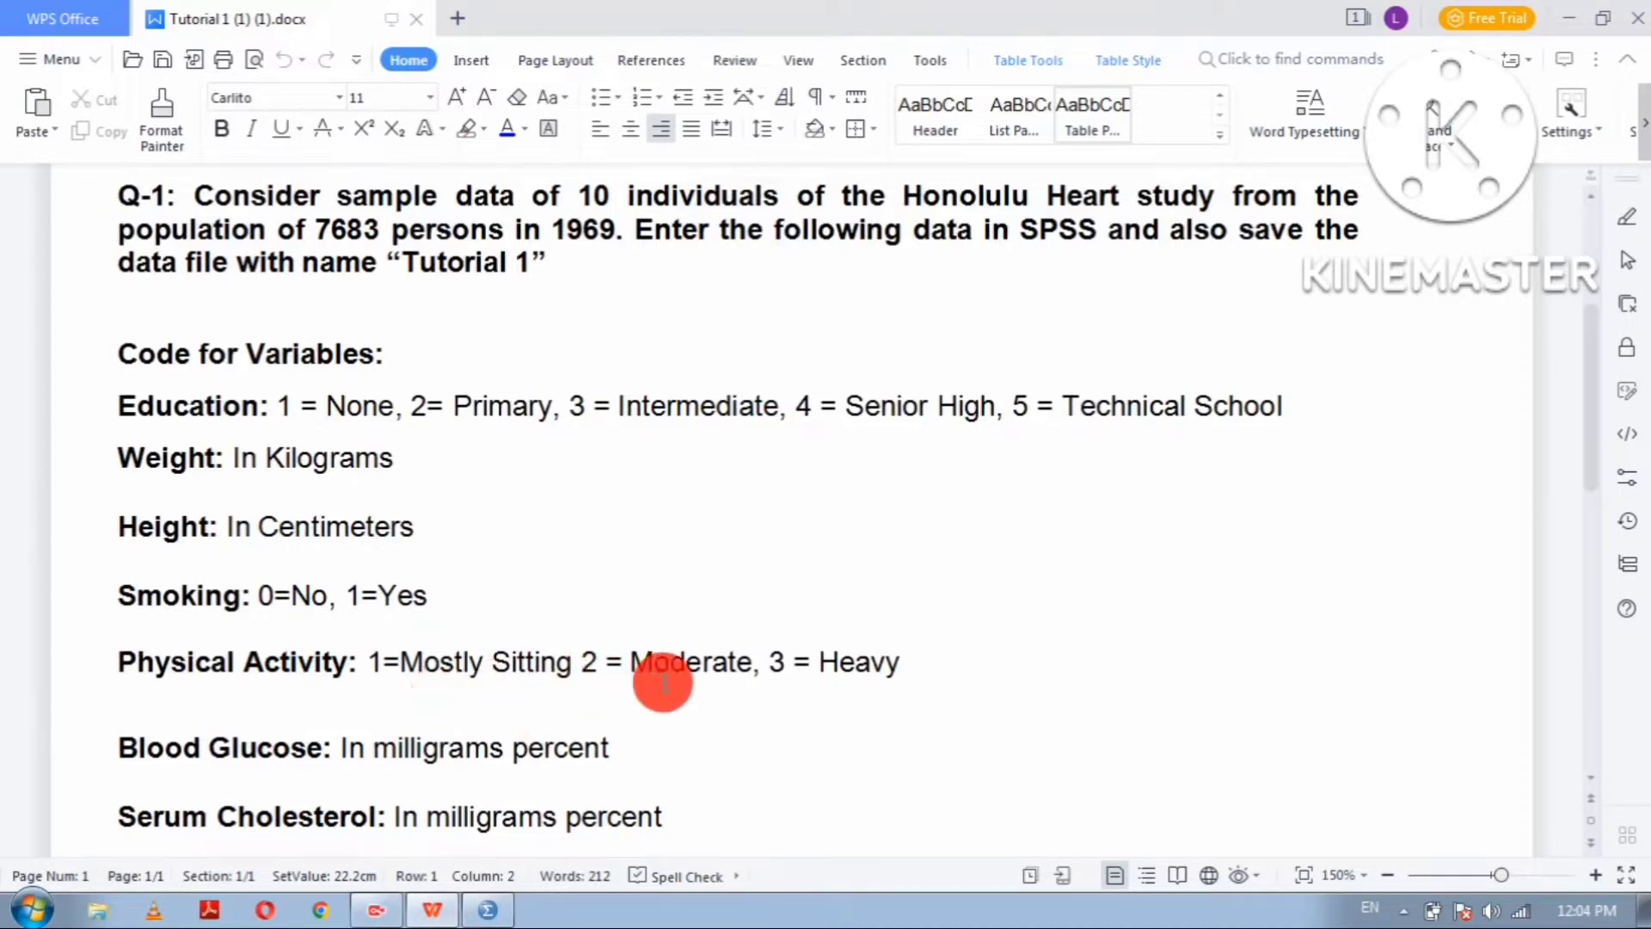
{"action": "scroll", "coordinate": [688, 682], "scroll_direction": "down", "scroll_amount": 1}
{"action": "scroll", "coordinate": [689, 676], "scroll_direction": "down", "scroll_amount": 1}
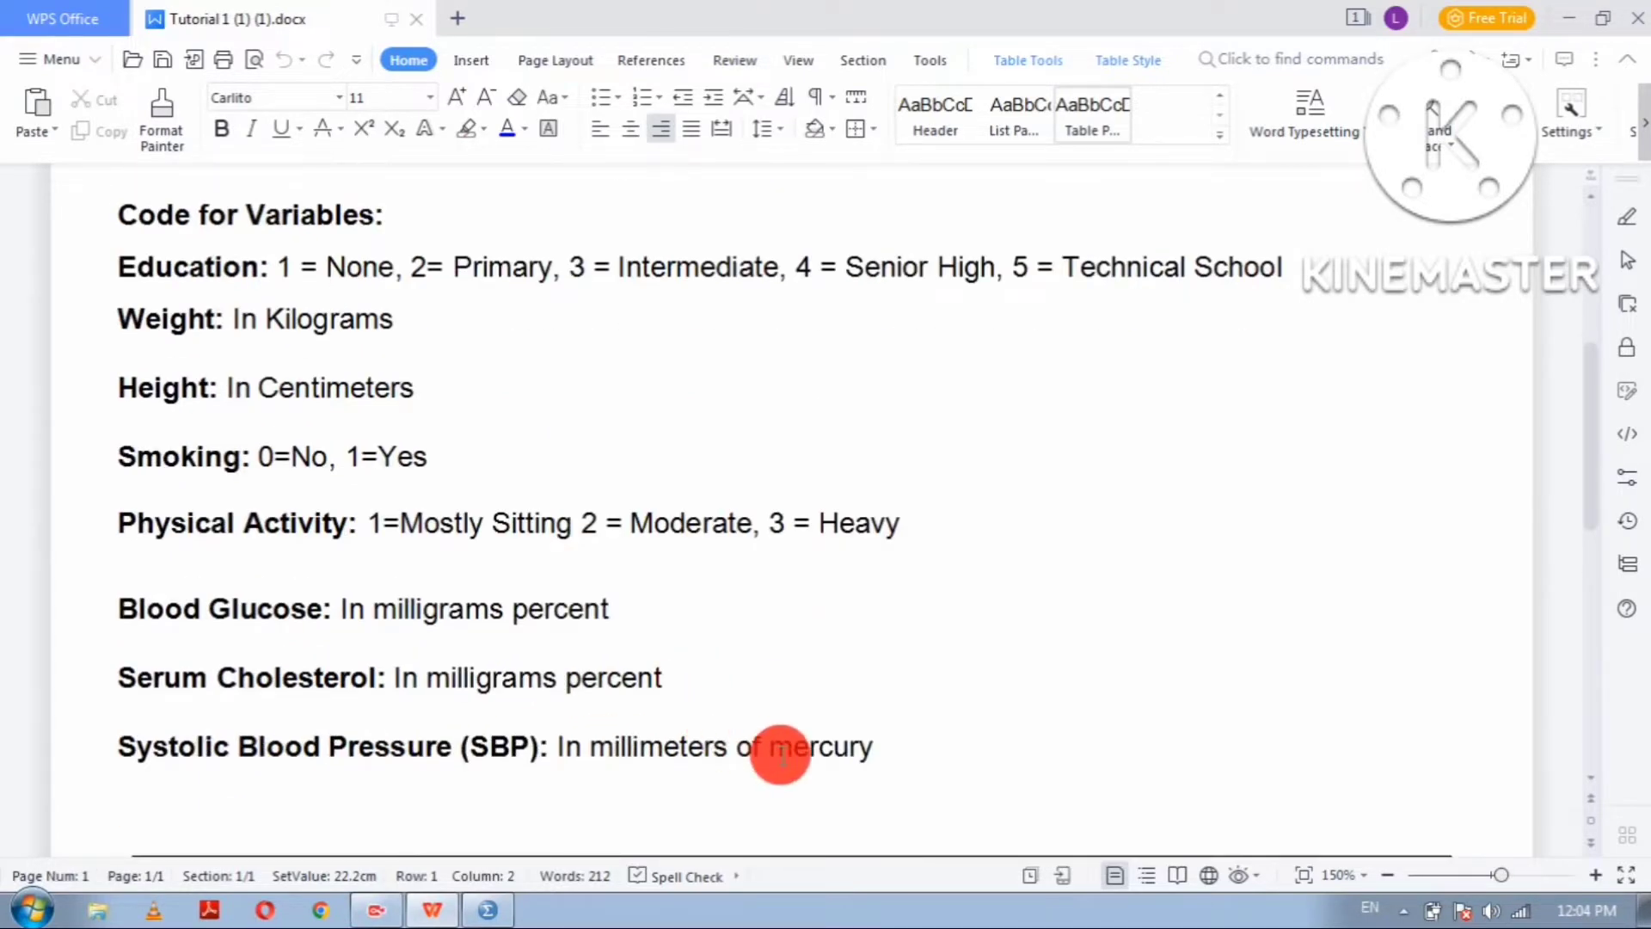
{"action": "scroll", "coordinate": [778, 748], "scroll_direction": "up", "scroll_amount": 2}
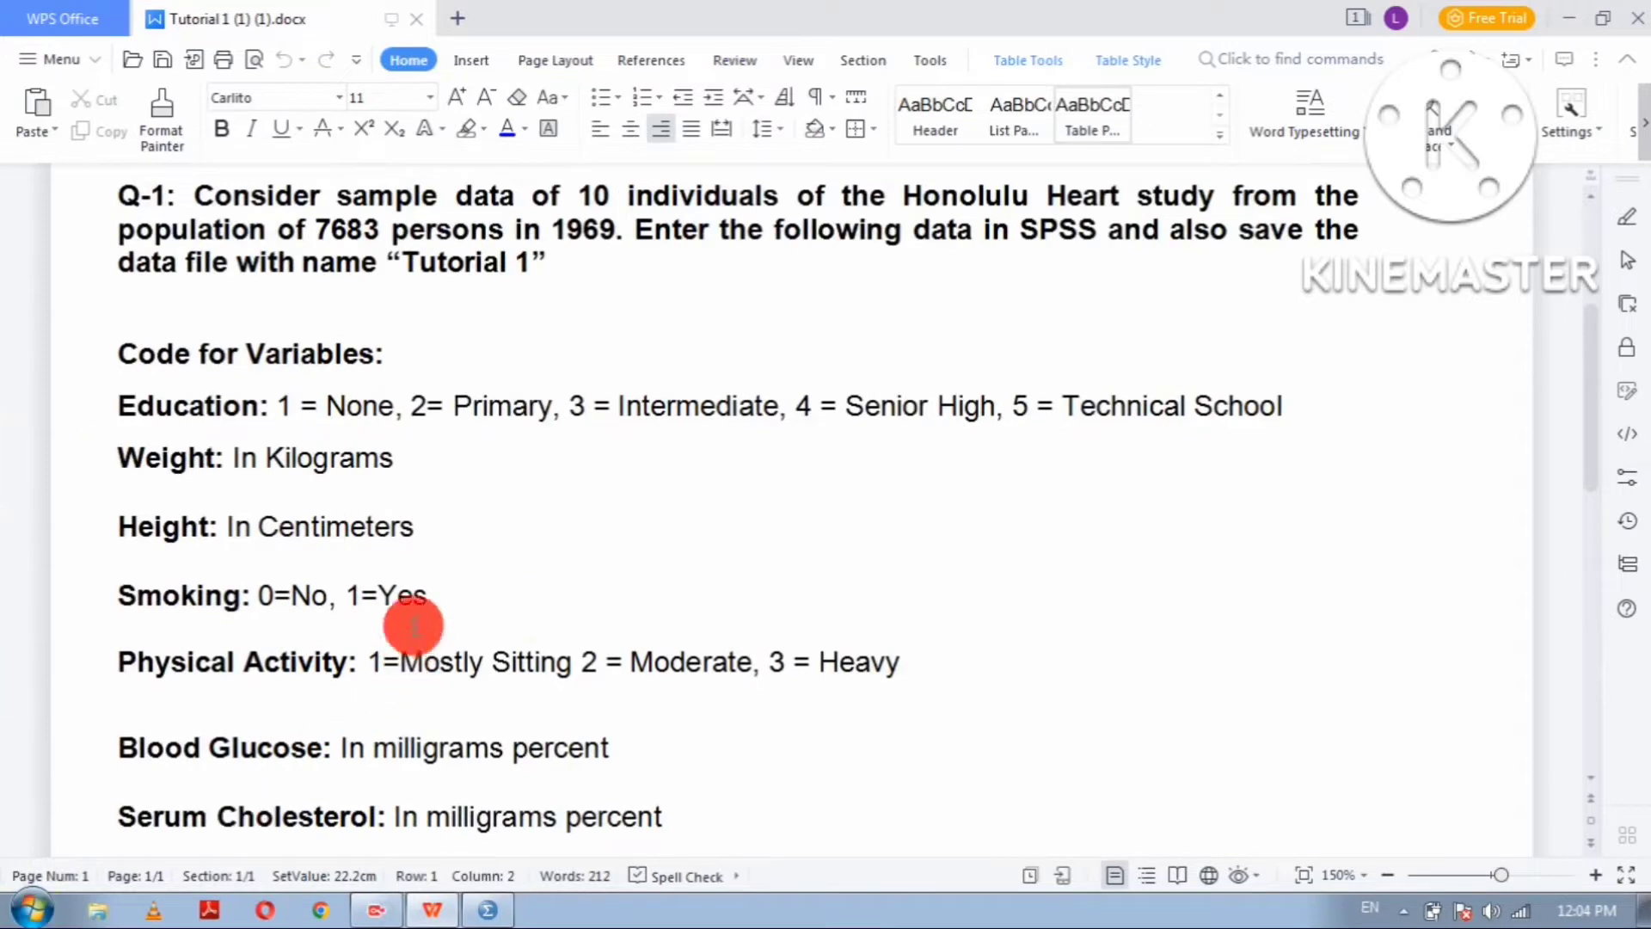
{"action": "scroll", "coordinate": [456, 538], "scroll_direction": "down", "scroll_amount": 2}
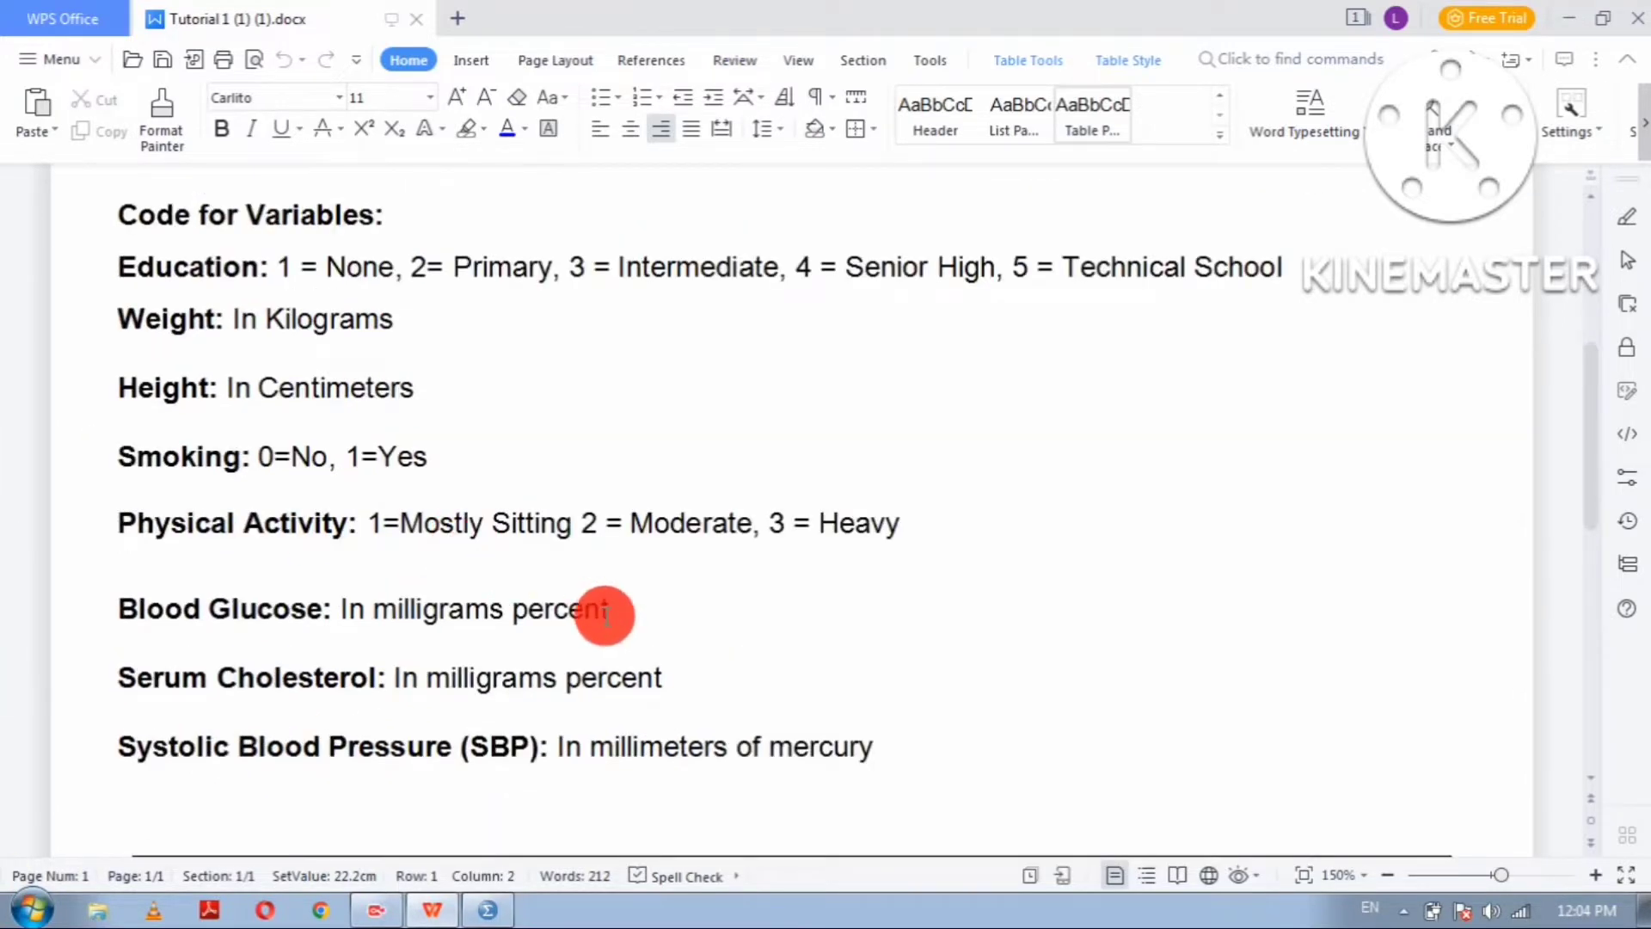
{"action": "scroll", "coordinate": [598, 613], "scroll_direction": "up", "scroll_amount": 1}
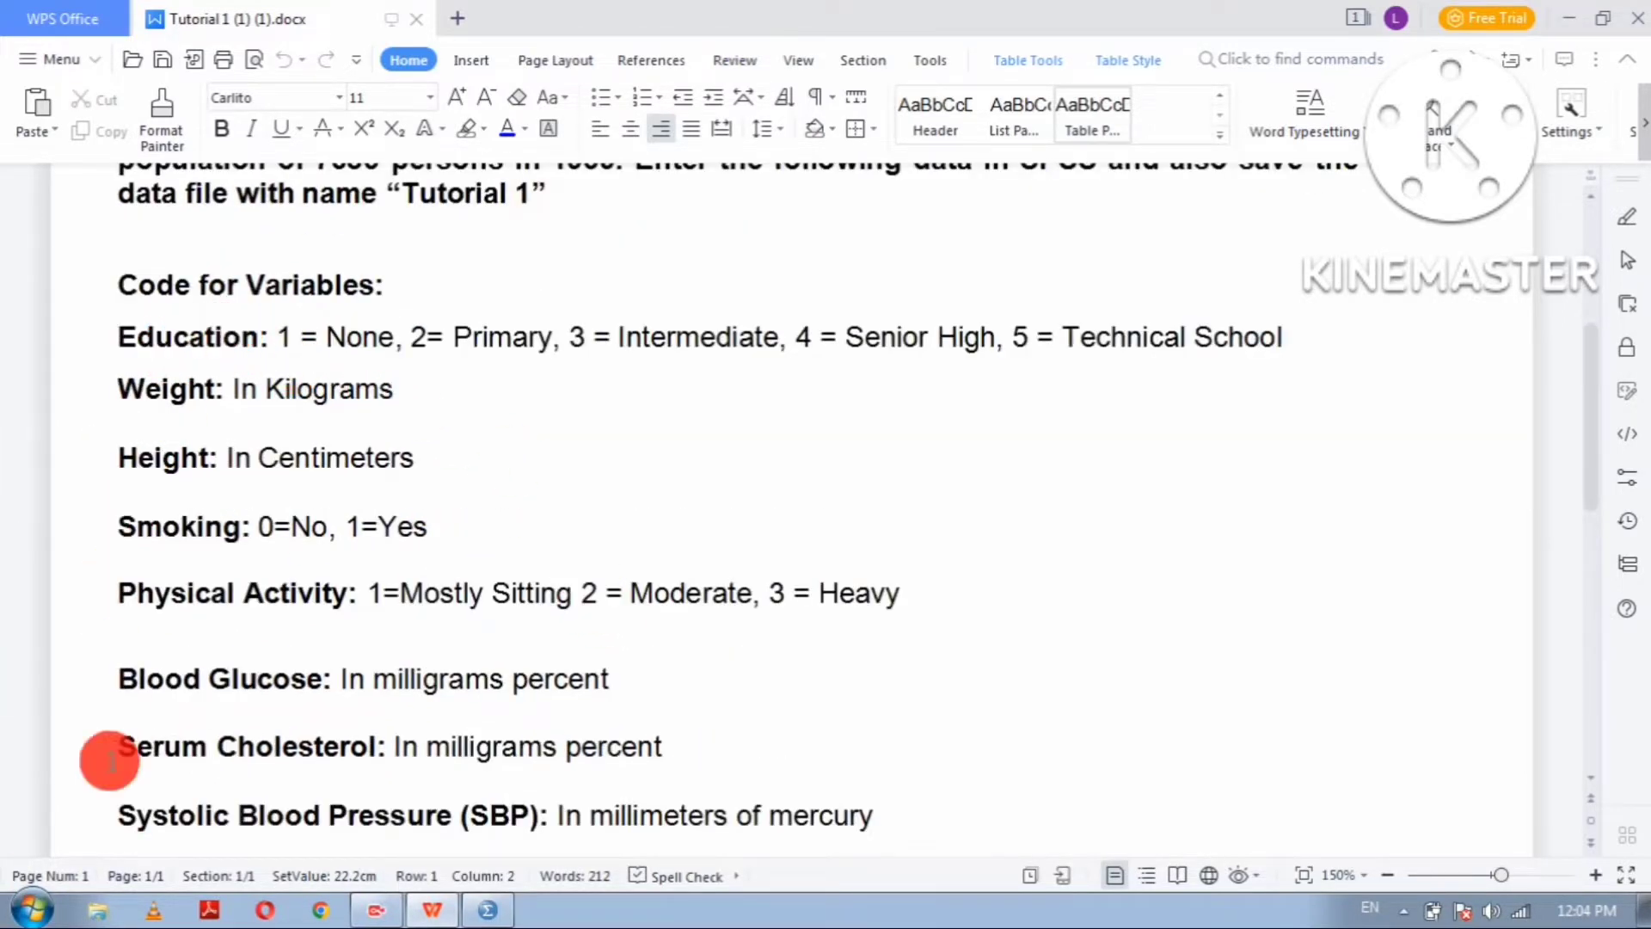
Step: Switch to SPSS Statistics and name the first two variables S.No and Education in the variable definitions
{"action": "left_click", "coordinate": [482, 912]}
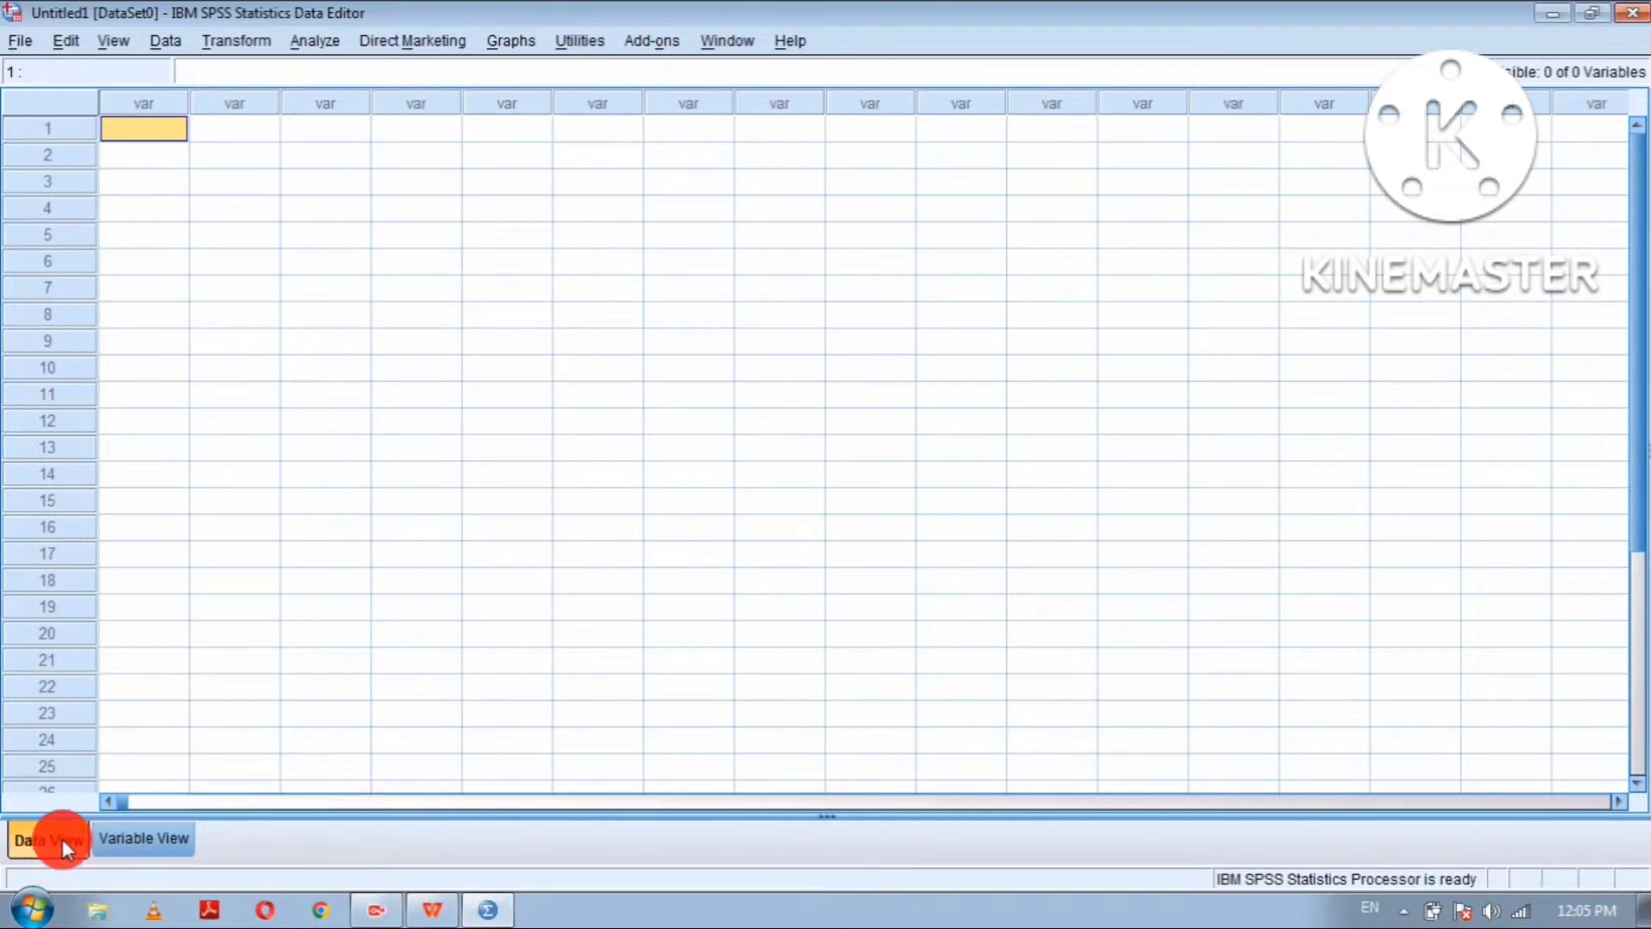
{"action": "left_click", "coordinate": [132, 839]}
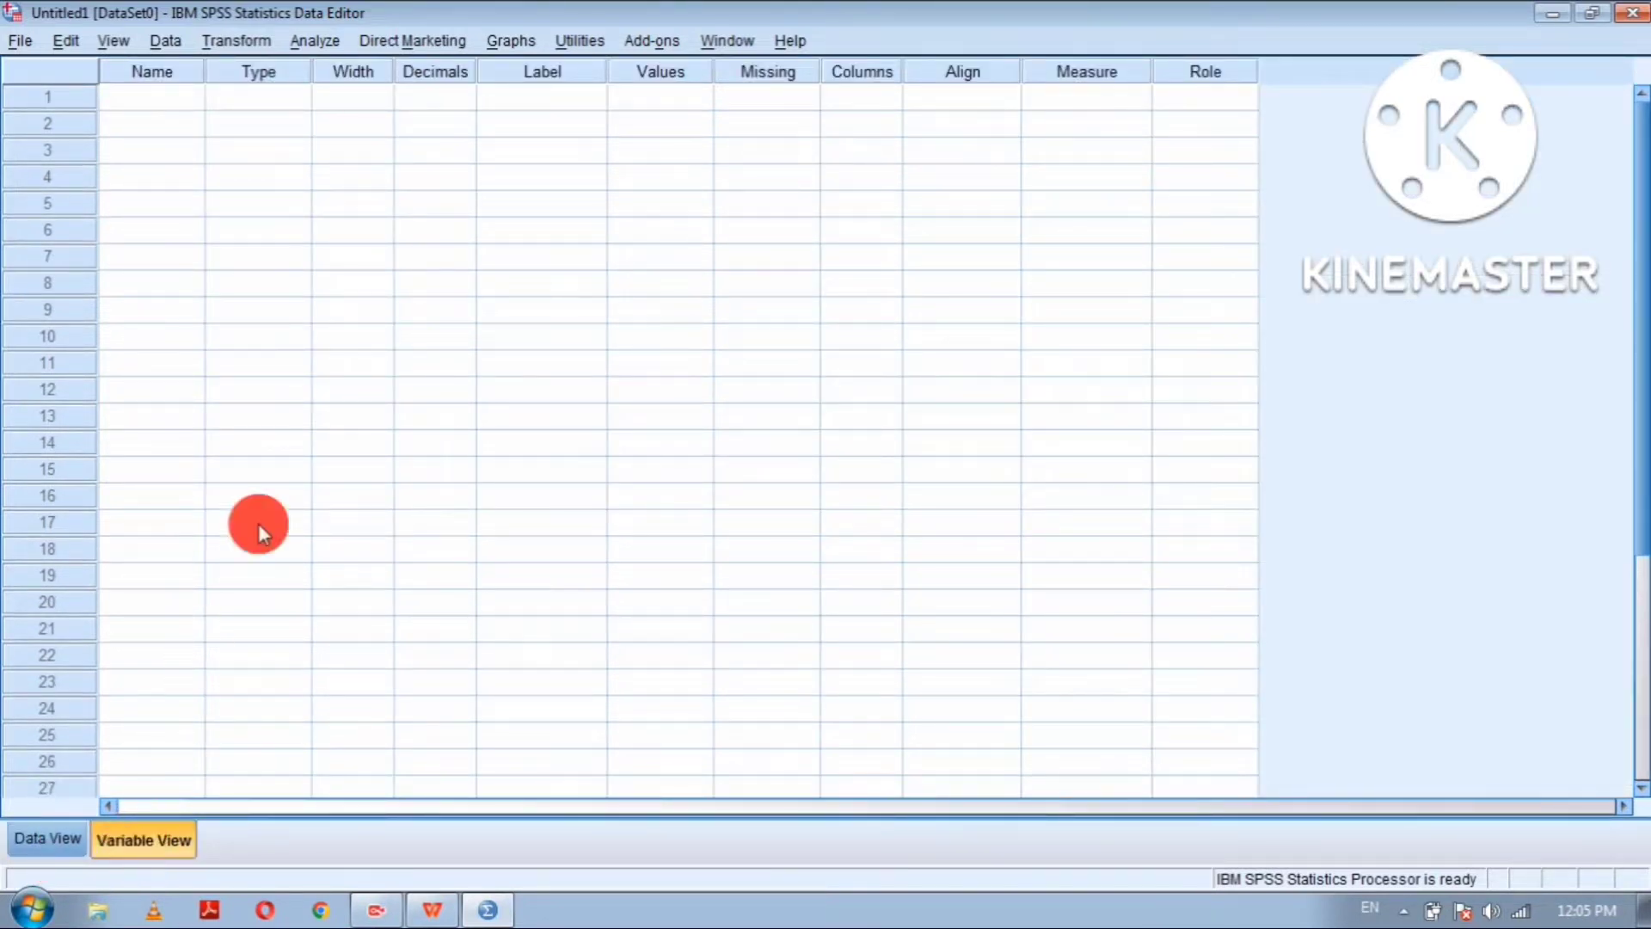
{"action": "left_click", "coordinate": [140, 111]}
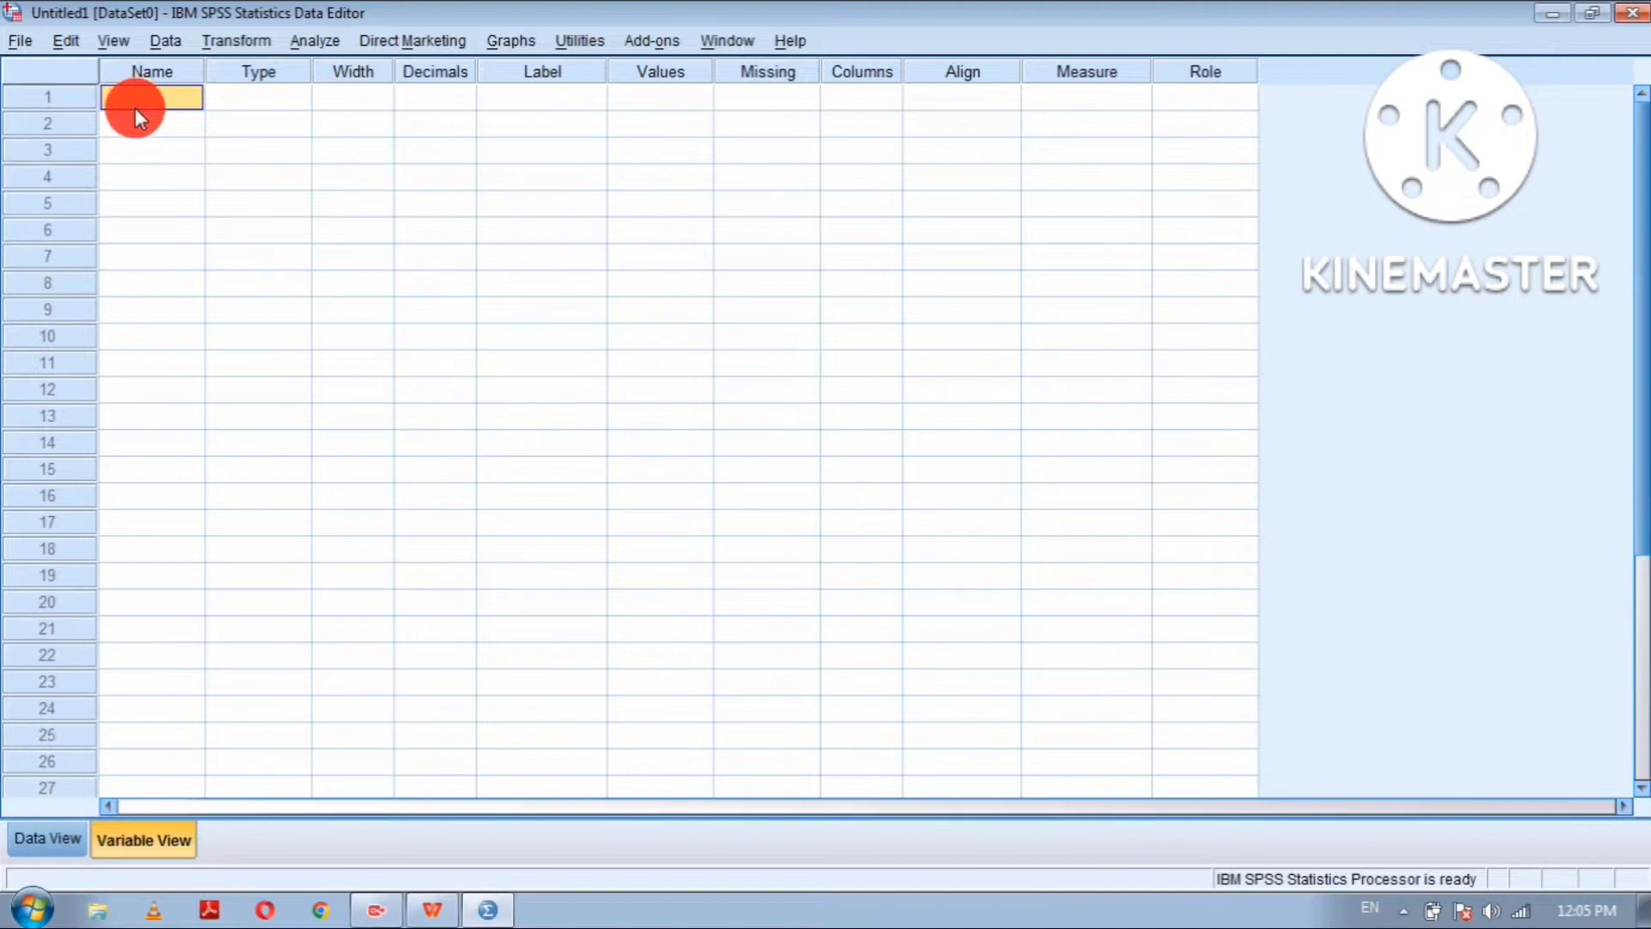
{"action": "double_click", "coordinate": [138, 100]}
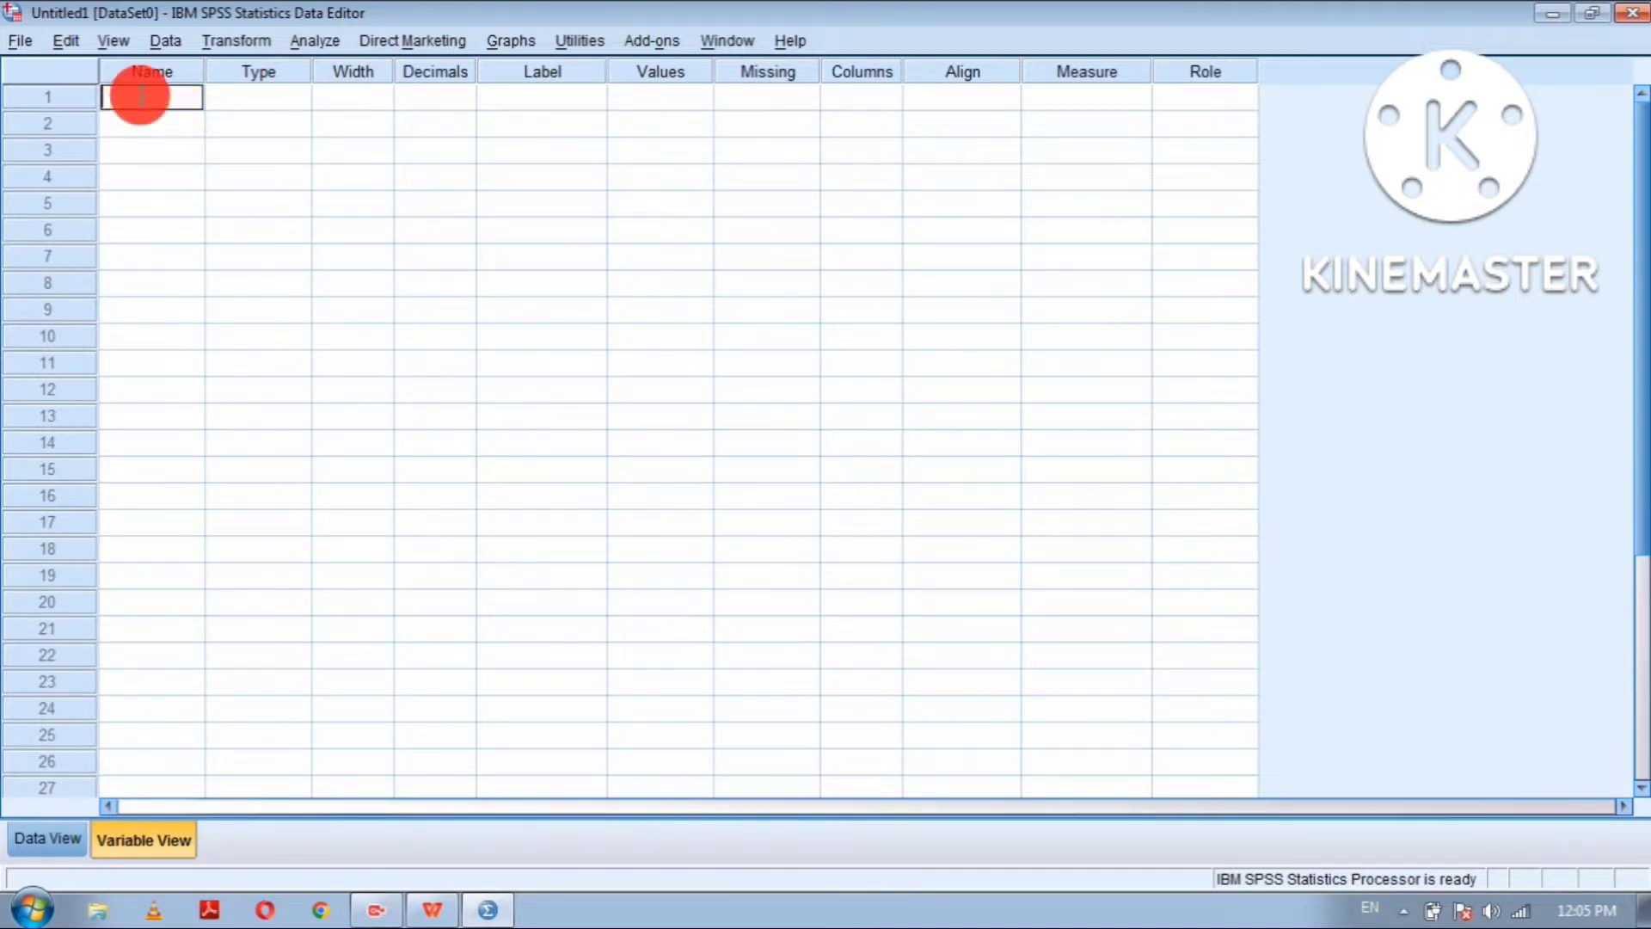
{"action": "type", "text": "S"}
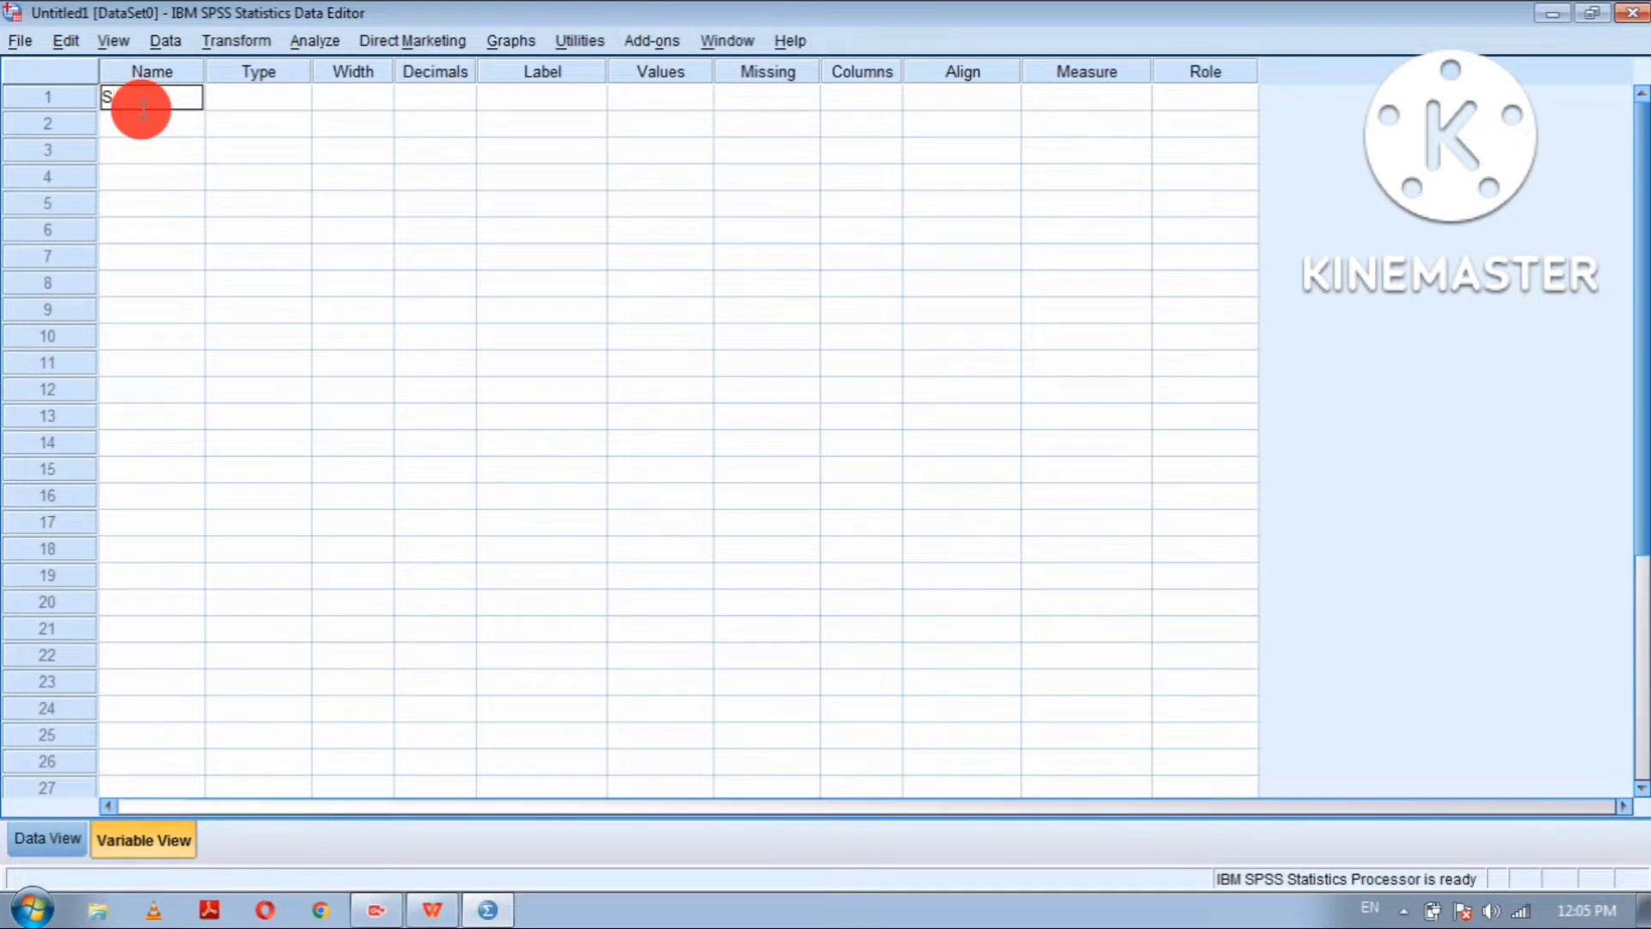
{"action": "type", "text": "ta"}
{"action": "left_click", "coordinate": [144, 119]}
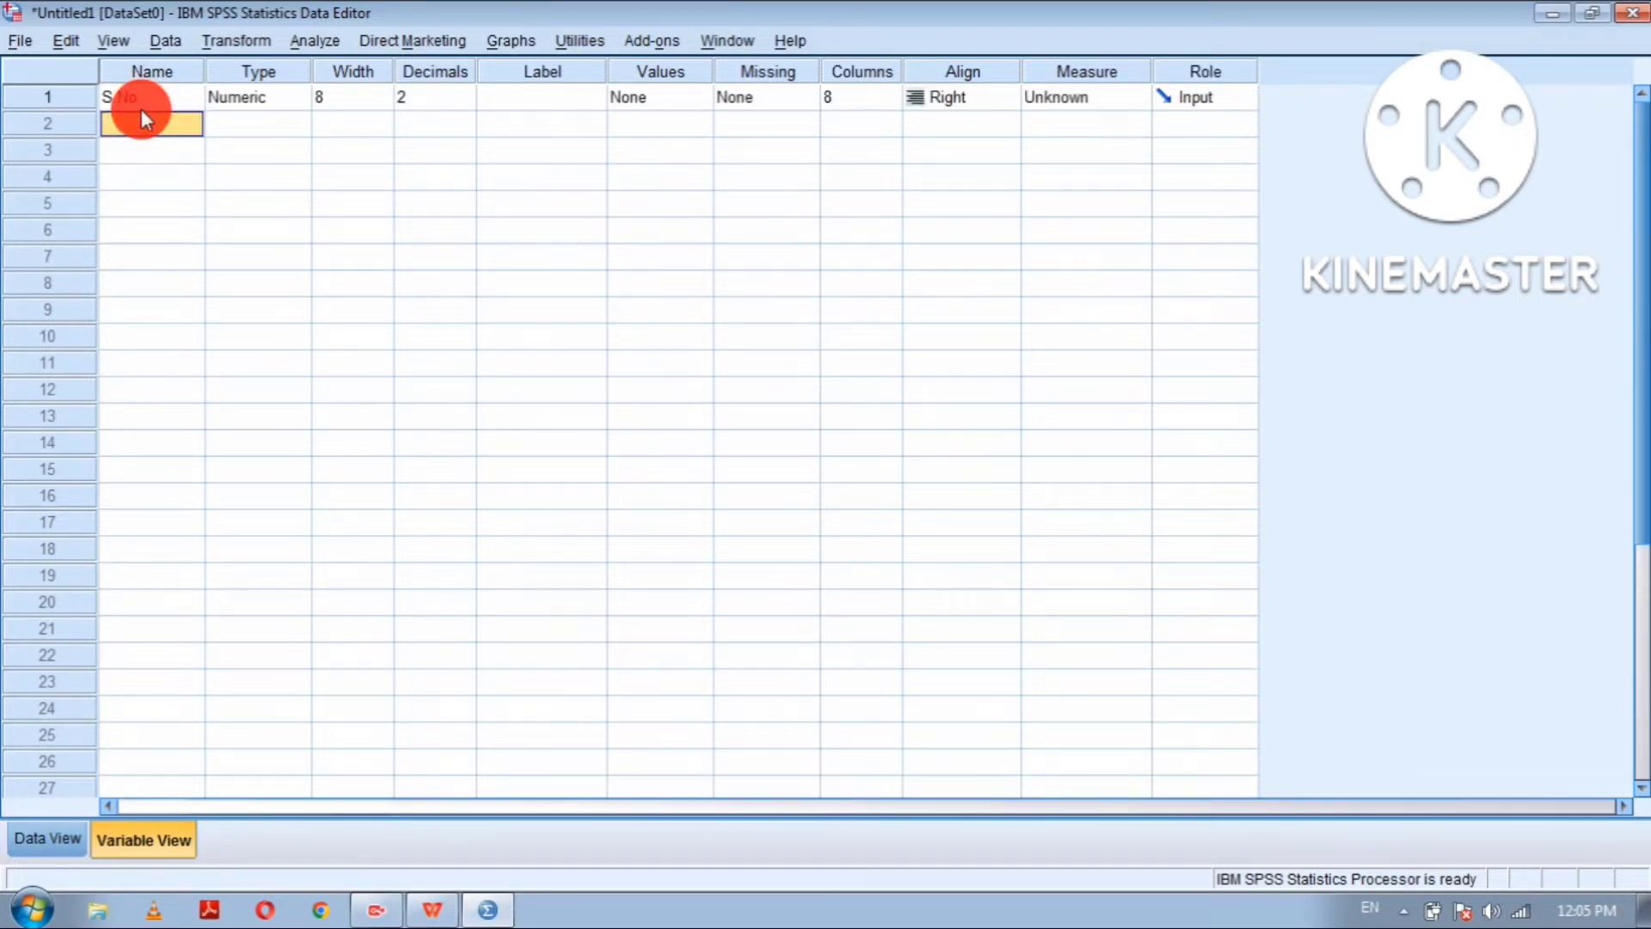
{"action": "type", "text": "Education"}
{"action": "key", "text": "Return"}
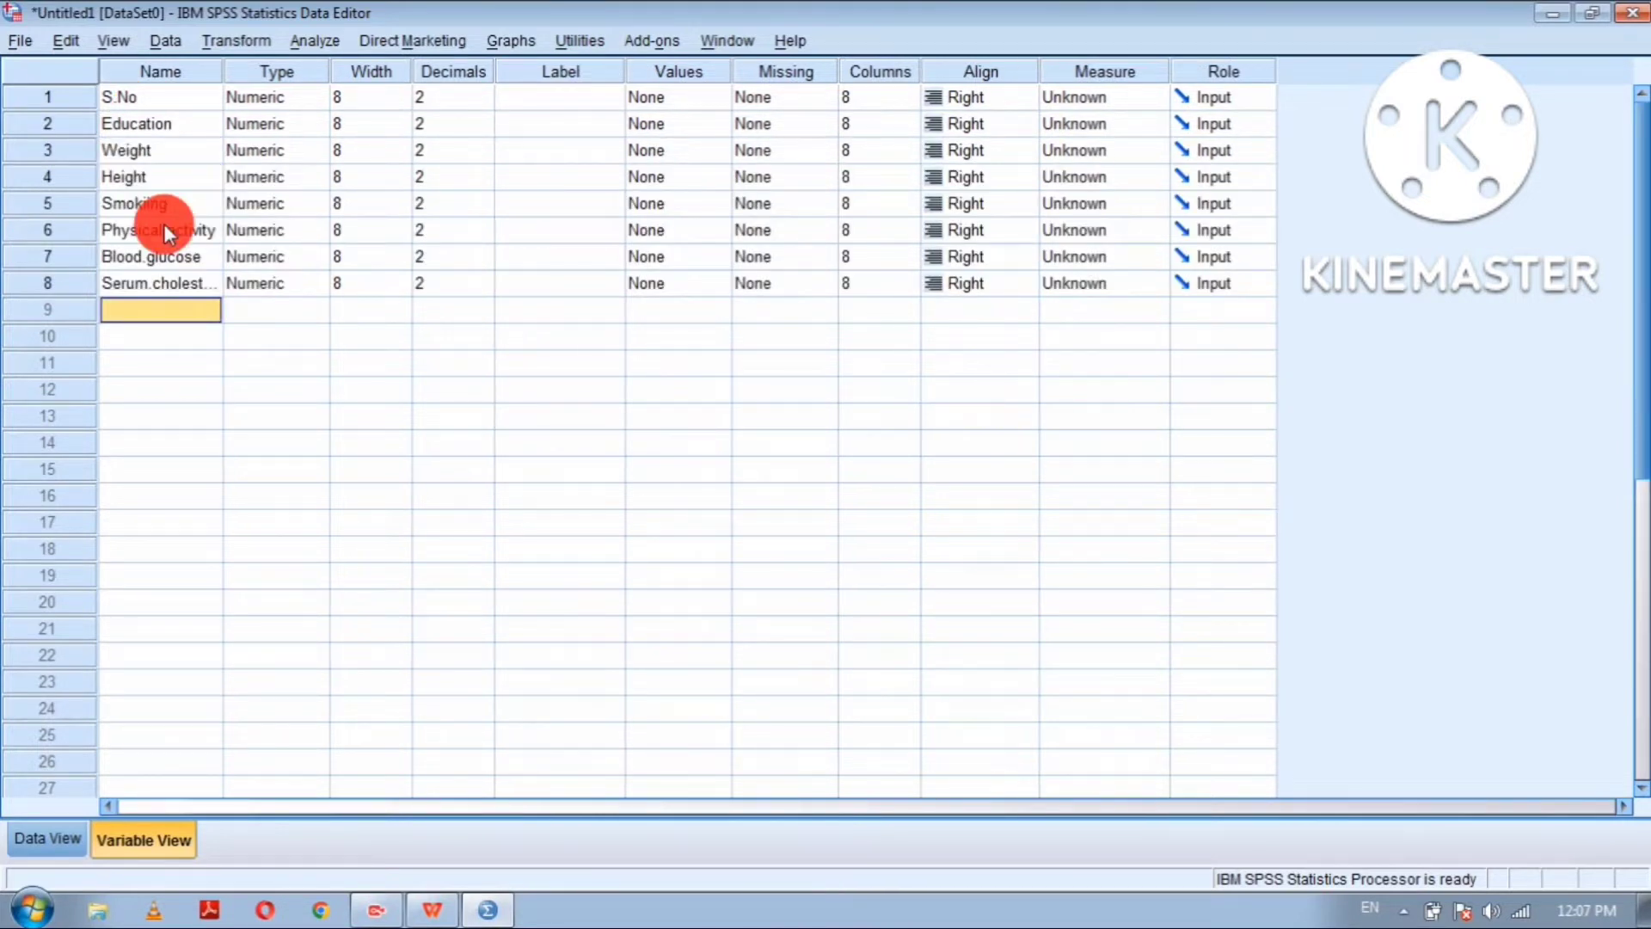
Step: Name the ninth variable Systolic.bloo.pressure
{"action": "type", "text": "Syst"}
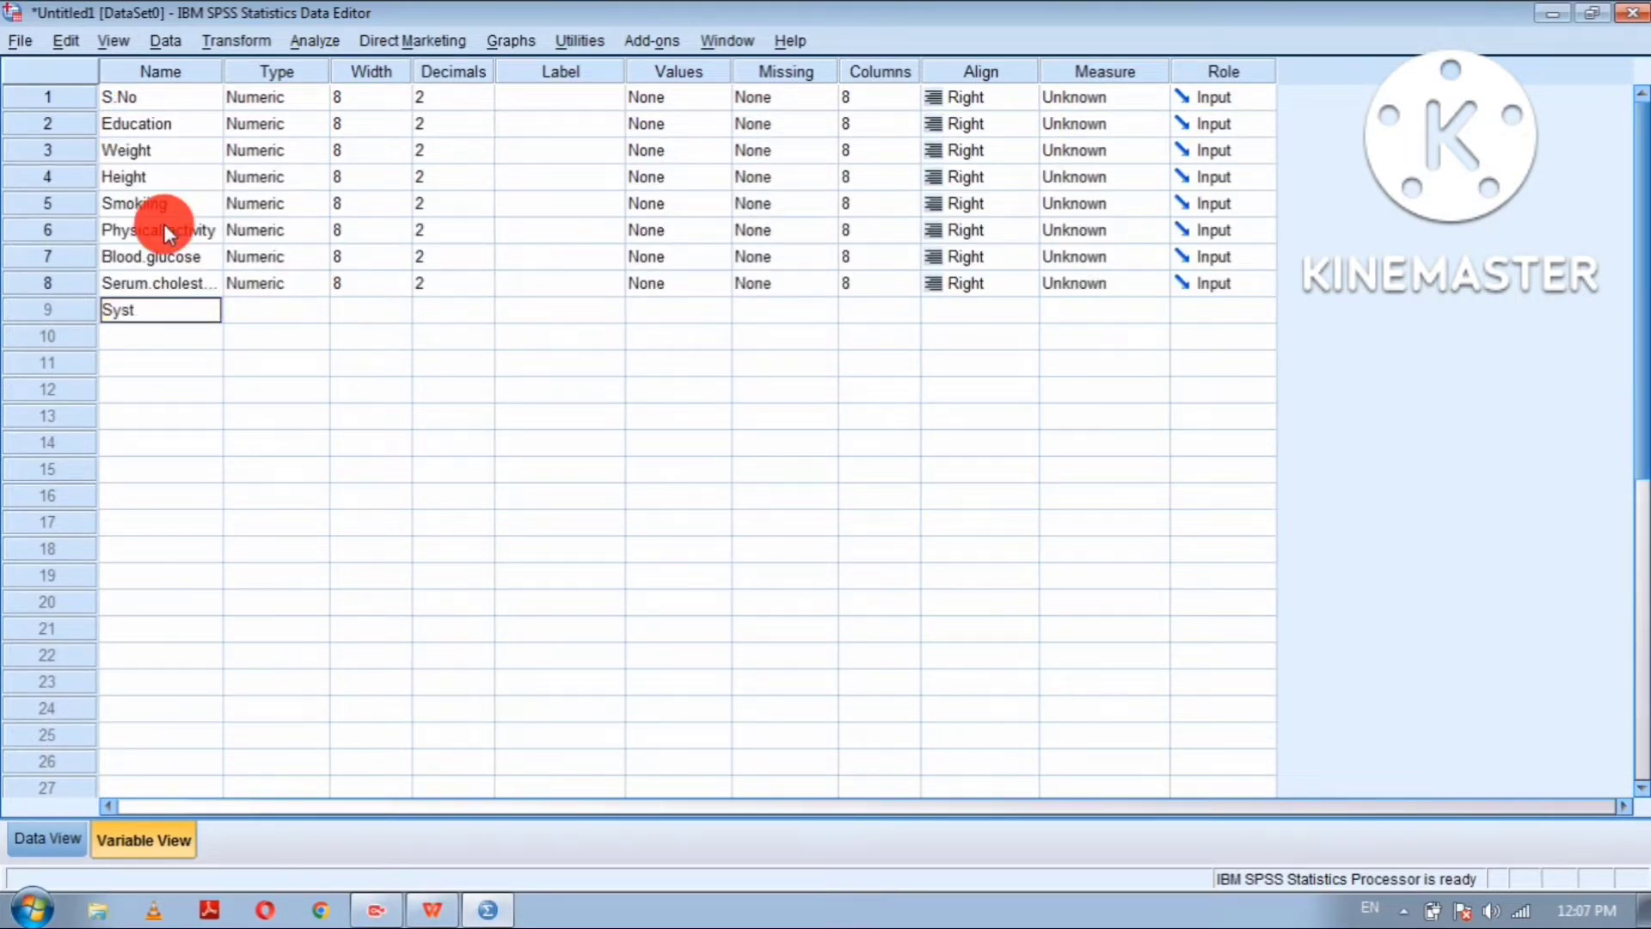
{"action": "type", "text": "olic"}
{"action": "type", "text": ".b"}
{"action": "type", "text": "loo.pr"}
{"action": "type", "text": "essure"}
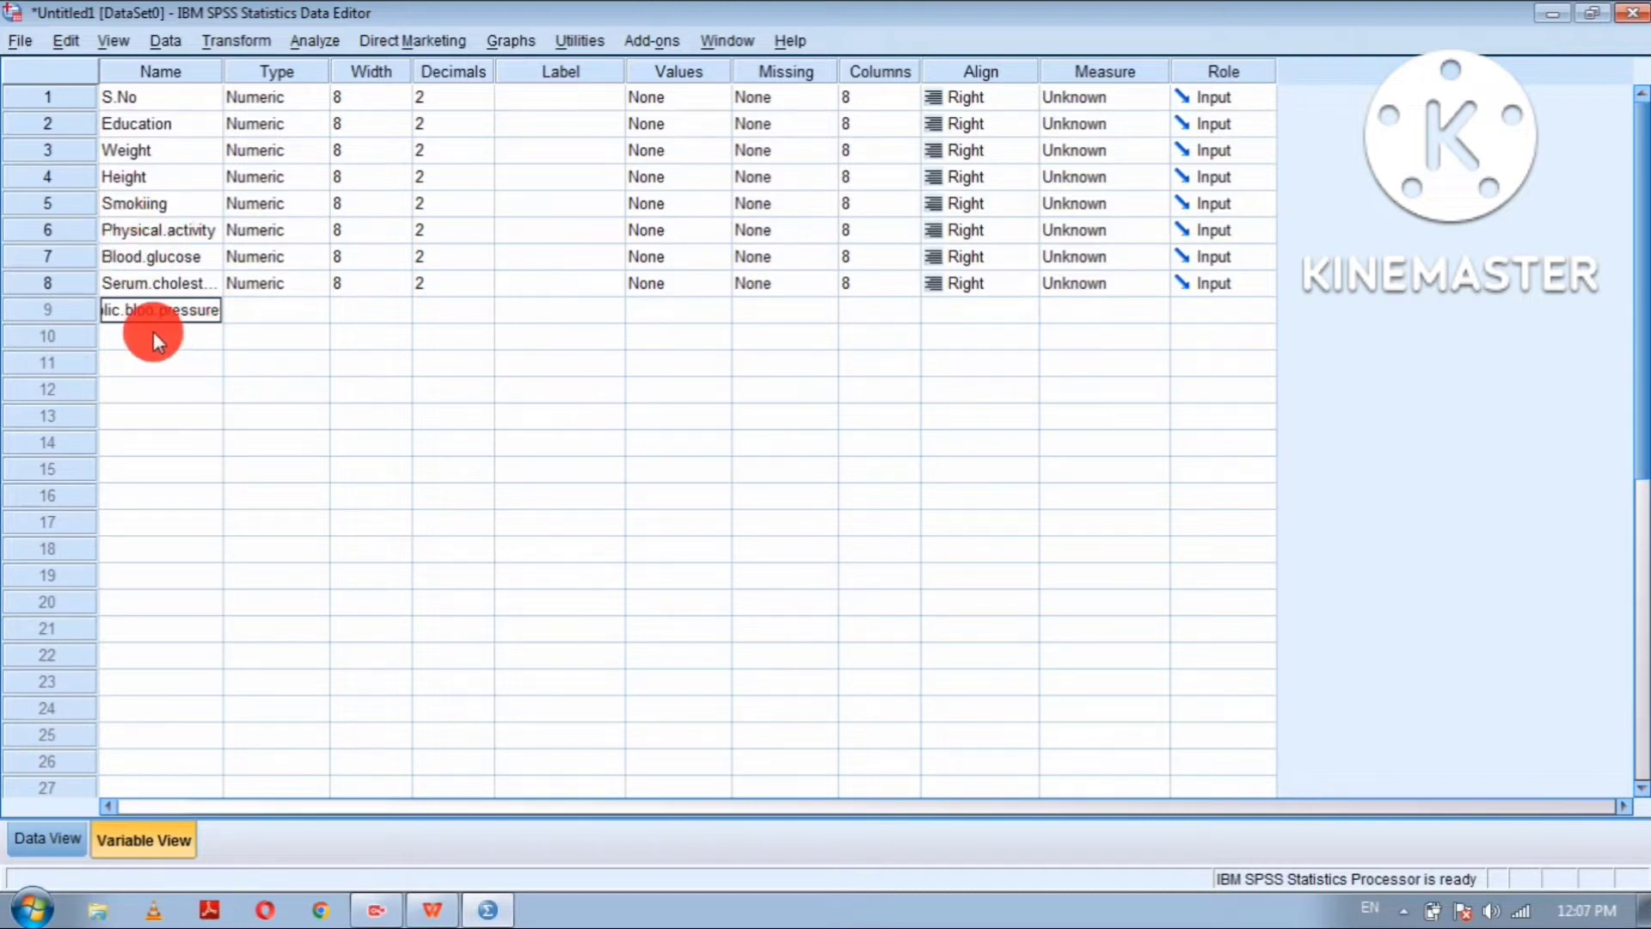
{"action": "key", "text": "Return"}
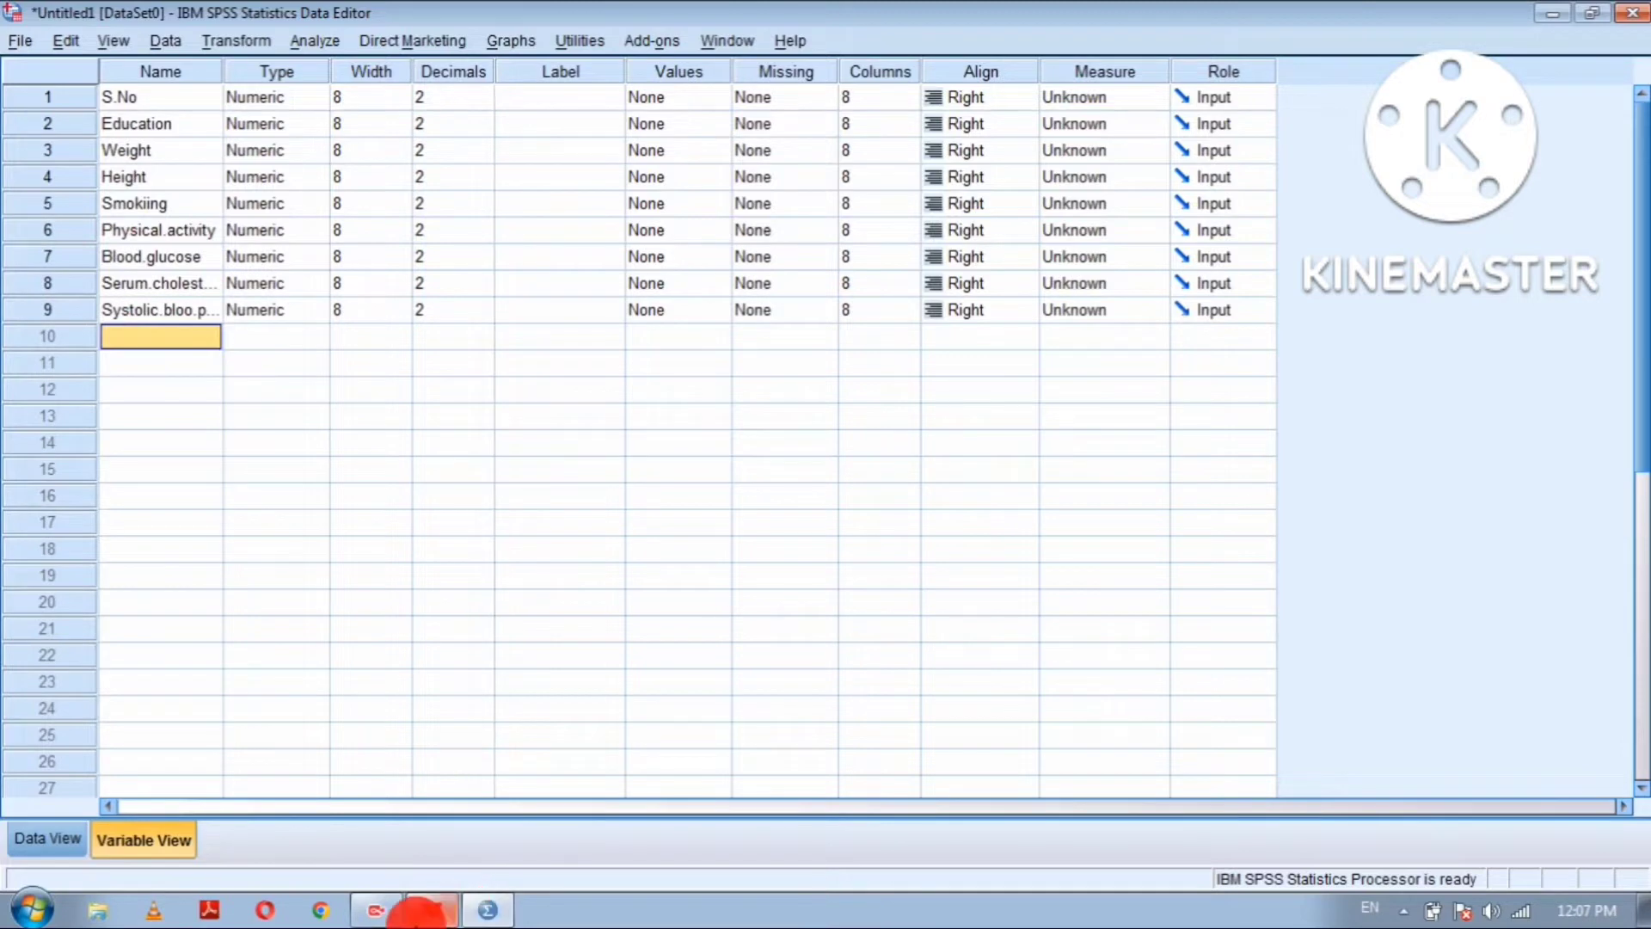
Step: Compare the WPS document's variable codes and data table with the SPSS variable list and the types of S.No and Education
{"action": "left_click", "coordinate": [430, 909]}
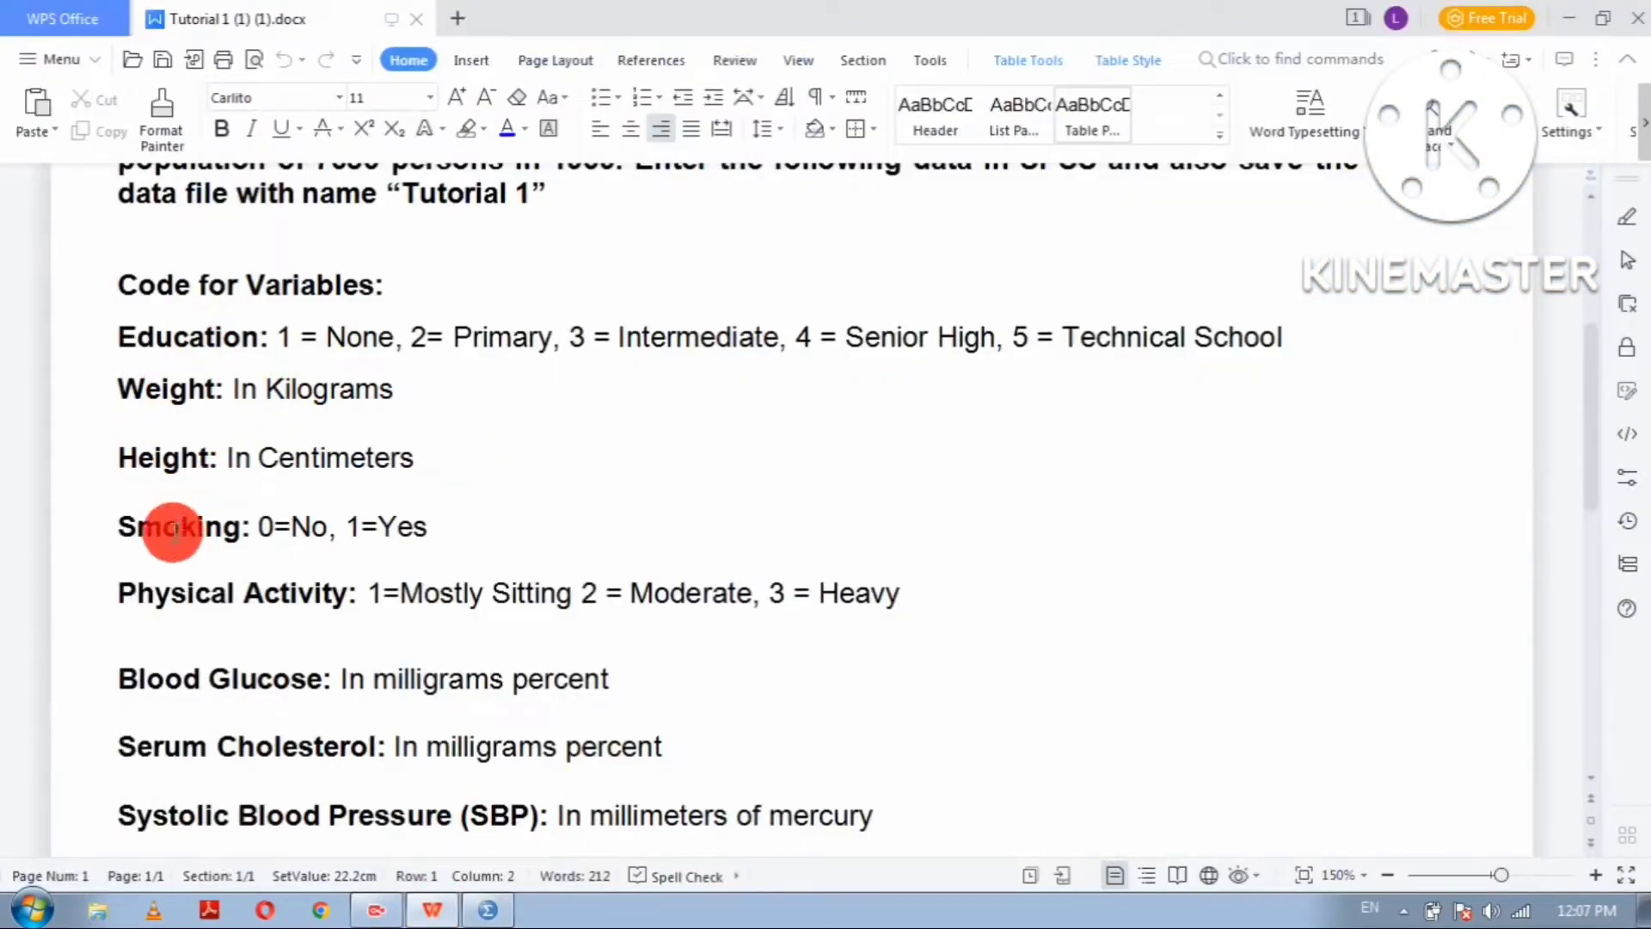
{"action": "scroll", "coordinate": [198, 671], "scroll_direction": "down", "scroll_amount": 1}
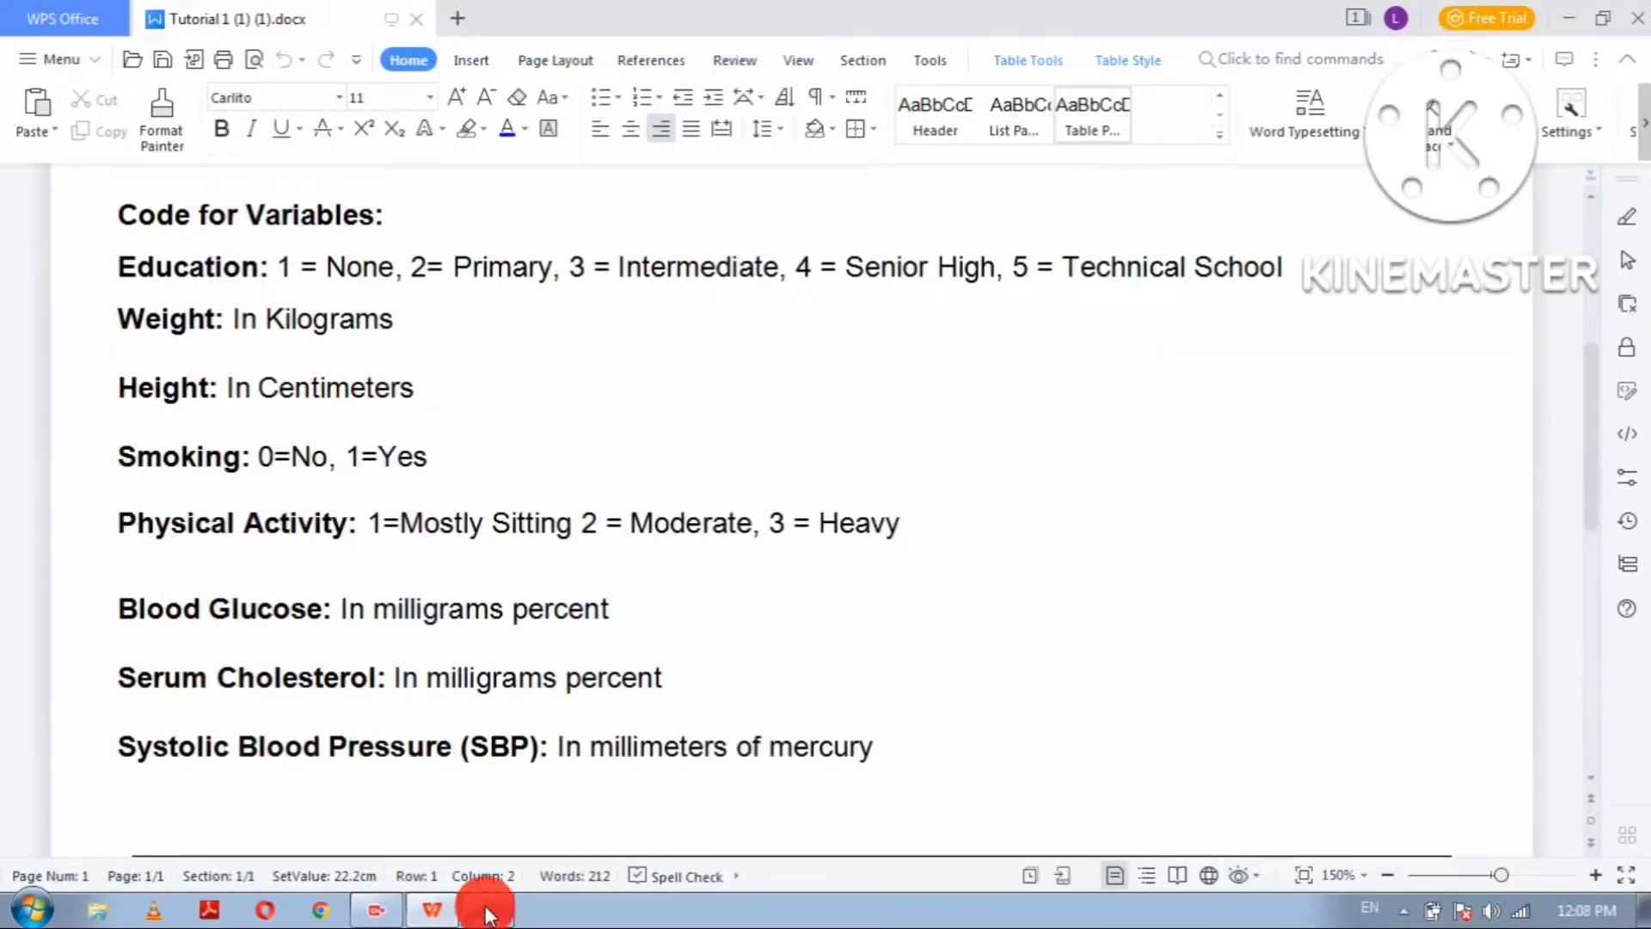
{"action": "mouse_move", "coordinate": [439, 918]}
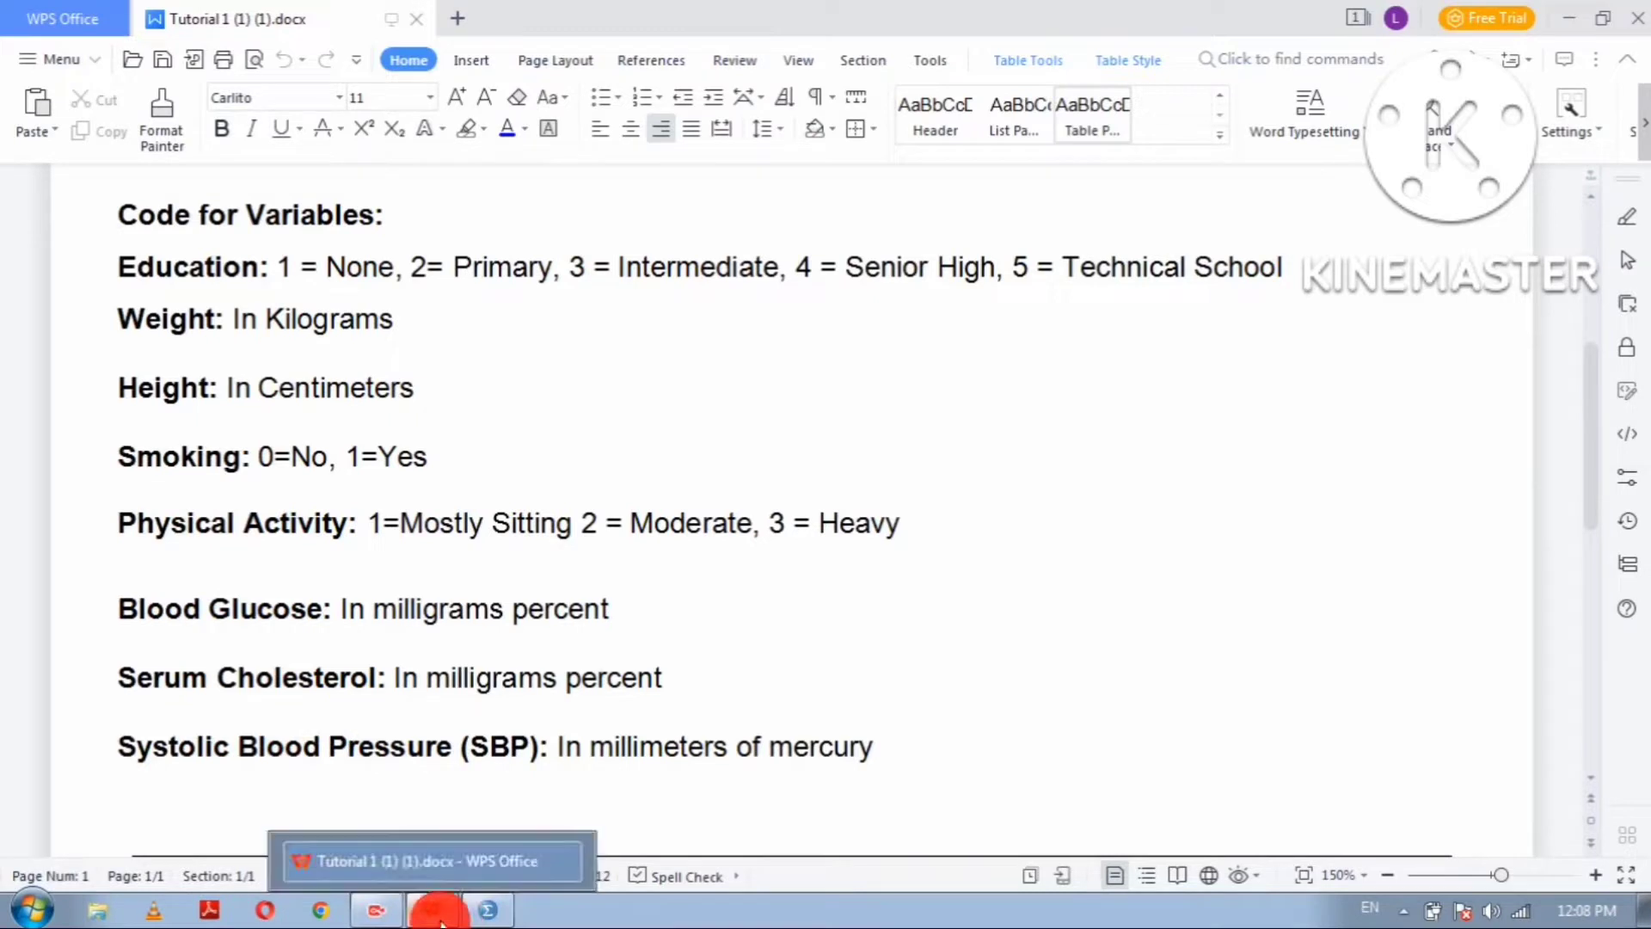
{"action": "left_click", "coordinate": [485, 910]}
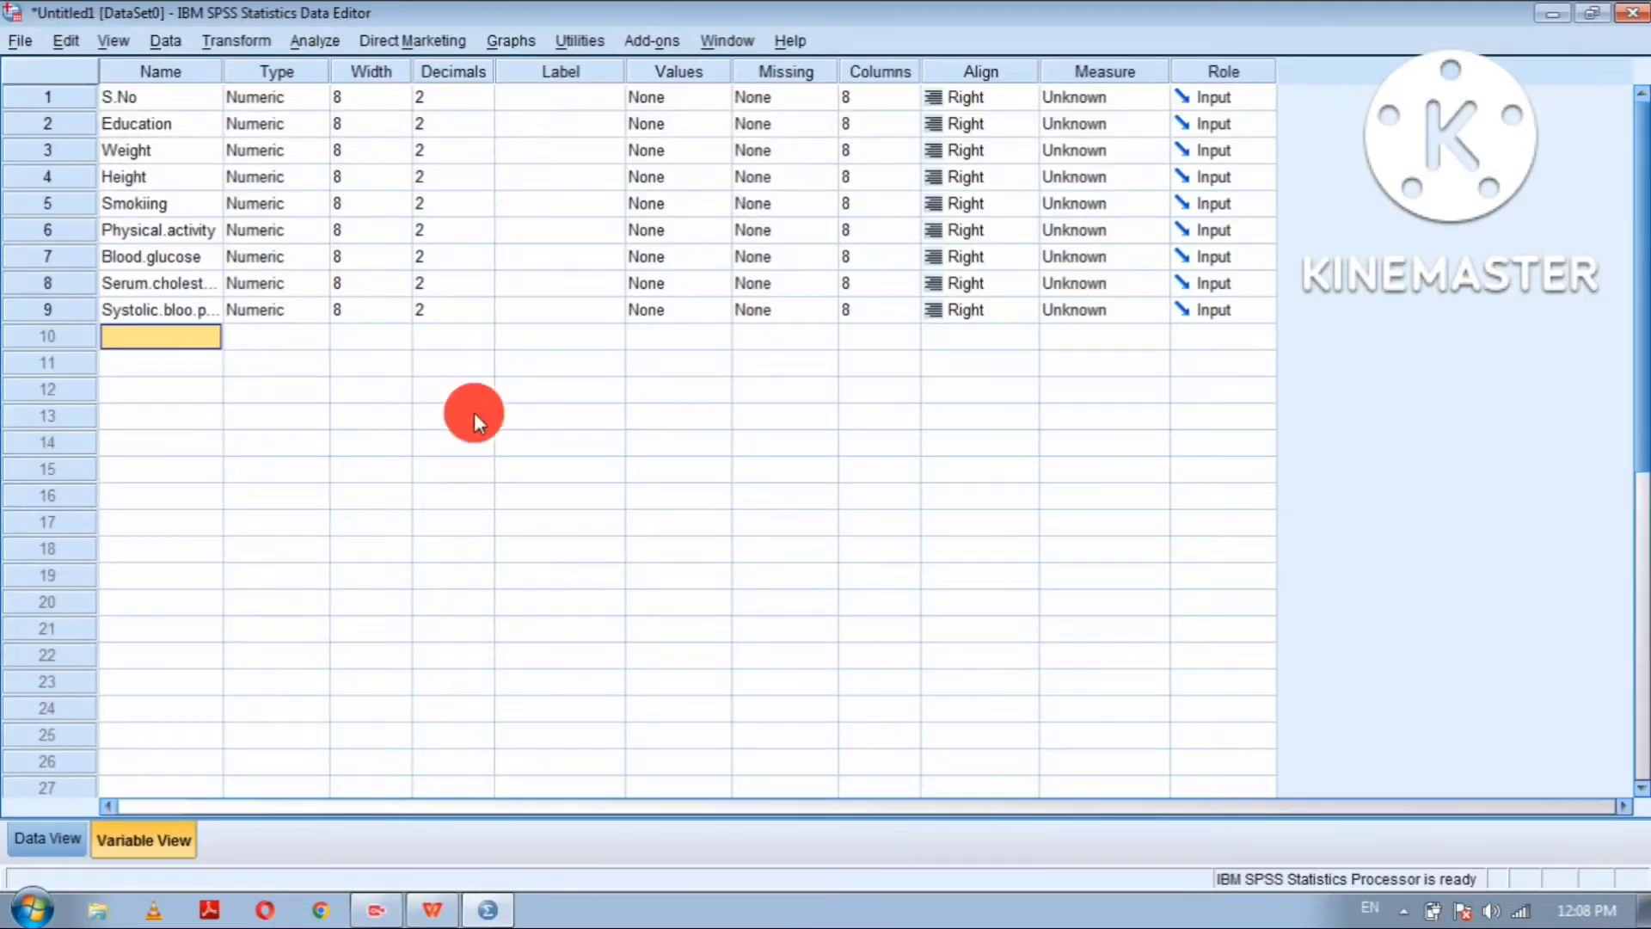
{"action": "left_click", "coordinate": [275, 94]}
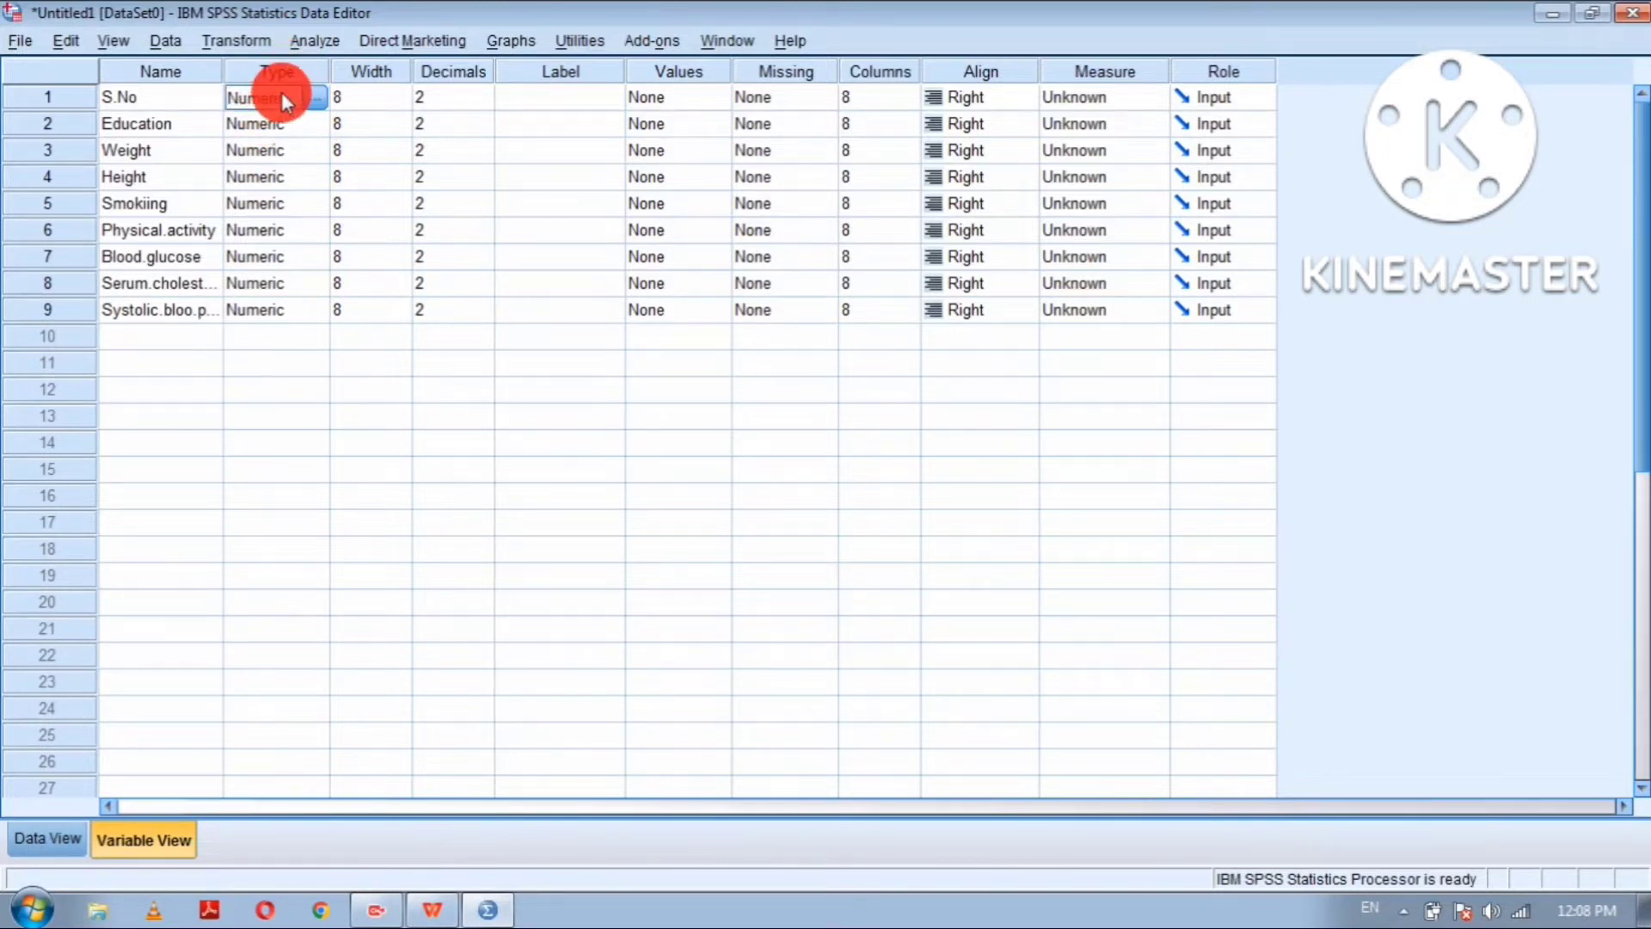
{"action": "left_click", "coordinate": [274, 125]}
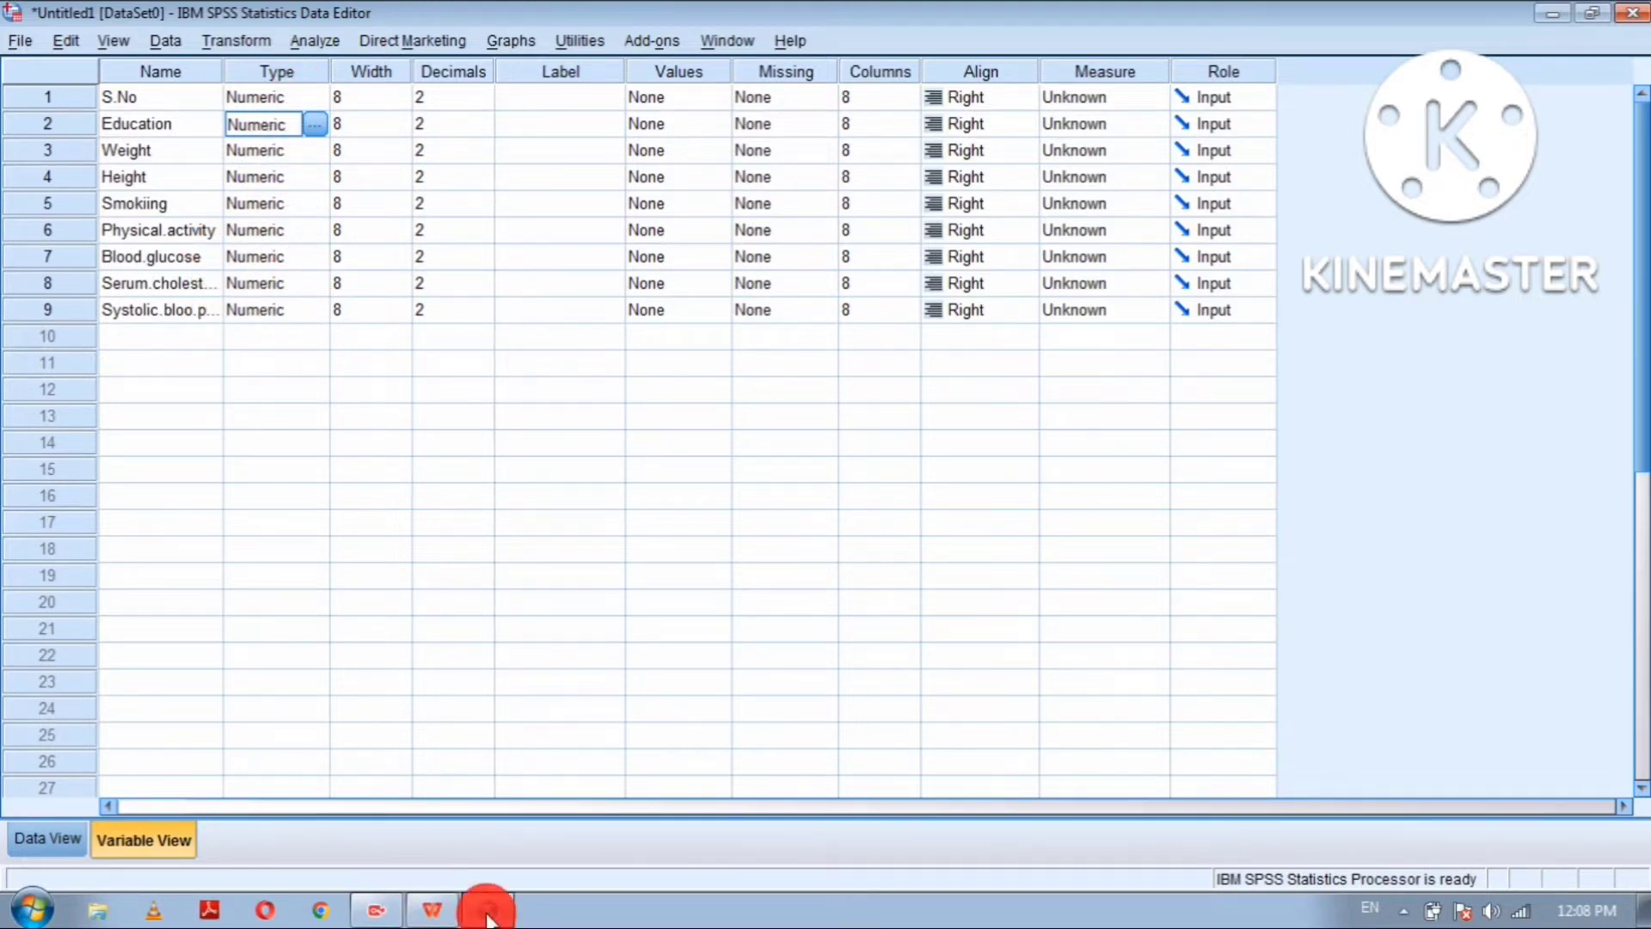
{"action": "left_click", "coordinate": [425, 907]}
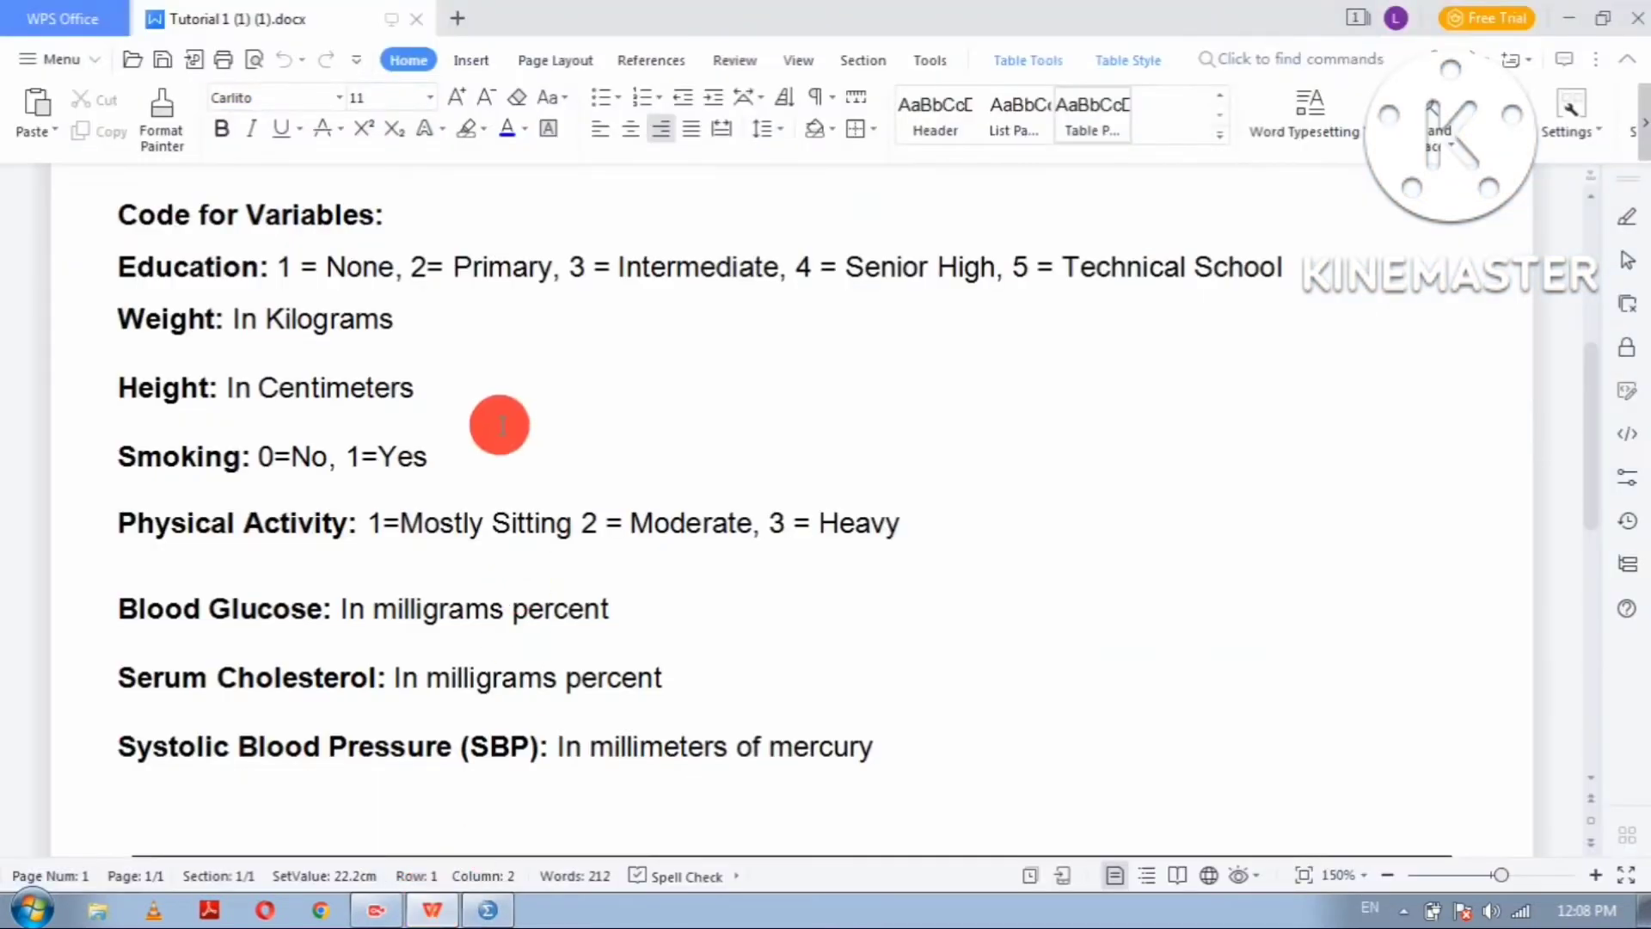
{"action": "scroll", "coordinate": [494, 424], "scroll_direction": "down", "scroll_amount": 6}
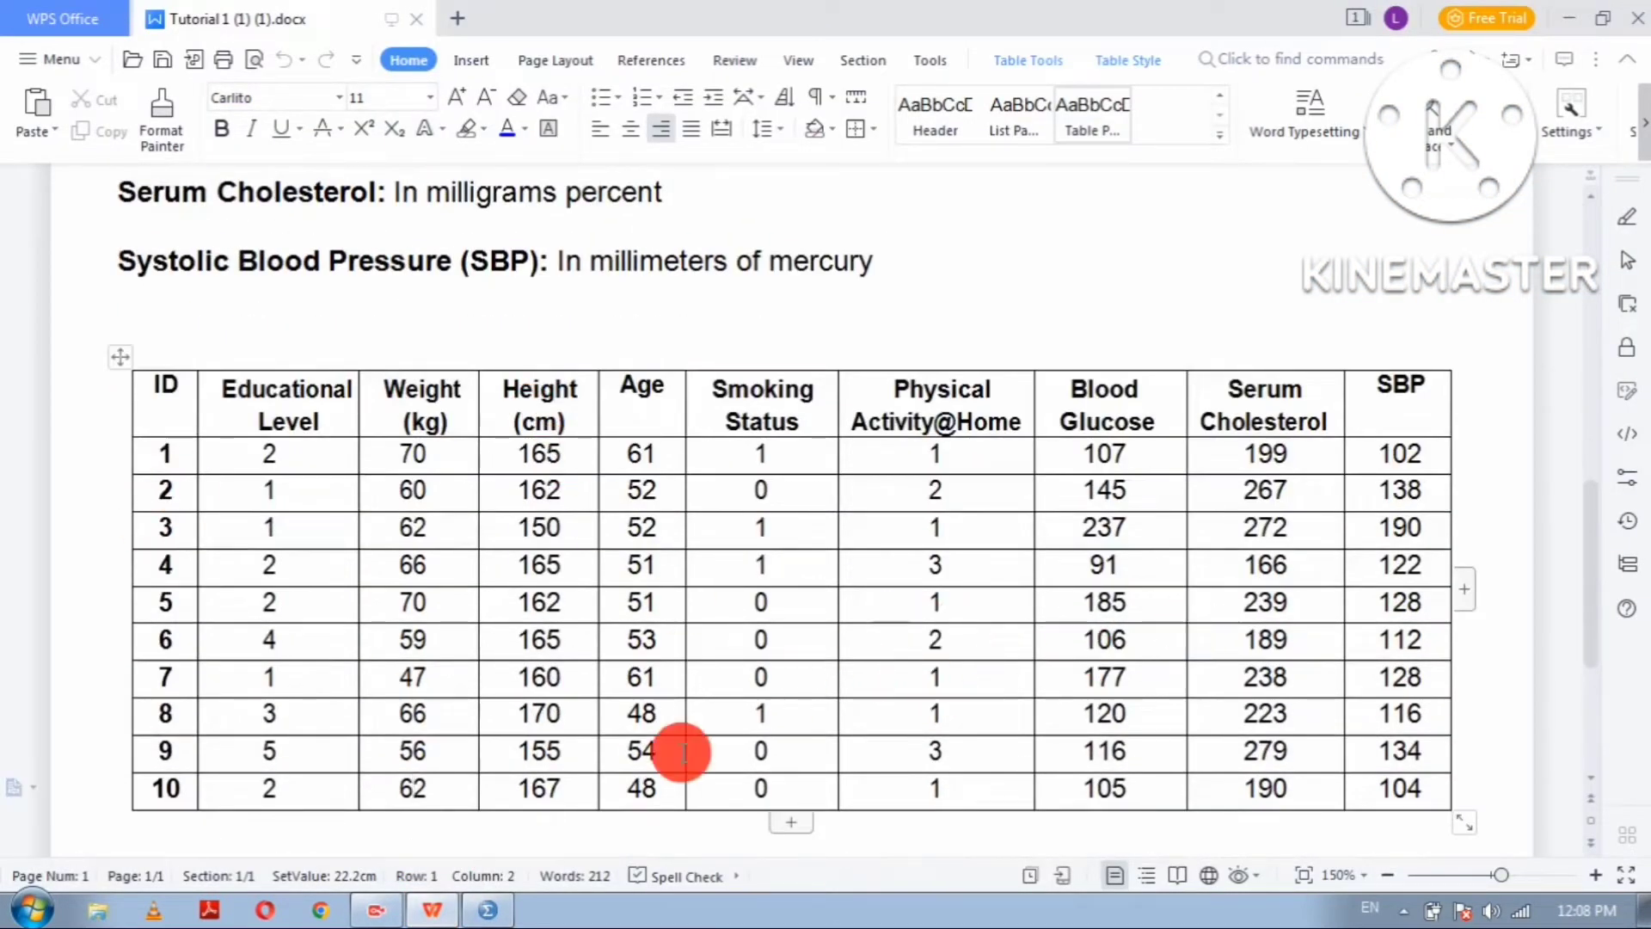
{"action": "left_click", "coordinate": [488, 910]}
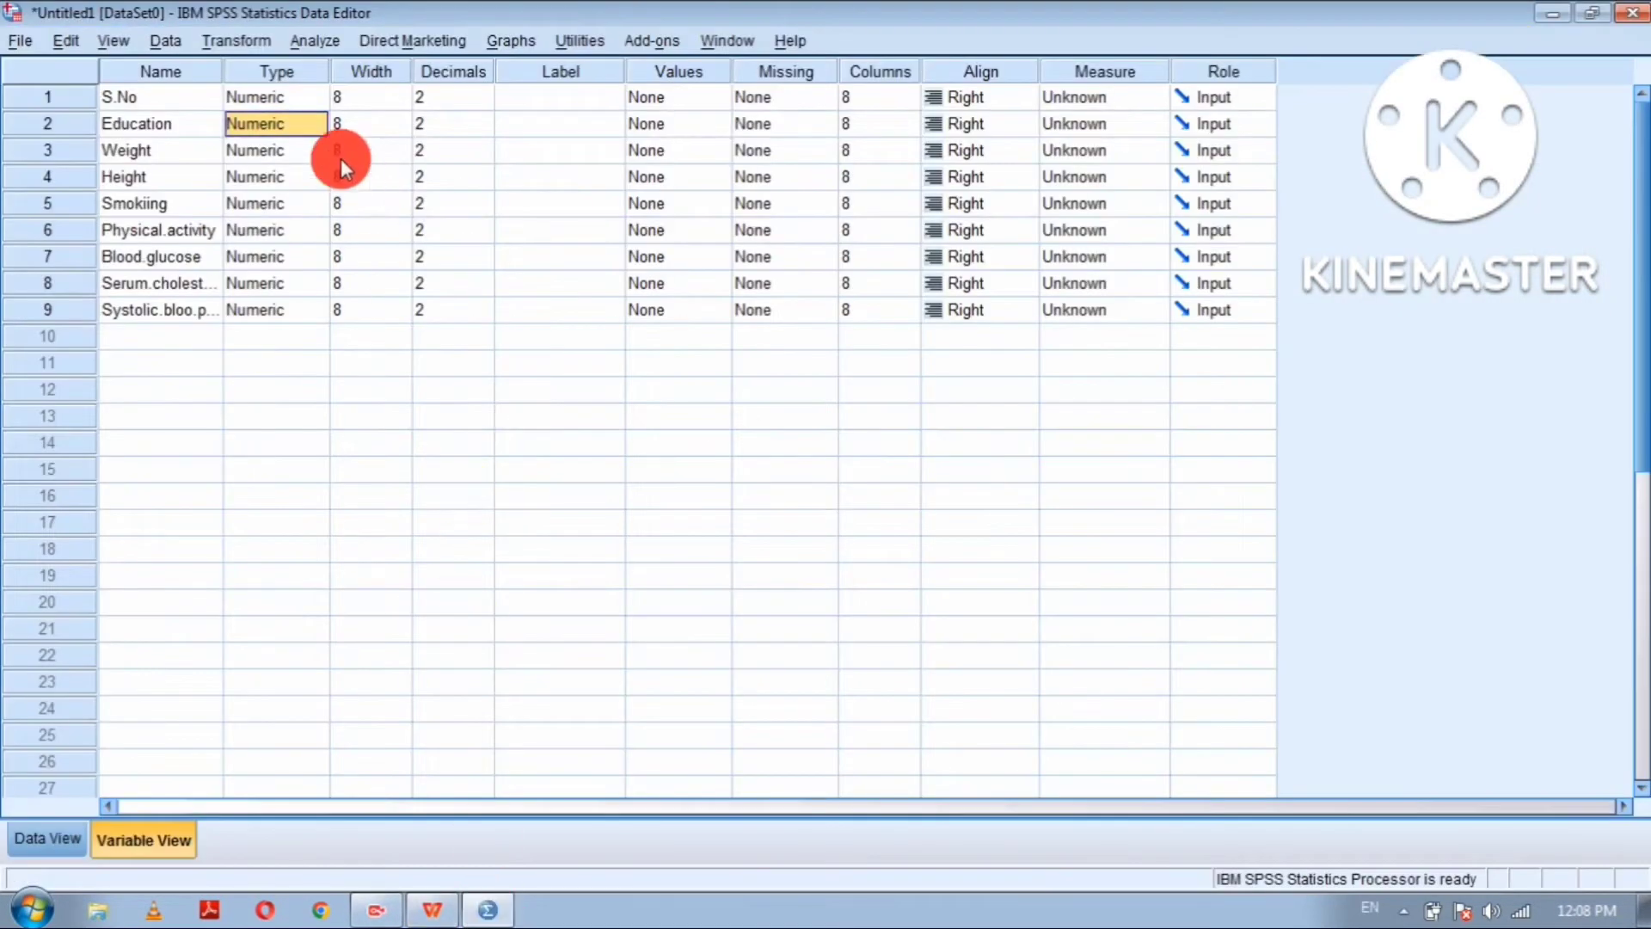
Step: Set the width of the S.No and Education variables to 5
{"action": "left_click", "coordinate": [358, 99]}
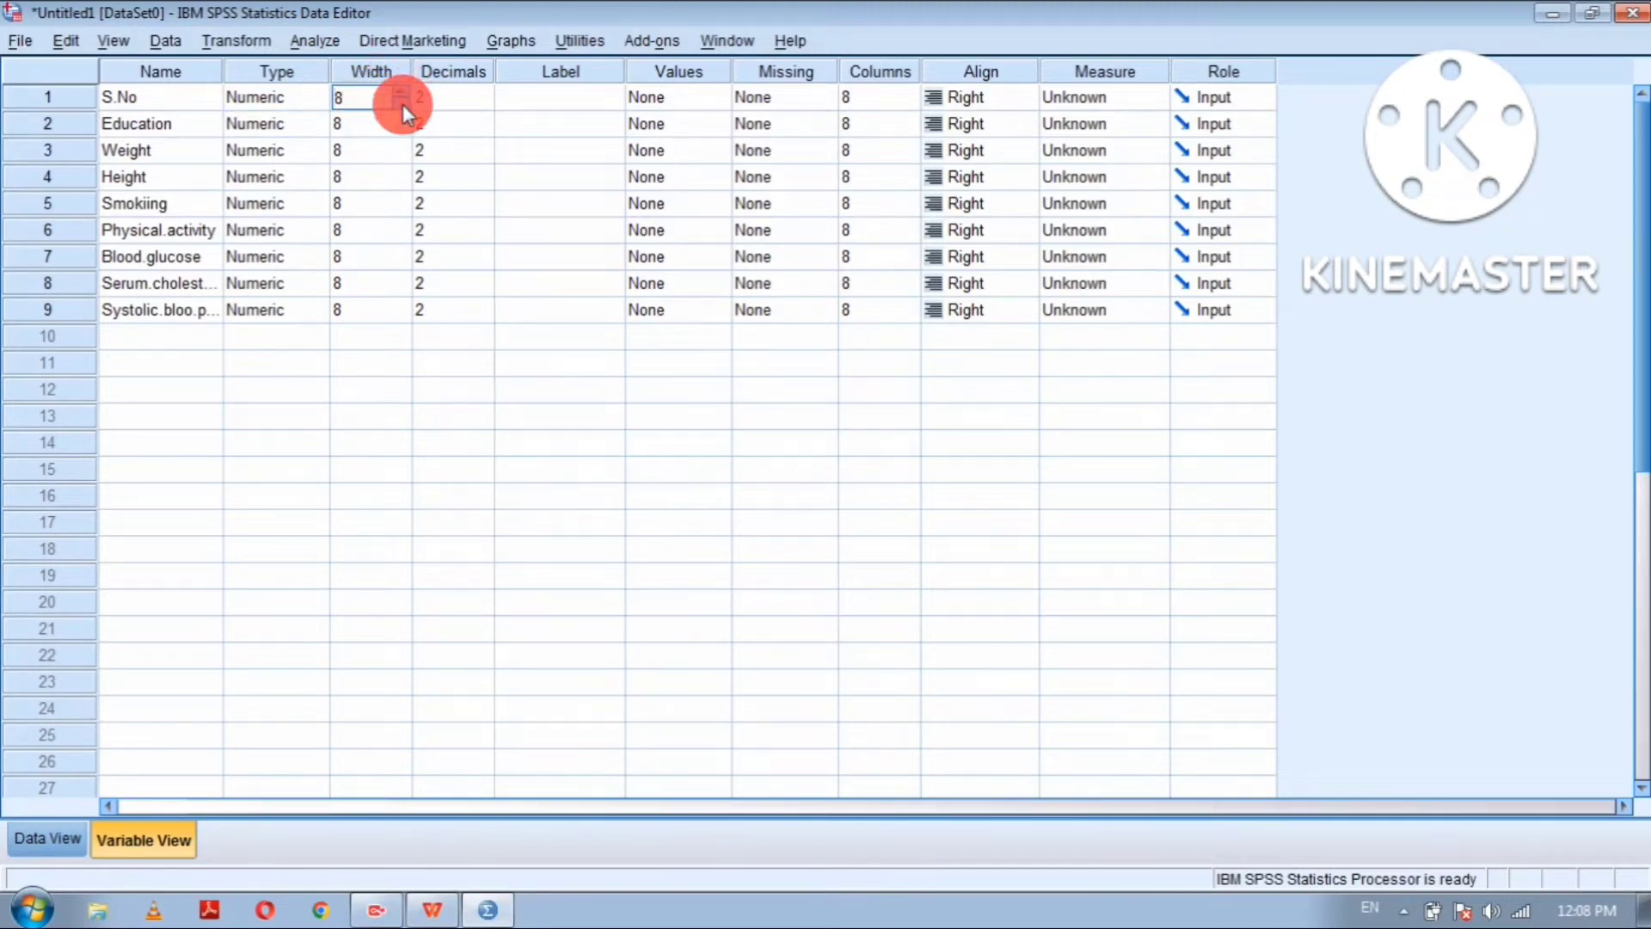
{"action": "left_click", "coordinate": [402, 104]}
{"action": "left_click", "coordinate": [402, 104]}
{"action": "left_click", "coordinate": [402, 104]}
{"action": "left_click", "coordinate": [359, 127]}
{"action": "left_click", "coordinate": [401, 130]}
{"action": "left_click", "coordinate": [401, 130]}
{"action": "left_click", "coordinate": [402, 130]}
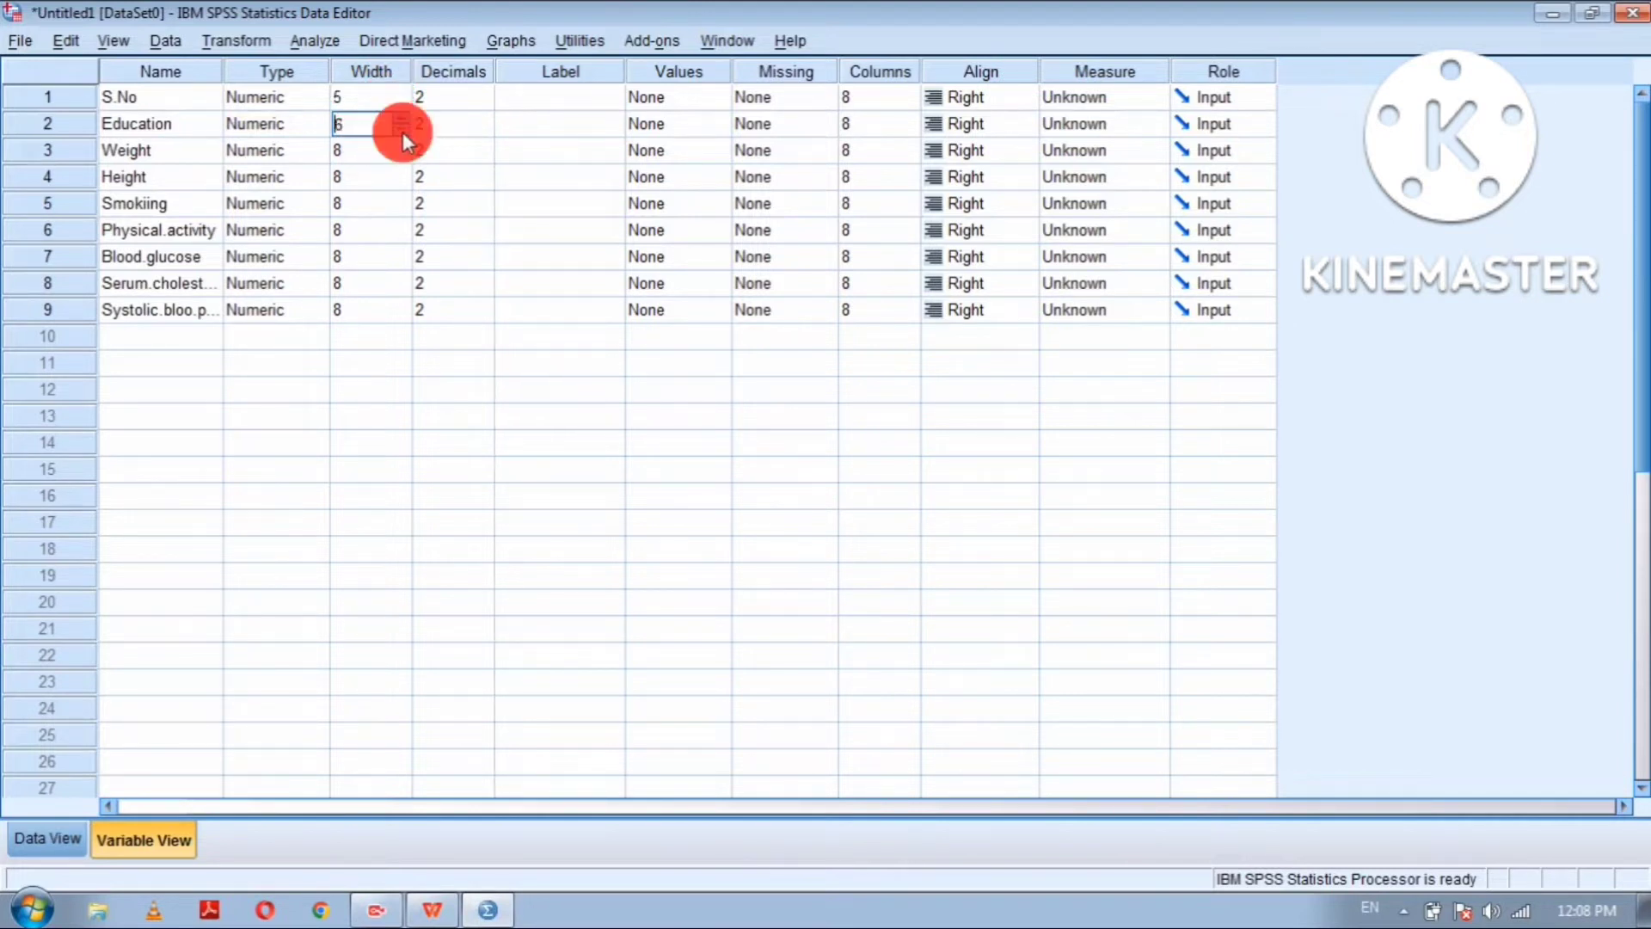
Step: Set the width of the remaining variables, from Weight through Systolic.bloo.pressure, to 5
{"action": "left_click", "coordinate": [401, 150]}
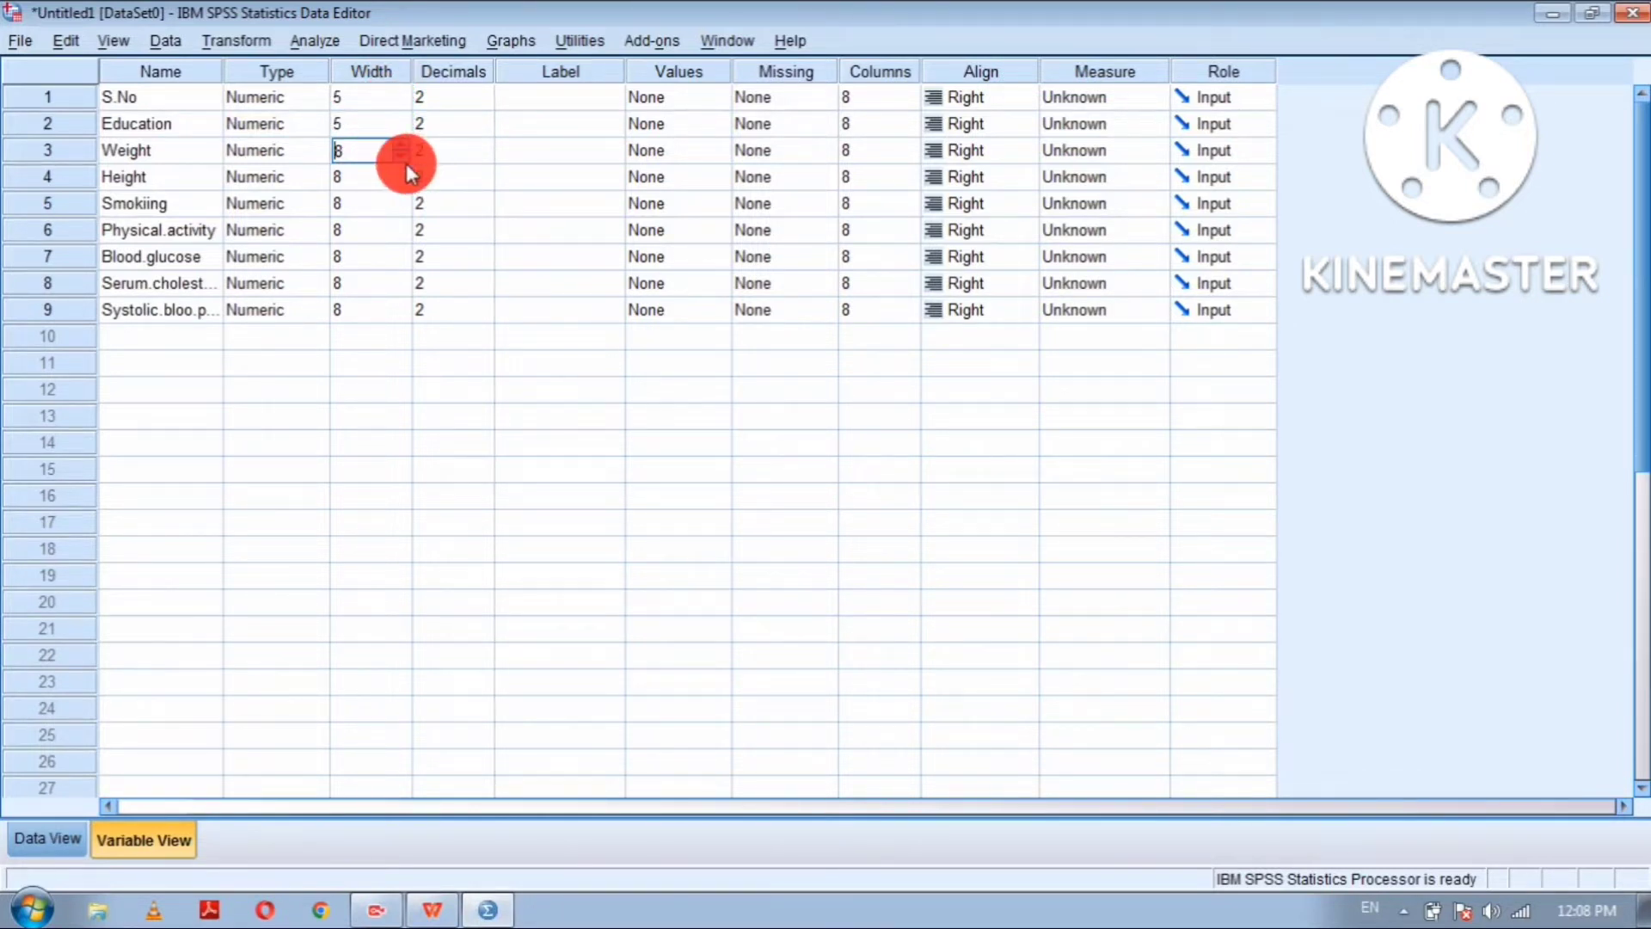
{"action": "left_click", "coordinate": [404, 158]}
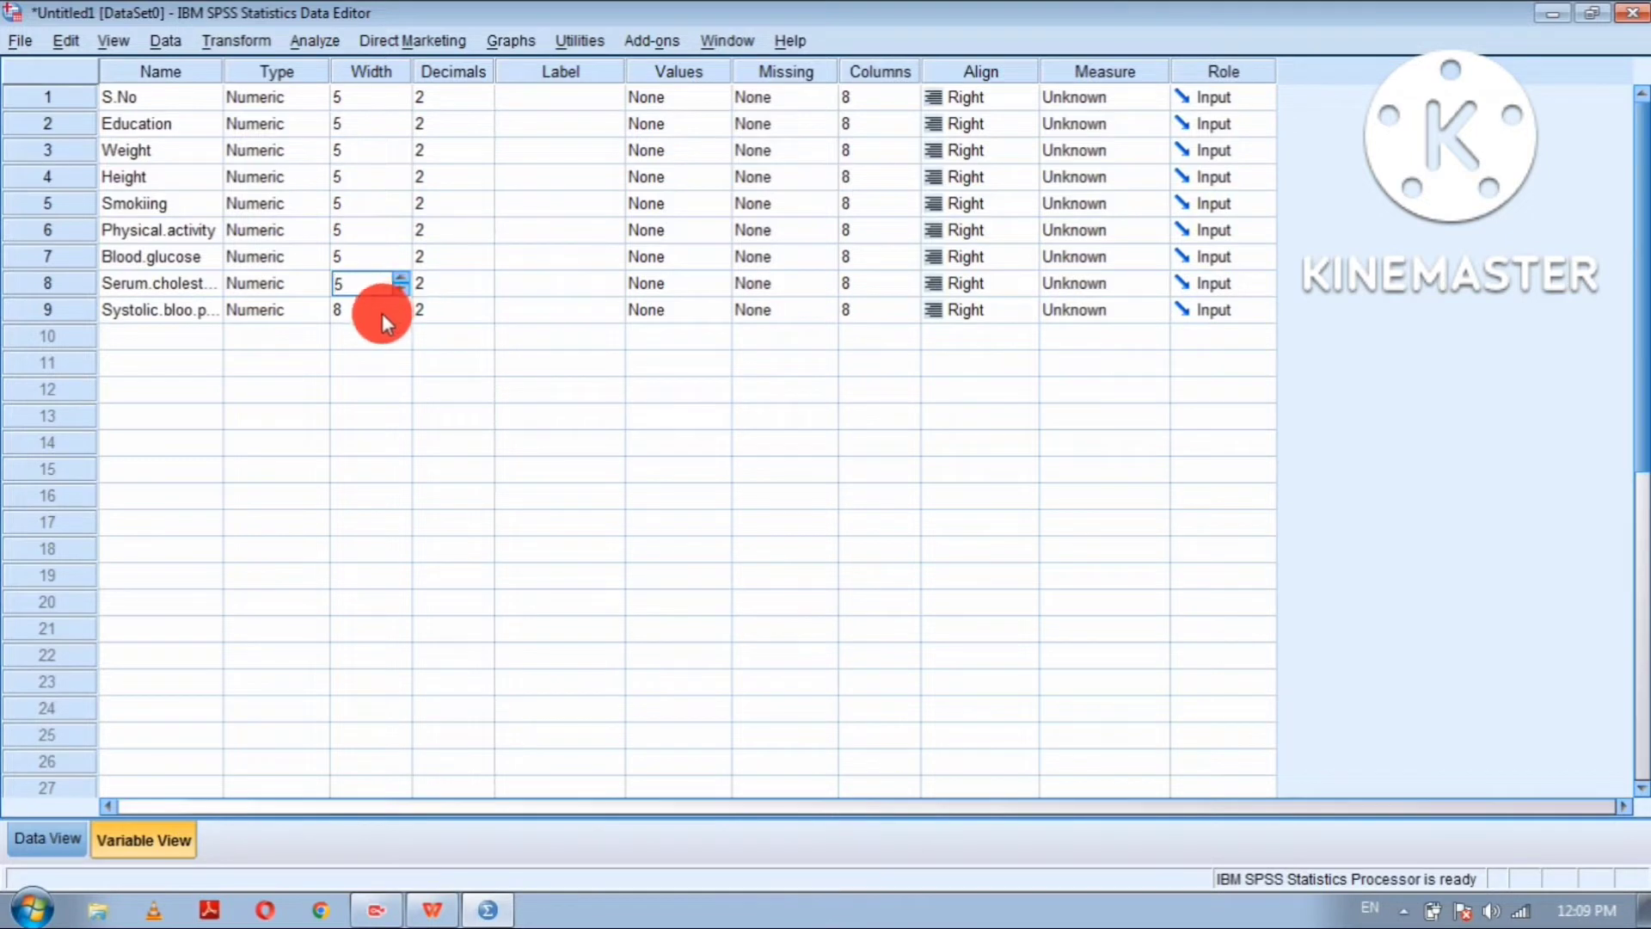
{"action": "left_click", "coordinate": [382, 317]}
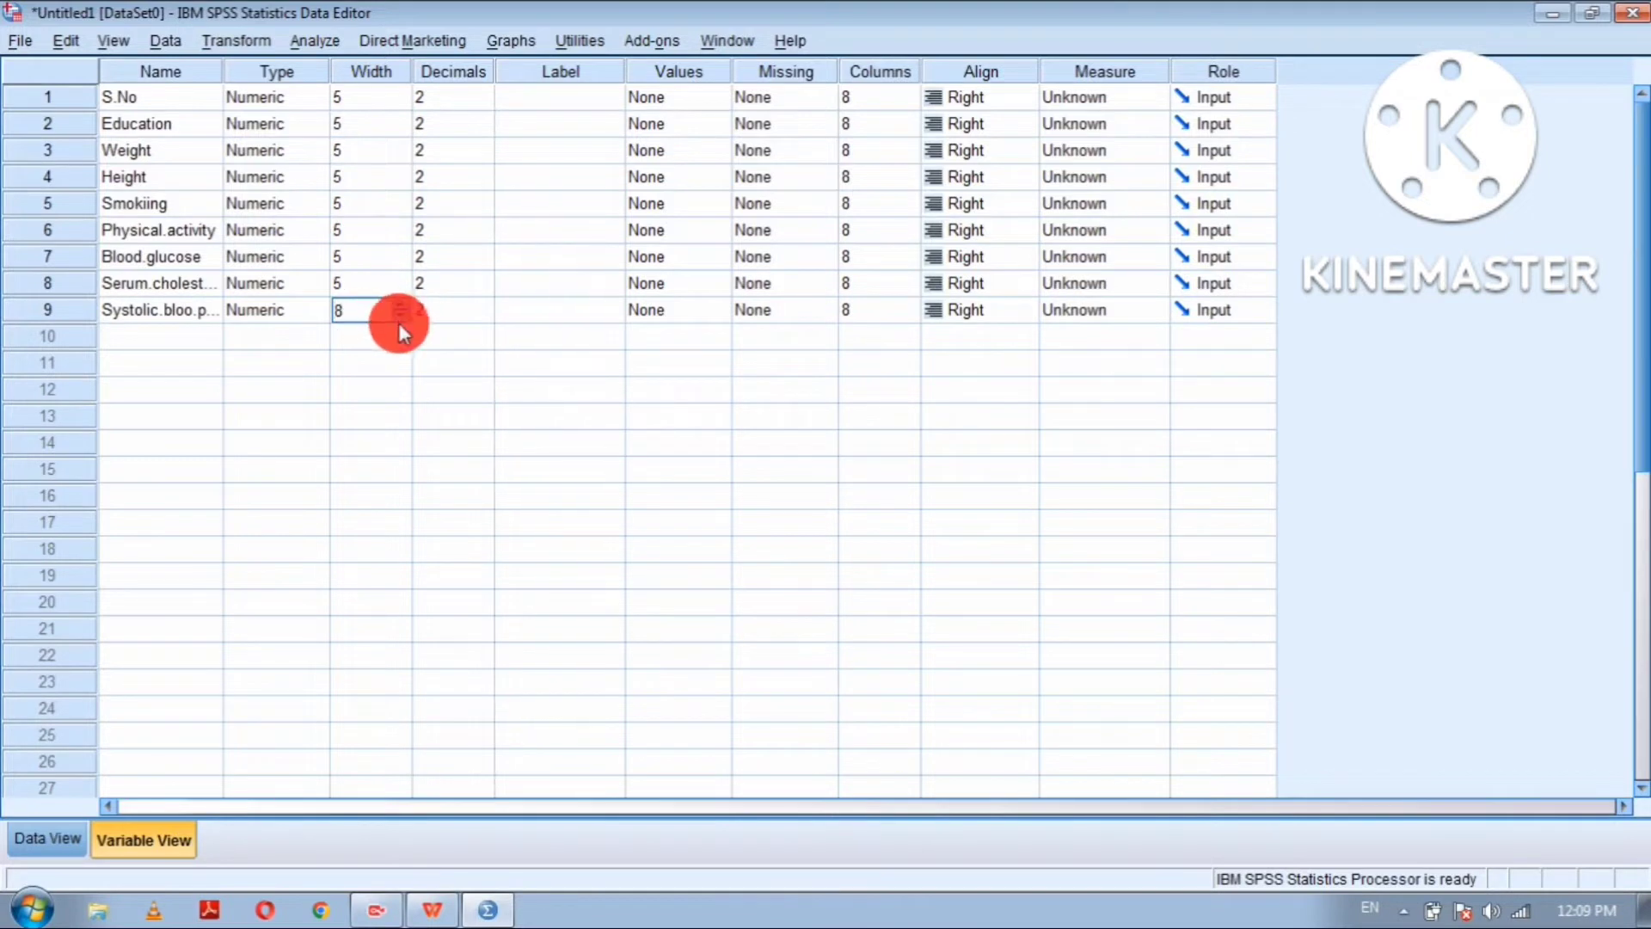
{"action": "left_click", "coordinate": [399, 318]}
{"action": "left_click", "coordinate": [399, 319]}
{"action": "left_click", "coordinate": [399, 318]}
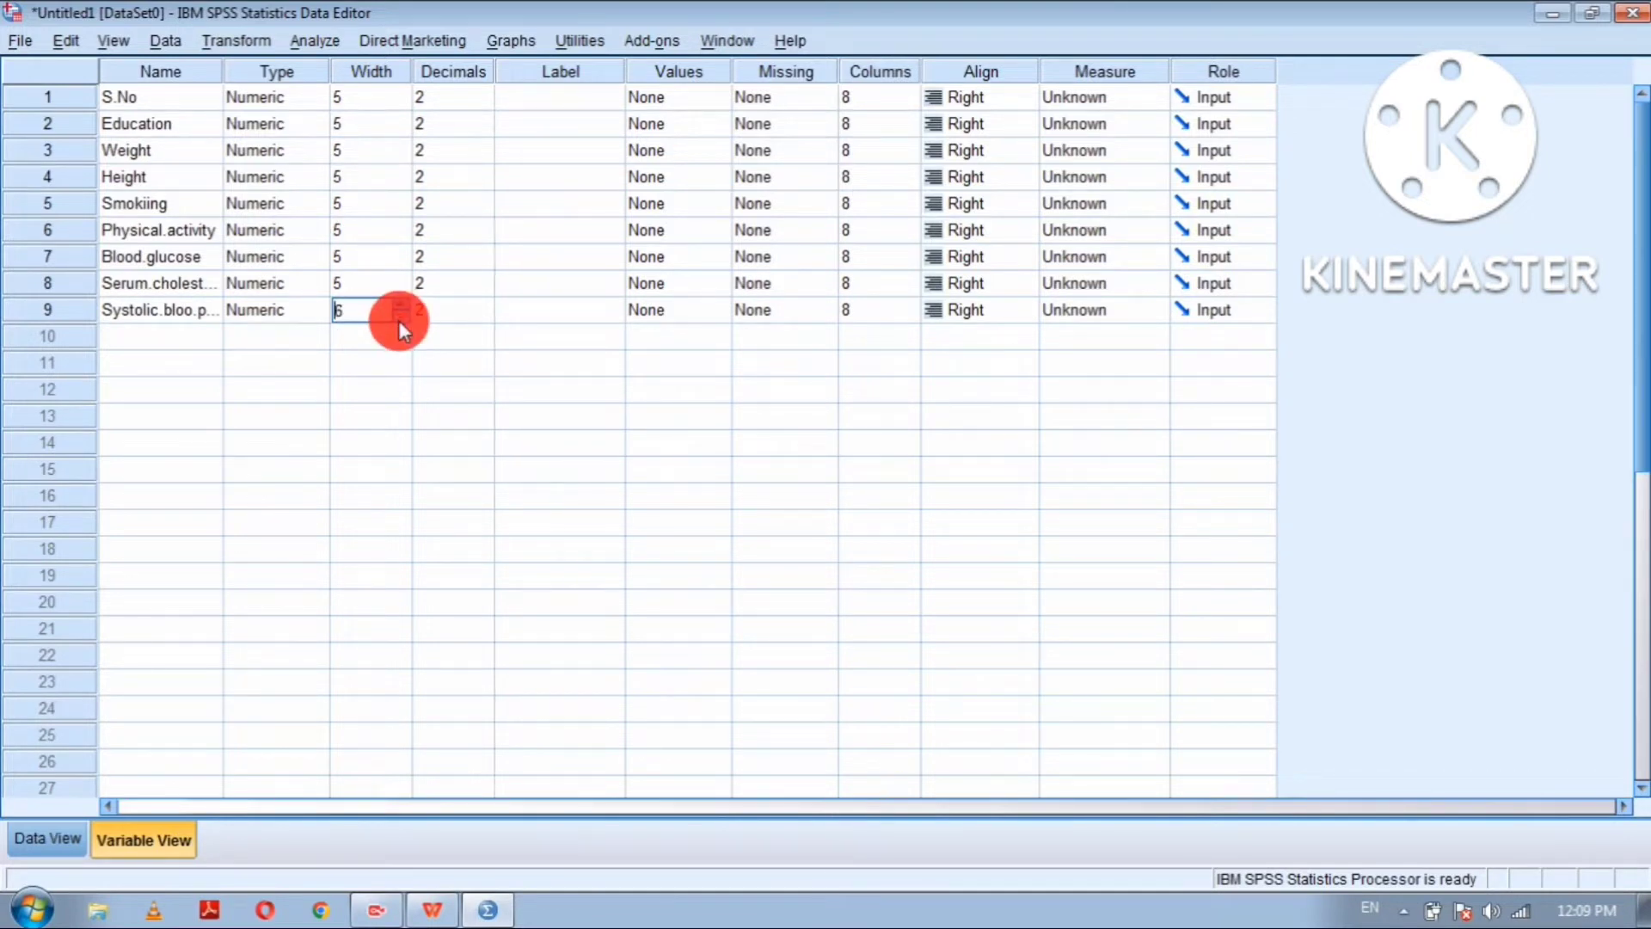
Step: Check the data table in the WPS document, then return to SPSS and set the decimals of S.No and Education to 0
{"action": "left_click", "coordinate": [447, 98]}
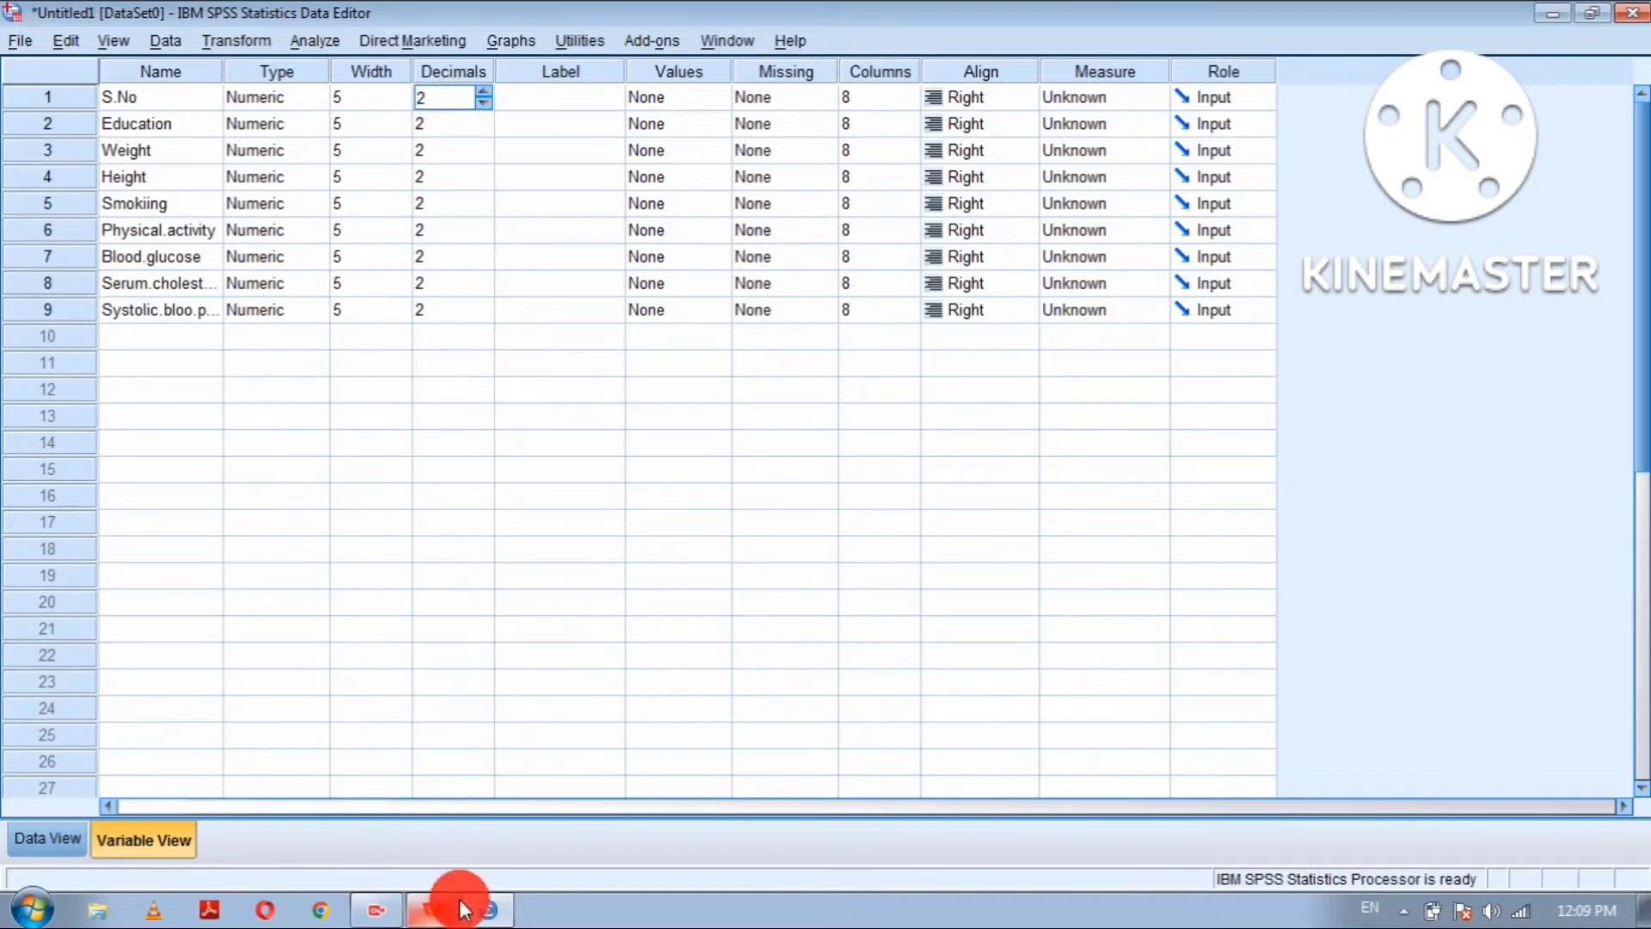
{"action": "left_click", "coordinate": [432, 910]}
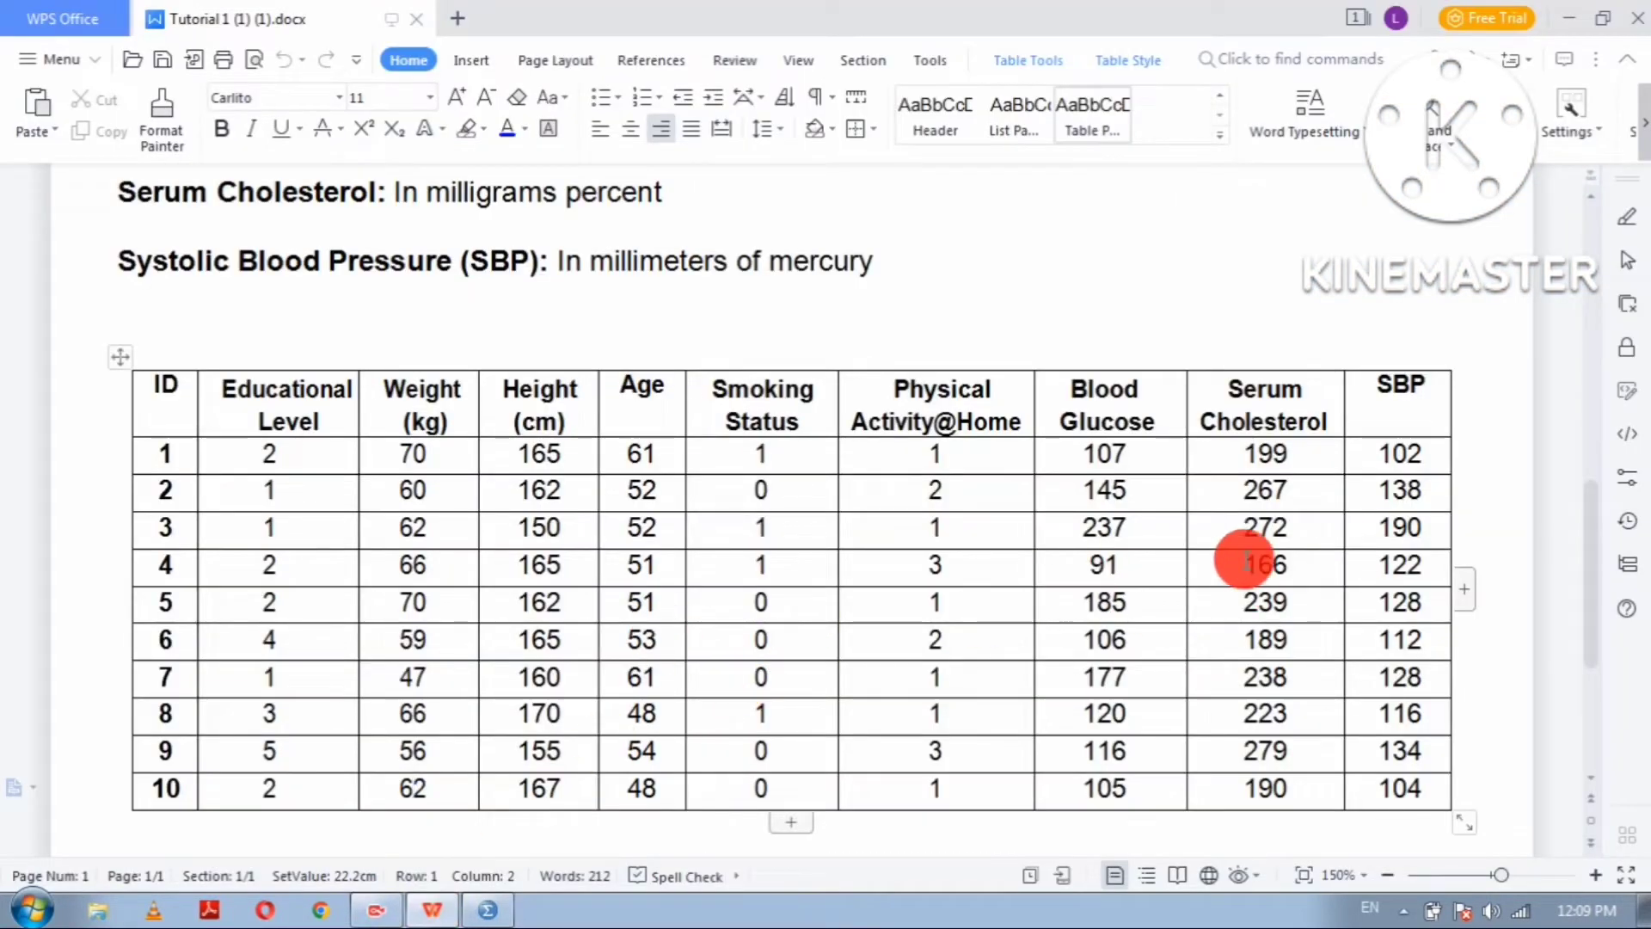
{"action": "left_click", "coordinate": [479, 912]}
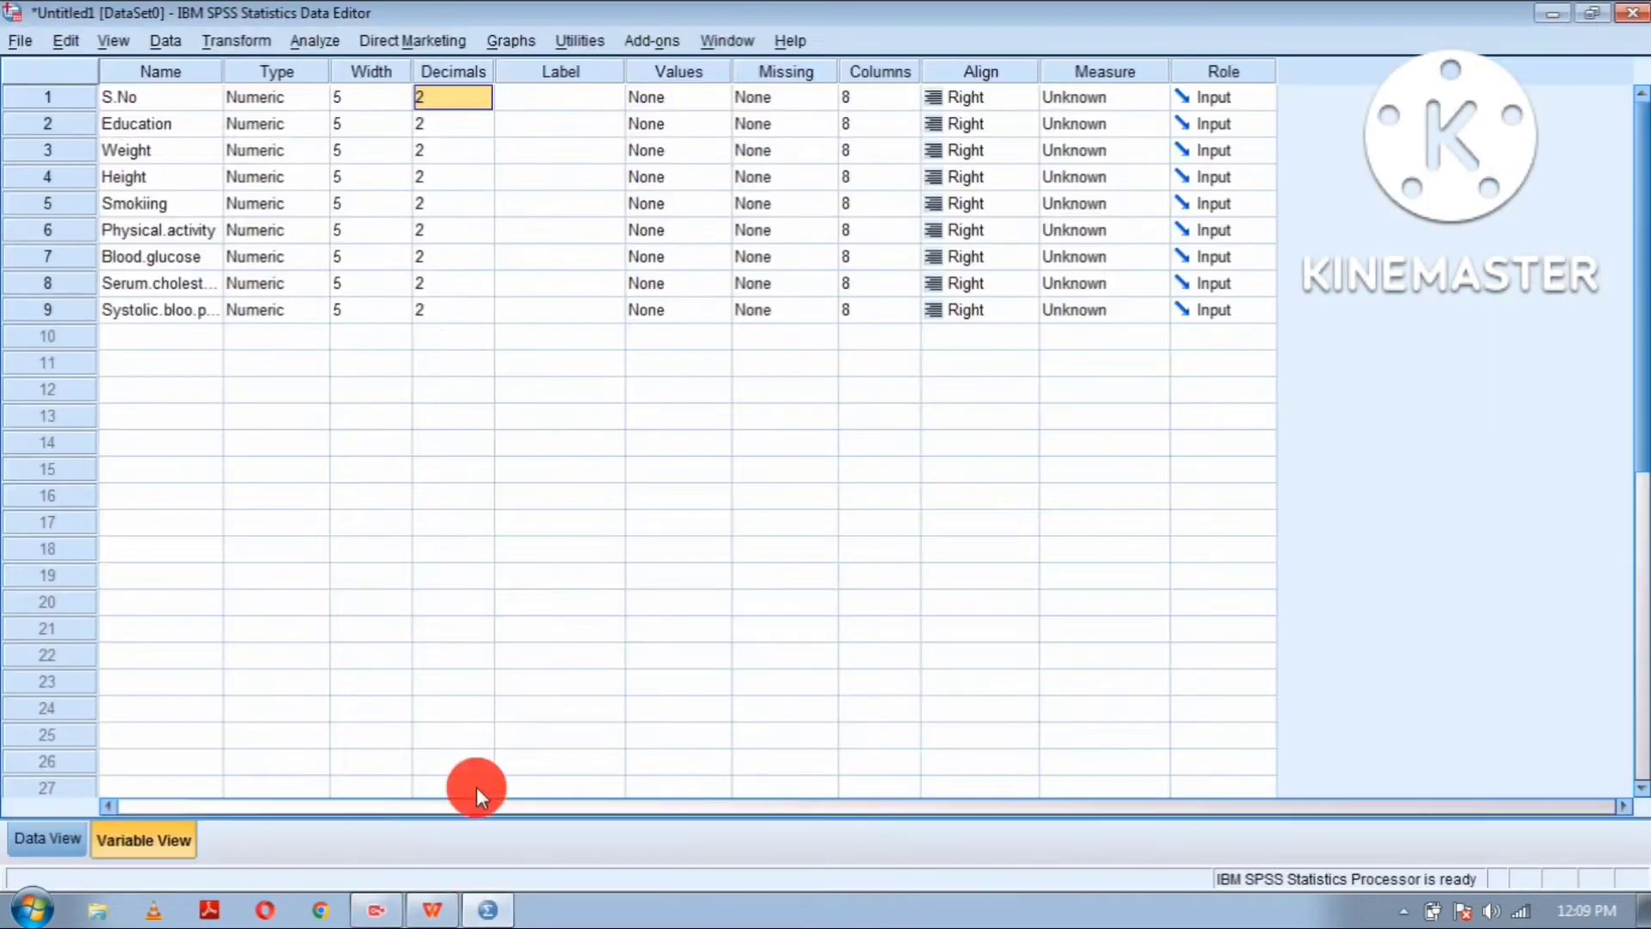
{"action": "left_click", "coordinate": [483, 101]}
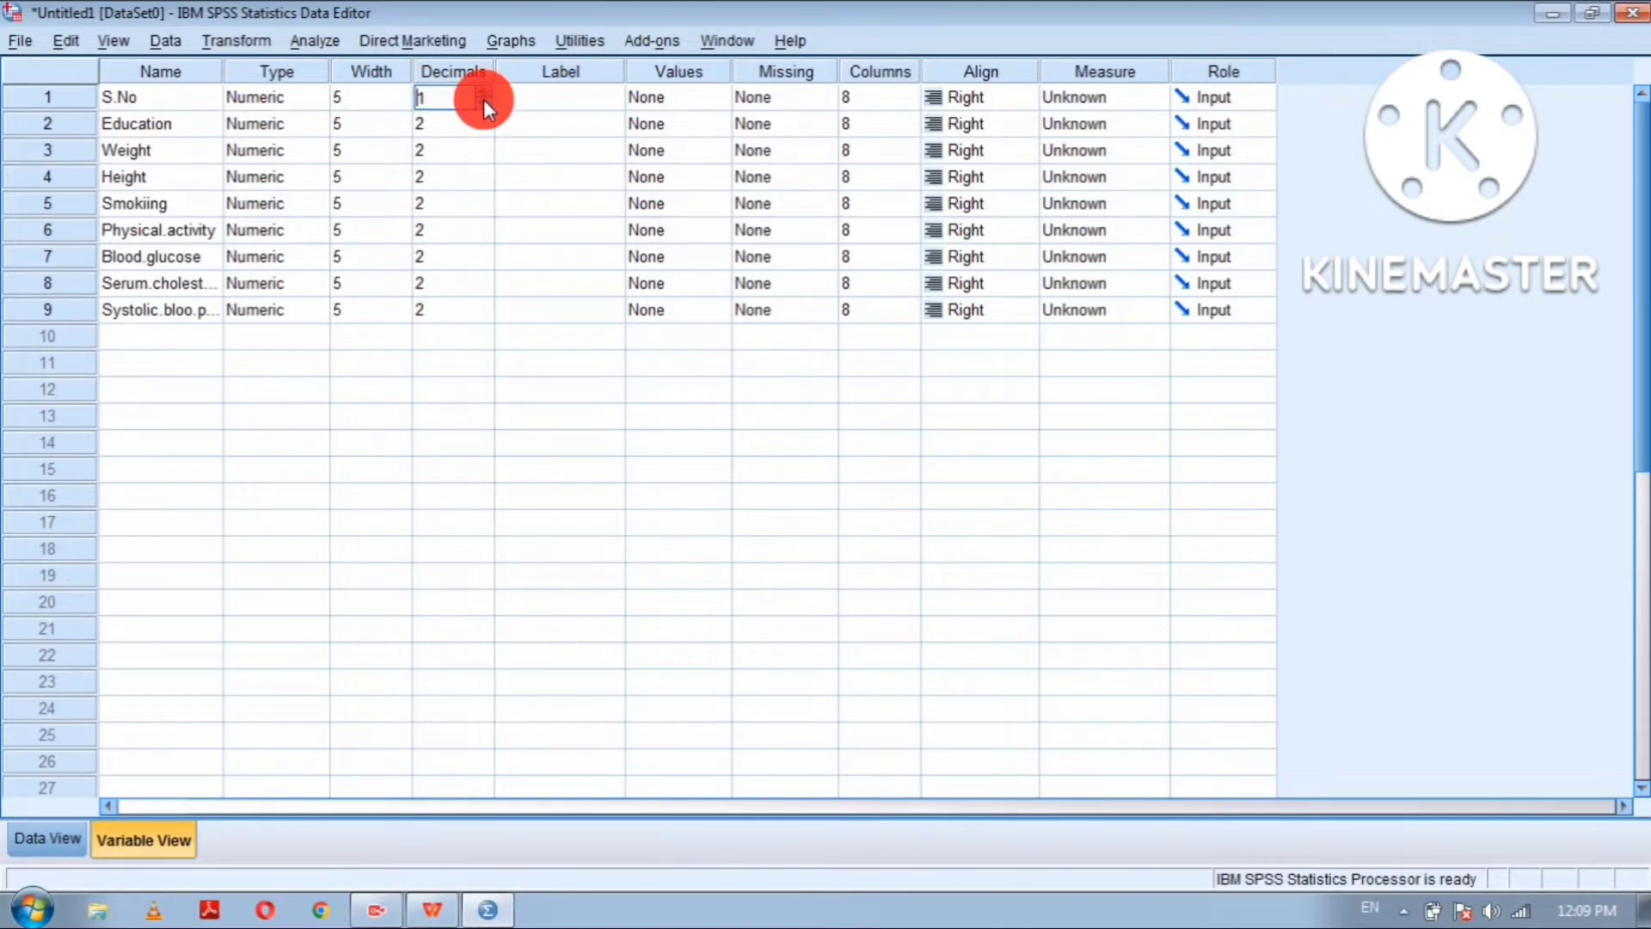
{"action": "left_click", "coordinate": [483, 100]}
{"action": "left_click", "coordinate": [469, 123]}
{"action": "left_click", "coordinate": [481, 127]}
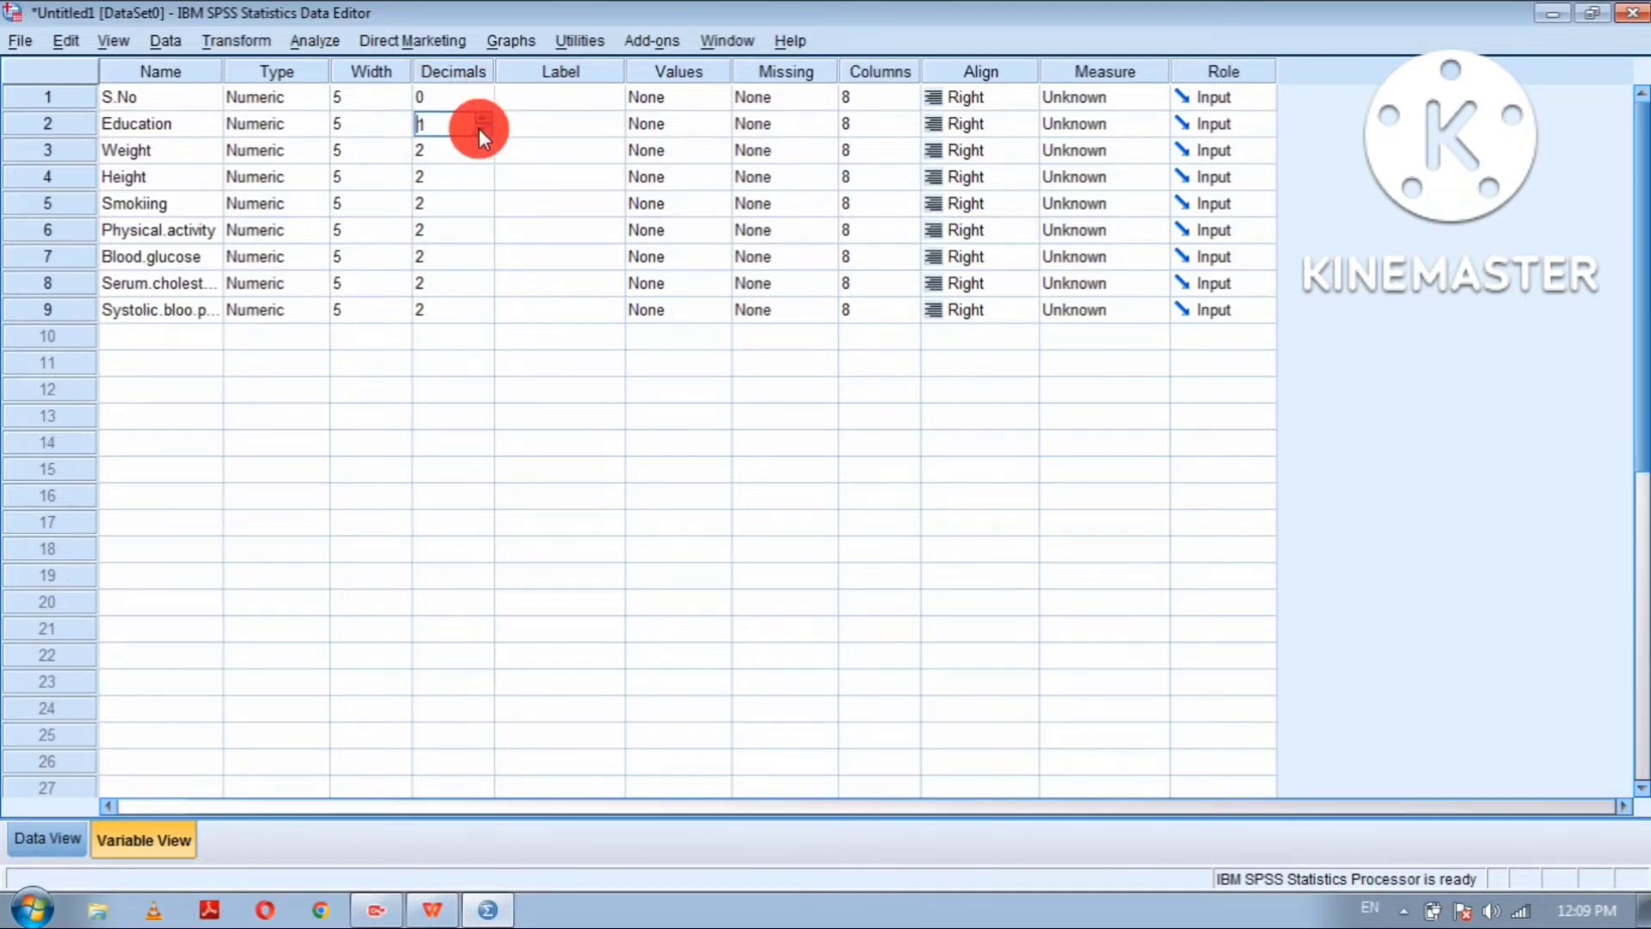
{"action": "left_click", "coordinate": [478, 128]}
Step: Set the decimals of the Weight and Height variables to 0
{"action": "left_click", "coordinate": [456, 155]}
{"action": "left_click", "coordinate": [485, 158]}
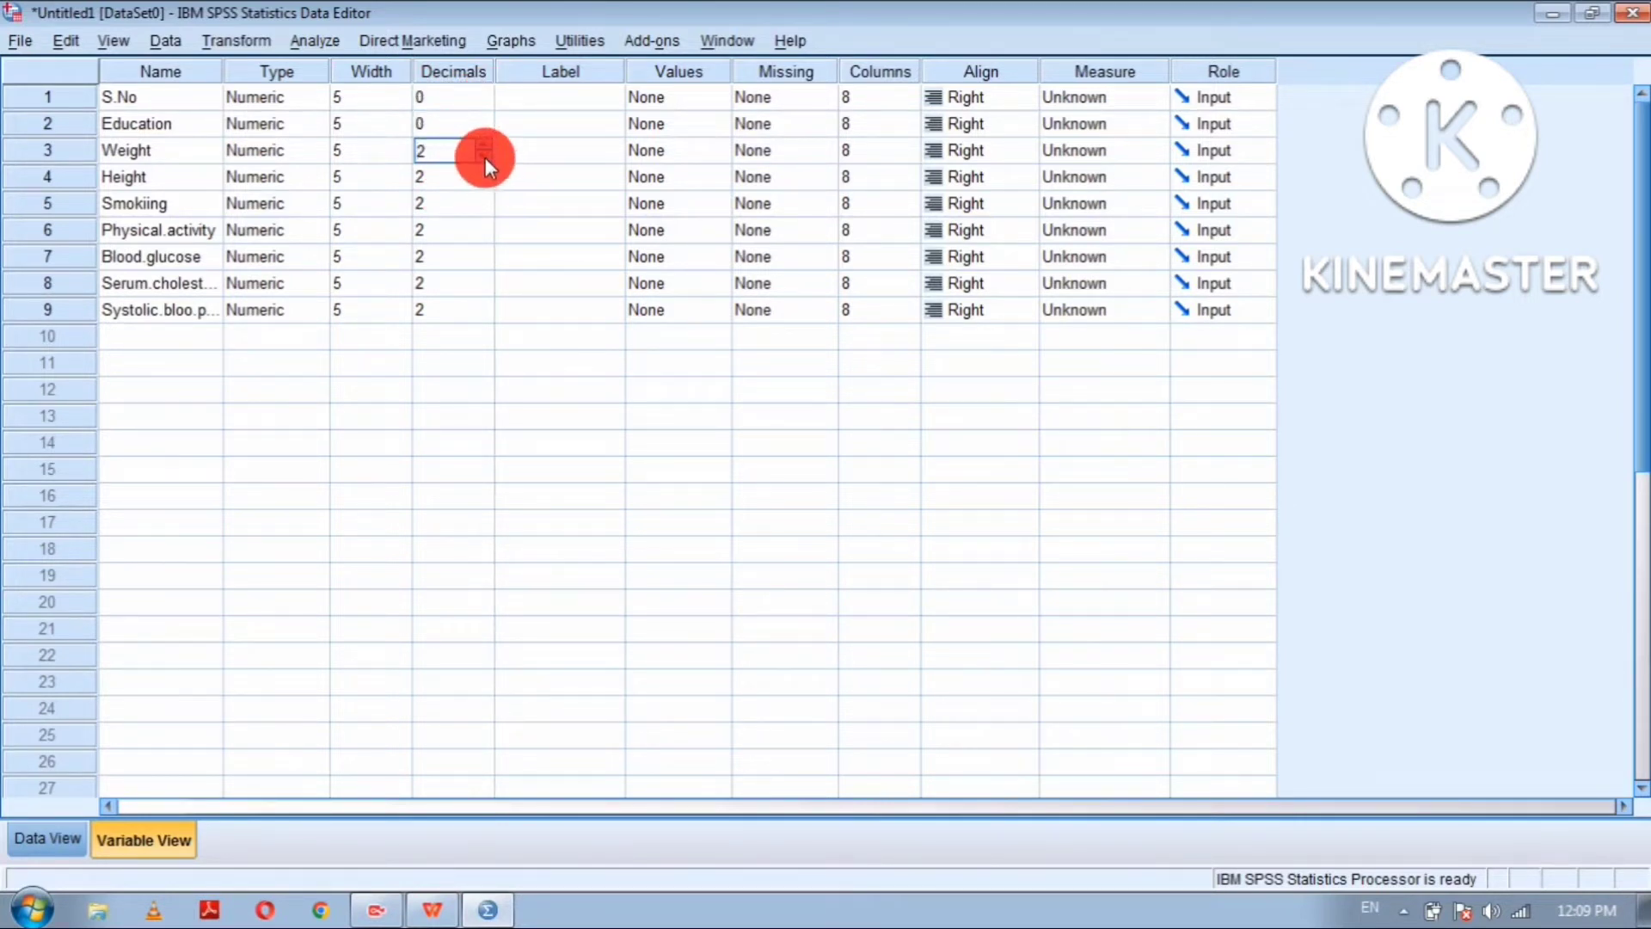
{"action": "left_click", "coordinate": [485, 158]}
{"action": "left_click", "coordinate": [454, 175]}
{"action": "left_click", "coordinate": [485, 184]}
{"action": "left_click", "coordinate": [485, 184]}
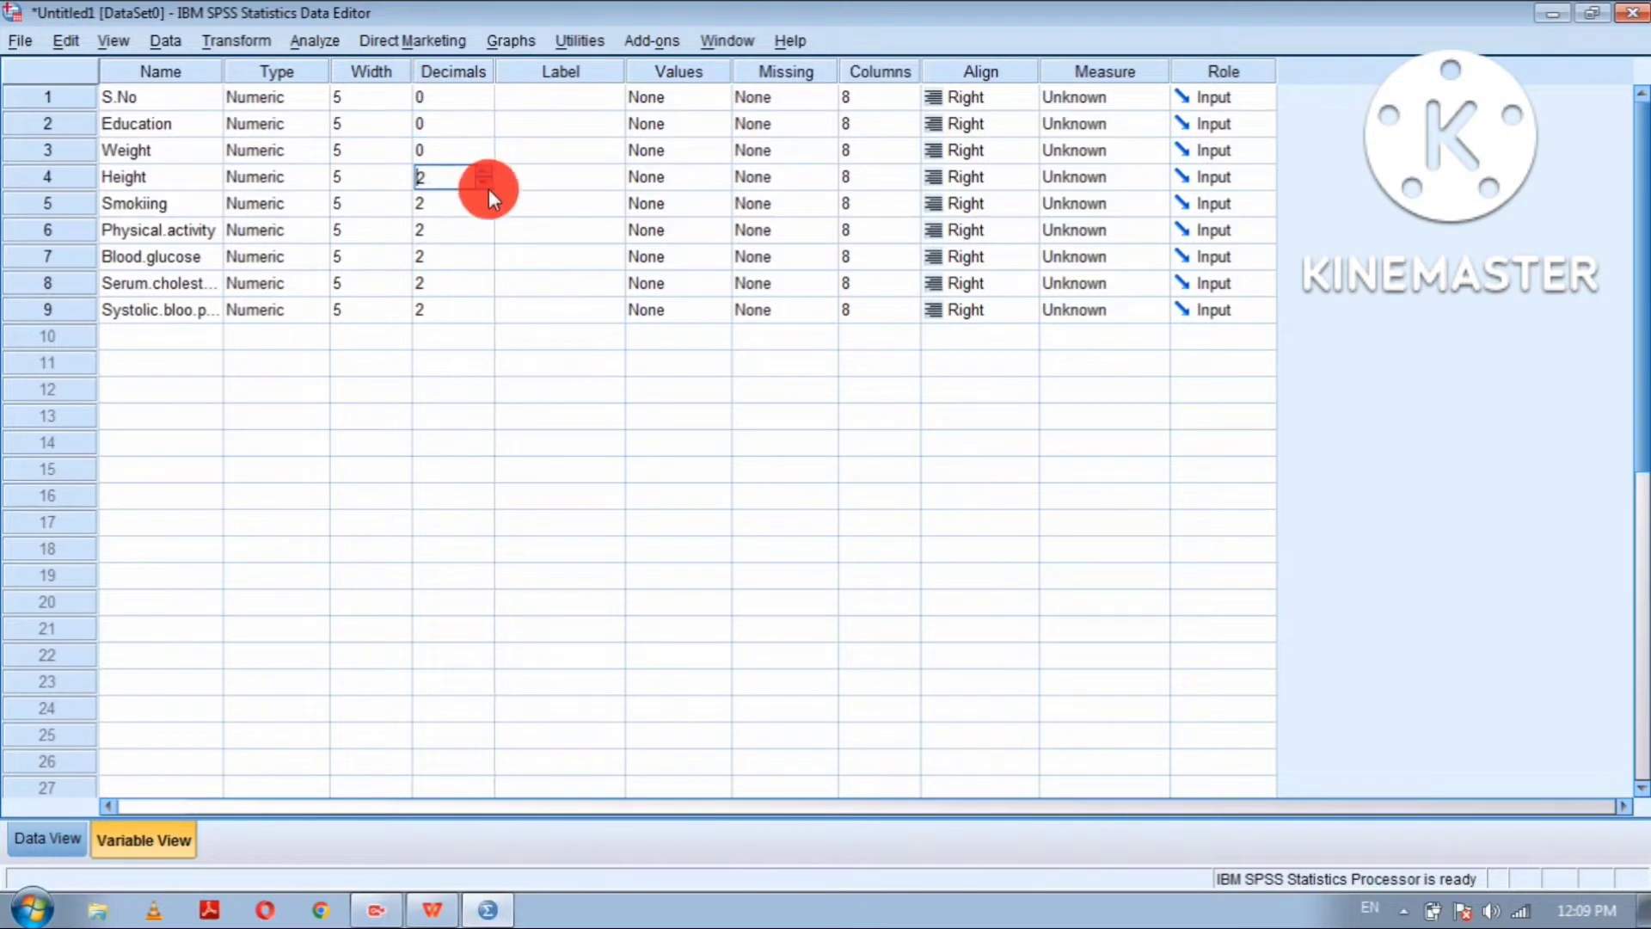
Step: Set the decimals of the Smokiing and Physical.activity variables to 0
{"action": "left_click", "coordinate": [467, 200]}
{"action": "left_click", "coordinate": [480, 209]}
{"action": "left_click", "coordinate": [480, 210]}
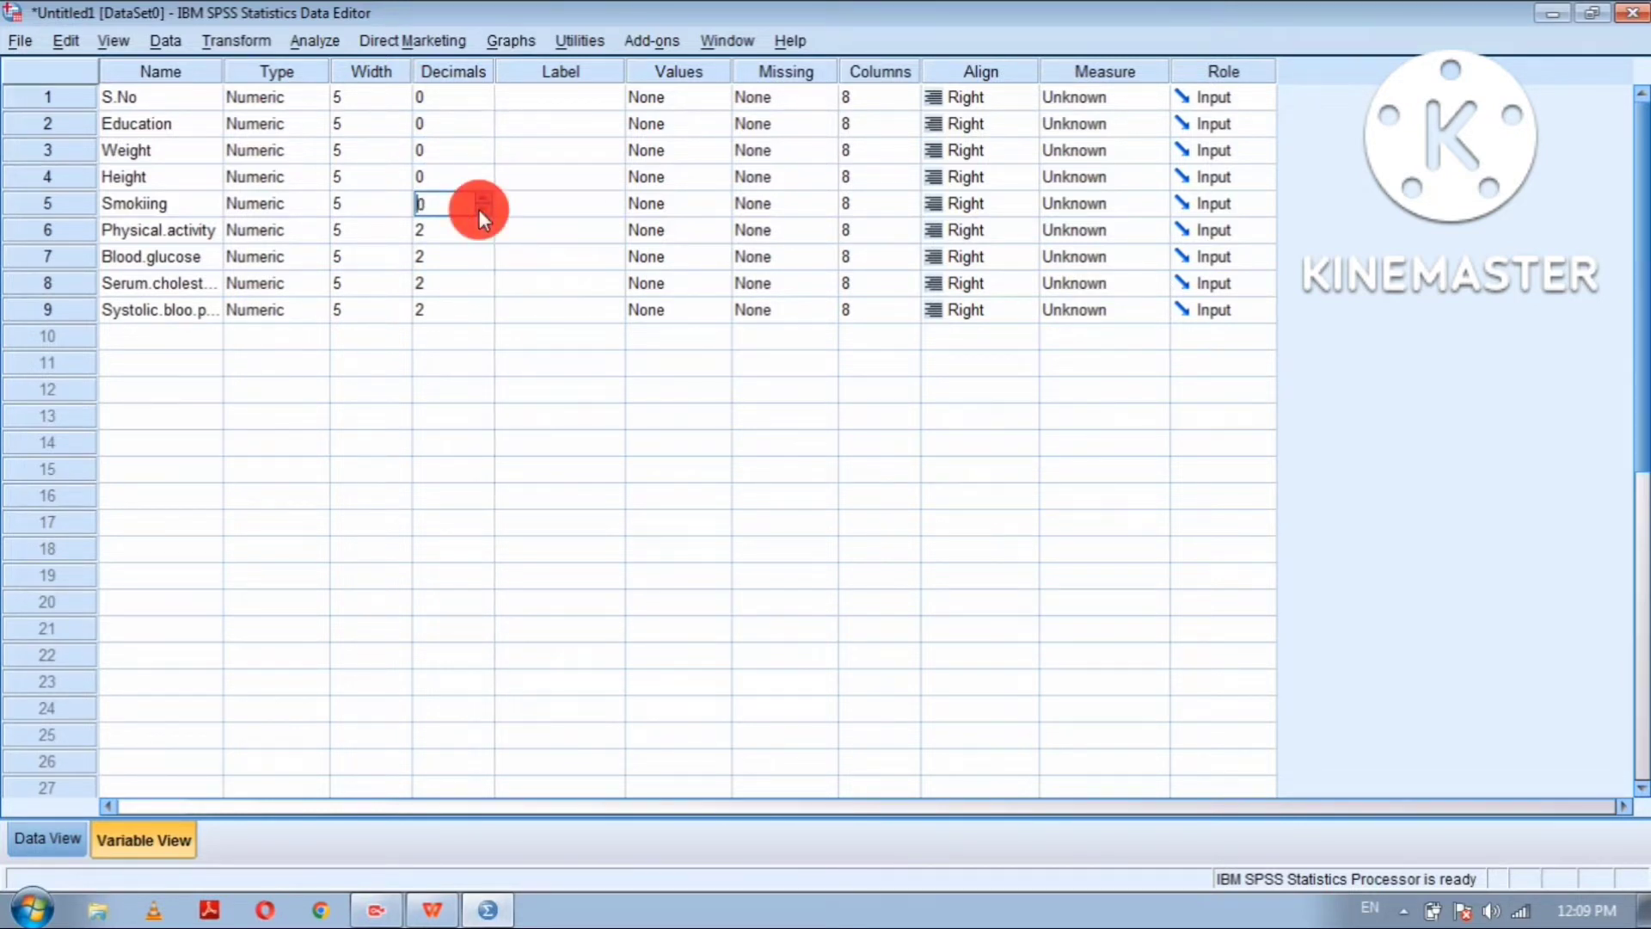
{"action": "left_click", "coordinate": [452, 237]}
{"action": "left_click", "coordinate": [483, 238]}
{"action": "left_click", "coordinate": [483, 238]}
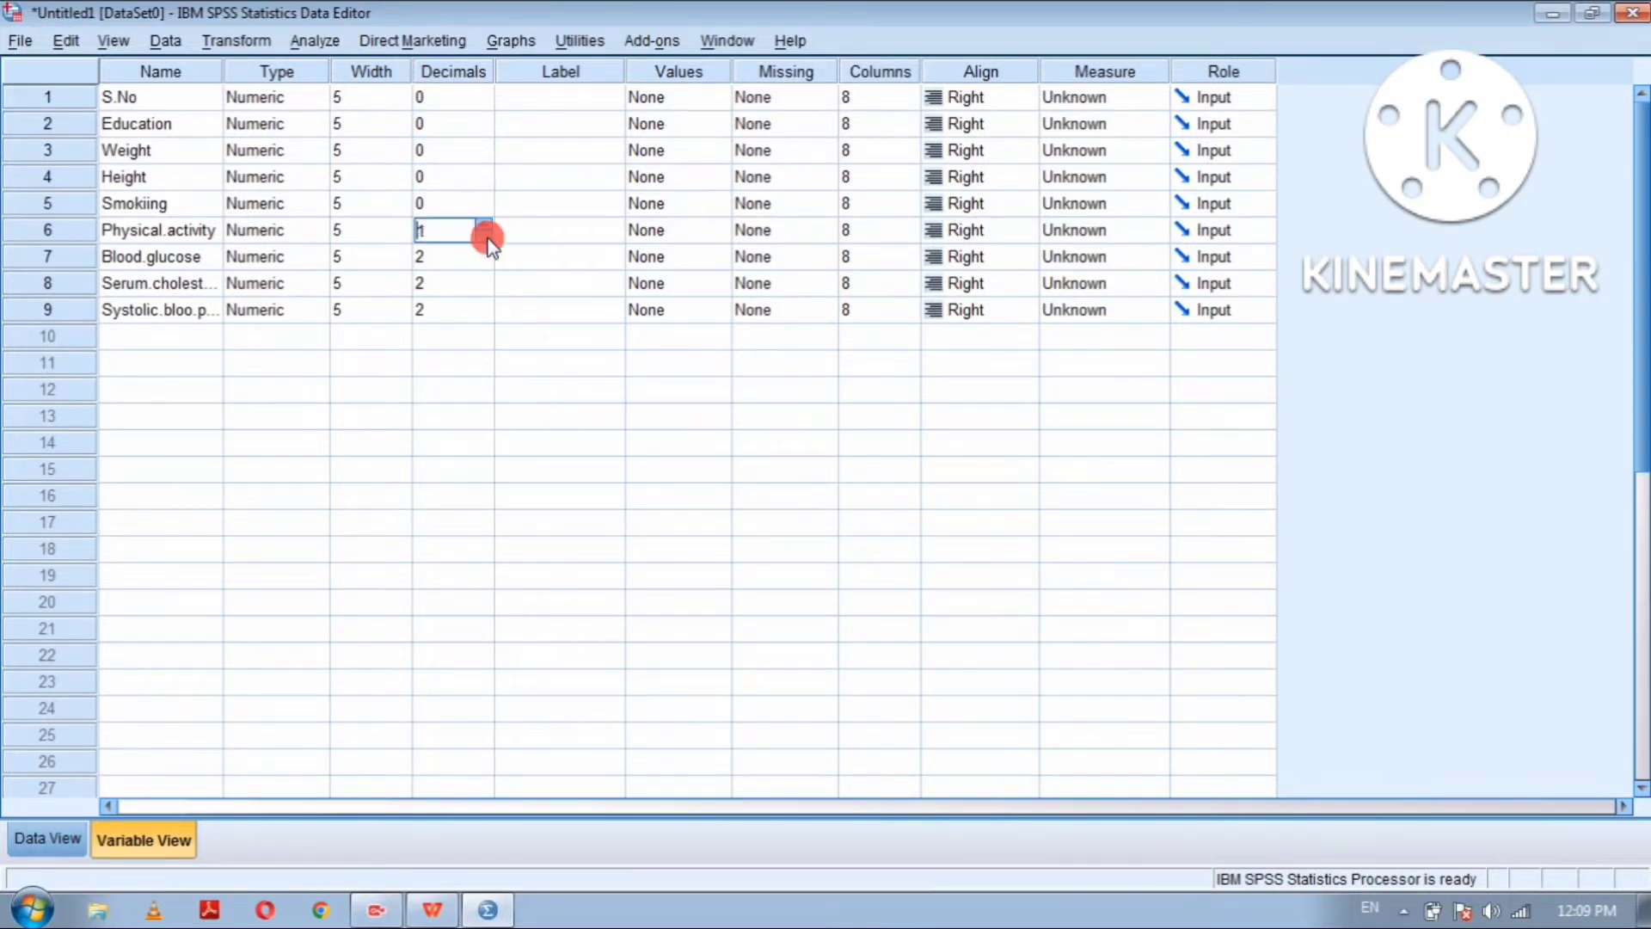
Step: Set the decimals of the Blood.glucose and serum cholesterol variables to 0
{"action": "left_click", "coordinate": [468, 257]}
{"action": "left_click", "coordinate": [483, 265]}
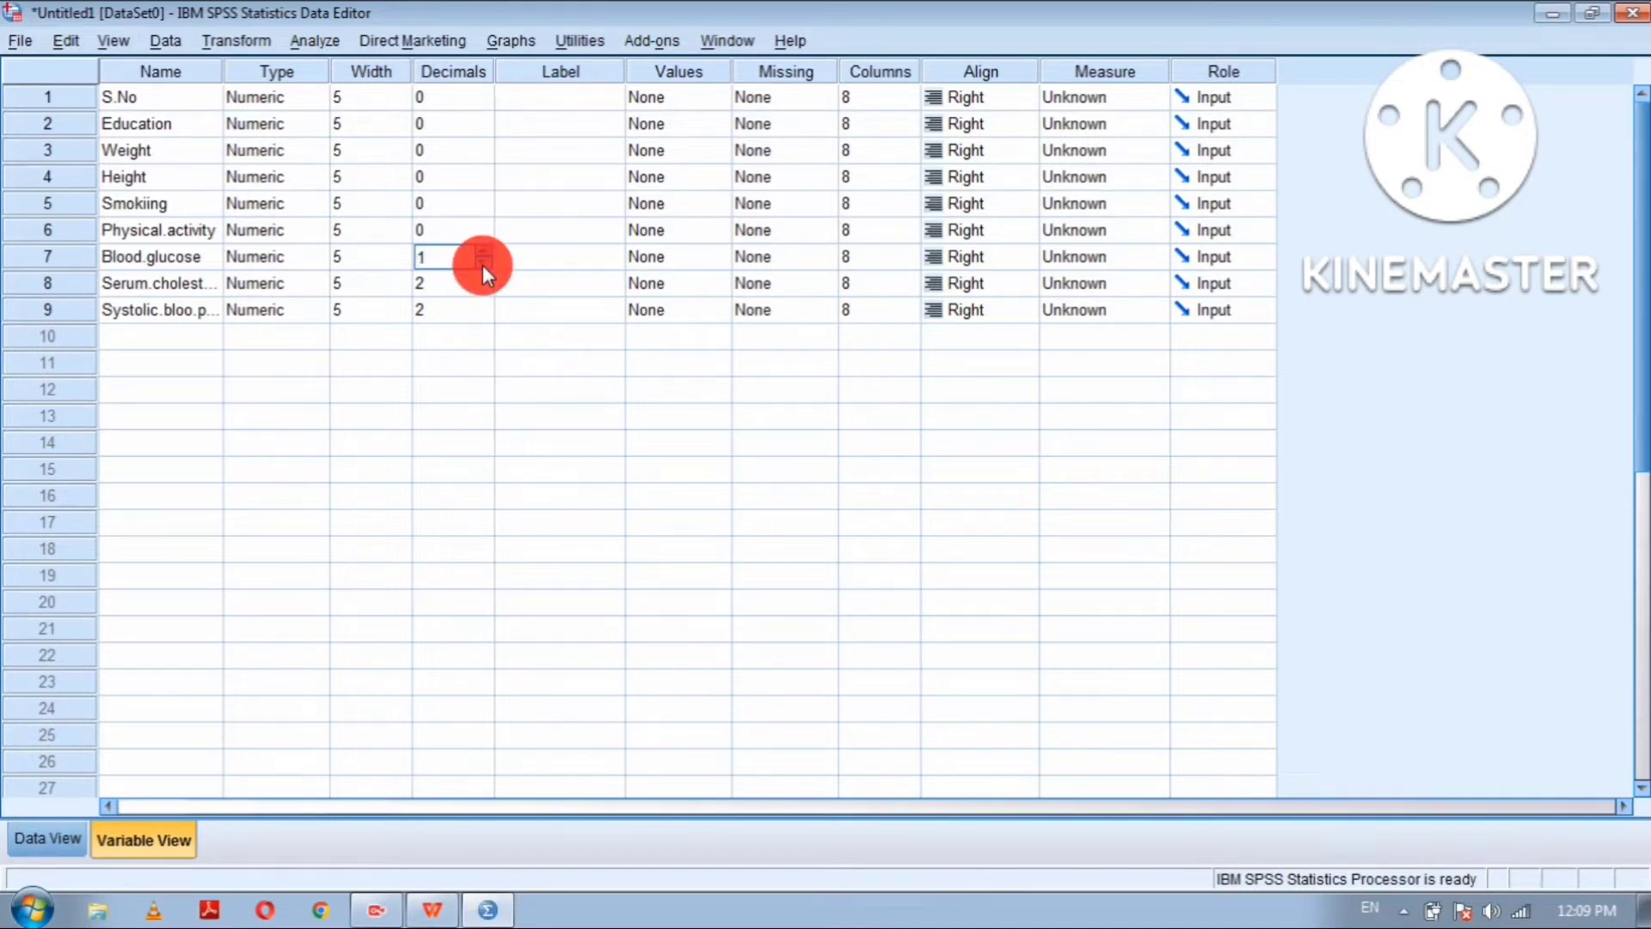
{"action": "left_click", "coordinate": [482, 265]}
{"action": "left_click", "coordinate": [476, 280]}
{"action": "left_click", "coordinate": [481, 287]}
{"action": "left_click", "coordinate": [482, 287]}
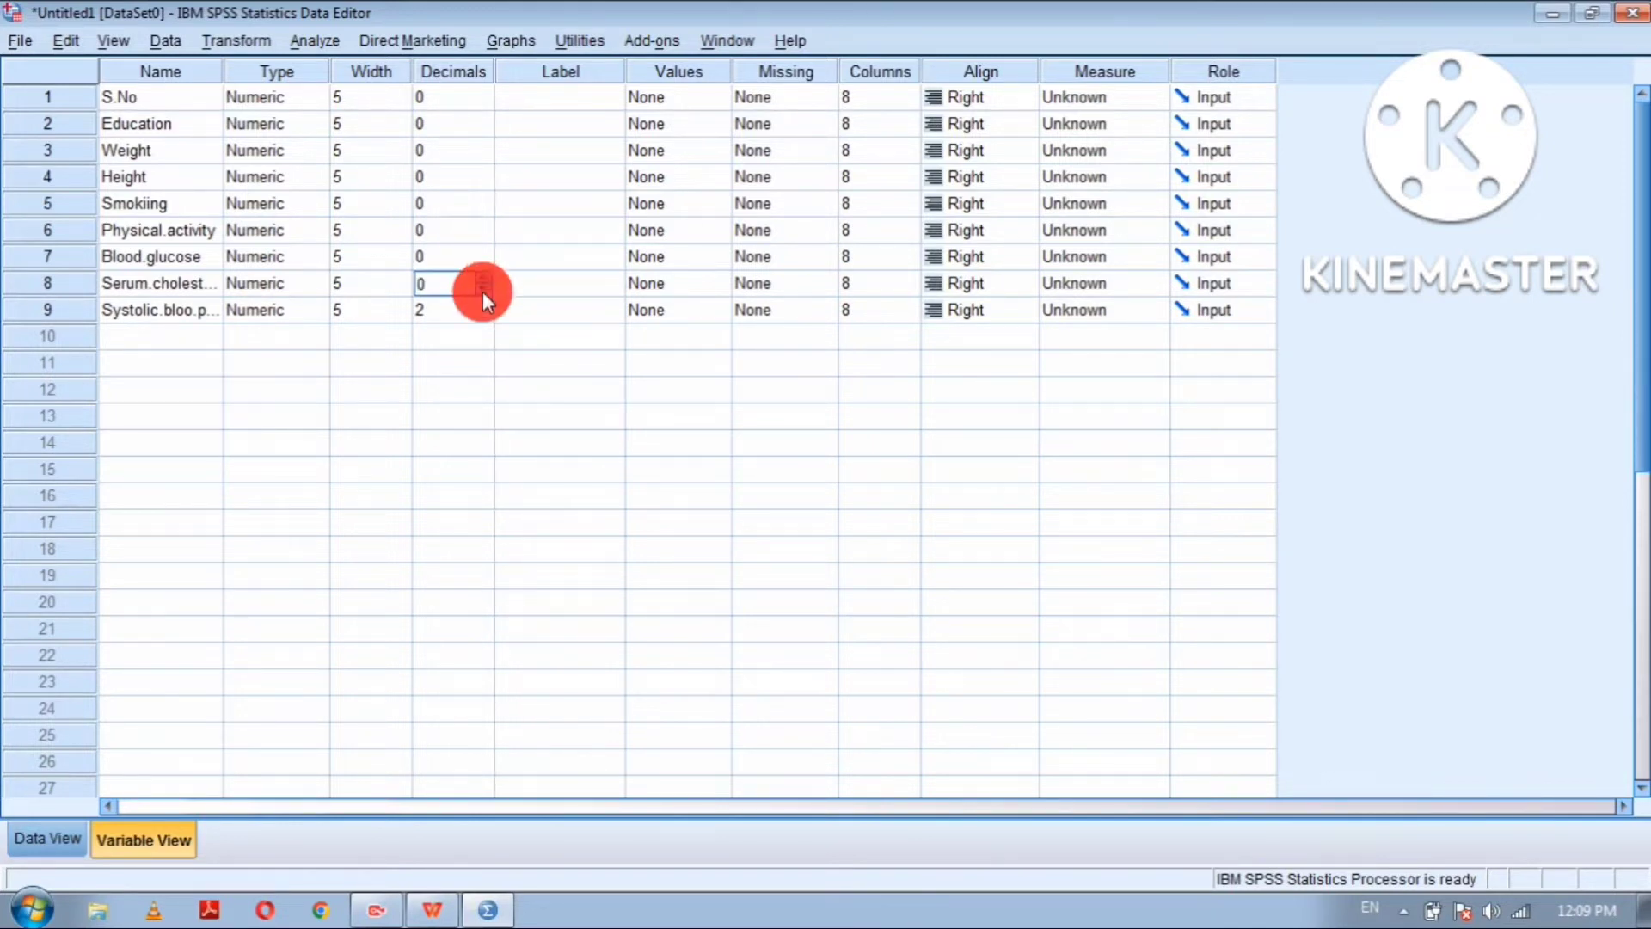
Step: Set the decimals of the Systolic.bloo.pressure variable to 0
{"action": "left_click", "coordinate": [478, 303]}
{"action": "left_click", "coordinate": [482, 301]}
{"action": "left_click", "coordinate": [482, 314]}
{"action": "left_click", "coordinate": [482, 313]}
{"action": "left_click", "coordinate": [483, 314]}
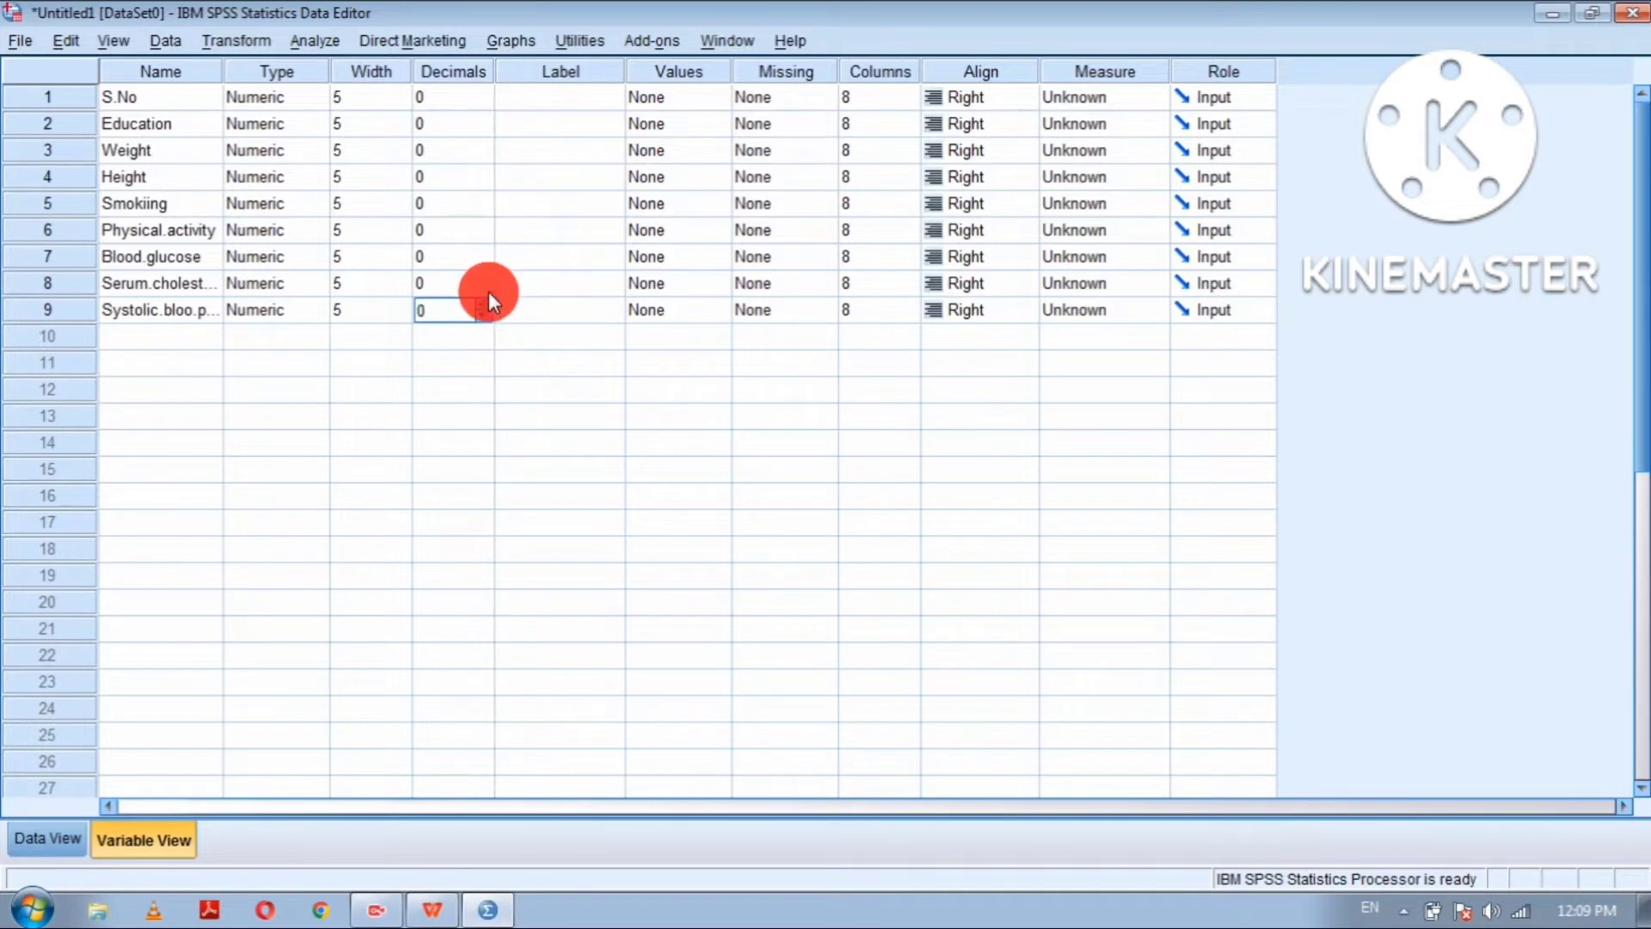
Step: Label the S.No variable "ID" and the Education variable "Educational level"
{"action": "left_click", "coordinate": [537, 103]}
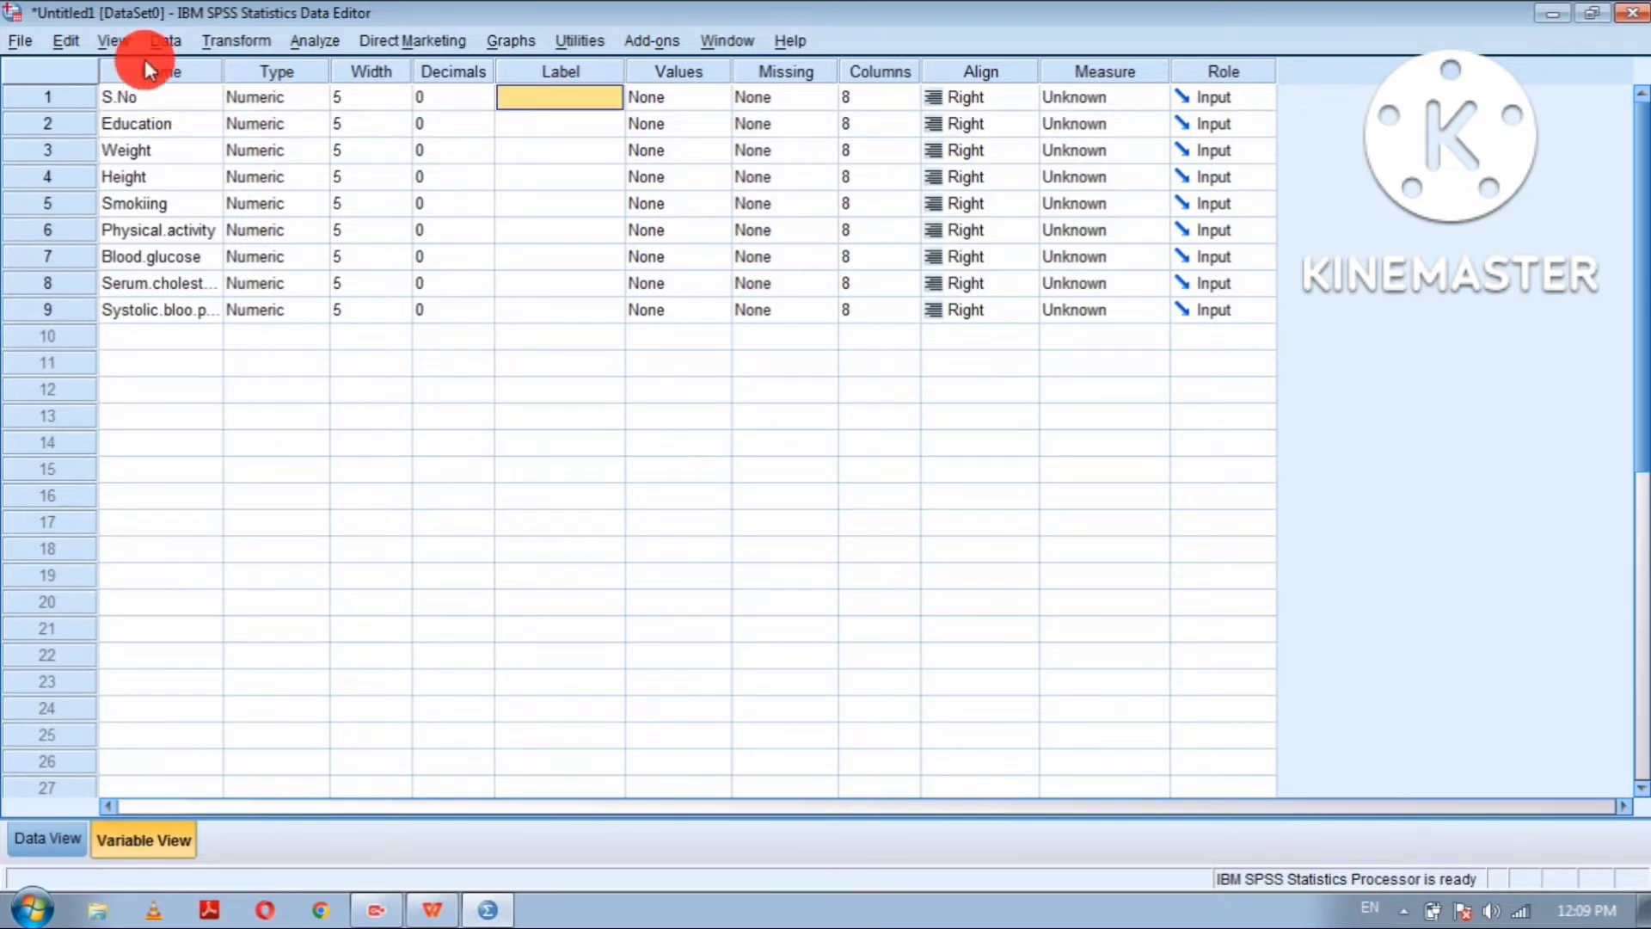
{"action": "double_click", "coordinate": [540, 96]}
{"action": "type", "text": "ID"}
{"action": "key", "text": "Return"}
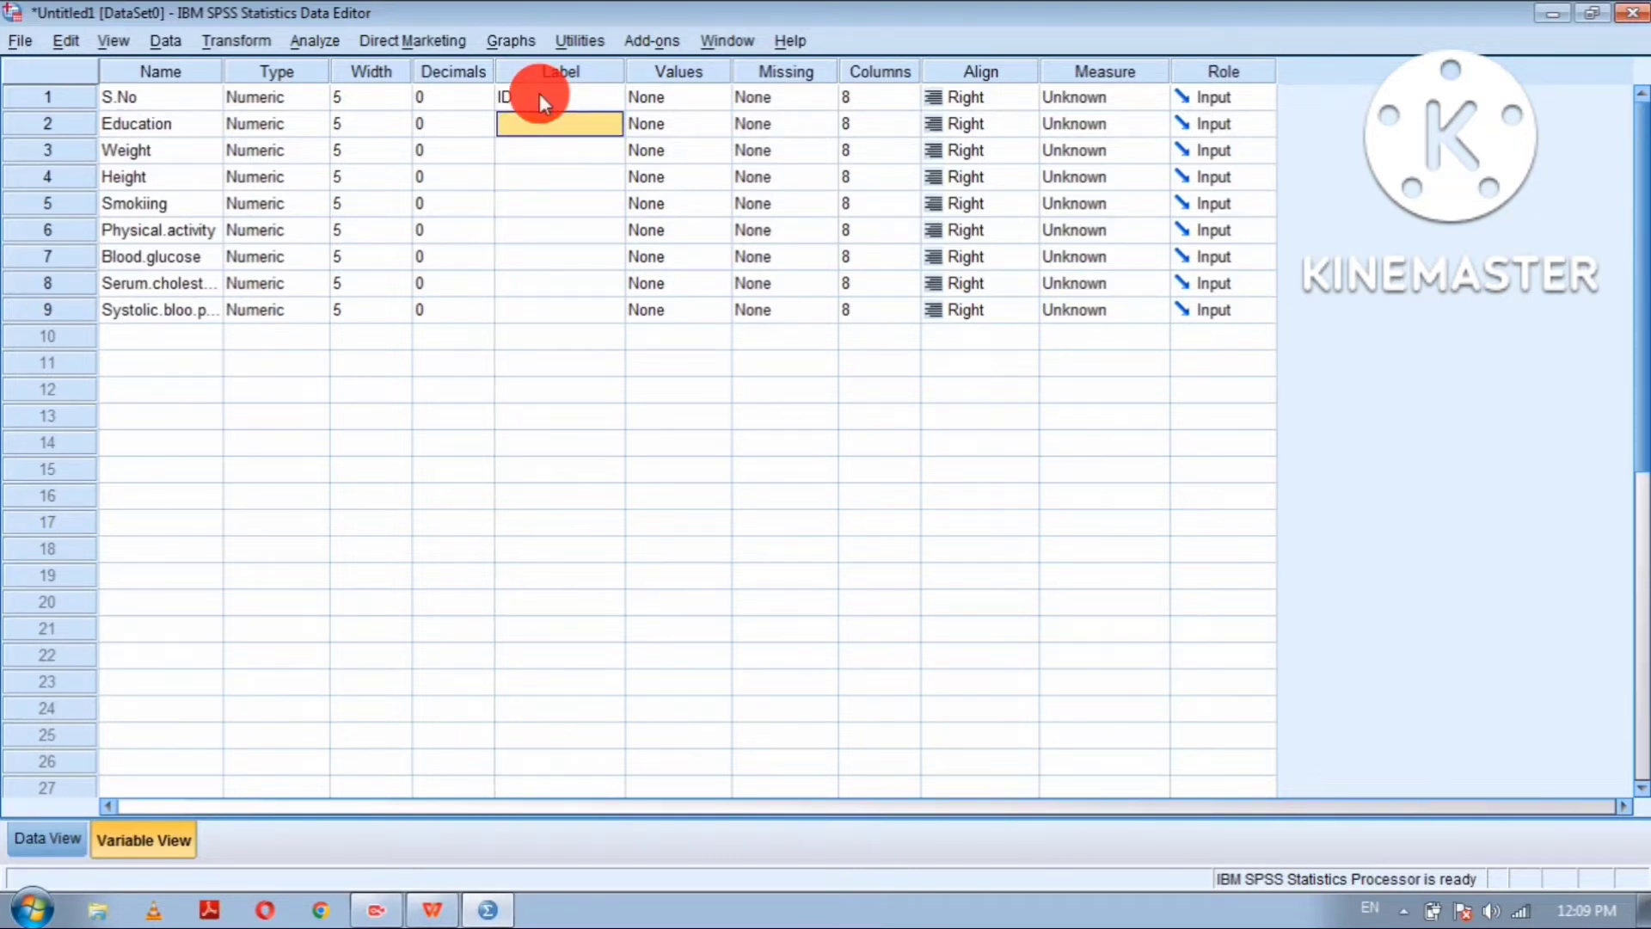
{"action": "type", "text": "Educational"}
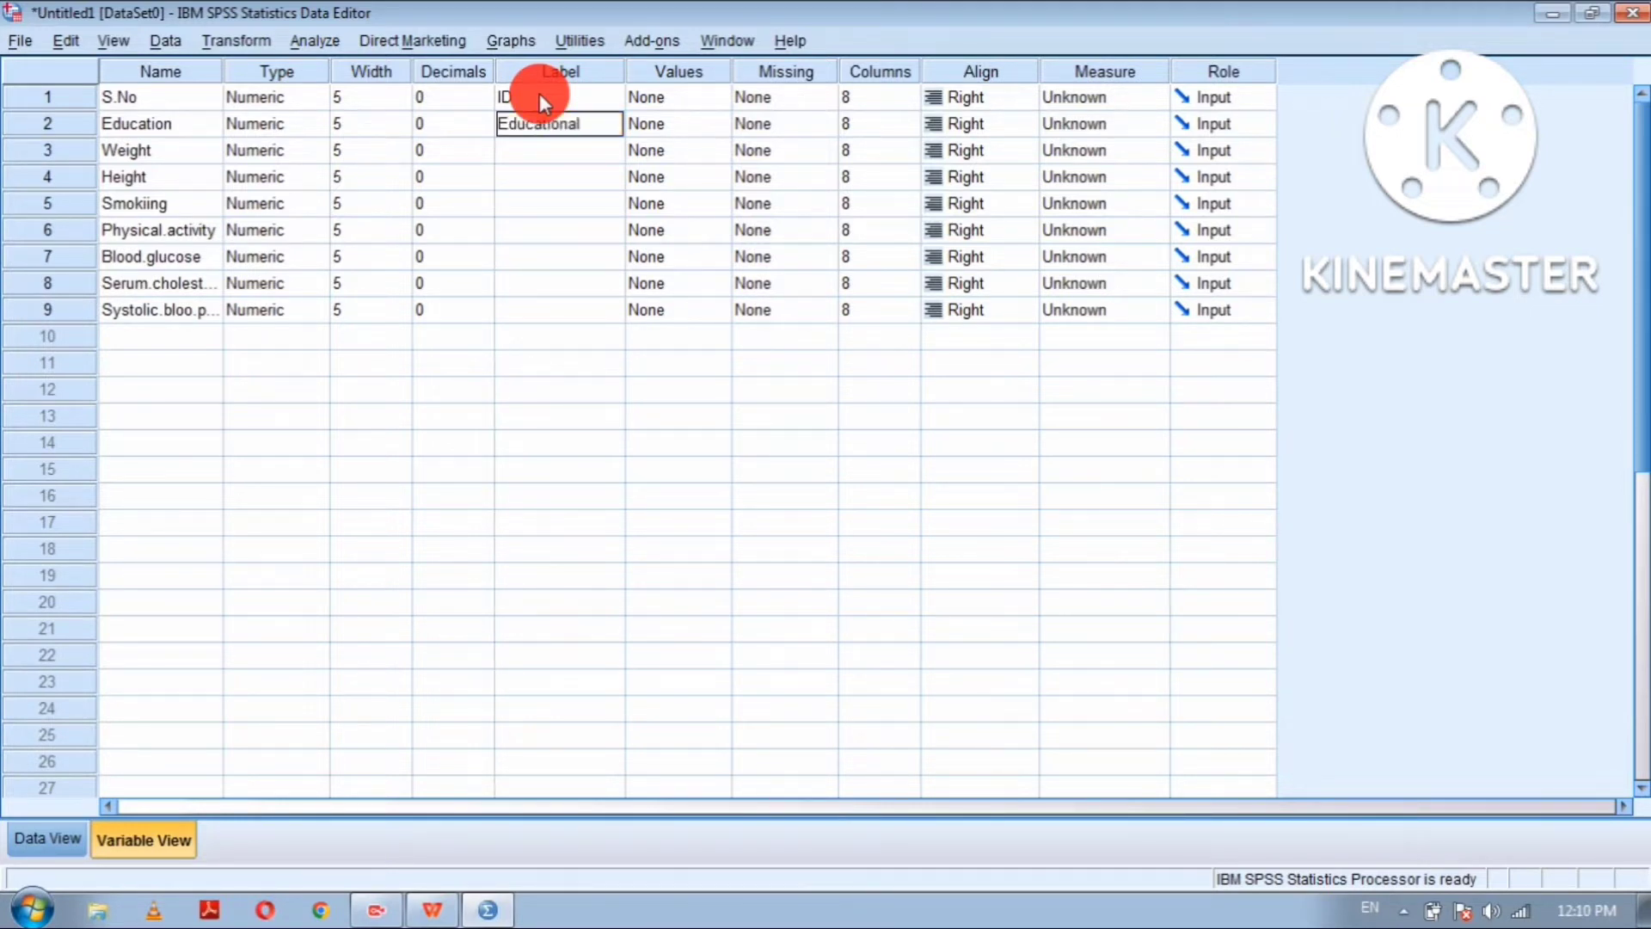
{"action": "type", "text": " level"}
{"action": "key", "text": "Return"}
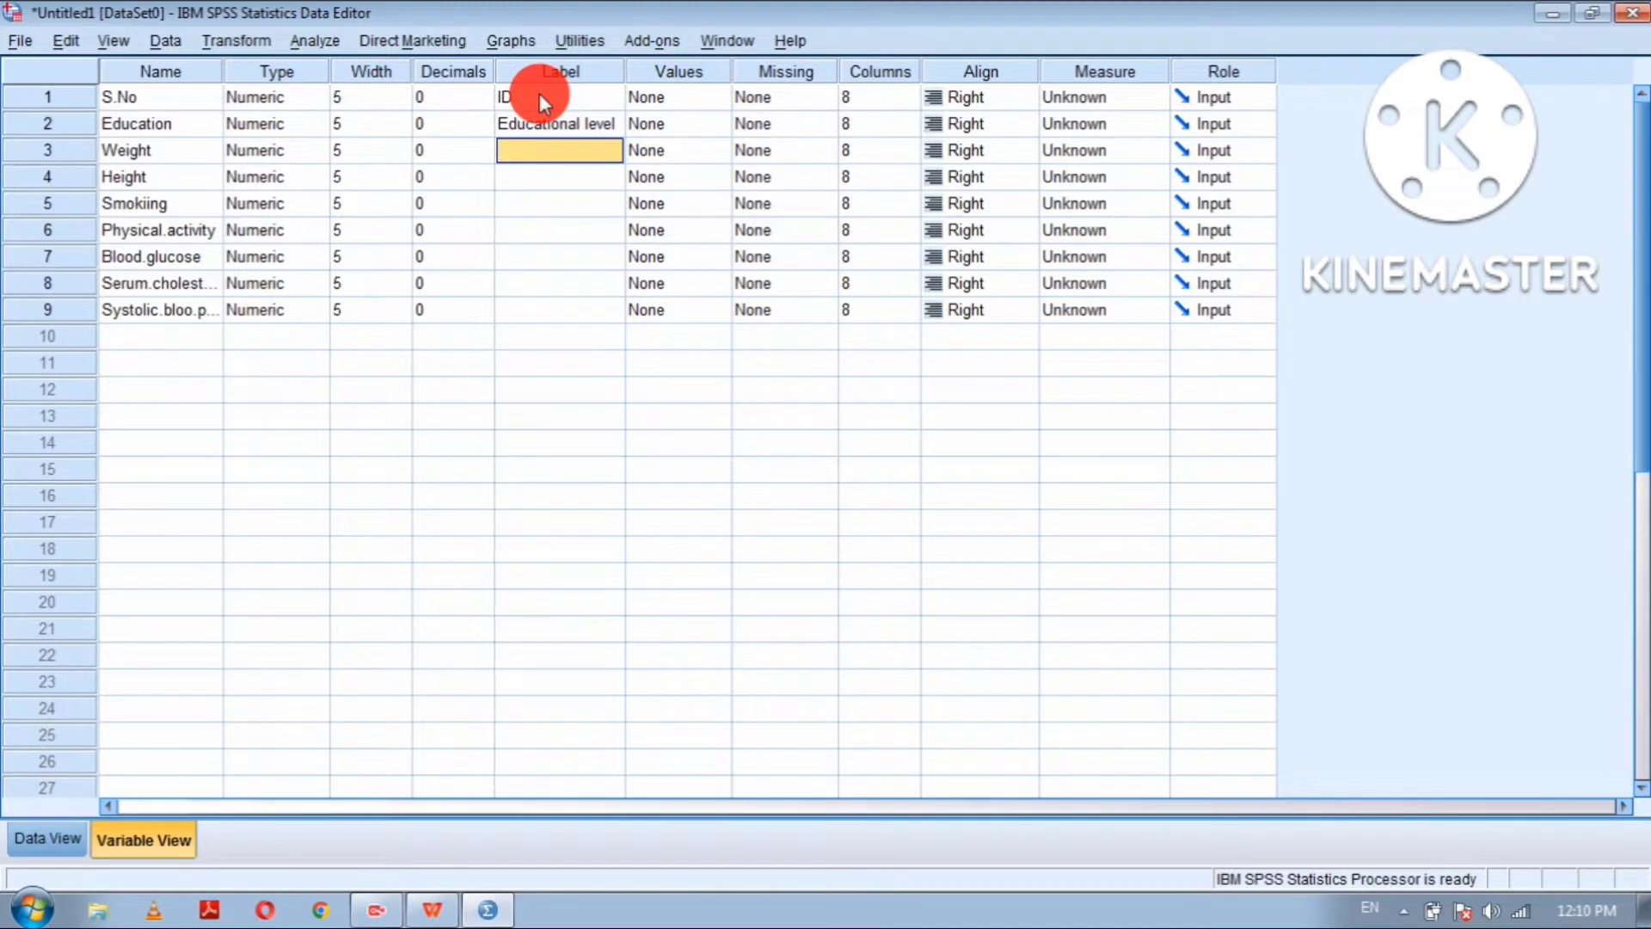
Step: Label the Weight variable "Weight in kg" and the Height variable "Height in cm"
{"action": "type", "text": "W"}
{"action": "key", "text": "BackSpace"}
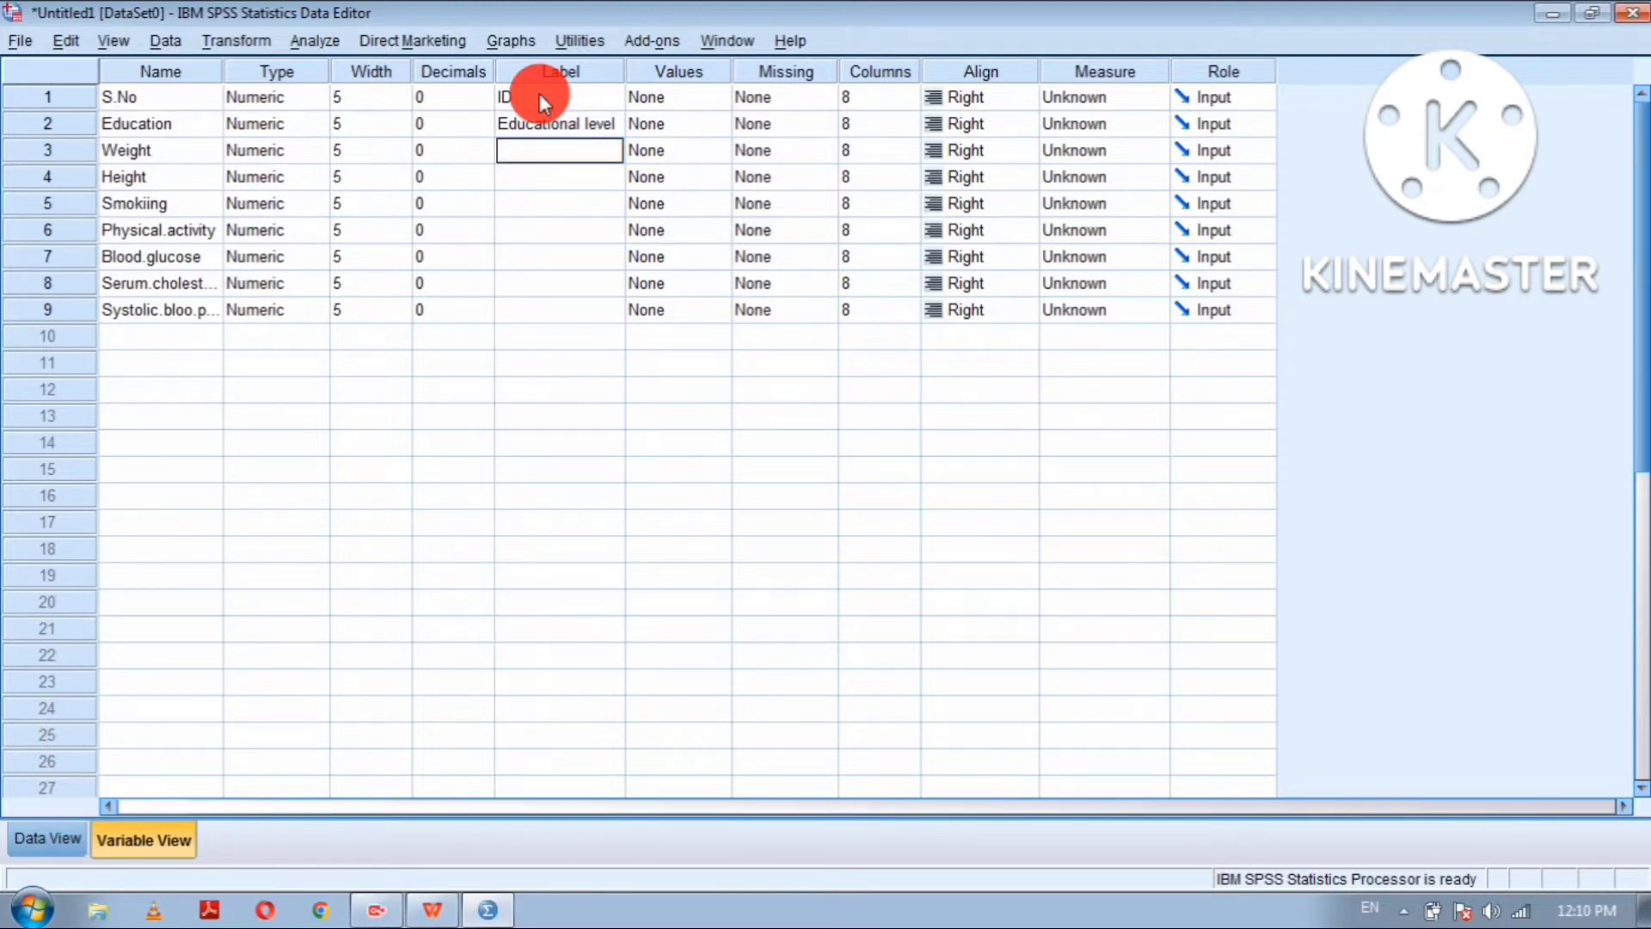
{"action": "type", "text": "Weight in kg"}
{"action": "key", "text": "Return"}
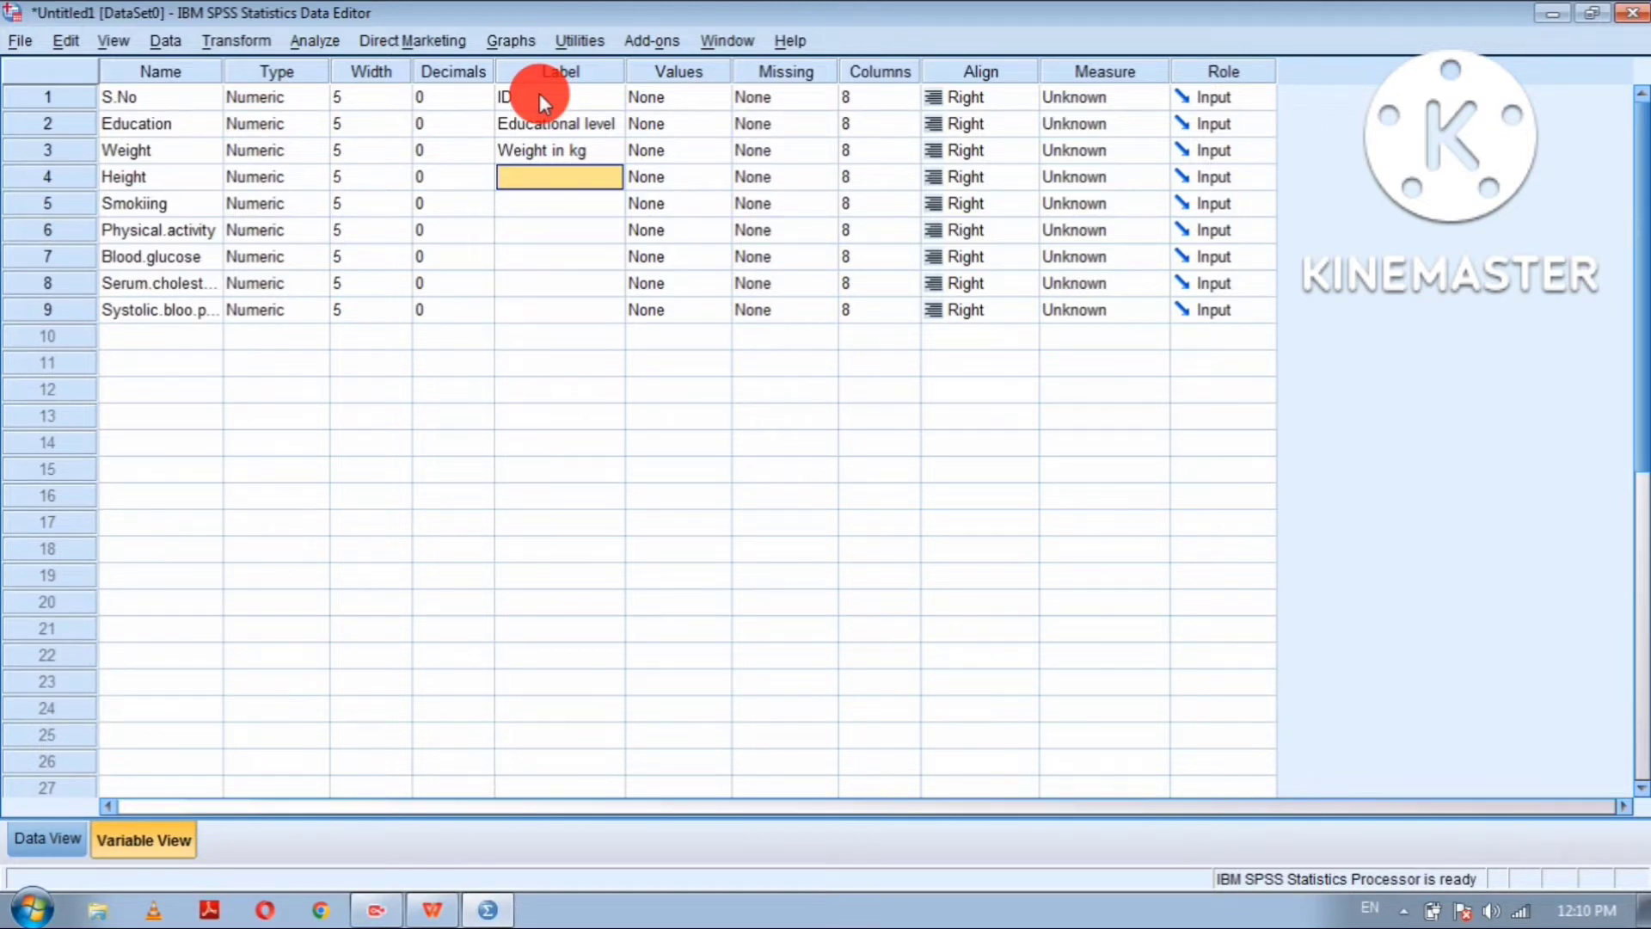
{"action": "type", "text": "He"}
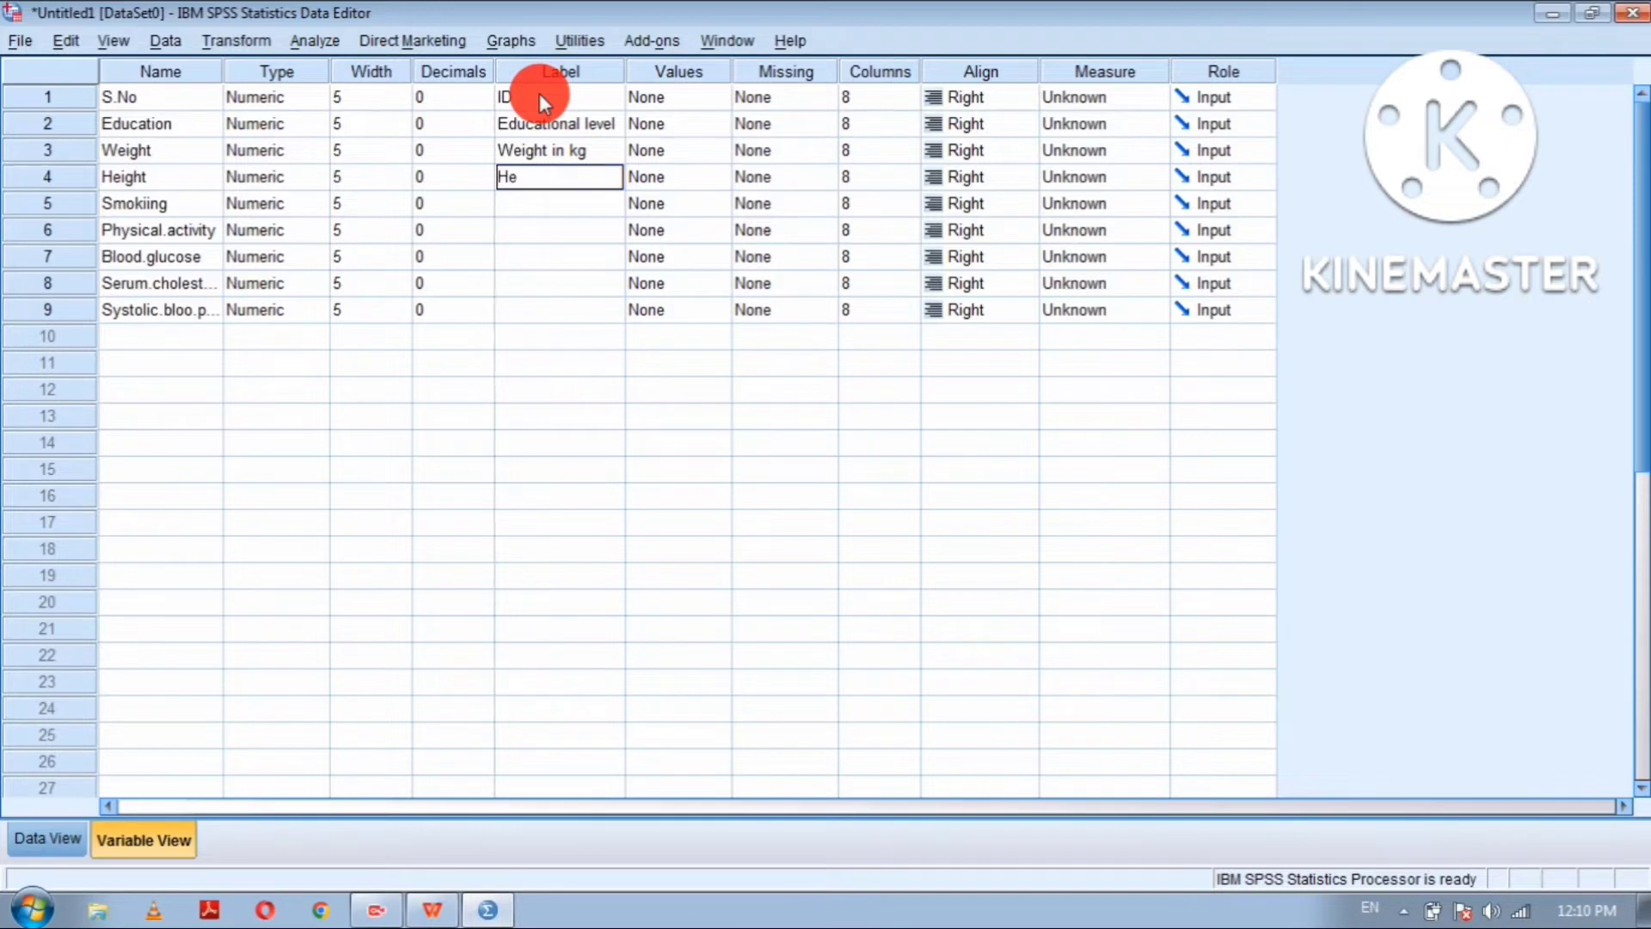
{"action": "type", "text": "ight in cm"}
{"action": "key", "text": "Return"}
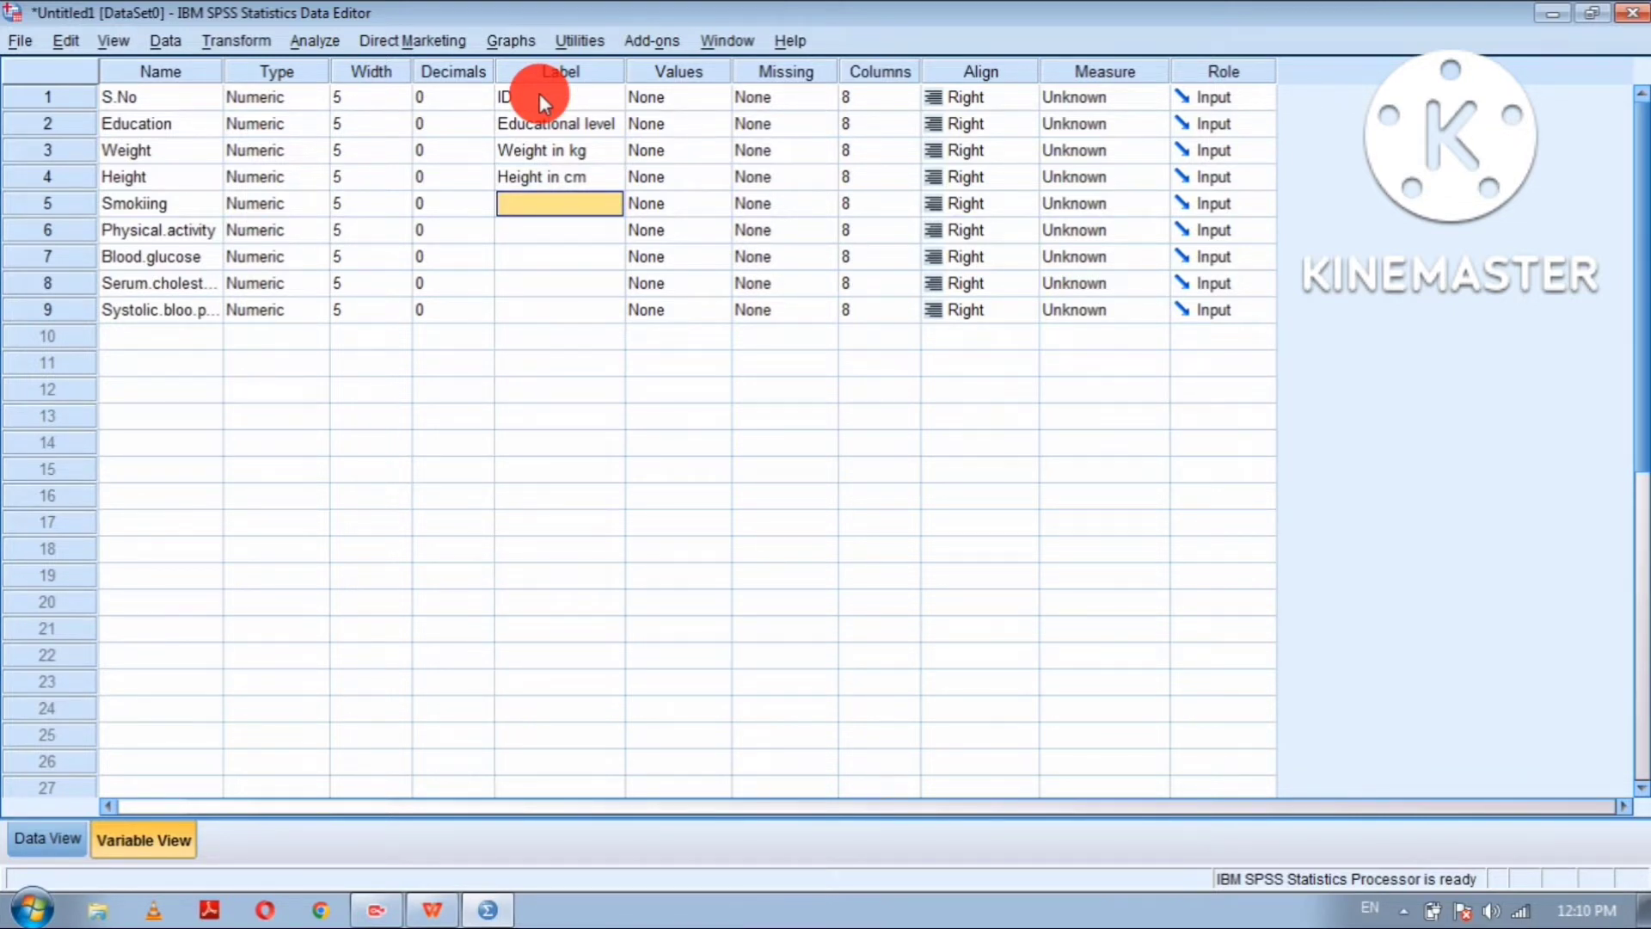
Step: Label the Smokiing variable "Smoking status" and the Physical.activity variable "Physical activity at home"
{"action": "type", "text": "S"}
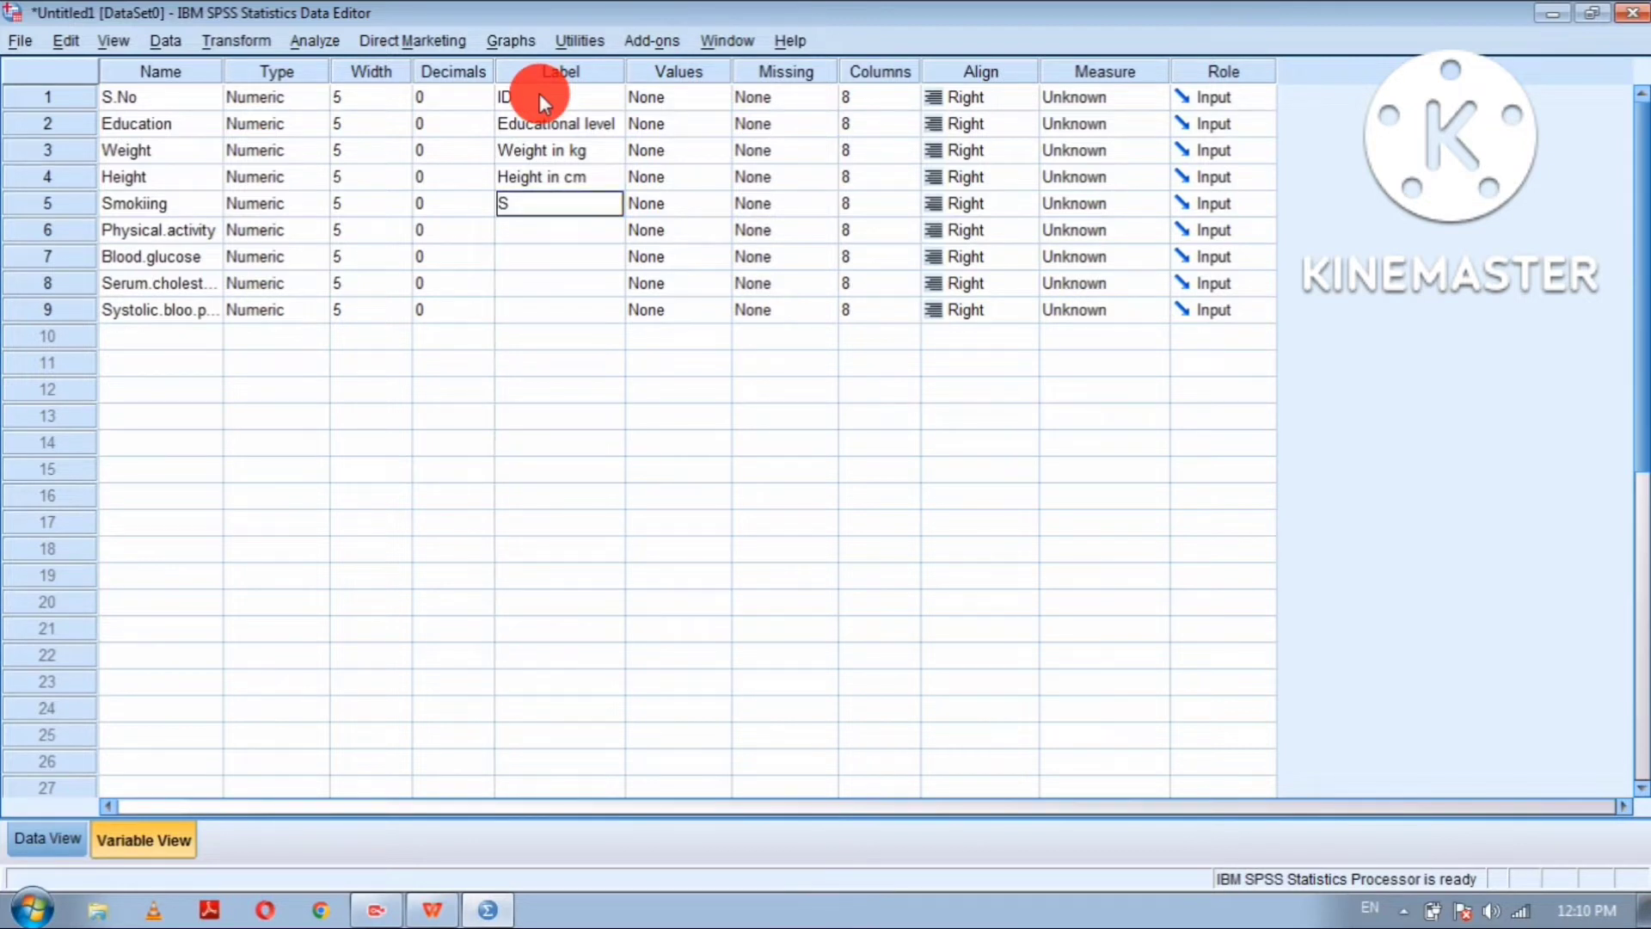
{"action": "type", "text": "moking status"}
{"action": "key", "text": "Return"}
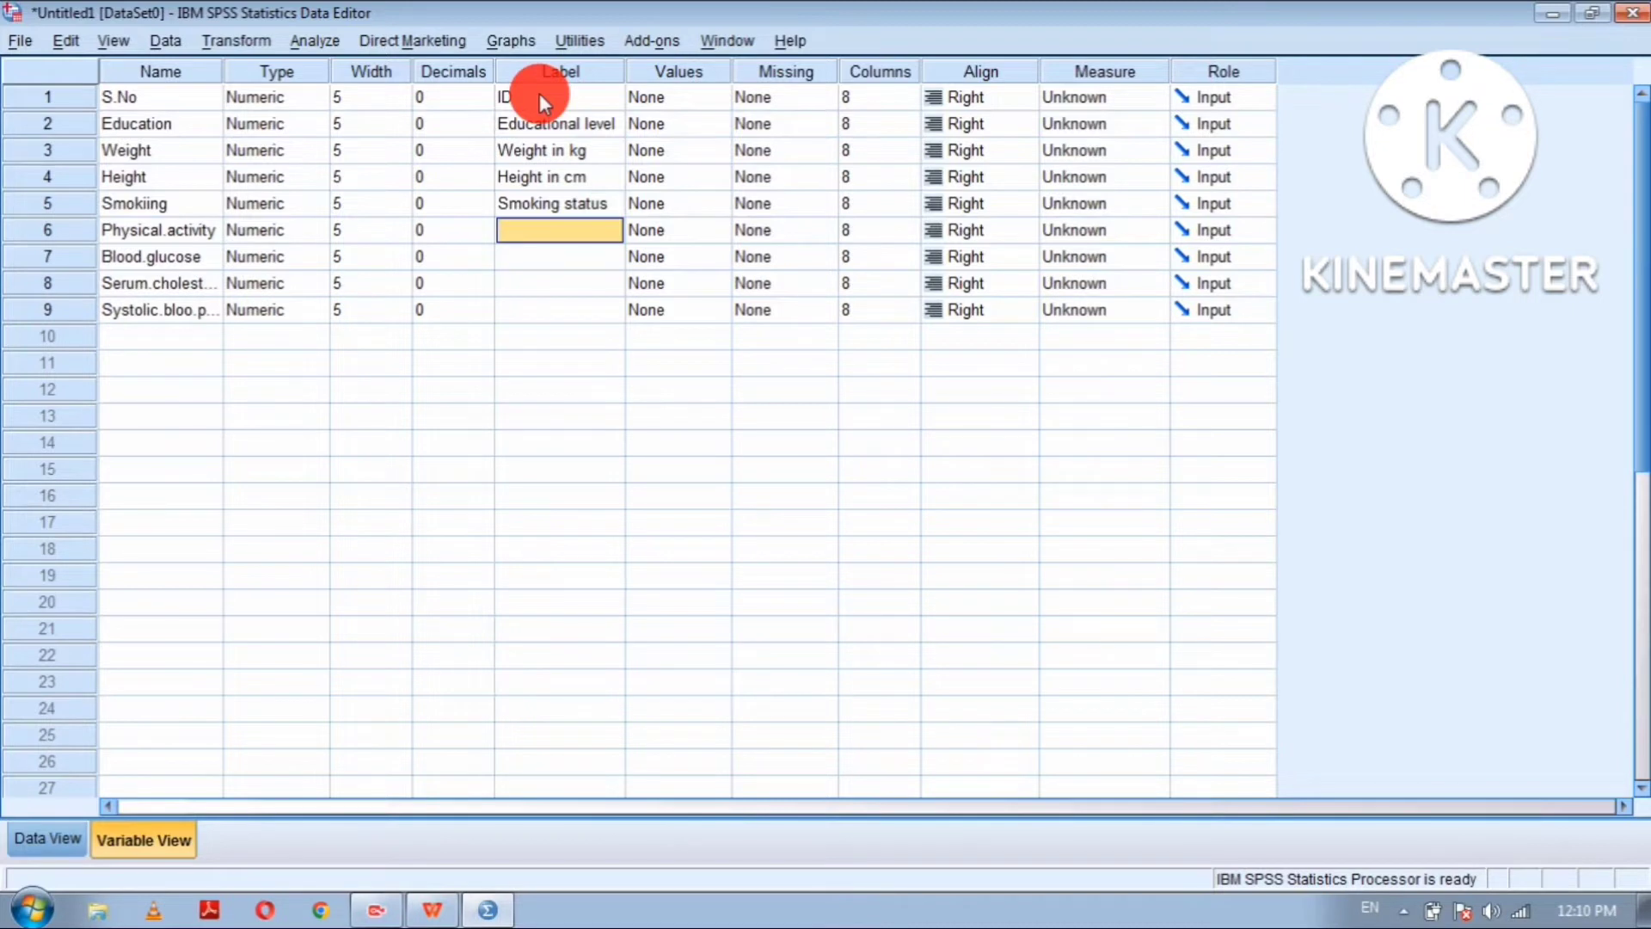
{"action": "type", "text": "P"}
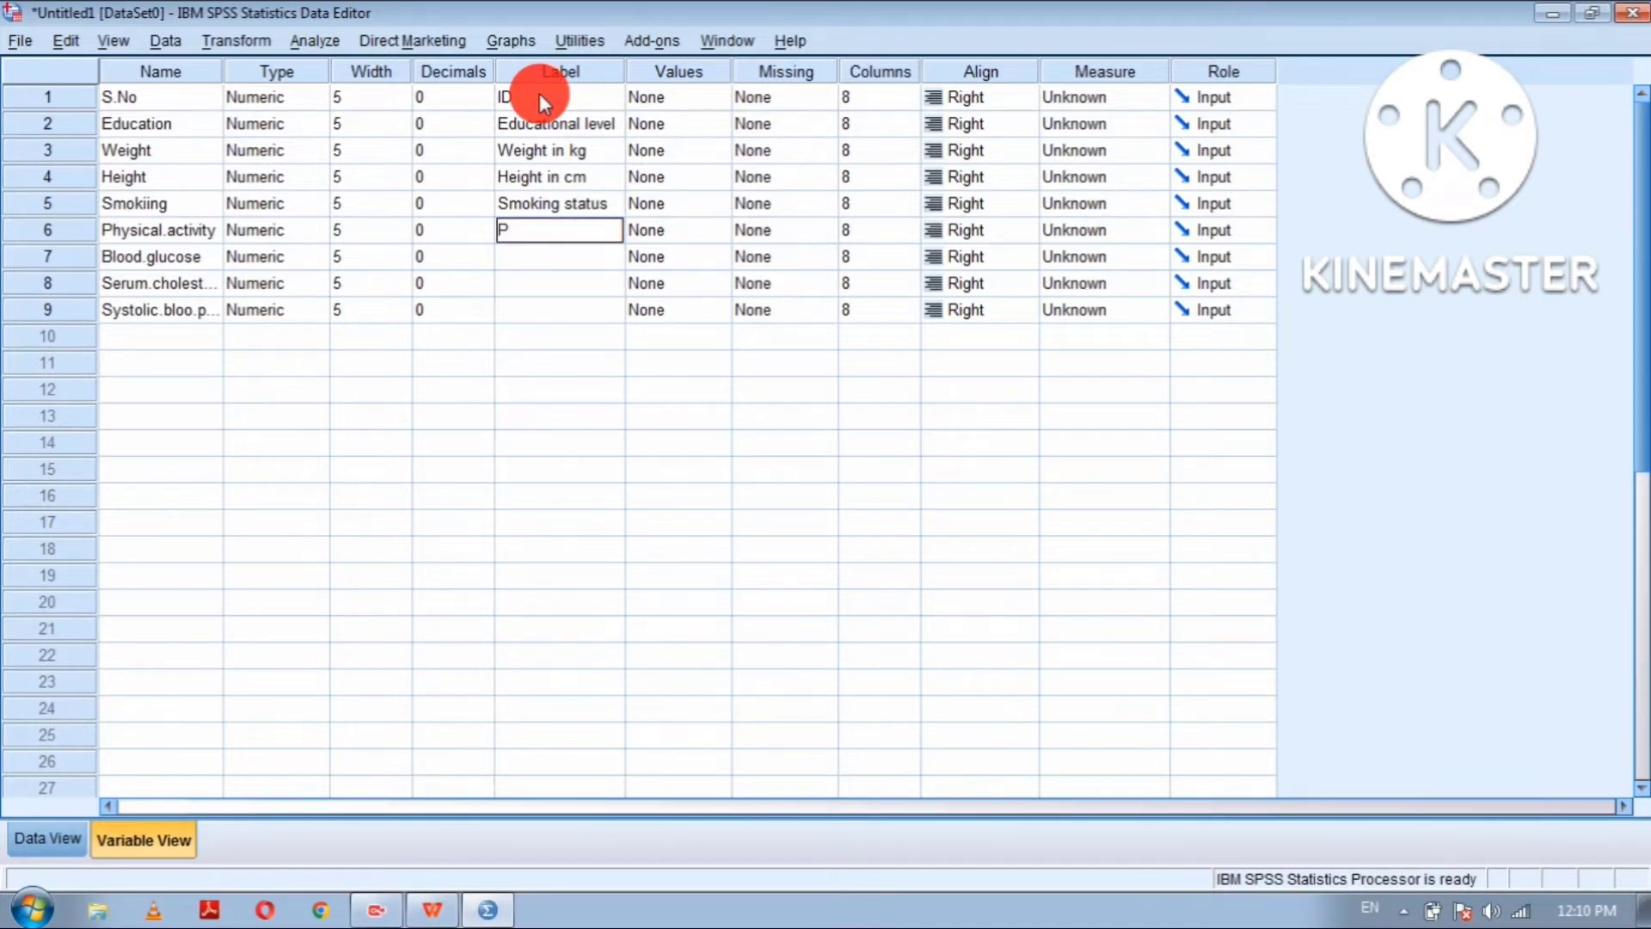
{"action": "type", "text": "hys"}
{"action": "type", "text": "ical ac"}
{"action": "type", "text": "tivit"}
{"action": "type", "text": "y at ho"}
{"action": "type", "text": "me"}
{"action": "key", "text": "Return"}
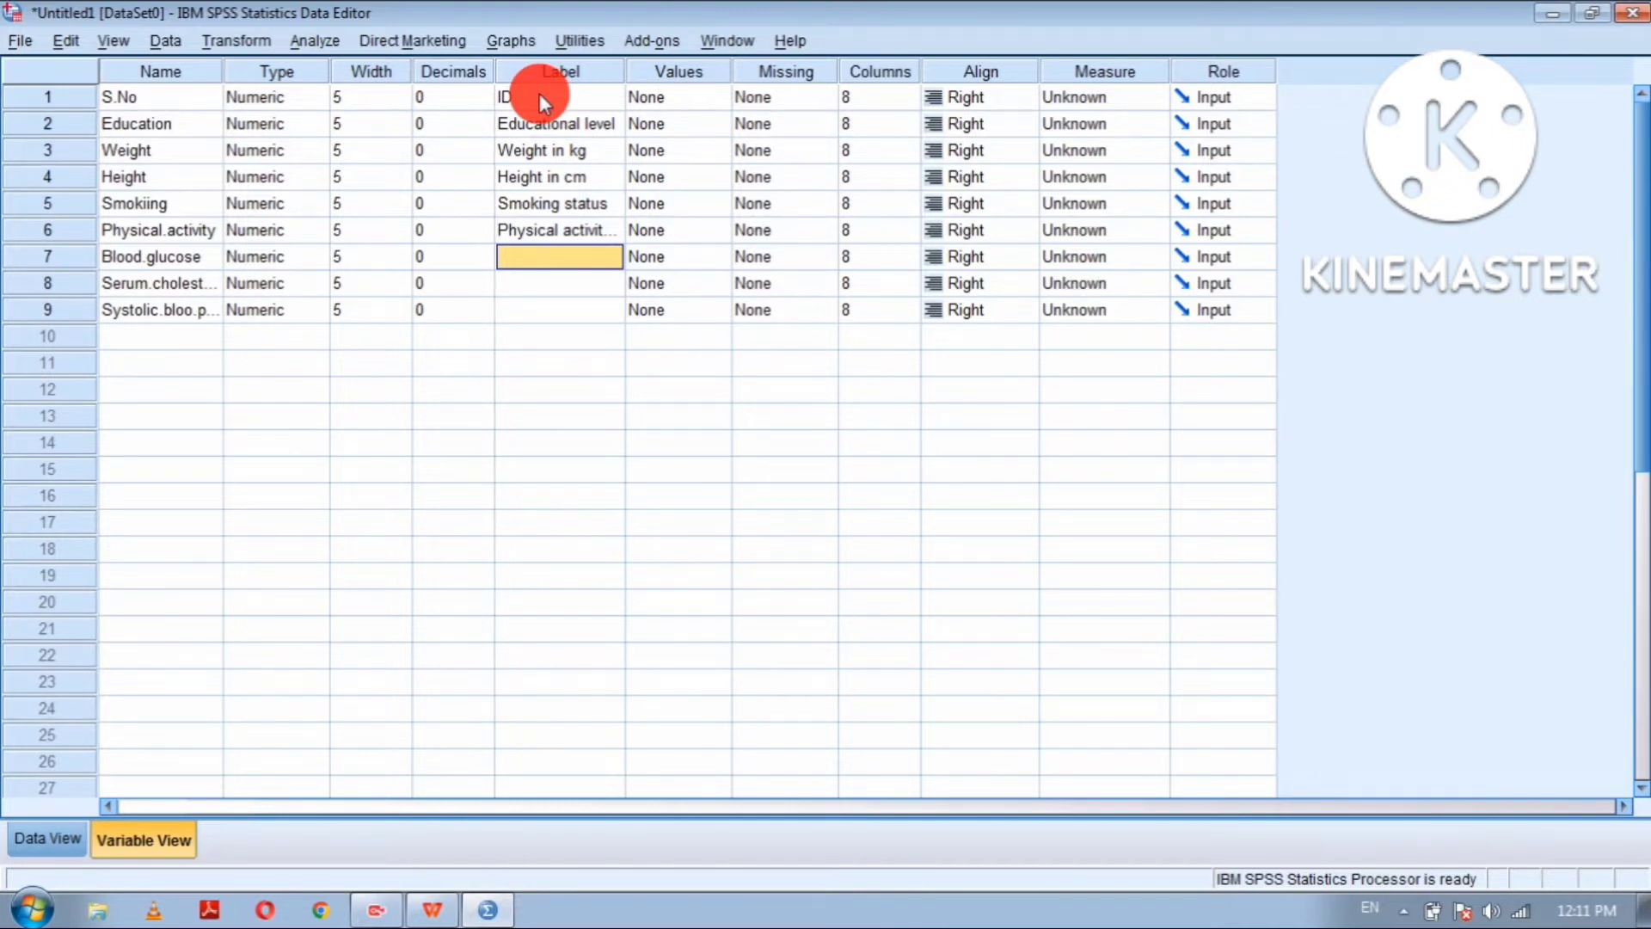
Step: Label the Blood.glucose variable "Blood glucose in mg/dl" and the serum cholesterol variable "Serum cholesterol in mg/dl"
{"action": "type", "text": "Blood"}
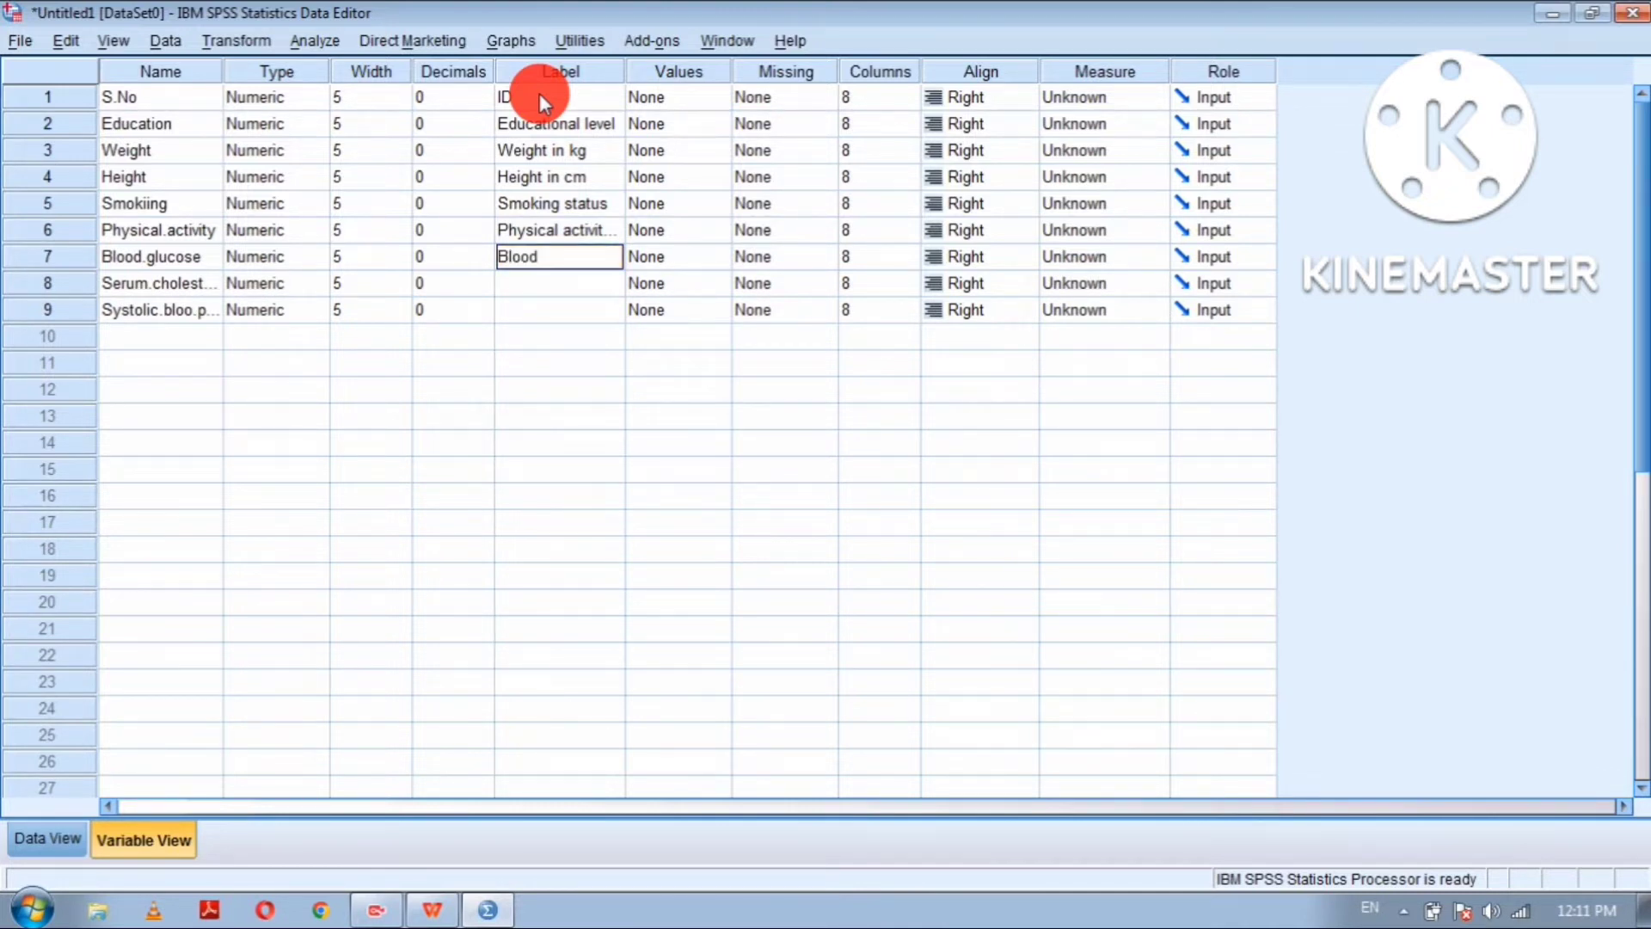
{"action": "type", "text": " glucose in mg/dl"}
{"action": "key", "text": "Return"}
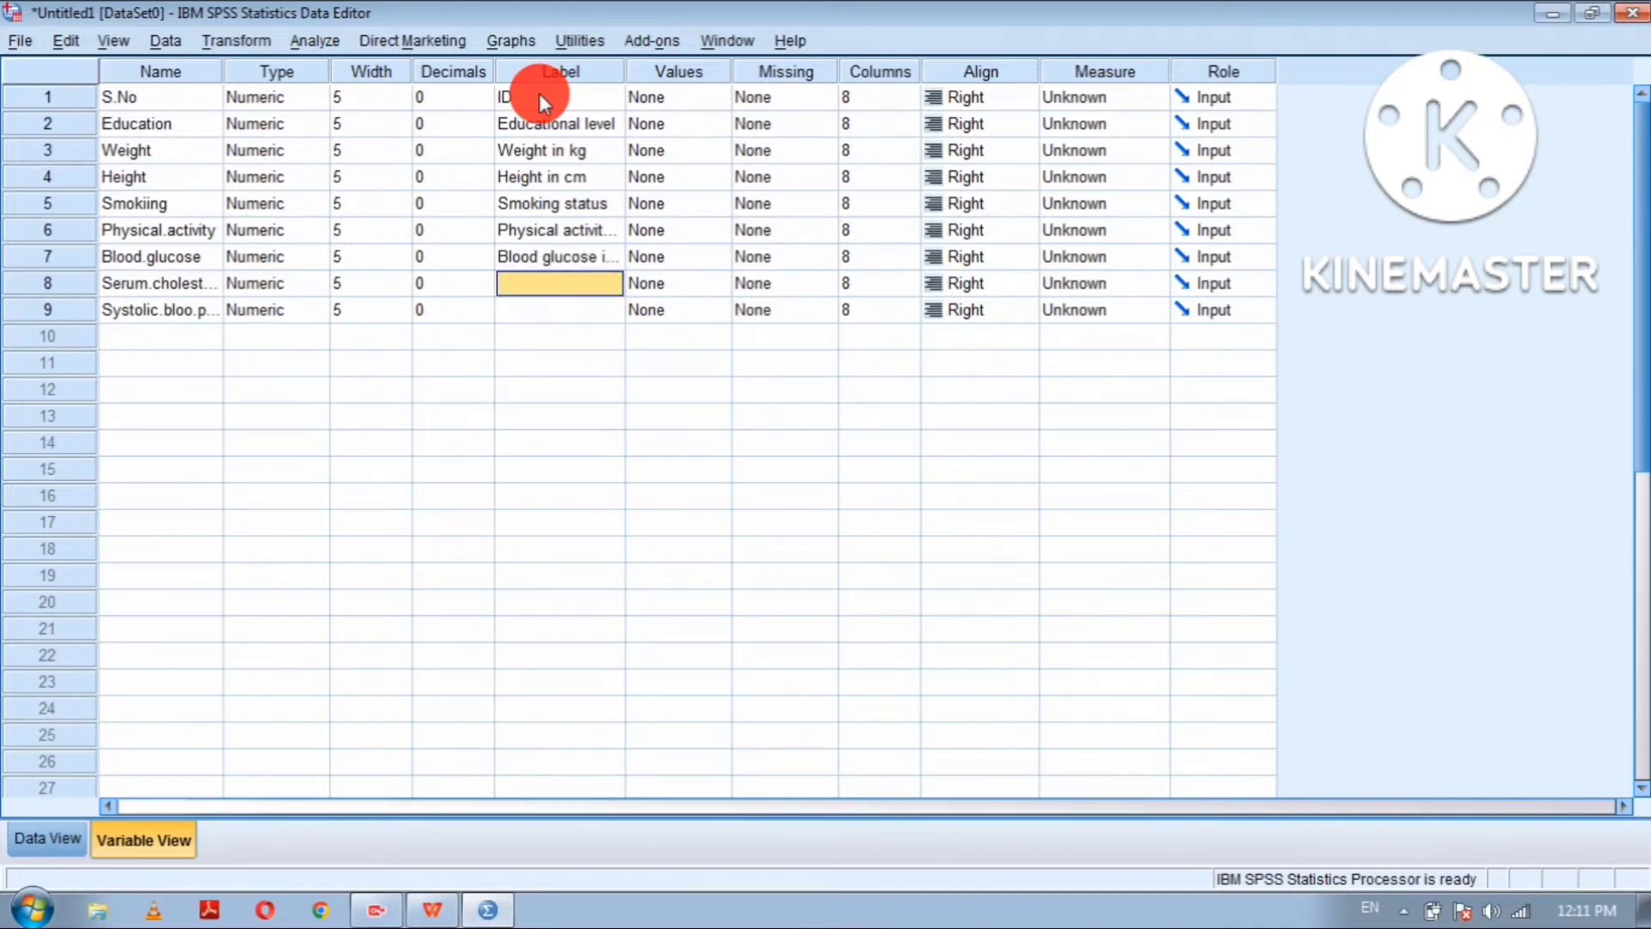
{"action": "type", "text": "Se"}
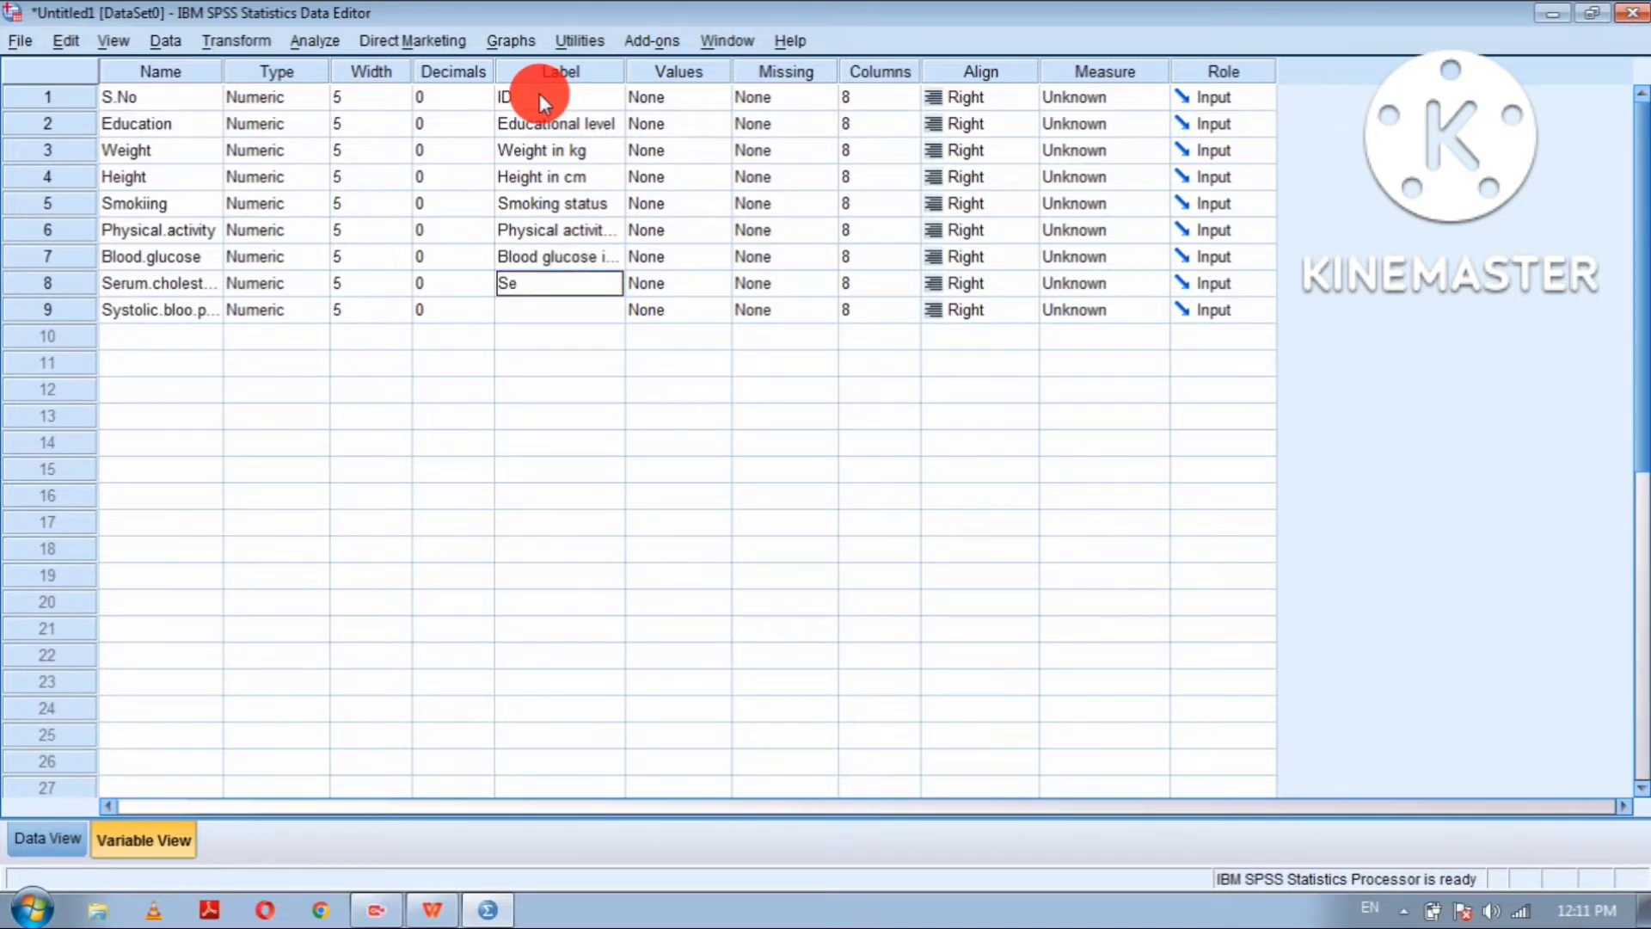
{"action": "type", "text": "rum ch"}
{"action": "type", "text": "olest"}
{"action": "type", "text": "erol"}
{"action": "type", "text": " in mg"}
{"action": "type", "text": "/dl"}
{"action": "key", "text": "Return"}
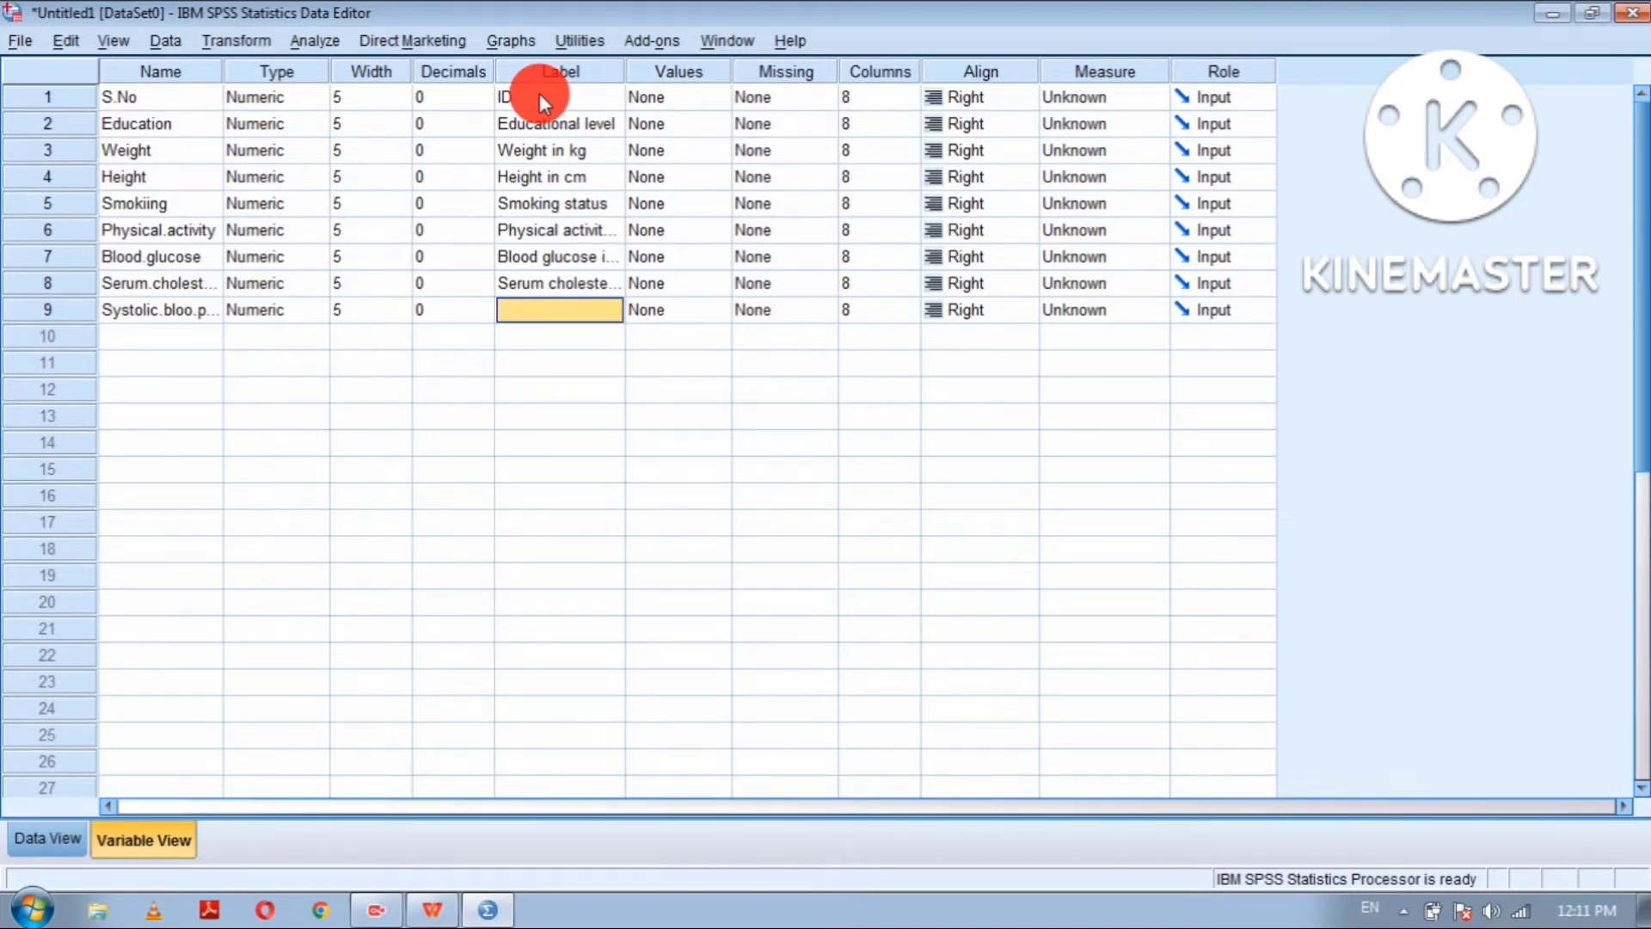
Step: Label the Systolic.bloo.pressure variable "SBP in mmhg" and select the value labels setting of S.No
{"action": "type", "text": "s"}
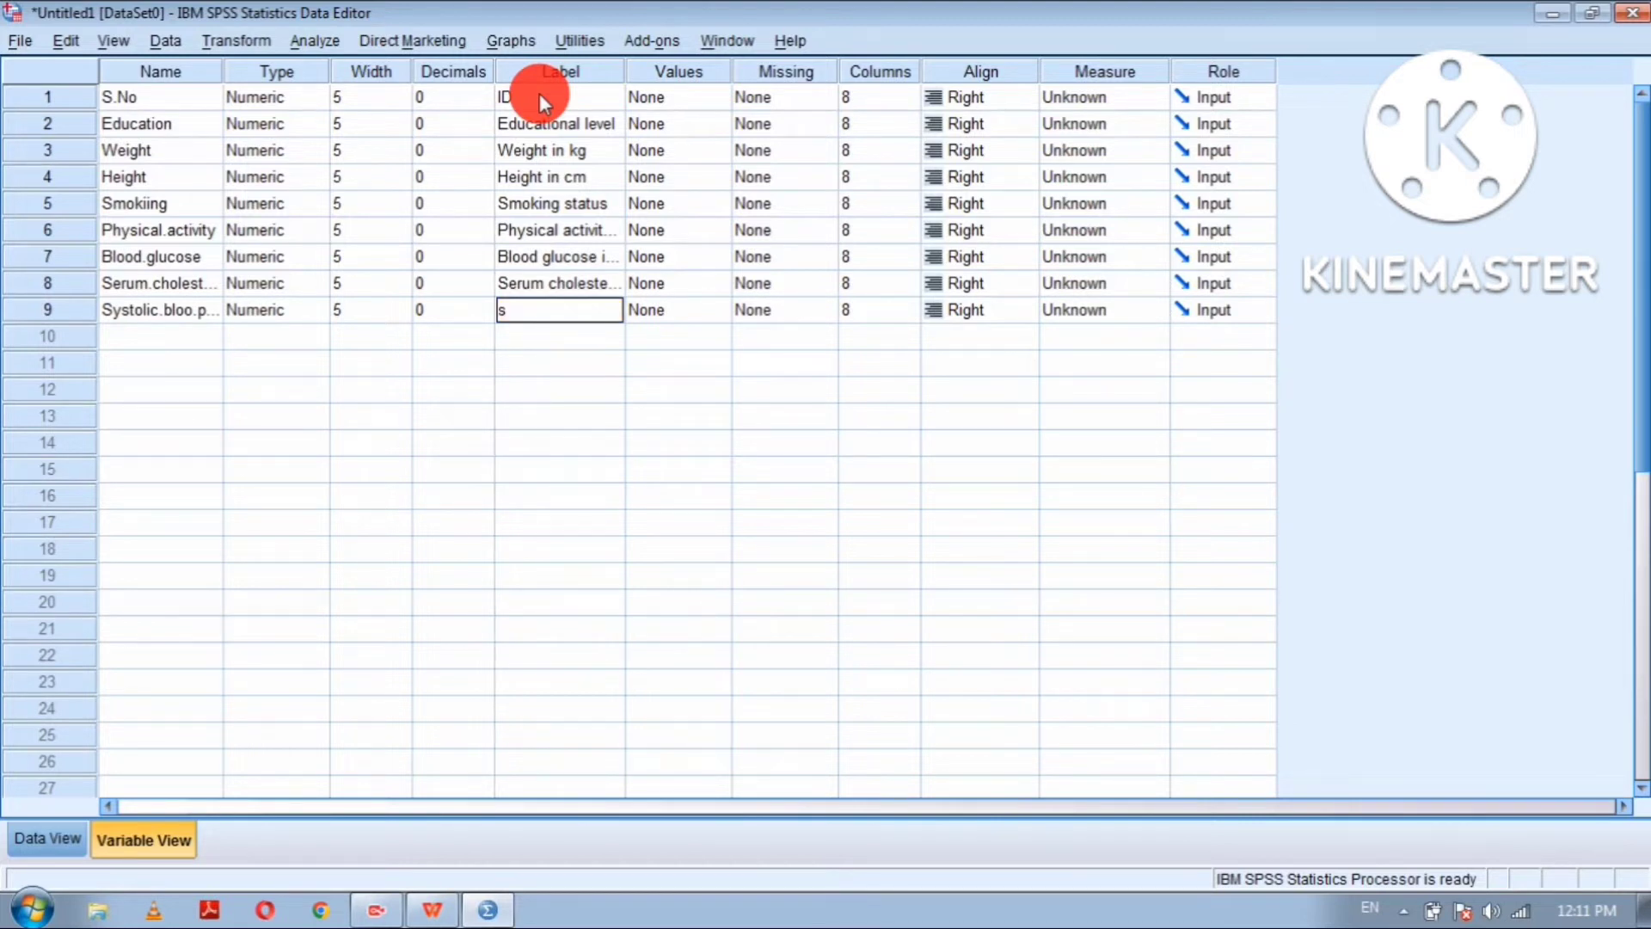
{"action": "type", "text": "B"}
{"action": "key", "text": "BackSpace"}
{"action": "key", "text": "BackSpace"}
{"action": "type", "text": "SBP in mmhg"}
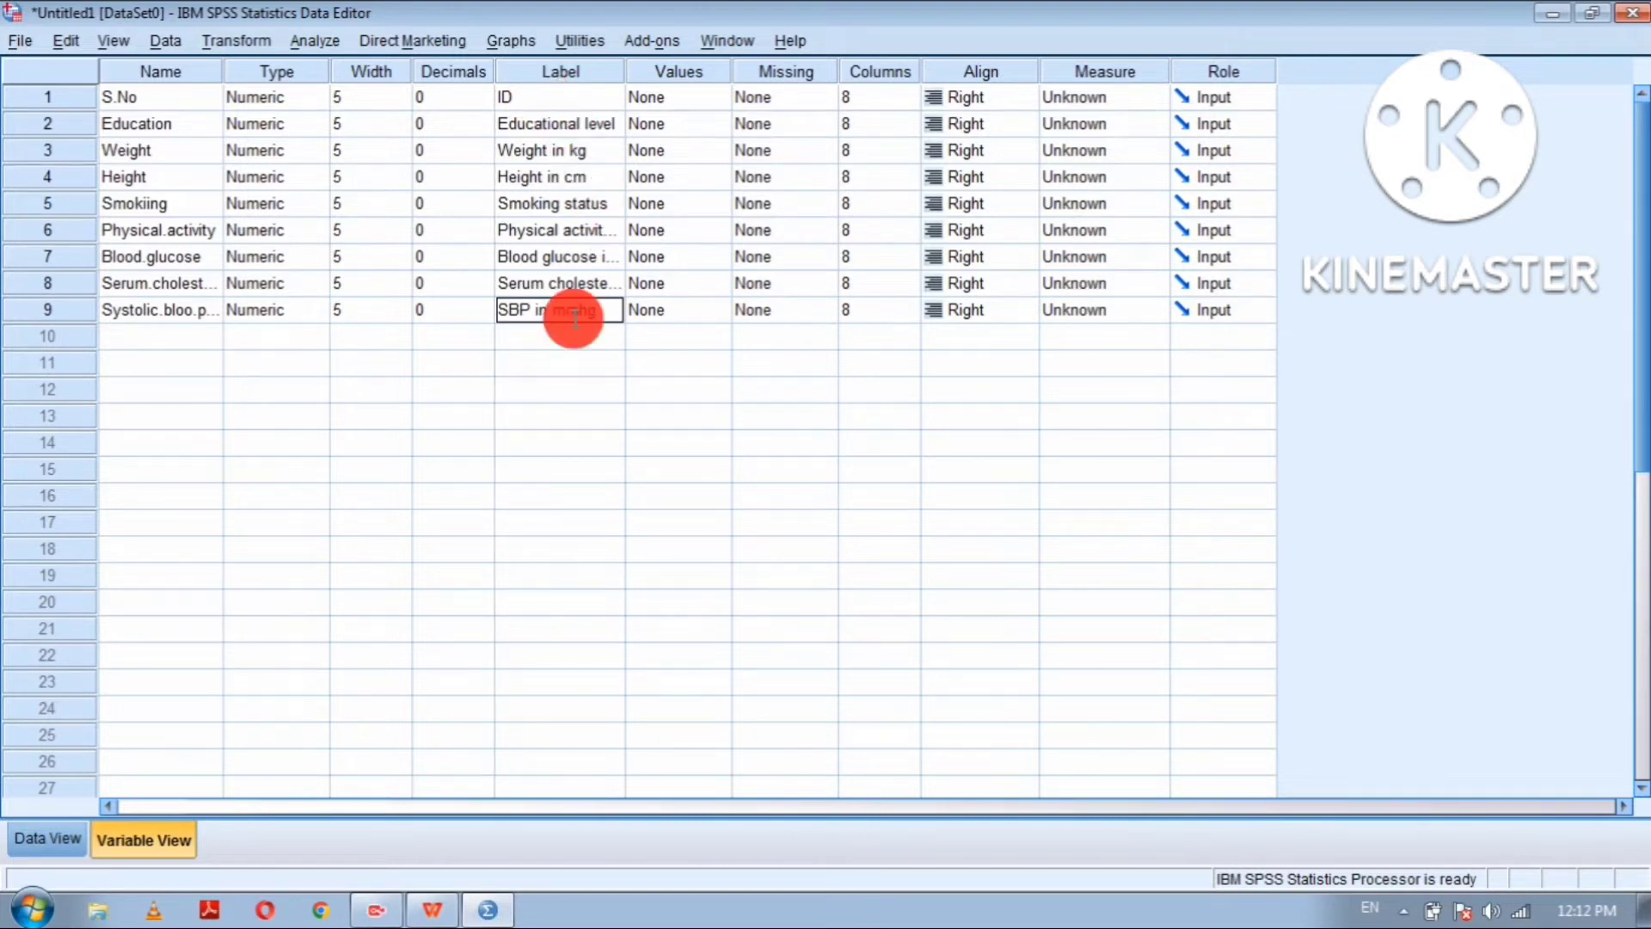
{"action": "left_click", "coordinate": [678, 97]}
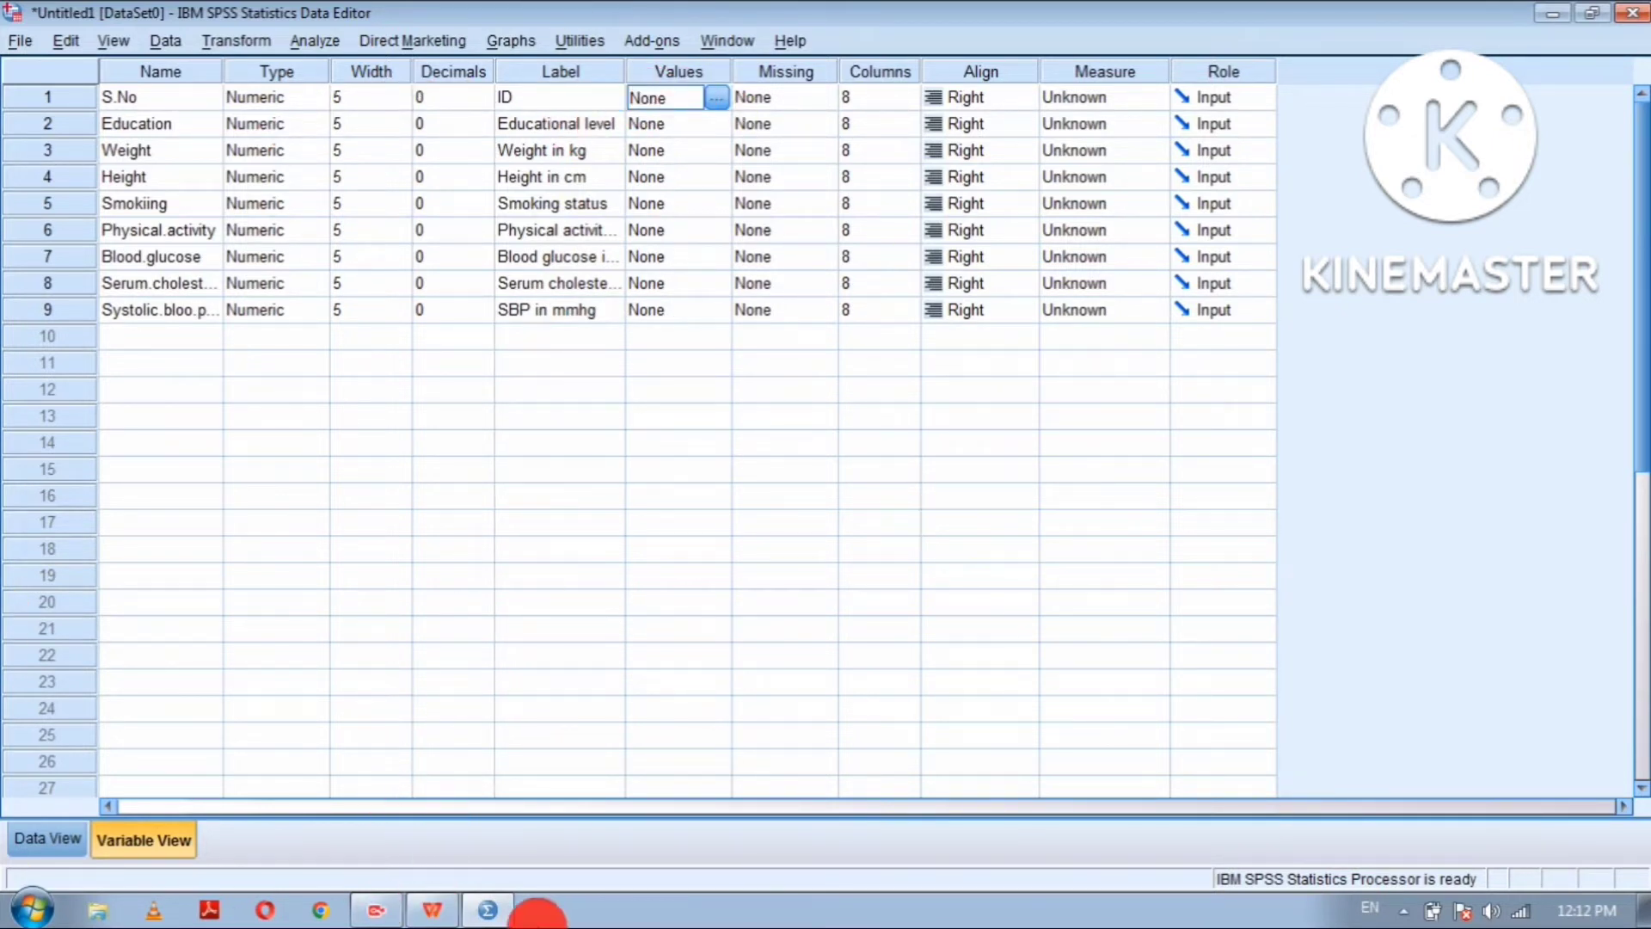
Step: Open the value labels of the Education variable and look up the education codes in the Tutorial 1 (1) (1).docx document in WPS Office
{"action": "left_click", "coordinate": [433, 910]}
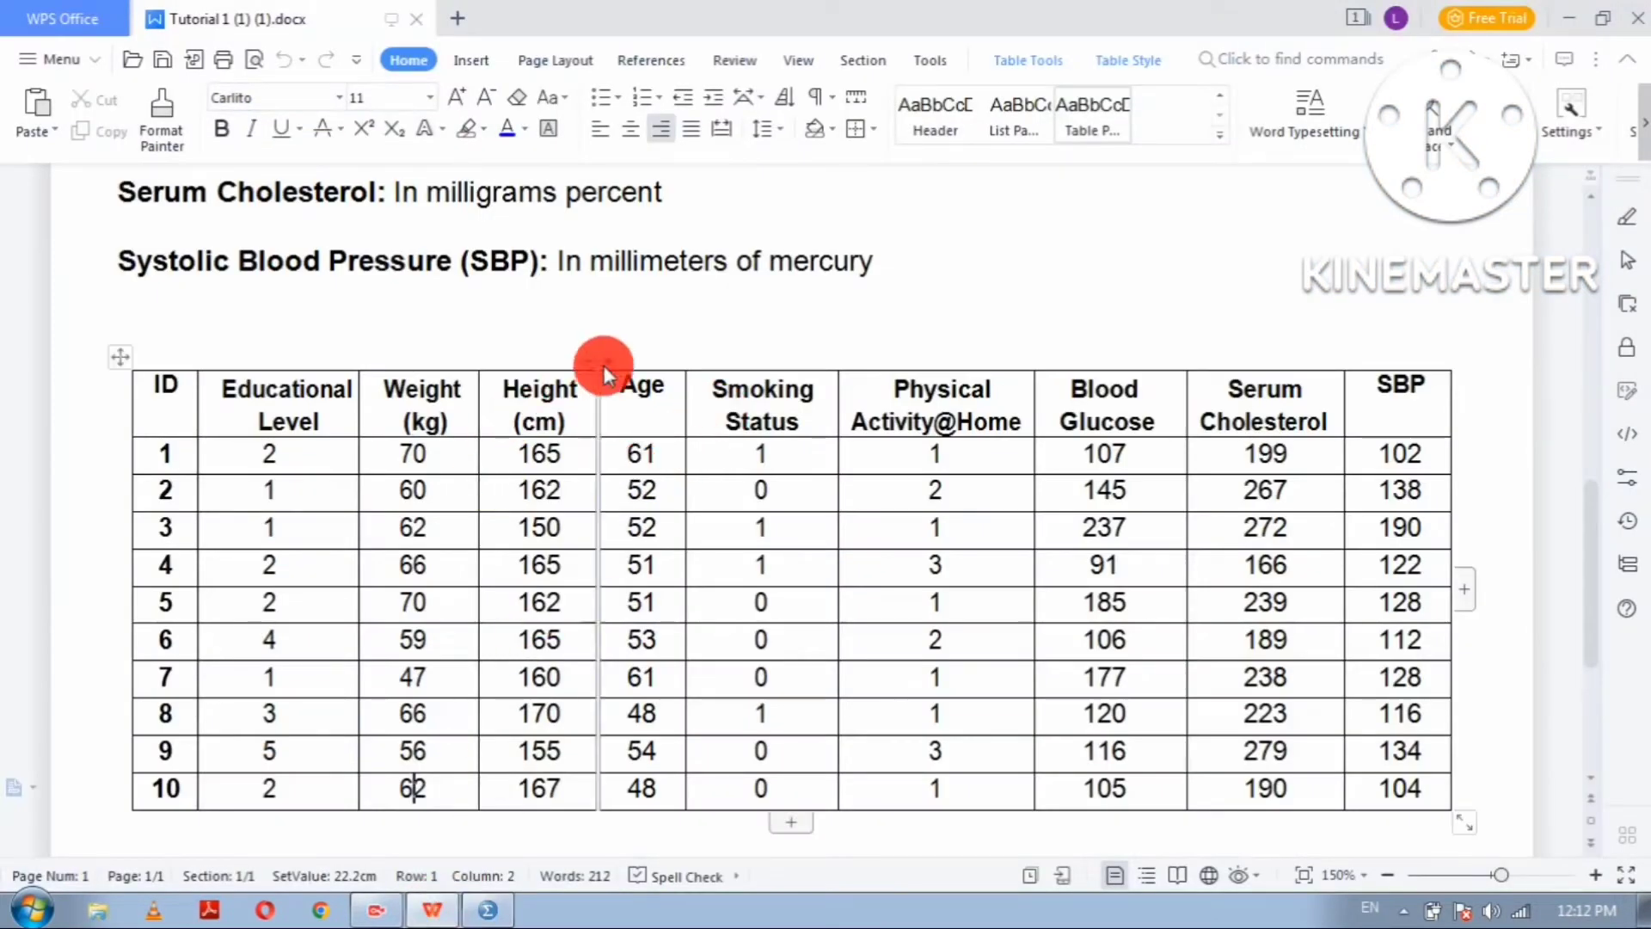
{"action": "scroll", "coordinate": [590, 332], "scroll_direction": "up", "scroll_amount": 3}
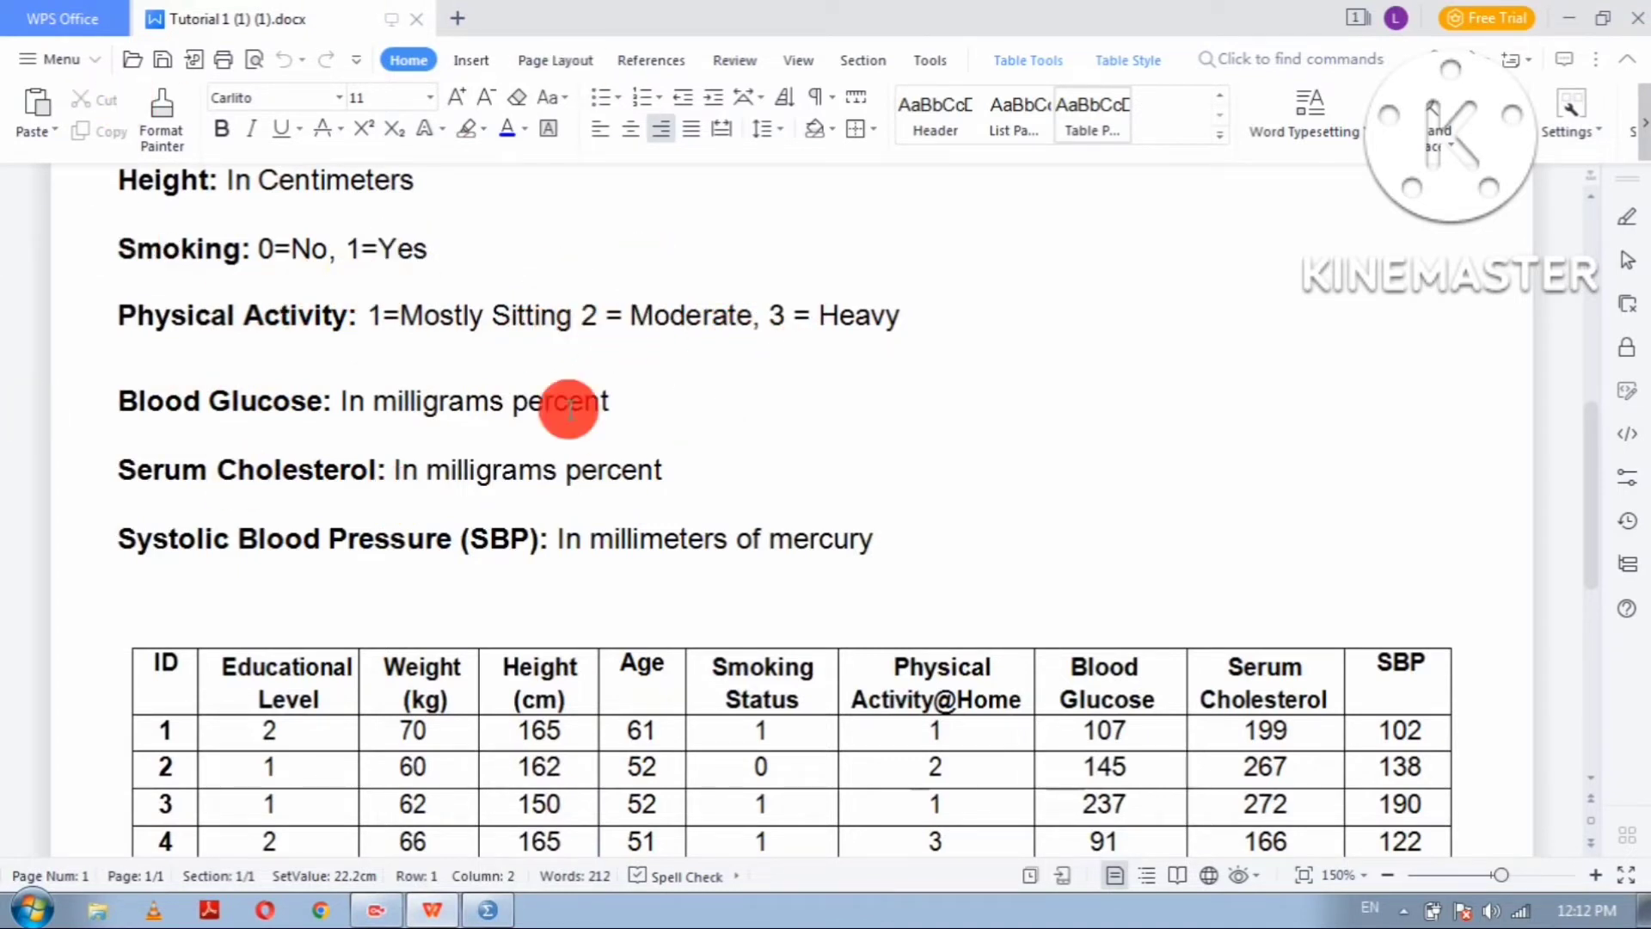
{"action": "left_click", "coordinate": [488, 909]}
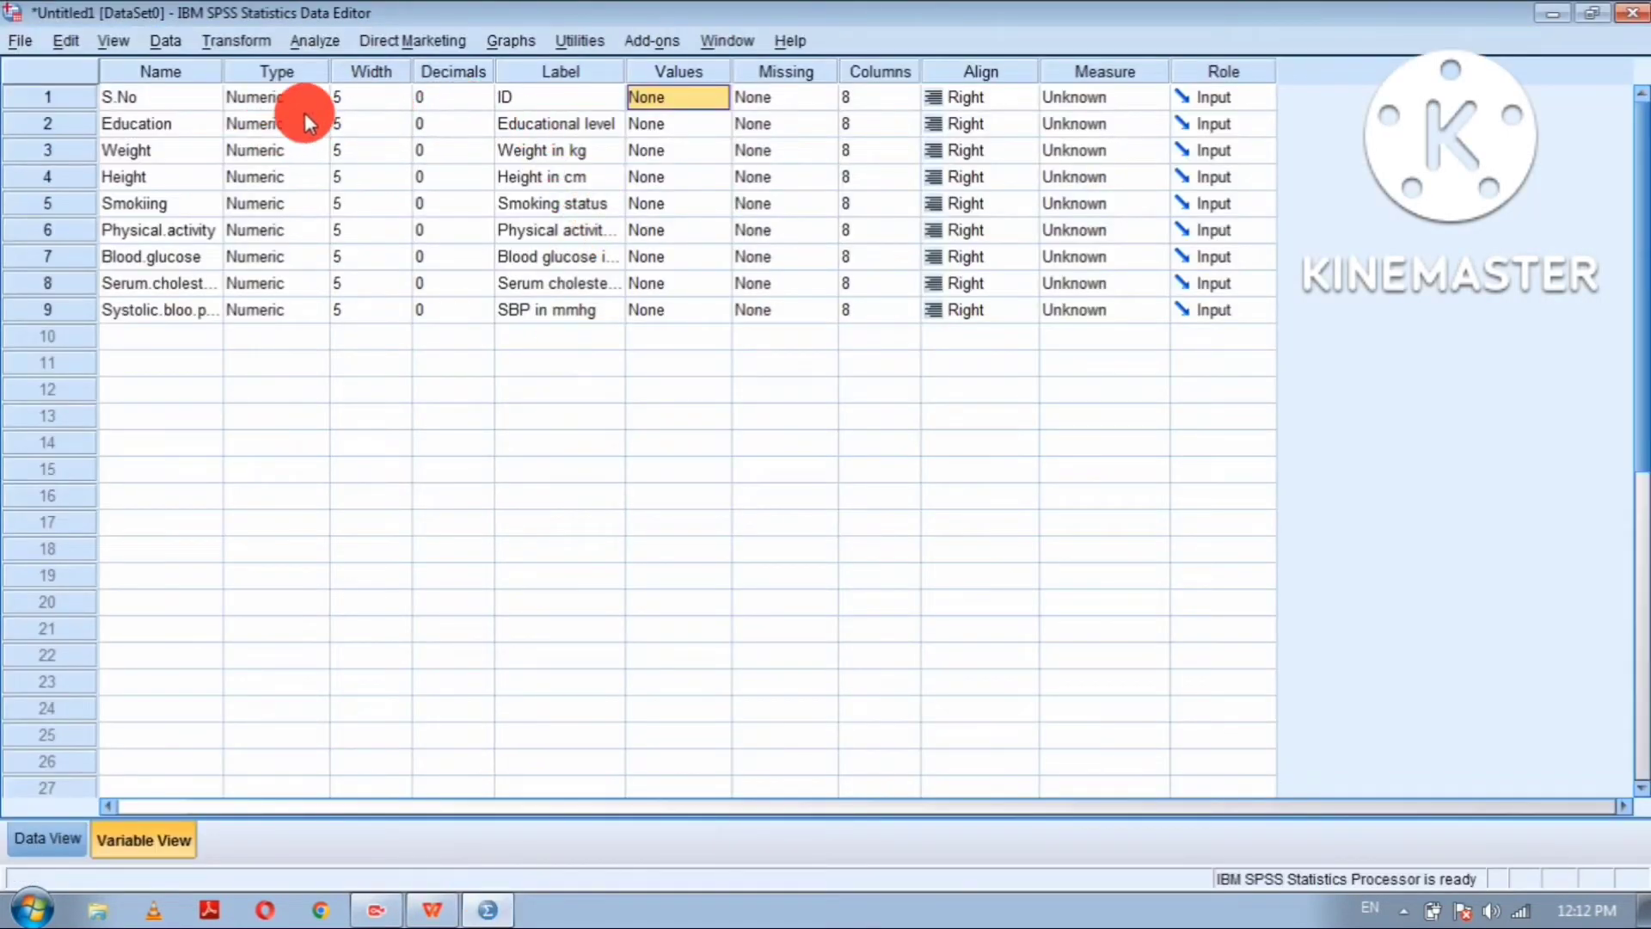
{"action": "left_click", "coordinate": [691, 125]}
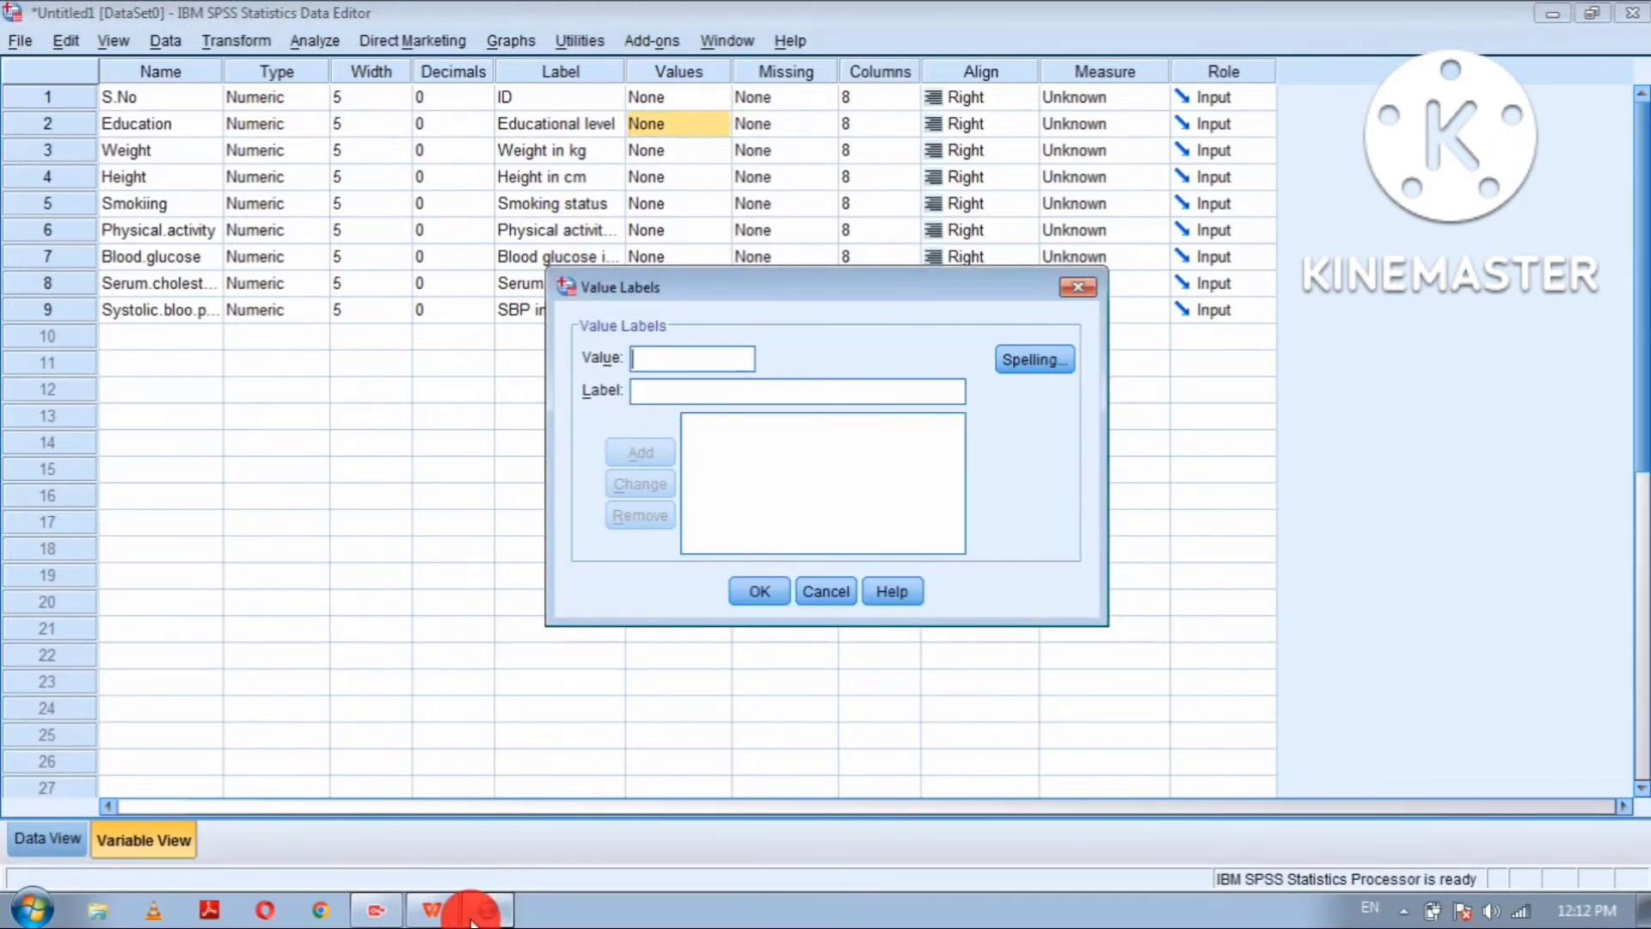
{"action": "left_click", "coordinate": [432, 911]}
{"action": "scroll", "coordinate": [350, 398], "scroll_direction": "up", "scroll_amount": 3}
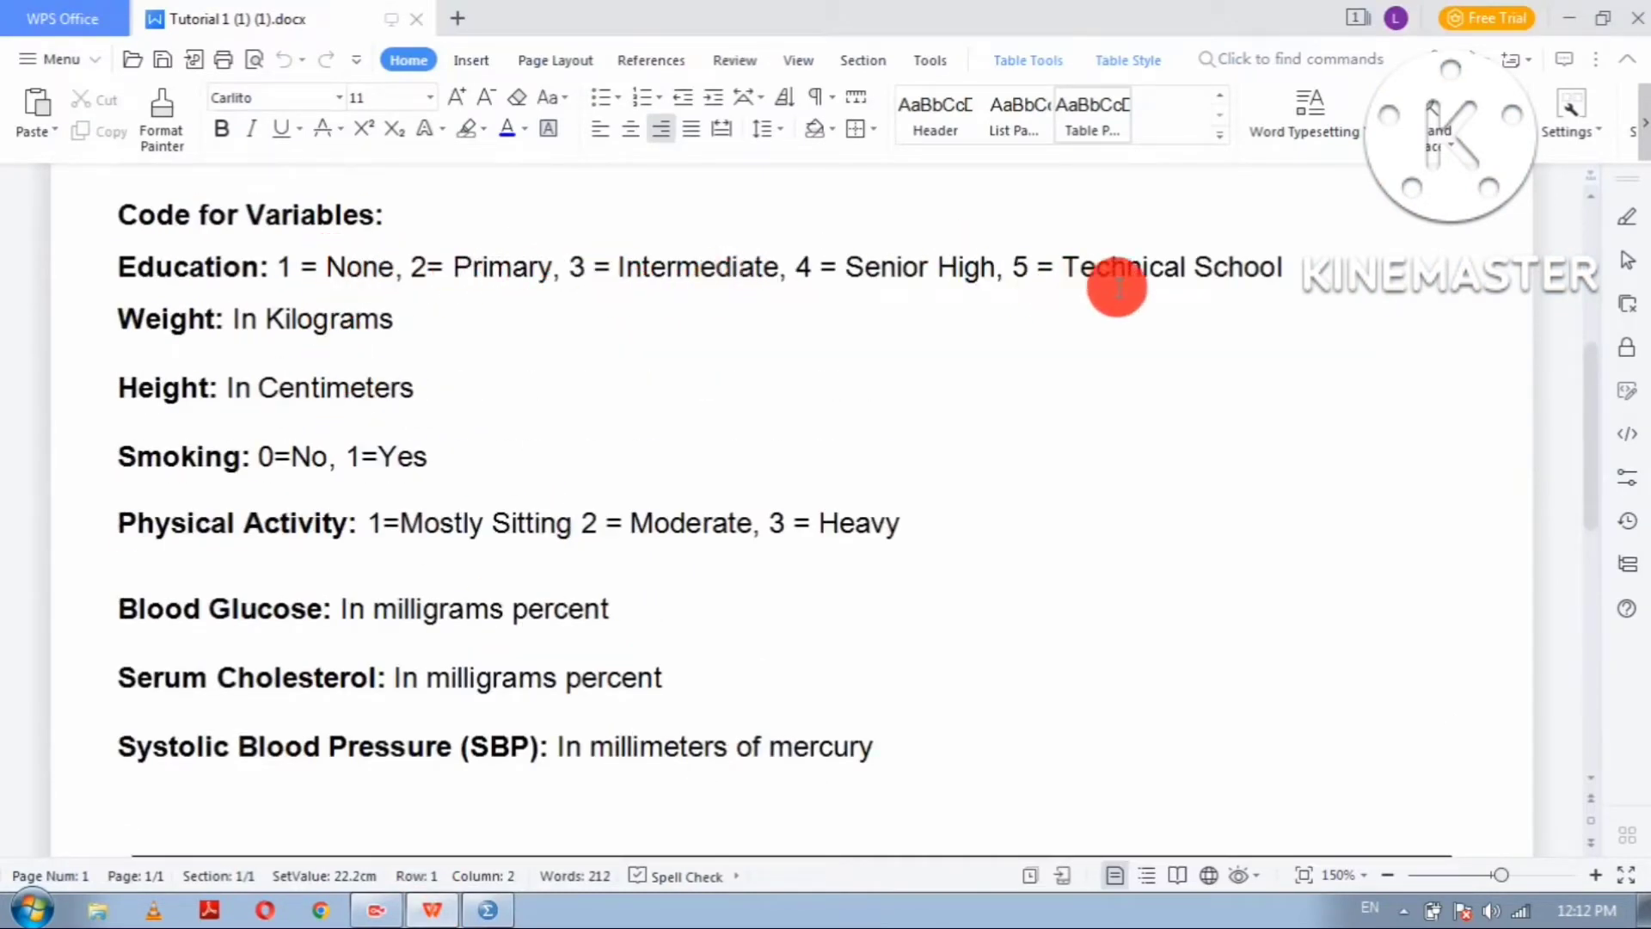
{"action": "left_click", "coordinate": [488, 910]}
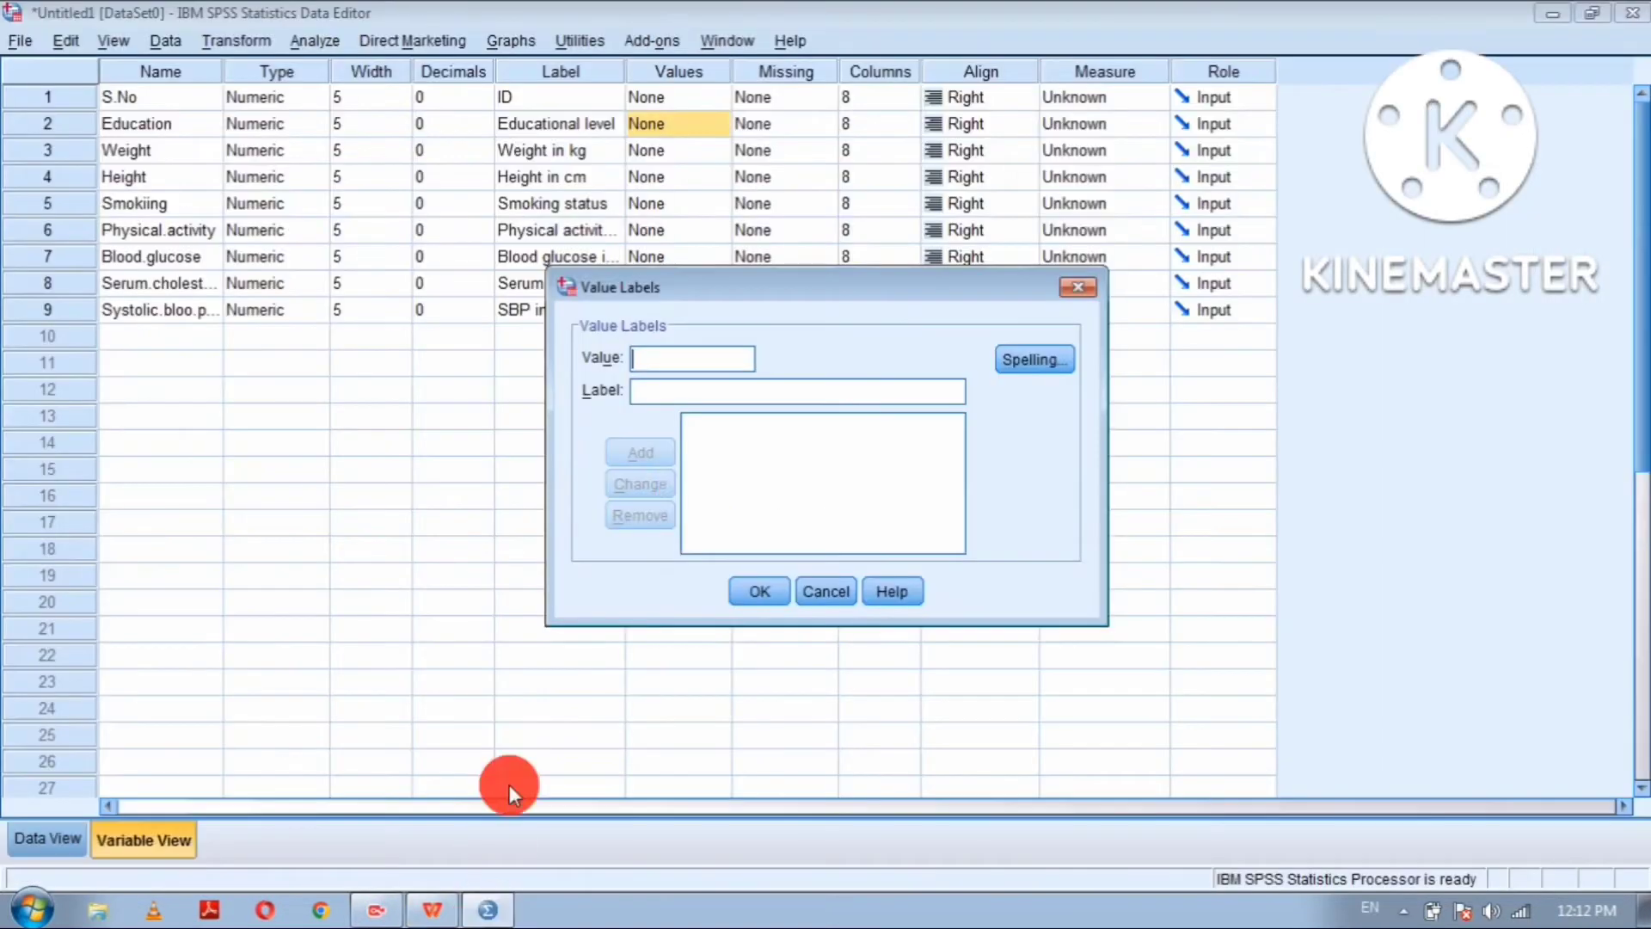
Step: Add the value labels 1 = "none" and 2 = "primary" for the Education variable
{"action": "type", "text": "1"}
{"action": "left_click", "coordinate": [643, 393]}
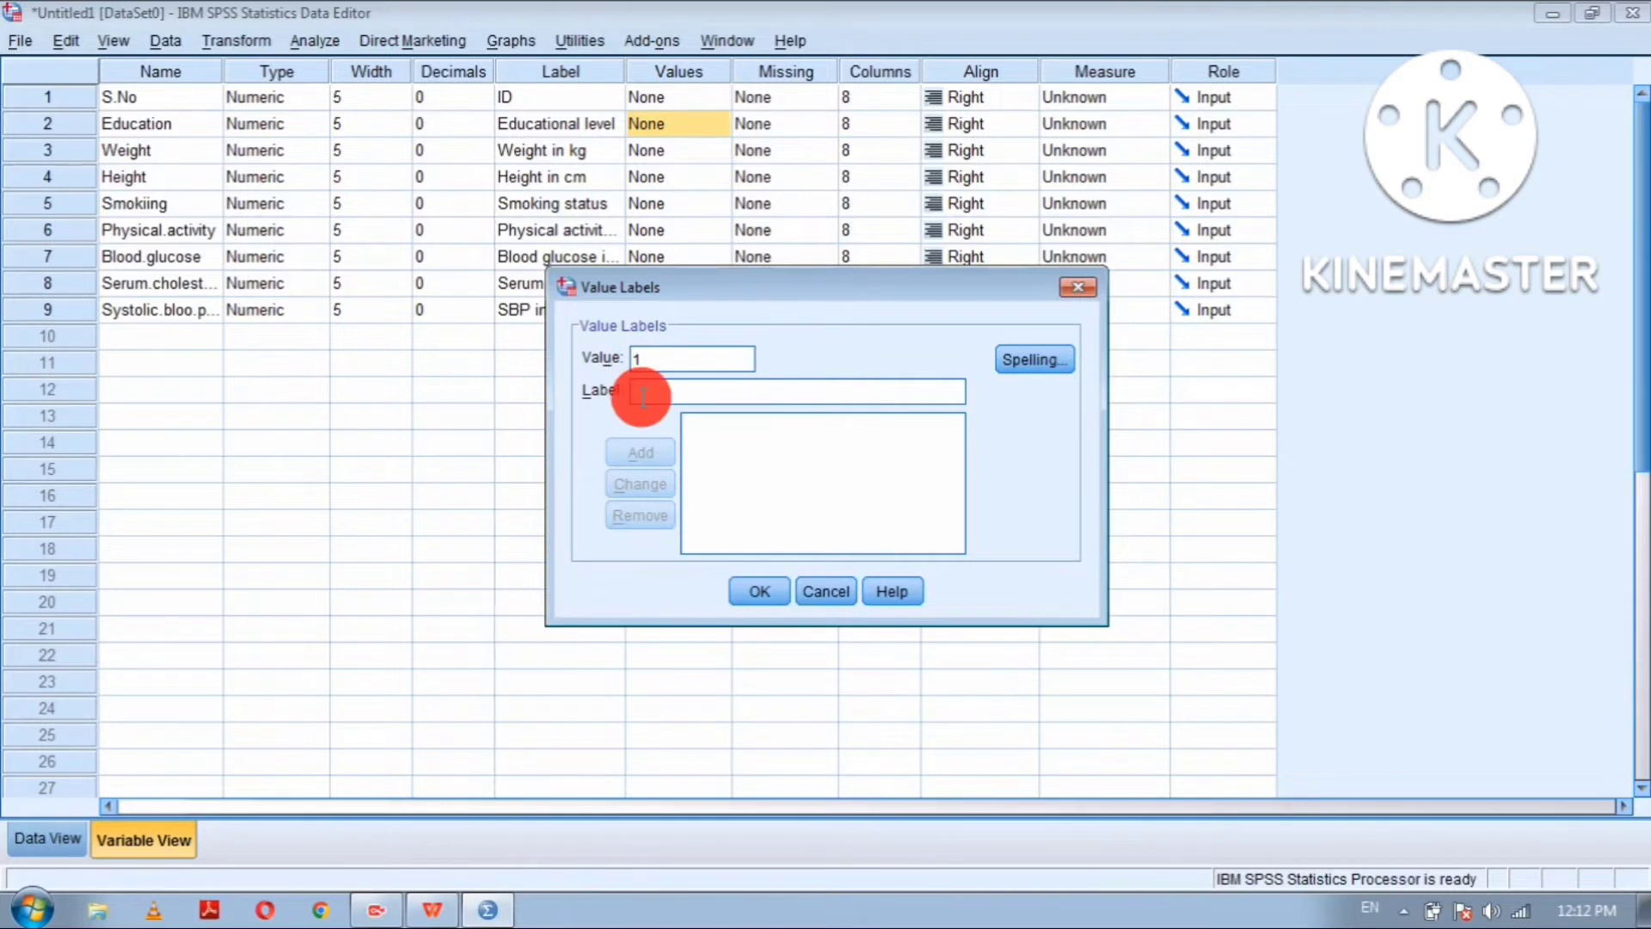
{"action": "type", "text": "none"}
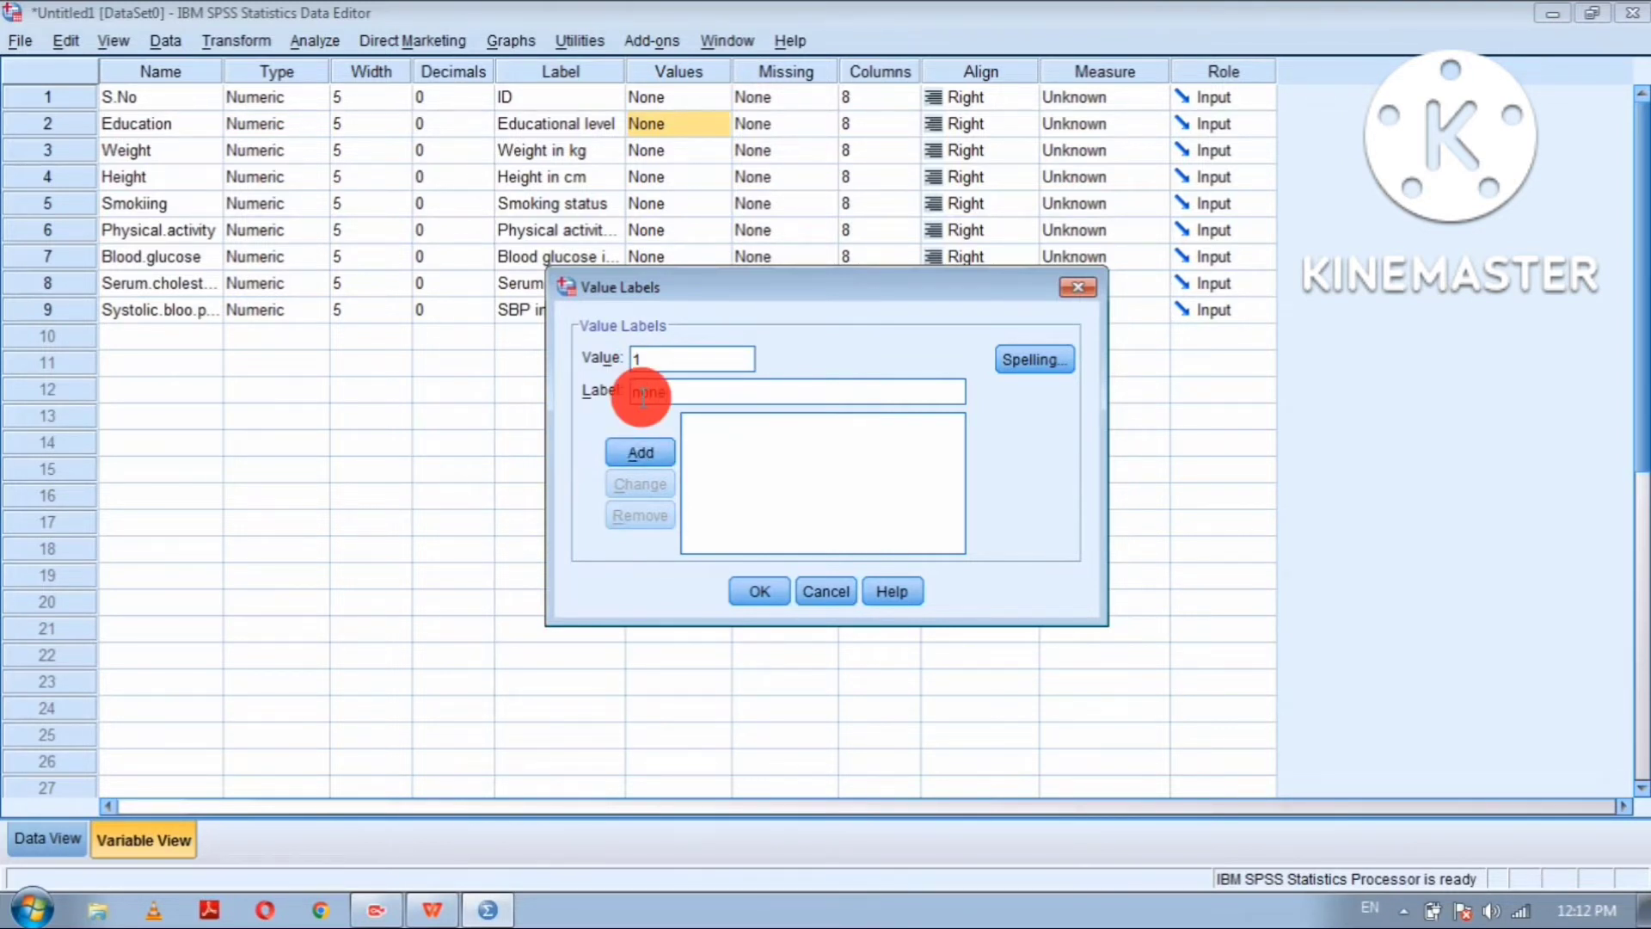
{"action": "key", "text": "Return"}
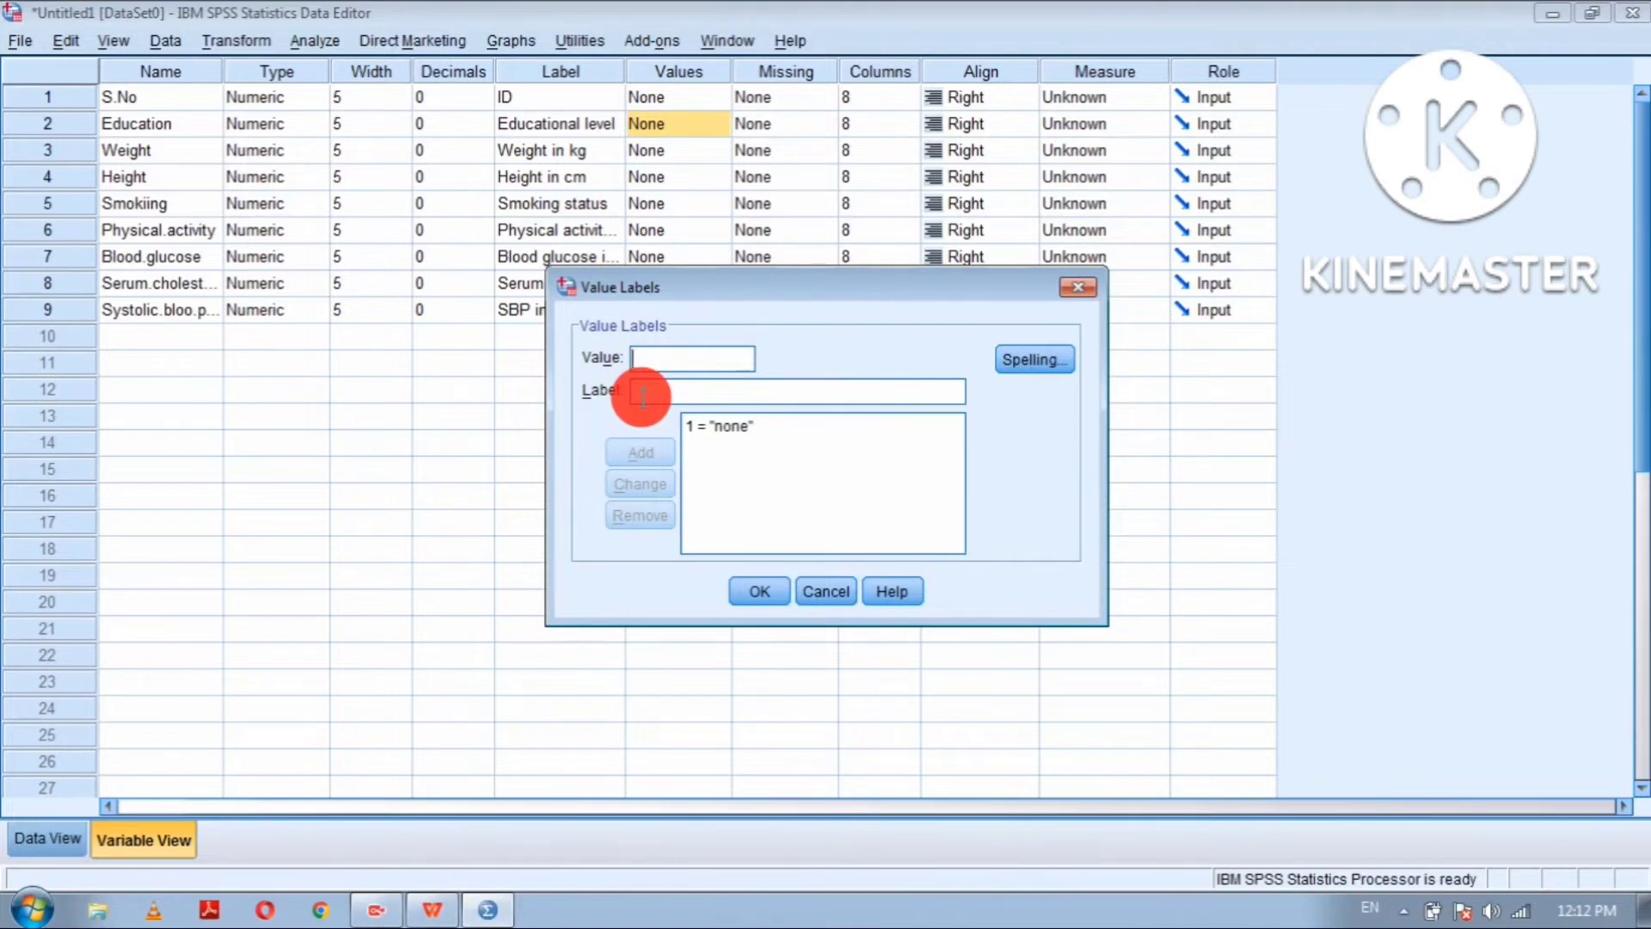
{"action": "type", "text": "2"}
{"action": "left_click", "coordinate": [645, 394]}
{"action": "type", "text": "p"}
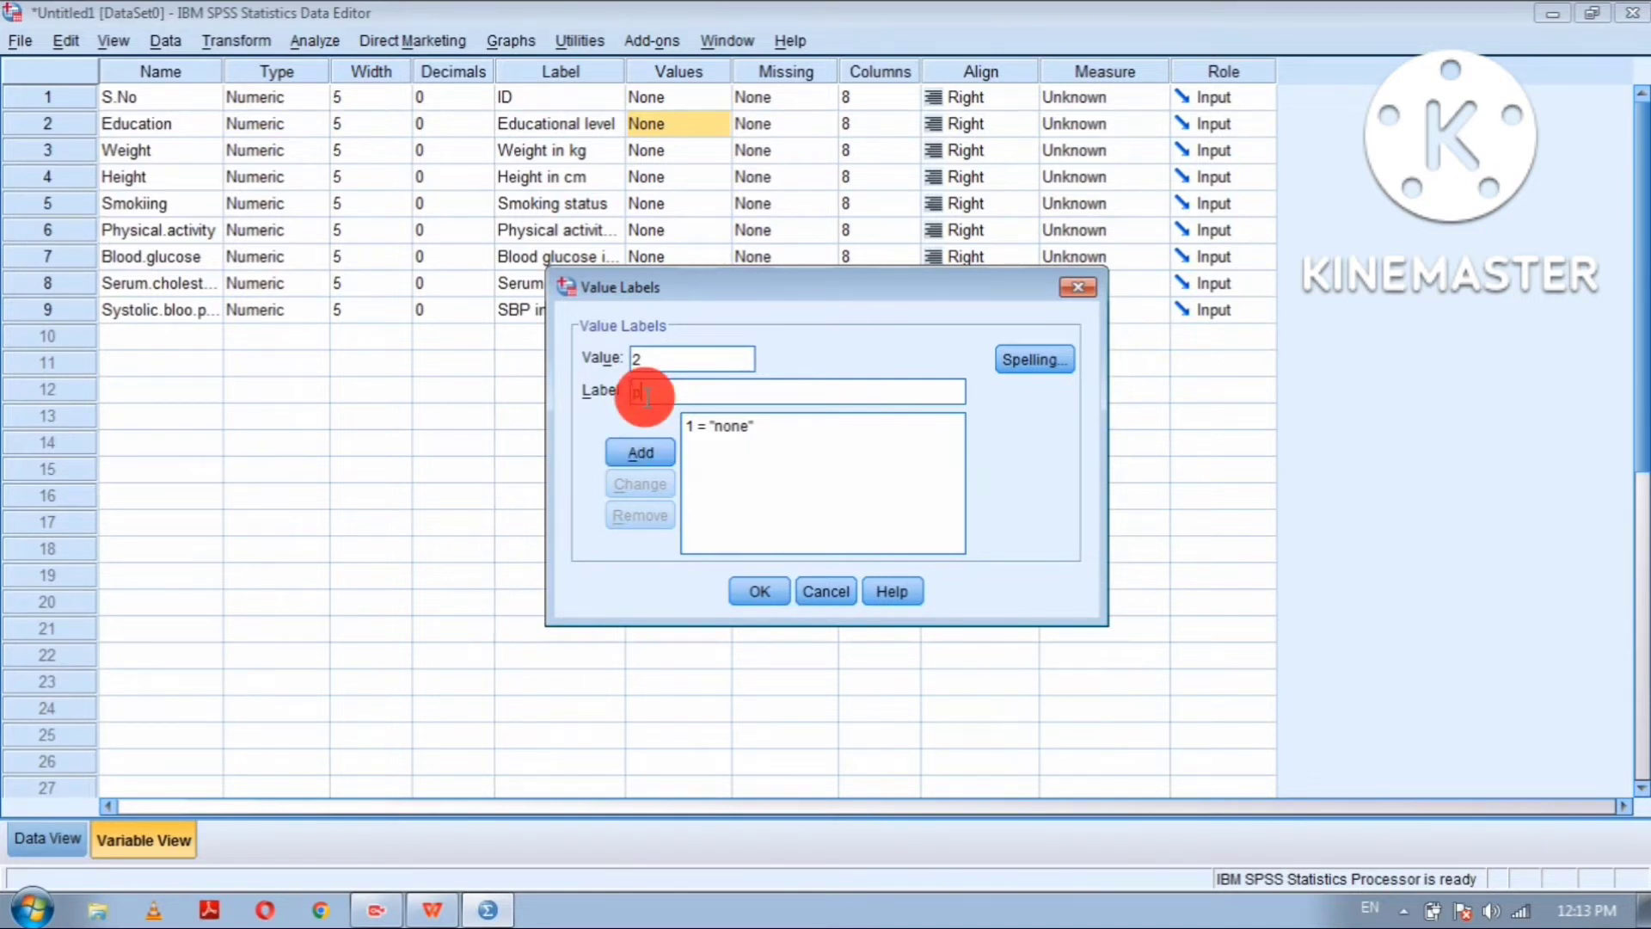
{"action": "type", "text": "rimary"}
{"action": "key", "text": "Return"}
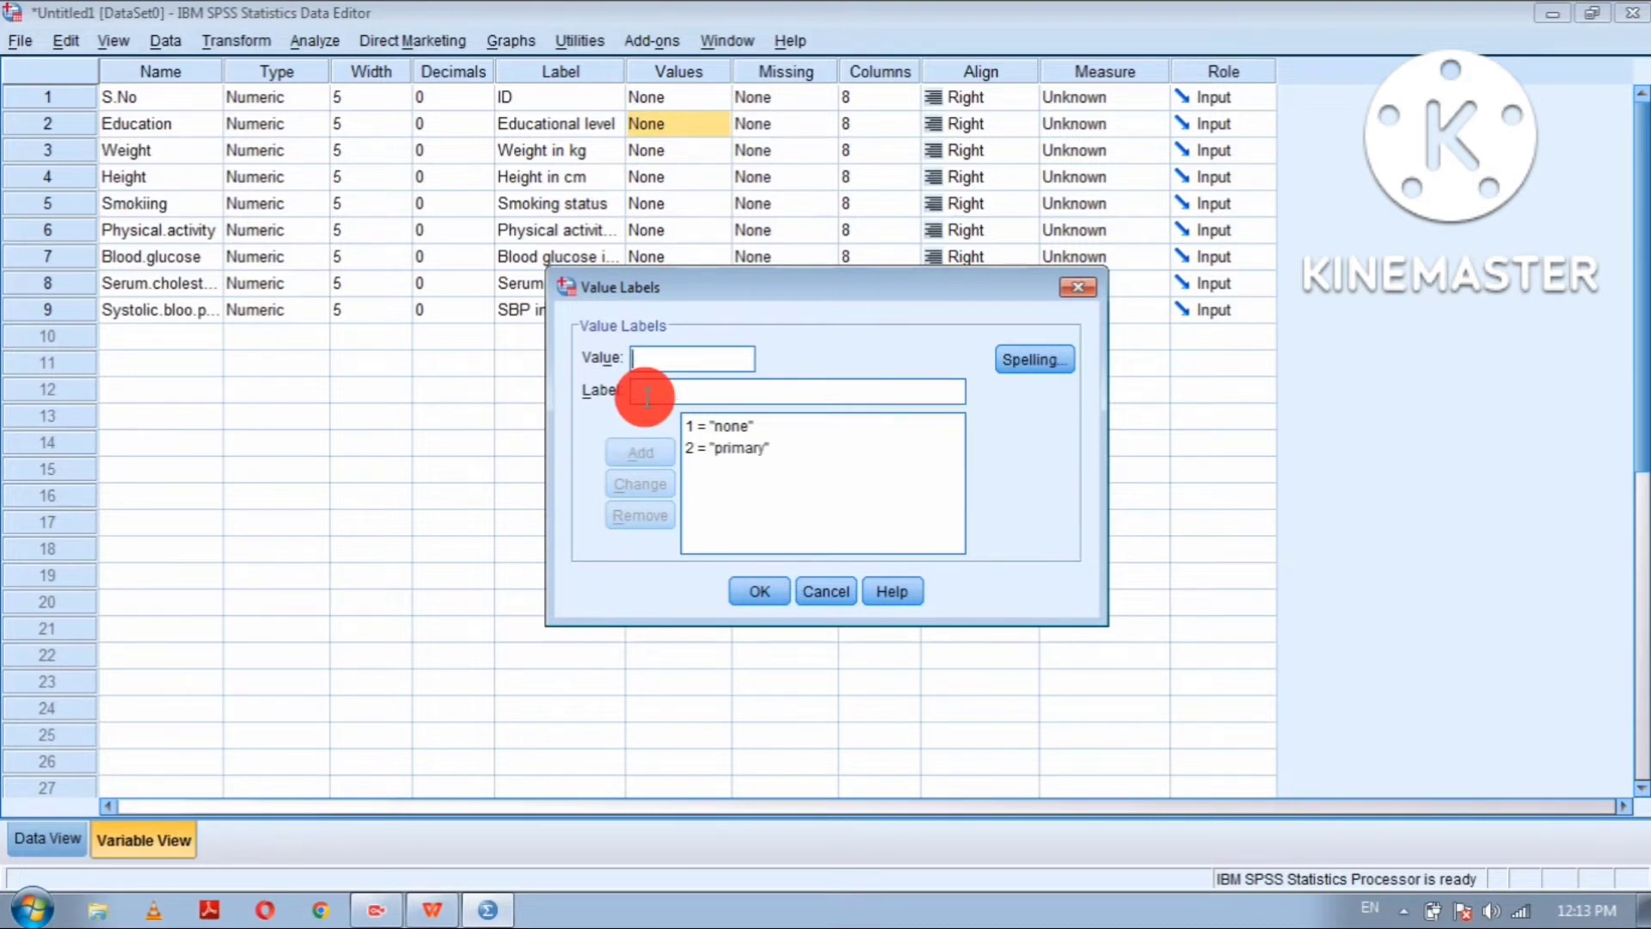
Step: Add the value label 3 = "intermediate" for the Education variable
{"action": "type", "text": "3"}
{"action": "type", "text": "m"}
{"action": "type", "text": "n"}
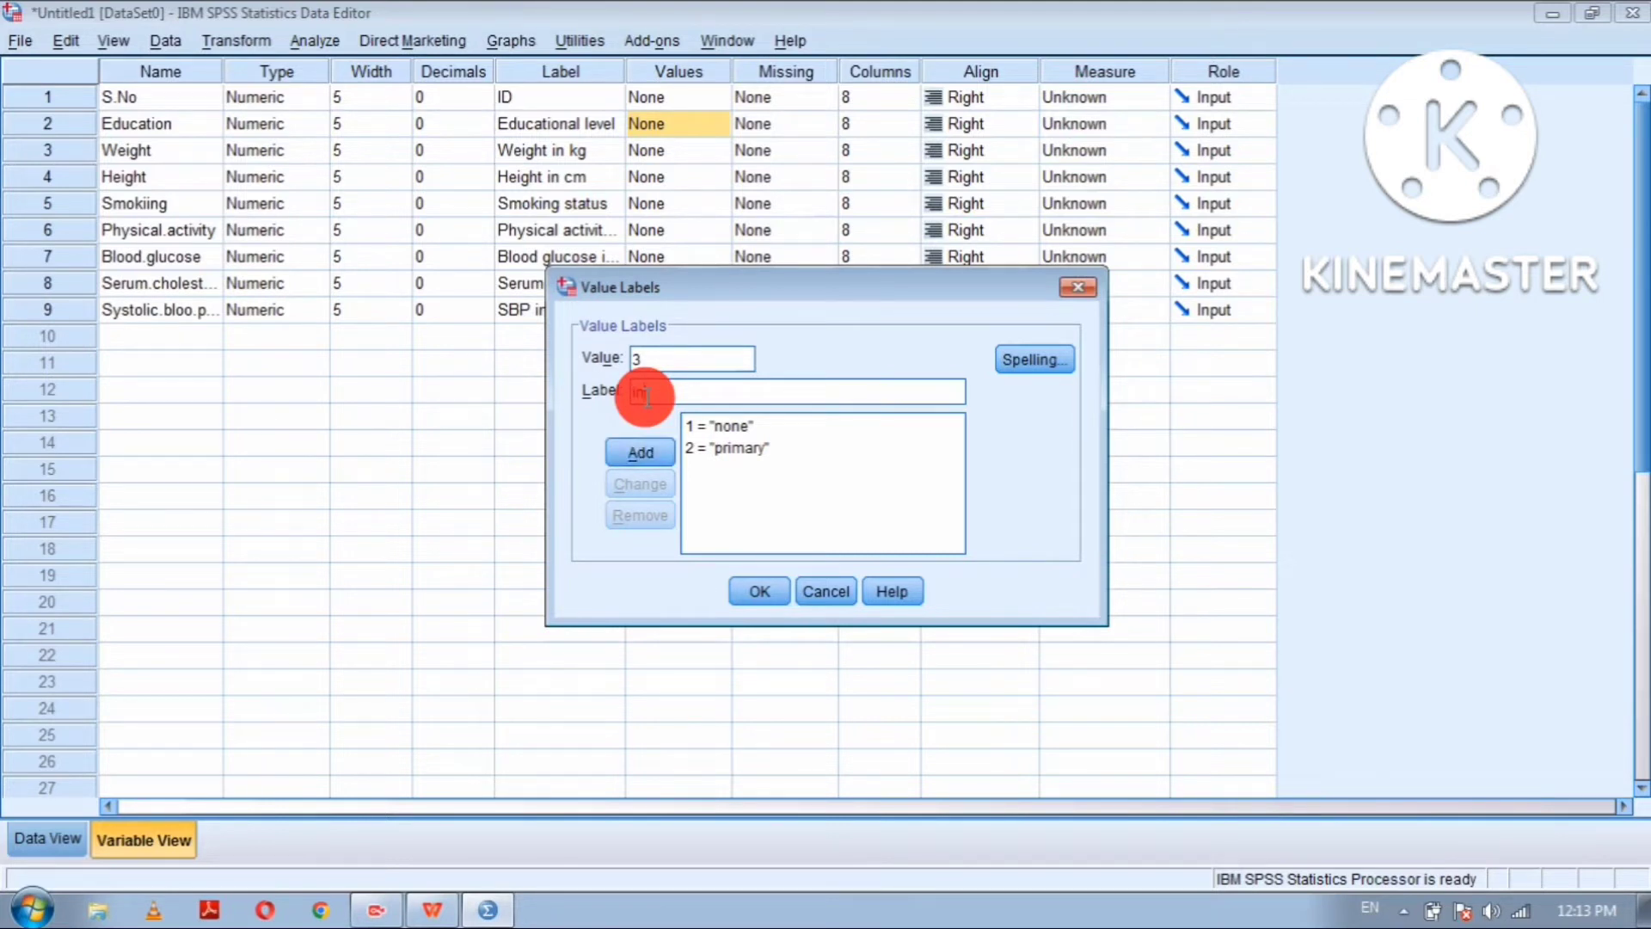
{"action": "type", "text": "termediate"}
{"action": "key", "text": "Return"}
Step: Add the value label 4 = "senior high" for the Education variable
{"action": "type", "text": "4"}
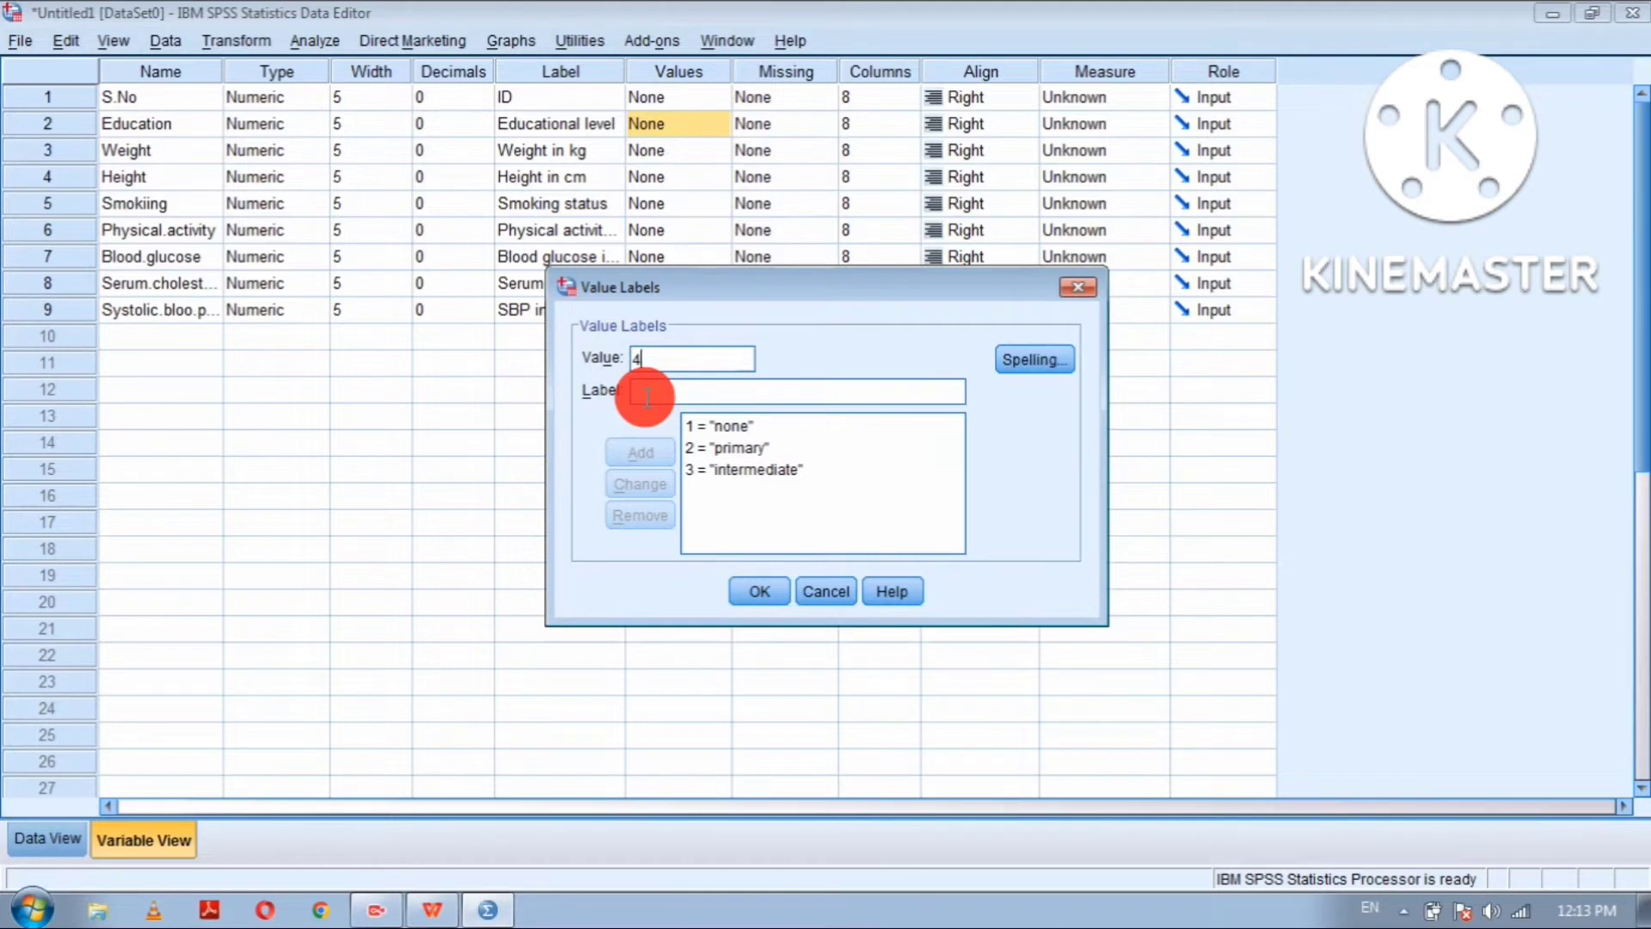
{"action": "type", "text": "seni"}
{"action": "key", "text": "BackSpace"}
{"action": "key", "text": "BackSpace"}
{"action": "key", "text": "BackSpace"}
{"action": "key", "text": "BackSpace"}
{"action": "left_click", "coordinate": [646, 396]}
{"action": "type", "text": "senior"}
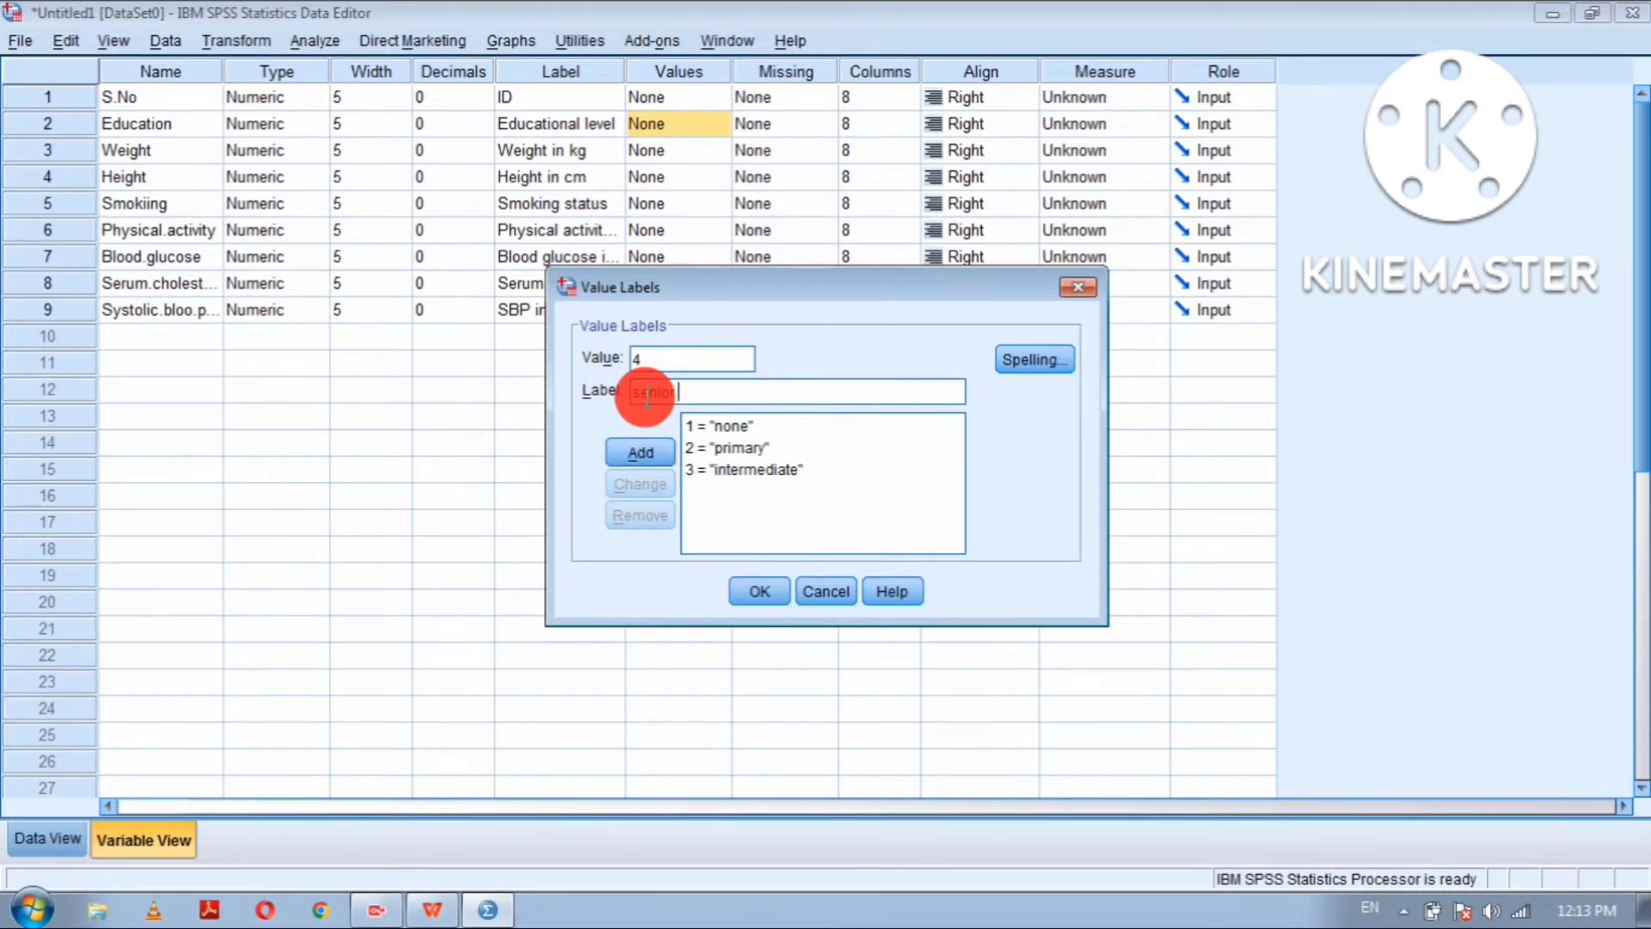
{"action": "type", "text": " high"}
{"action": "key", "text": "Return"}
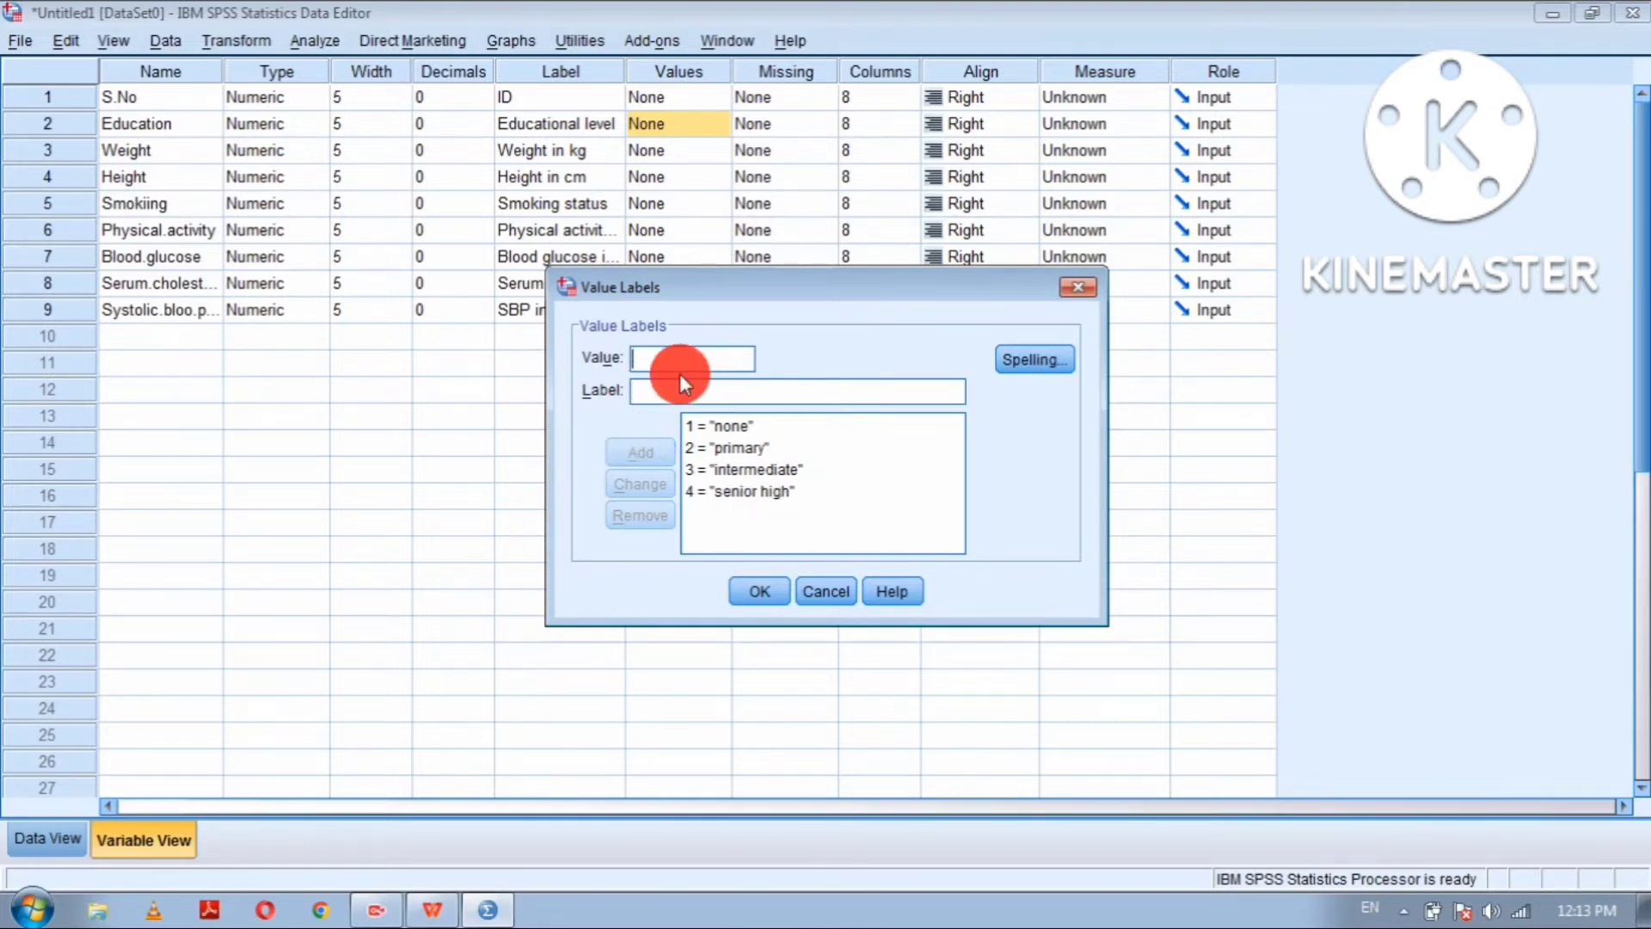
Step: Add the value label 5 = "technical school" for the Education variable and apply its value labels
{"action": "left_click", "coordinate": [671, 361]}
{"action": "type", "text": "5"}
{"action": "left_click", "coordinate": [654, 391]}
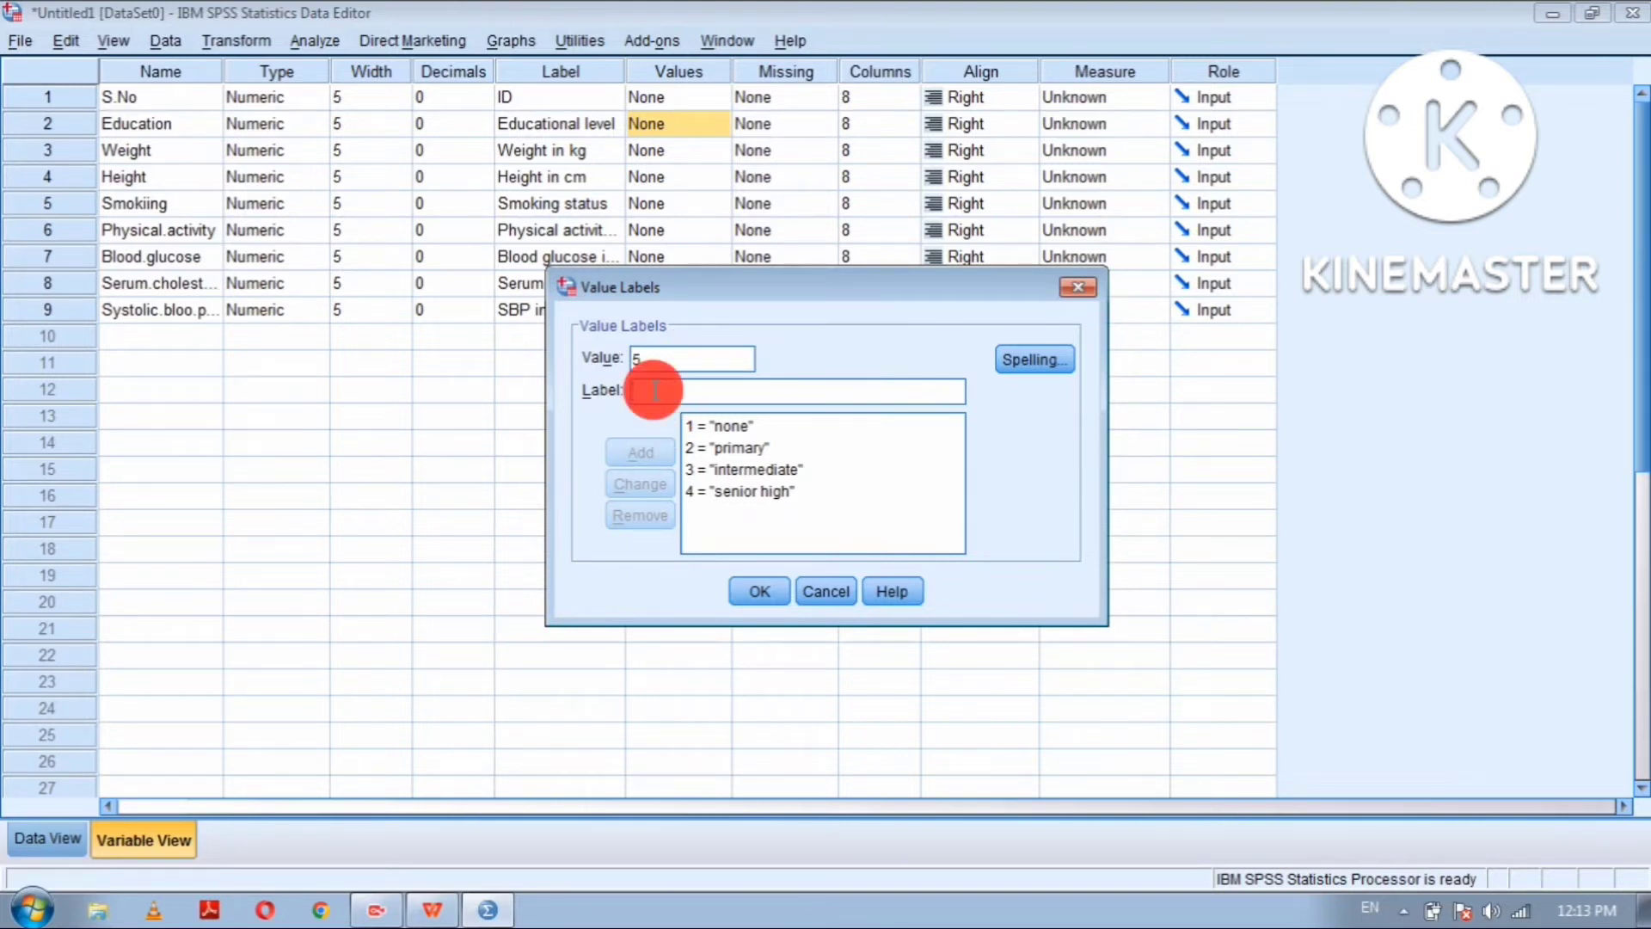
{"action": "type", "text": "techni"}
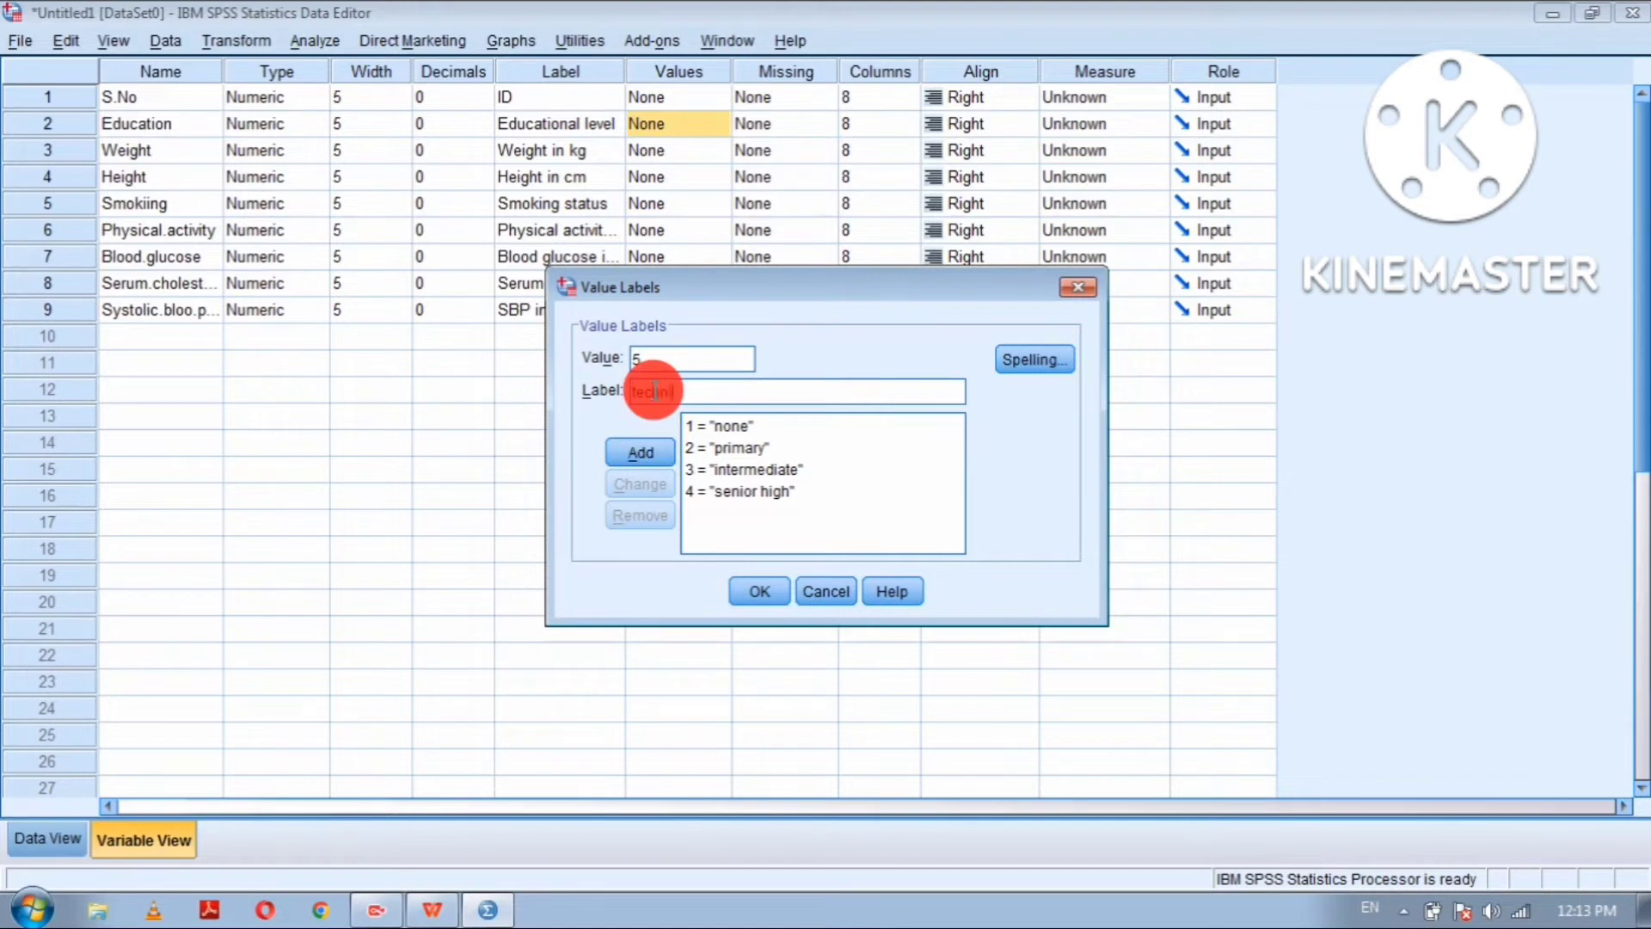
{"action": "type", "text": "cal school"}
{"action": "left_click", "coordinate": [657, 454]}
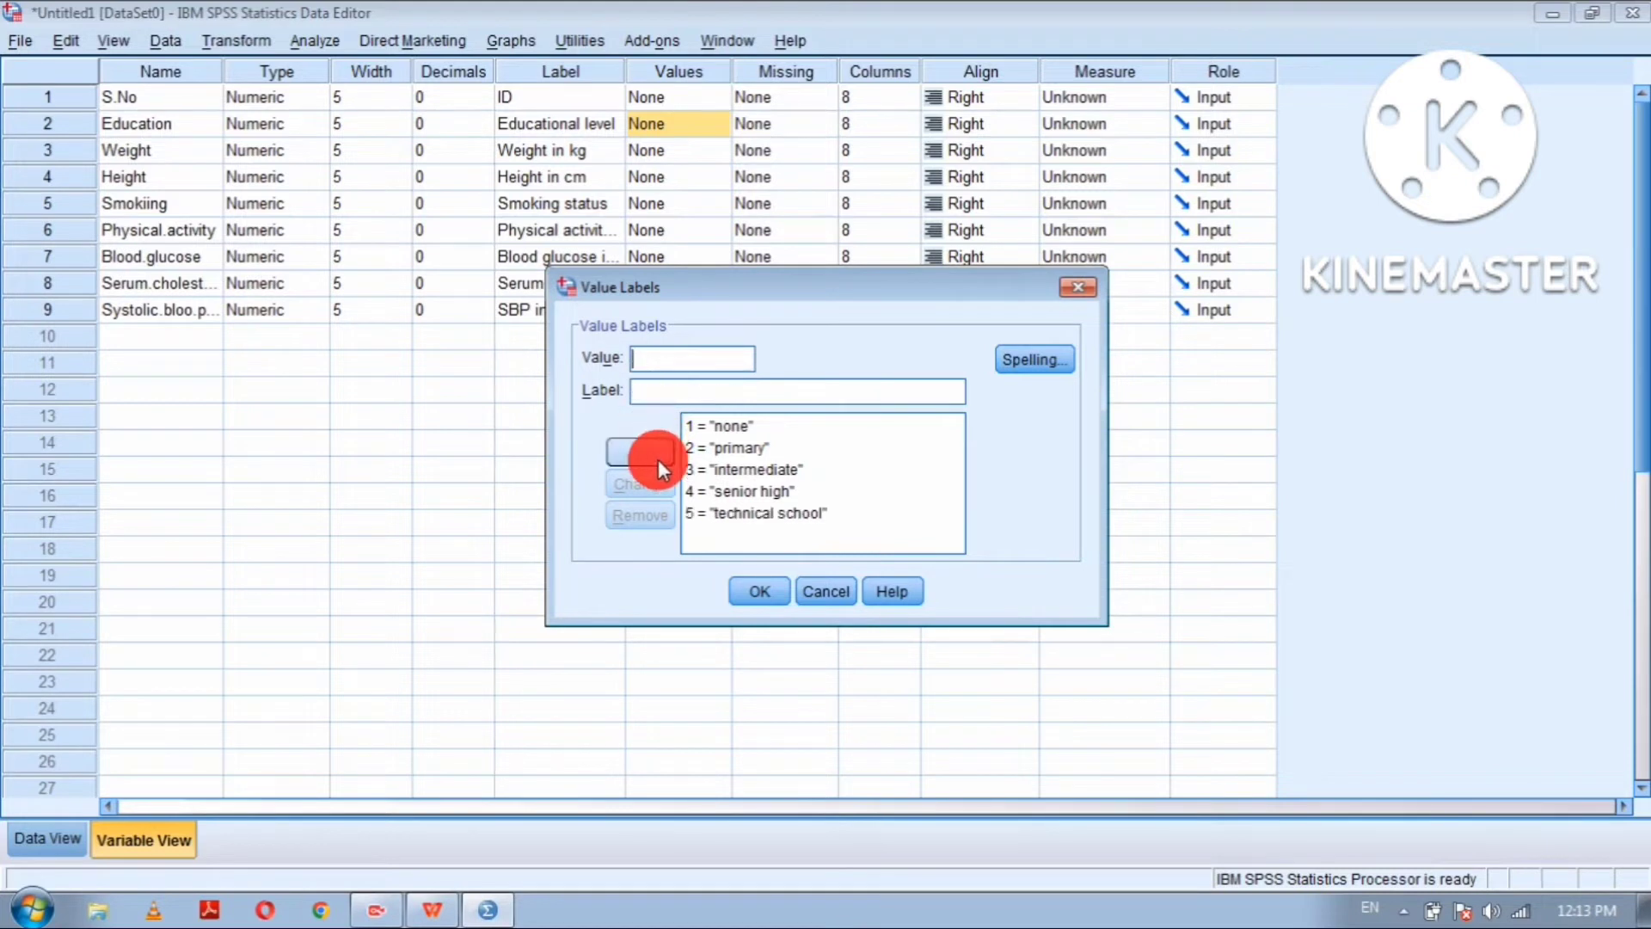
{"action": "left_click", "coordinate": [756, 592]}
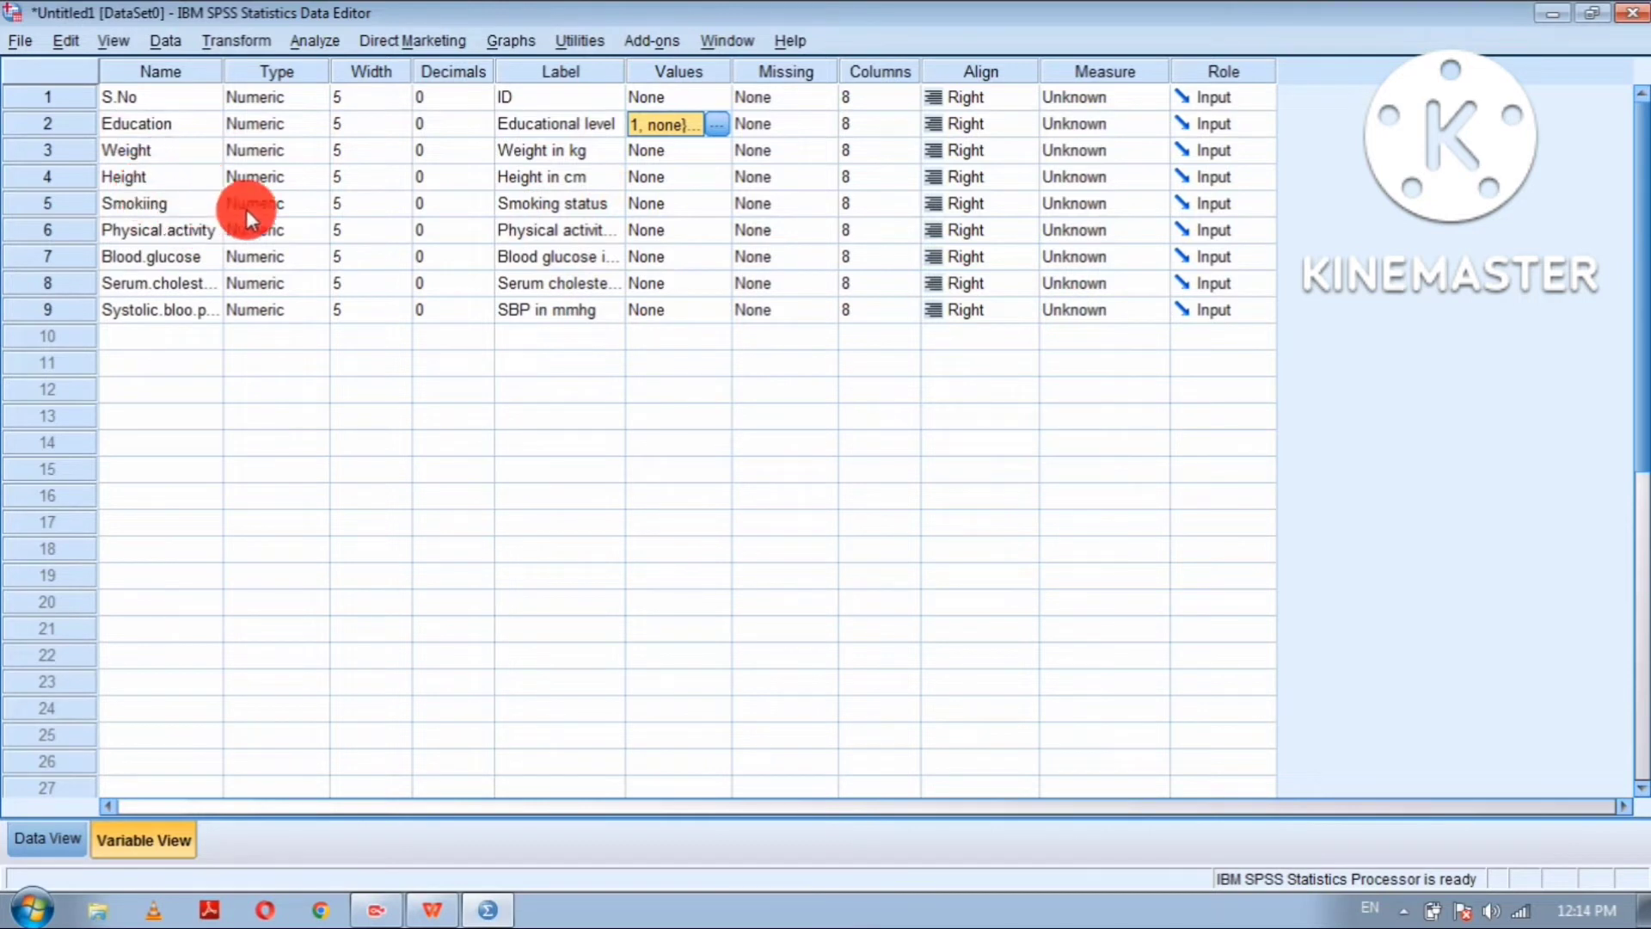
Step: Define the value labels 0 = "no" and 1 = "yes" for the Smokiing variable
{"action": "left_click", "coordinate": [648, 205]}
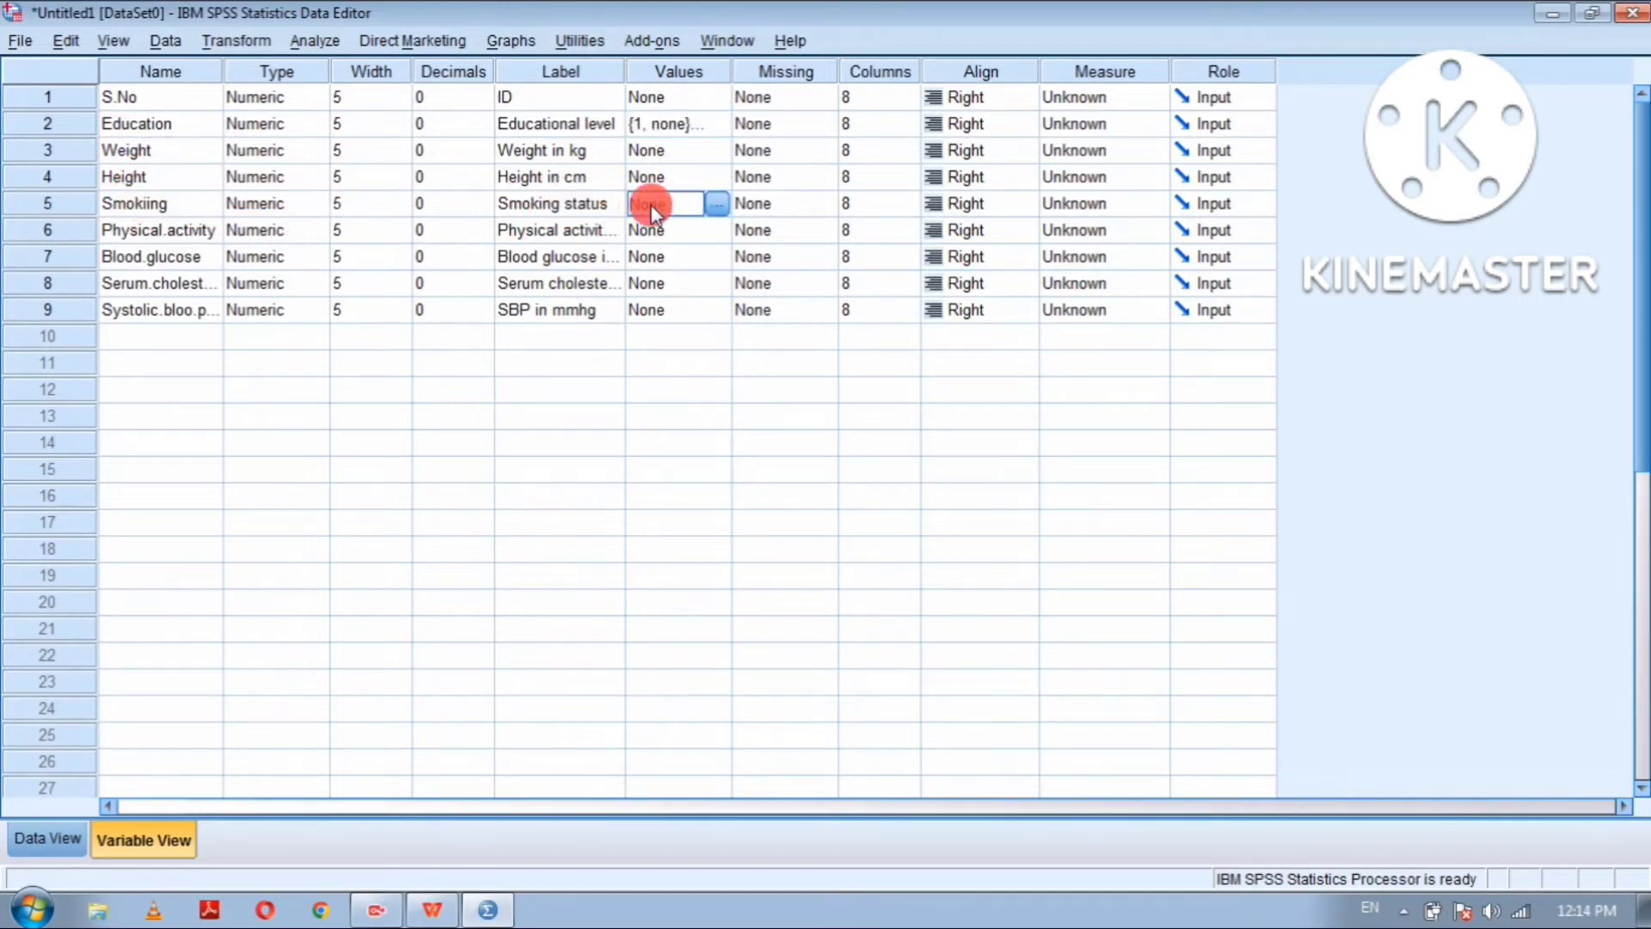
{"action": "left_click", "coordinate": [721, 202]}
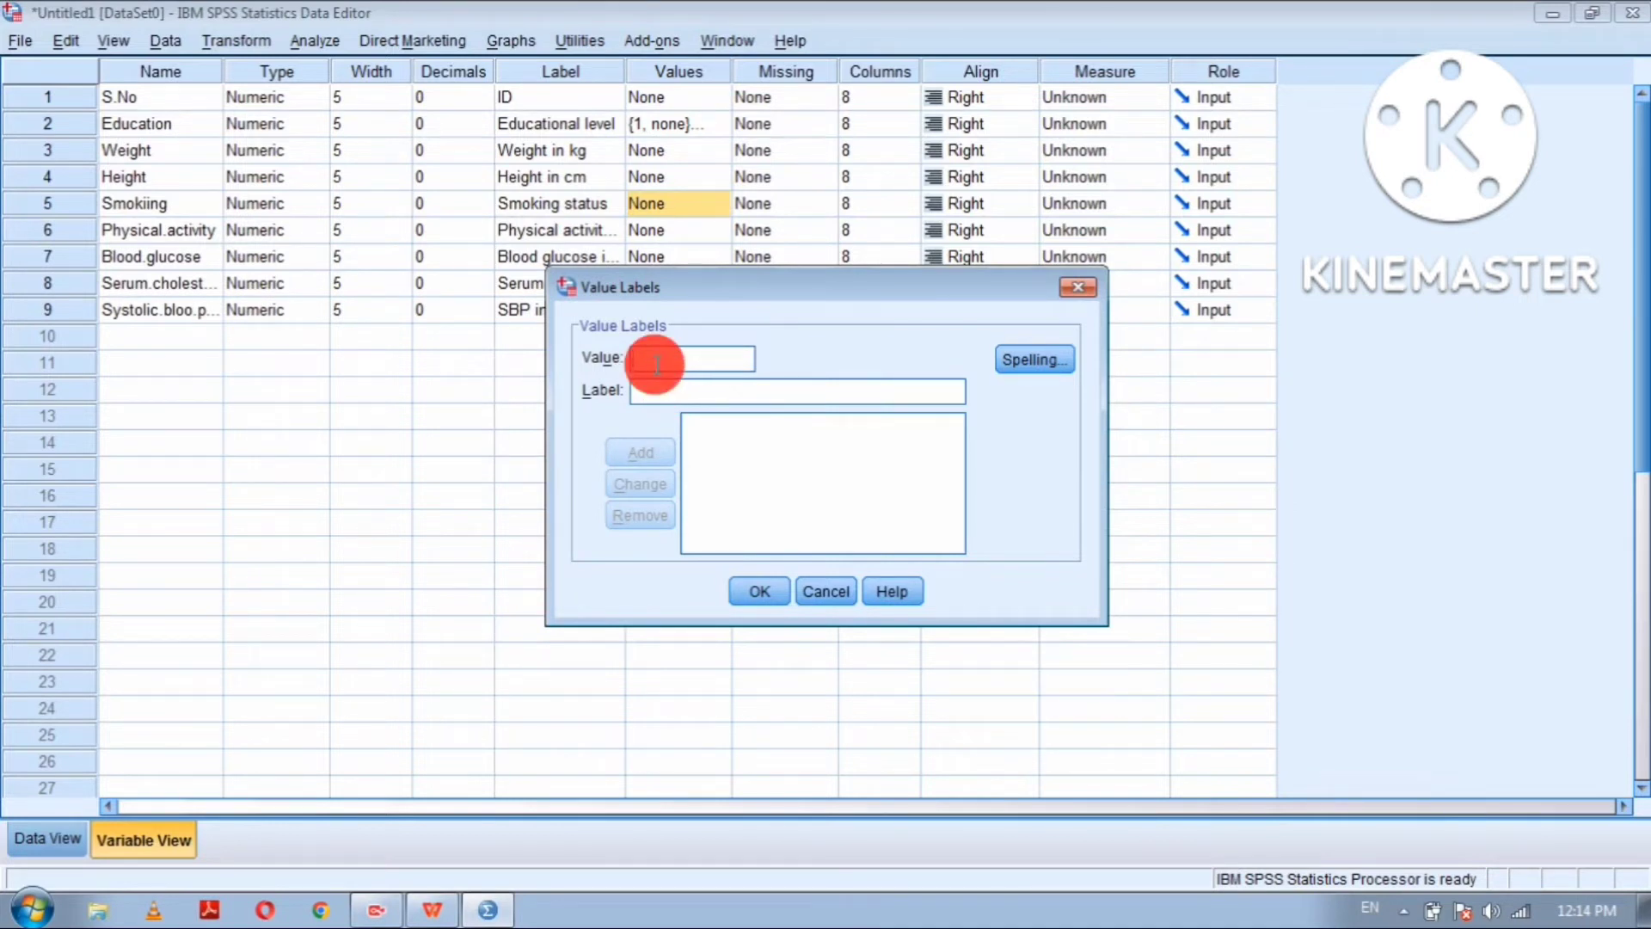
{"action": "type", "text": "0"}
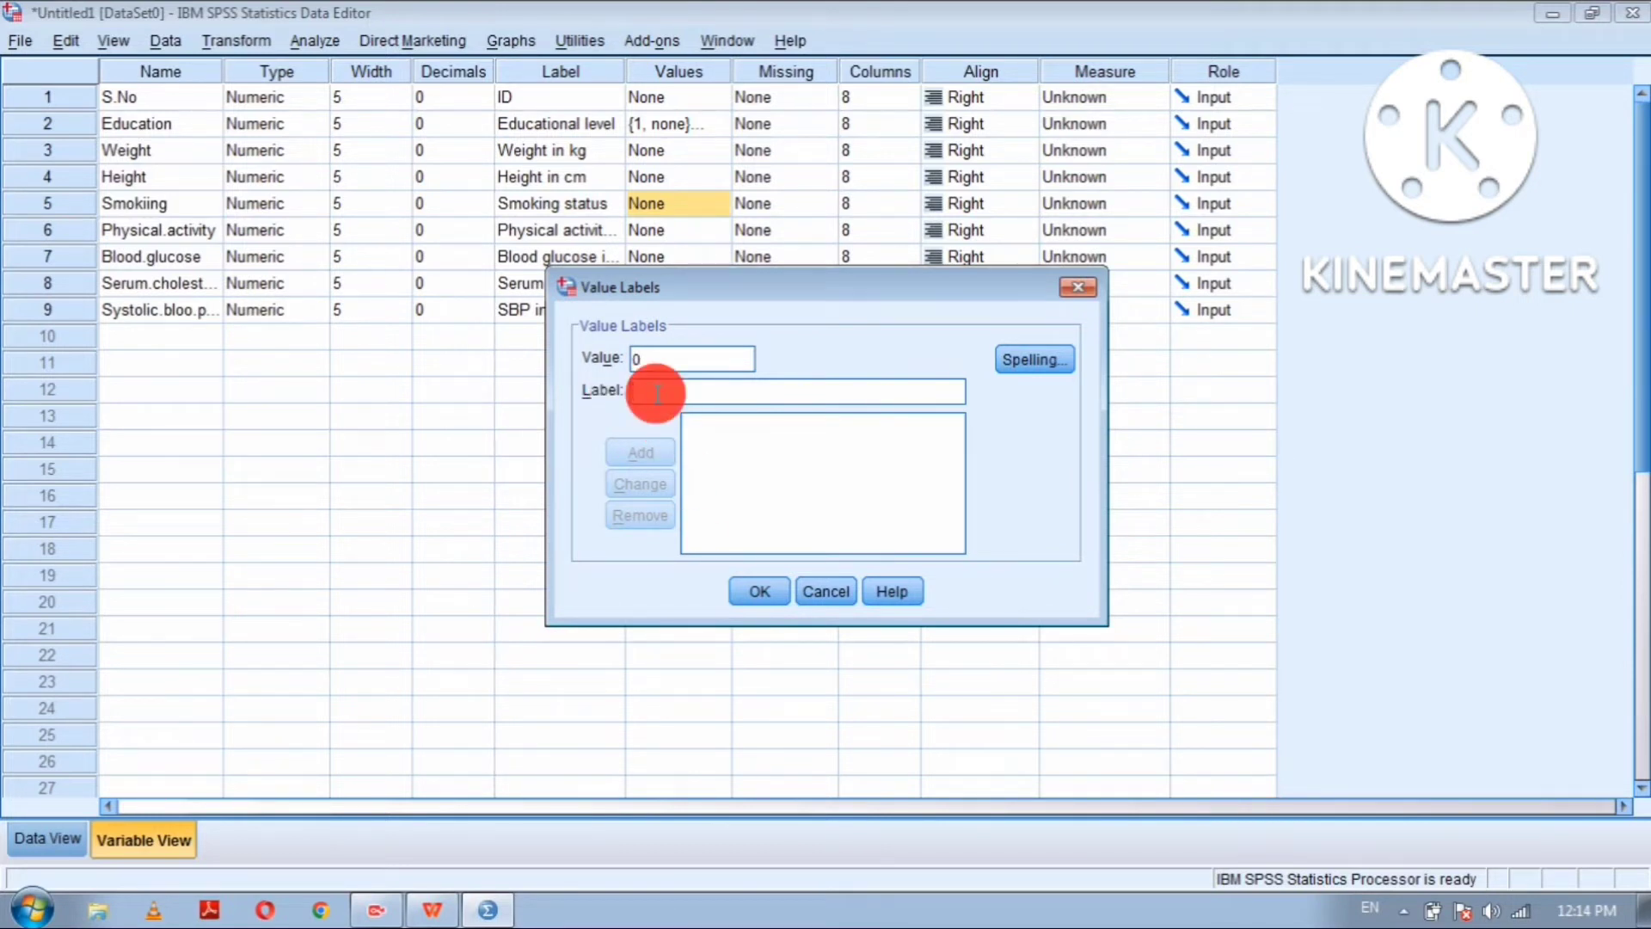
{"action": "type", "text": "no"}
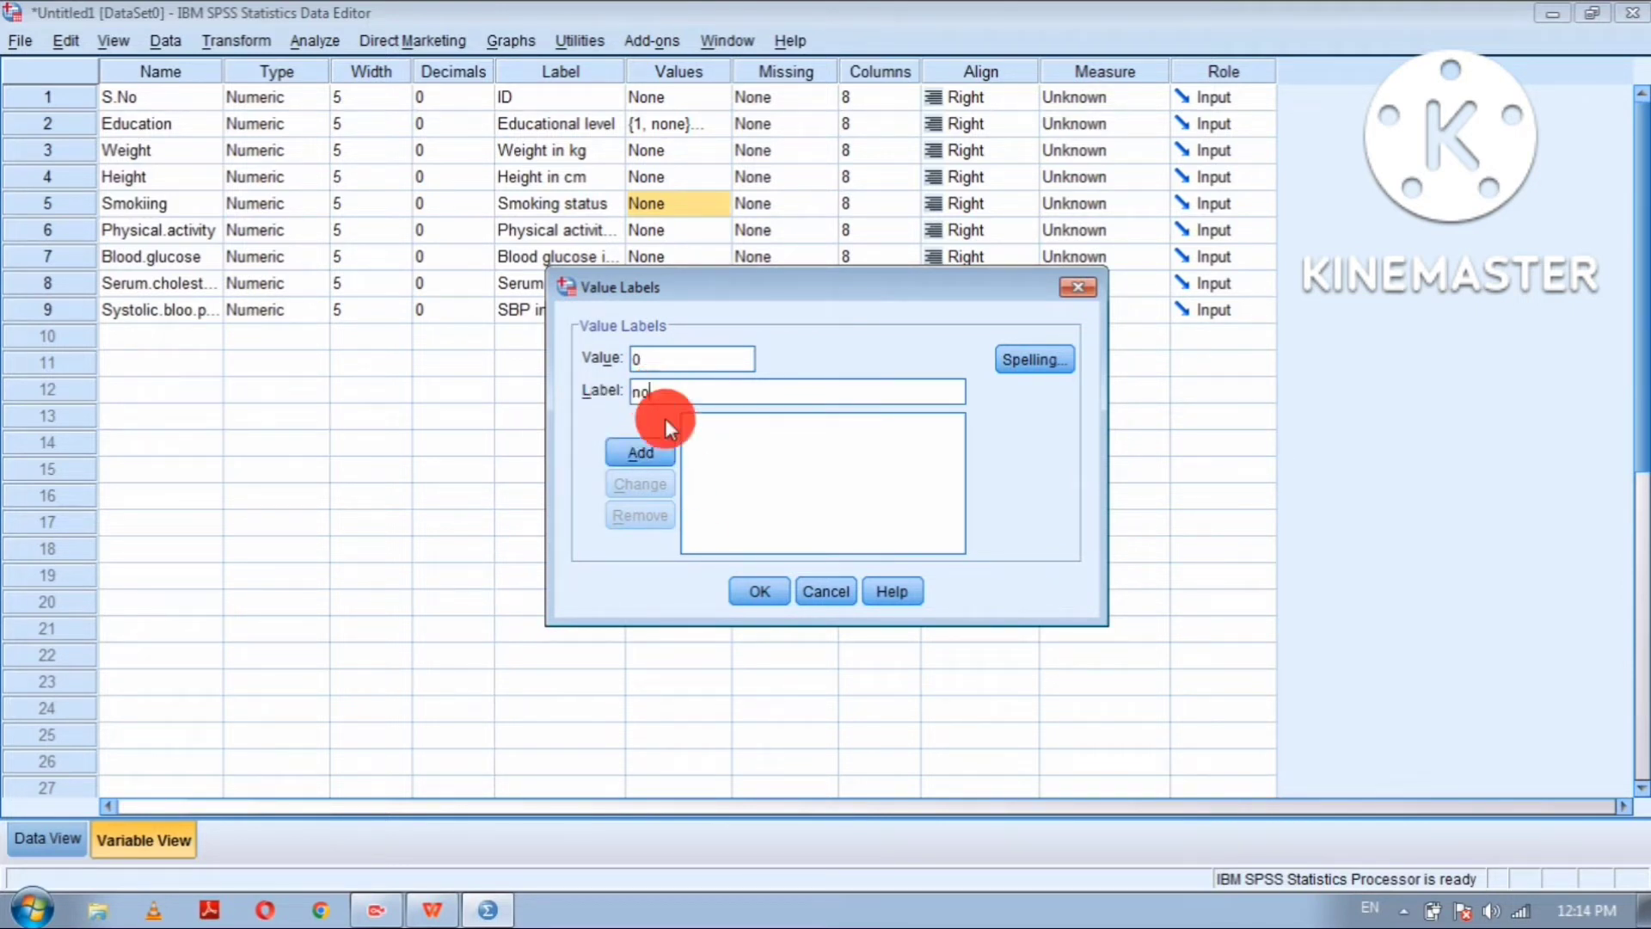
{"action": "left_click", "coordinate": [648, 457]}
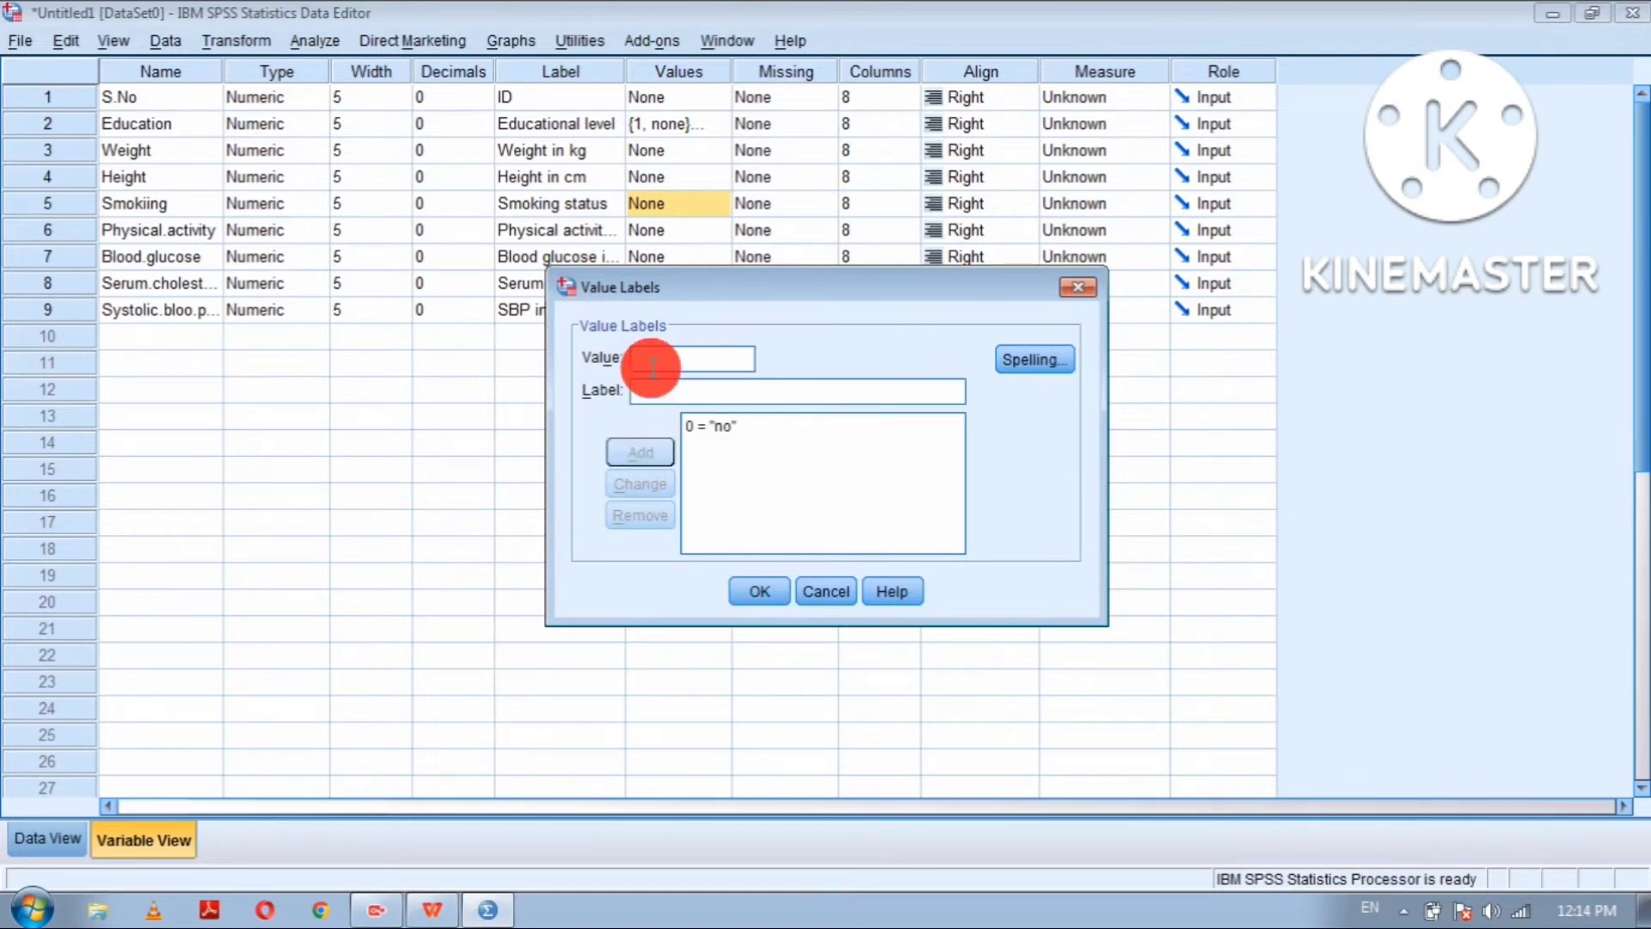
{"action": "type", "text": "1"}
{"action": "left_click", "coordinate": [645, 394]}
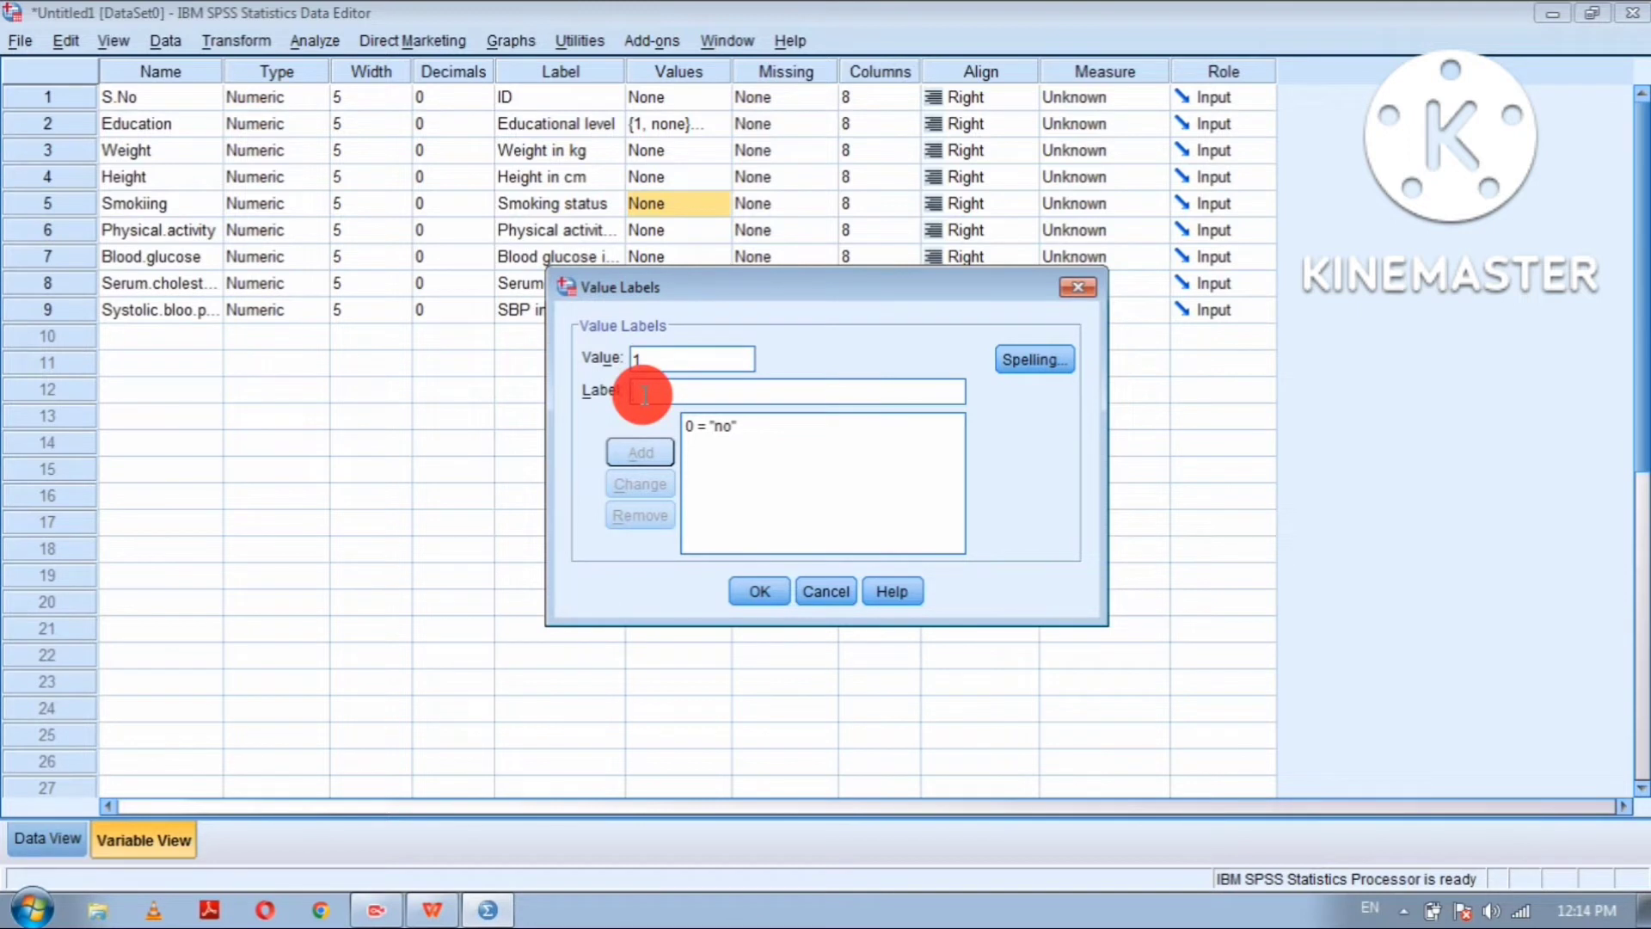
{"action": "type", "text": "yes"}
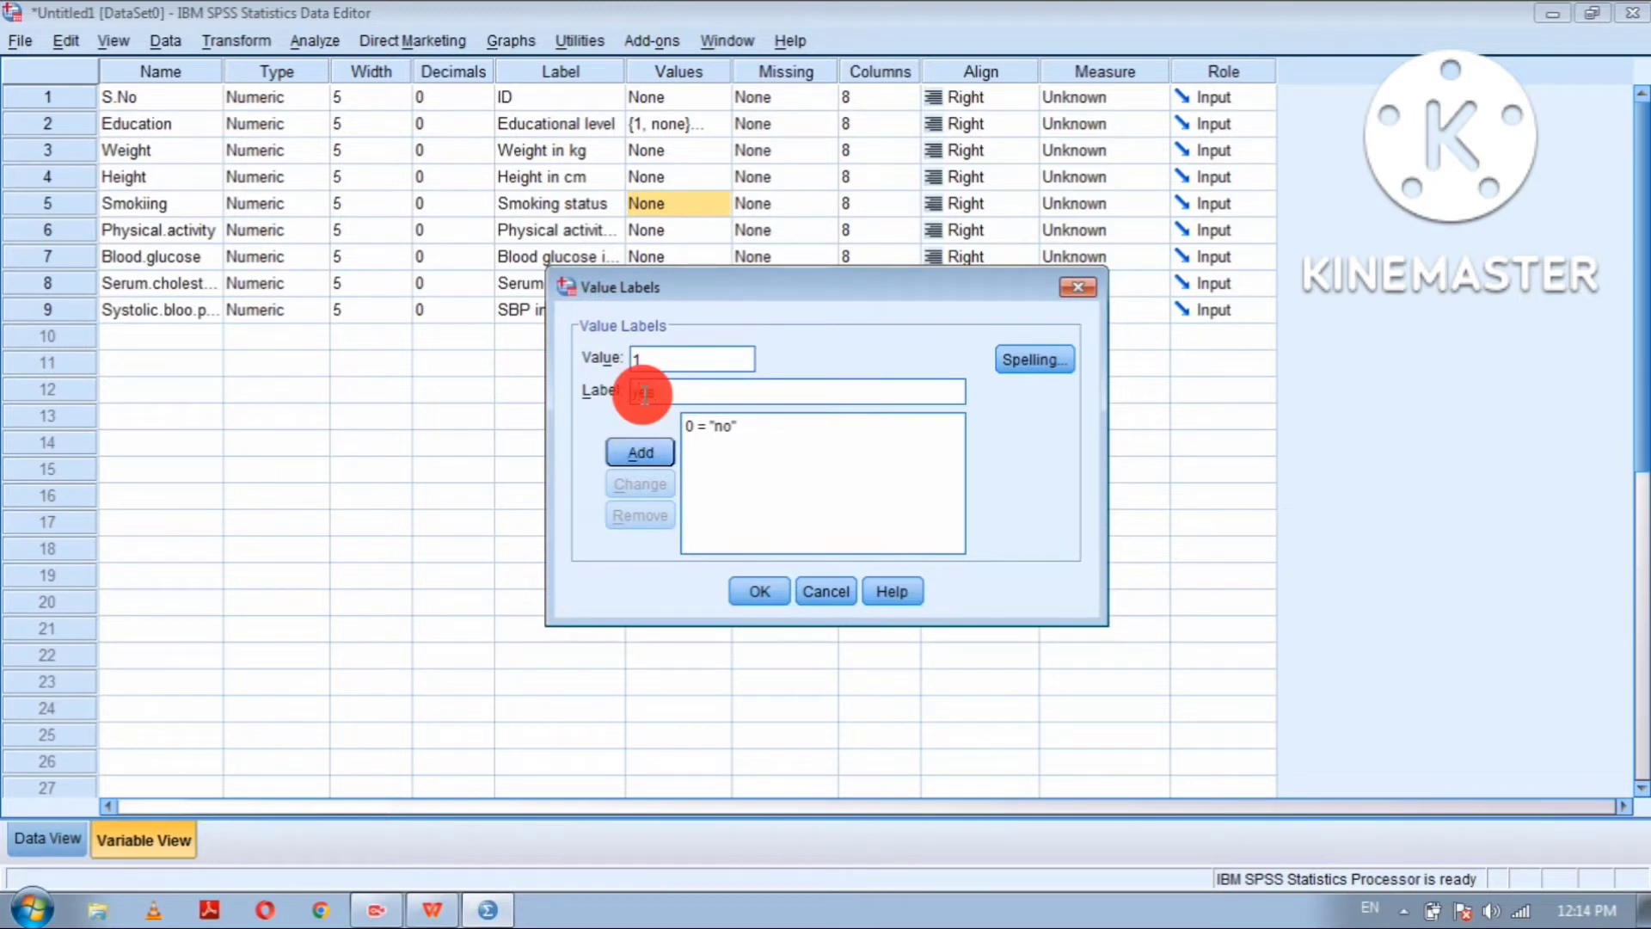
{"action": "left_click", "coordinate": [637, 453]}
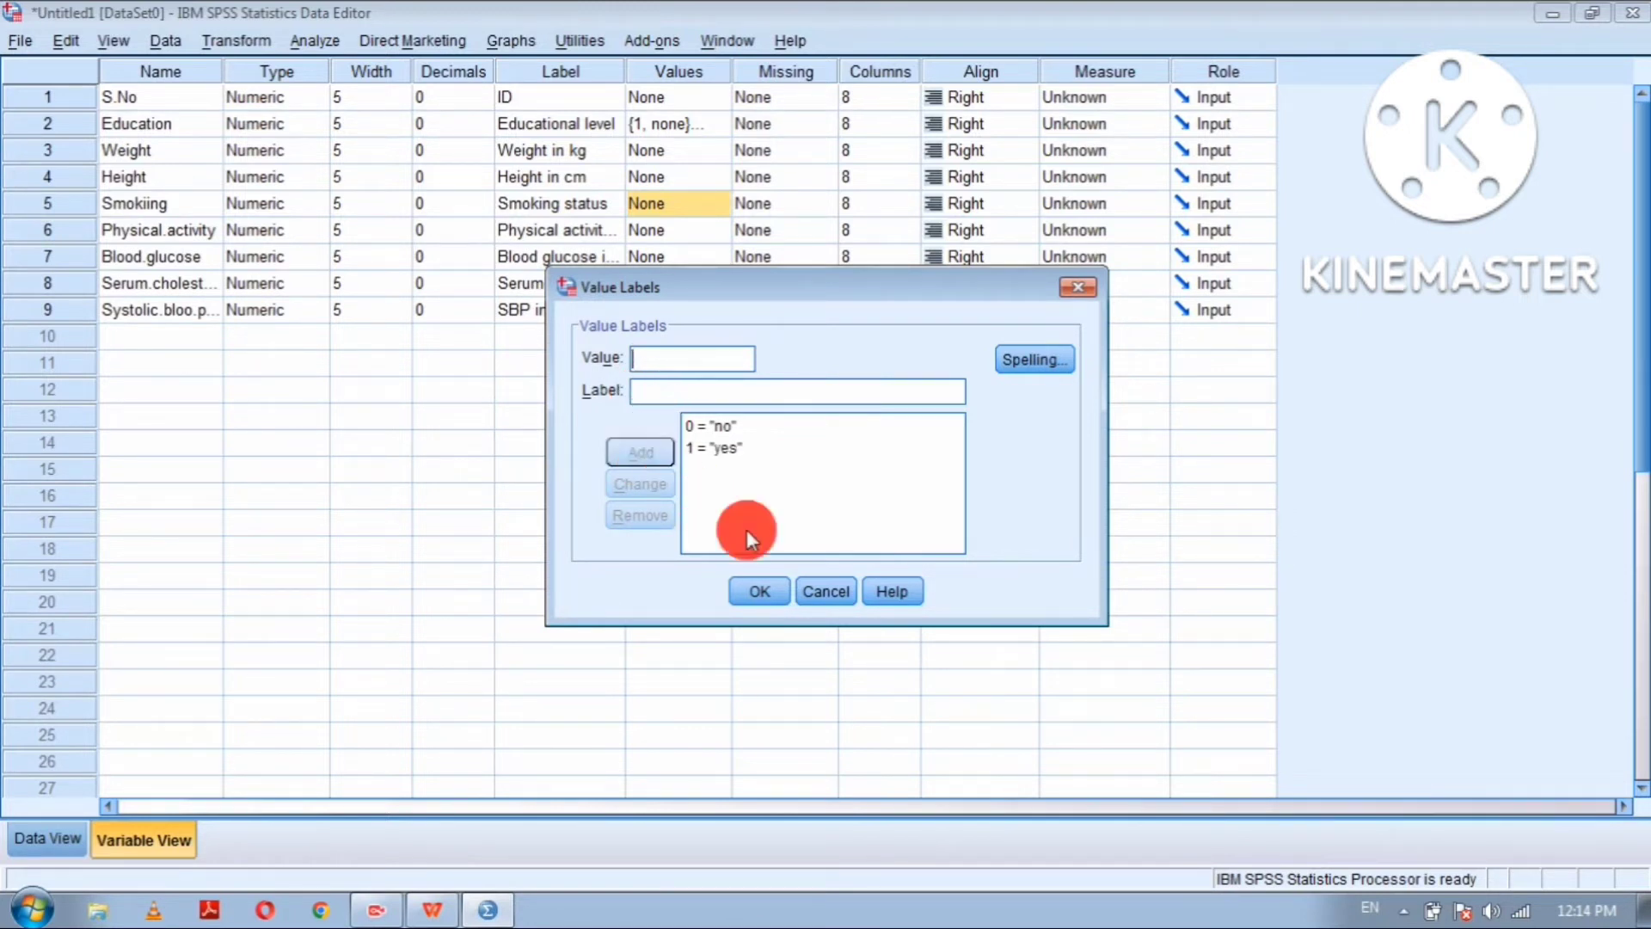
{"action": "left_click", "coordinate": [762, 596]}
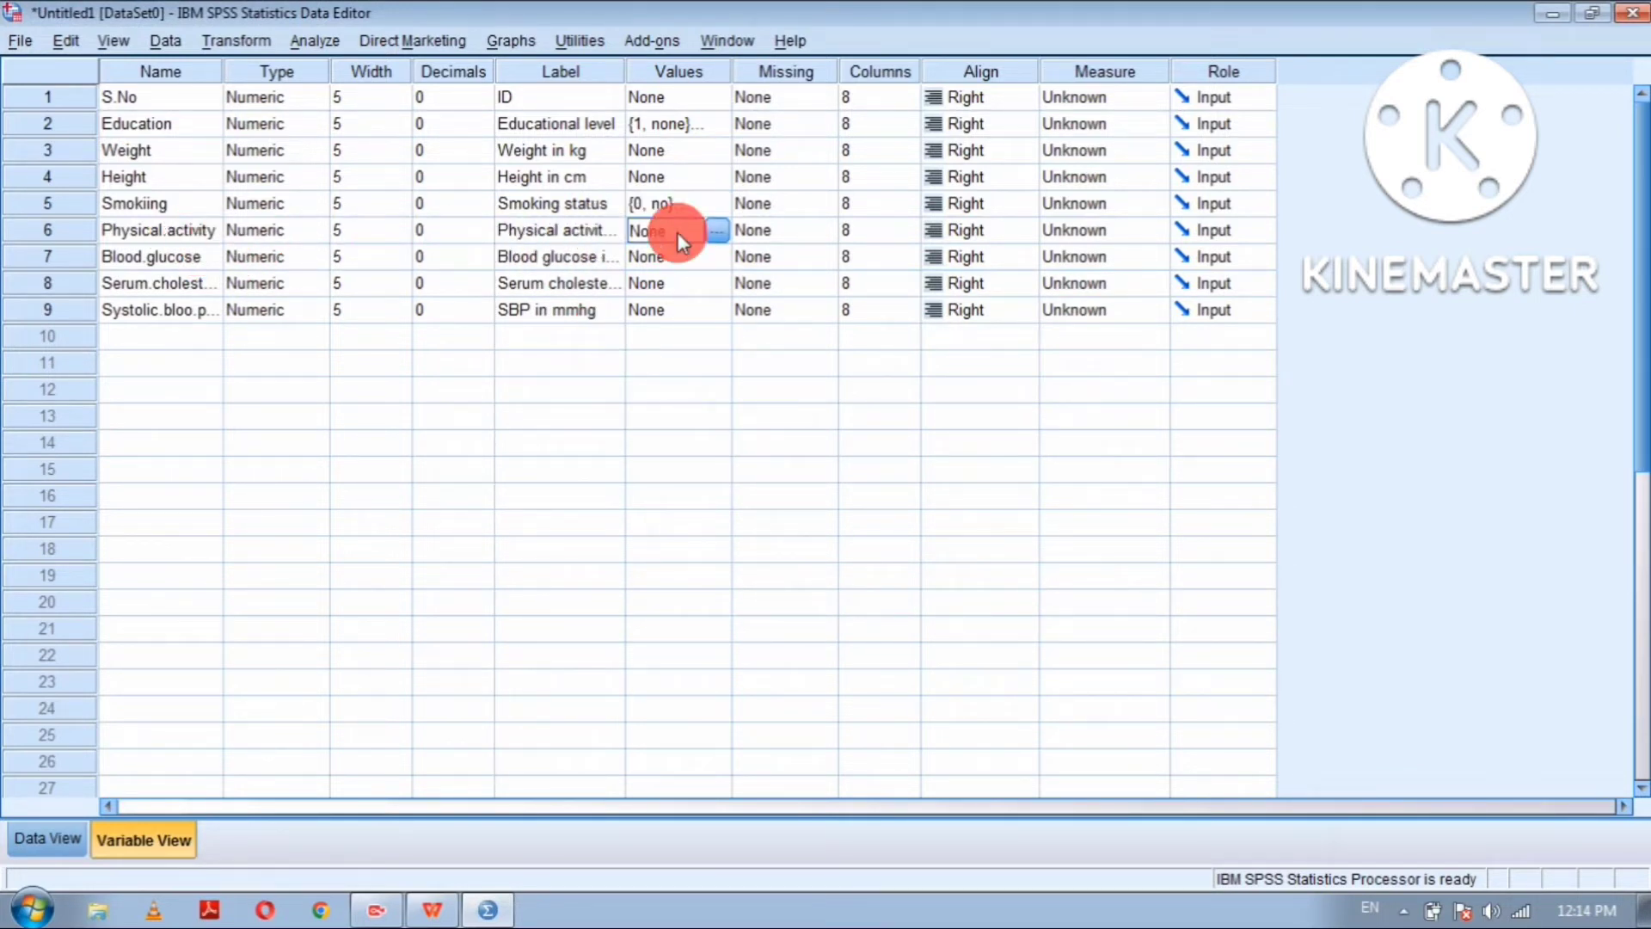
Step: Add the value label 1 = "mostly sitting" for the Physical.activity variable
{"action": "left_click", "coordinate": [714, 231]}
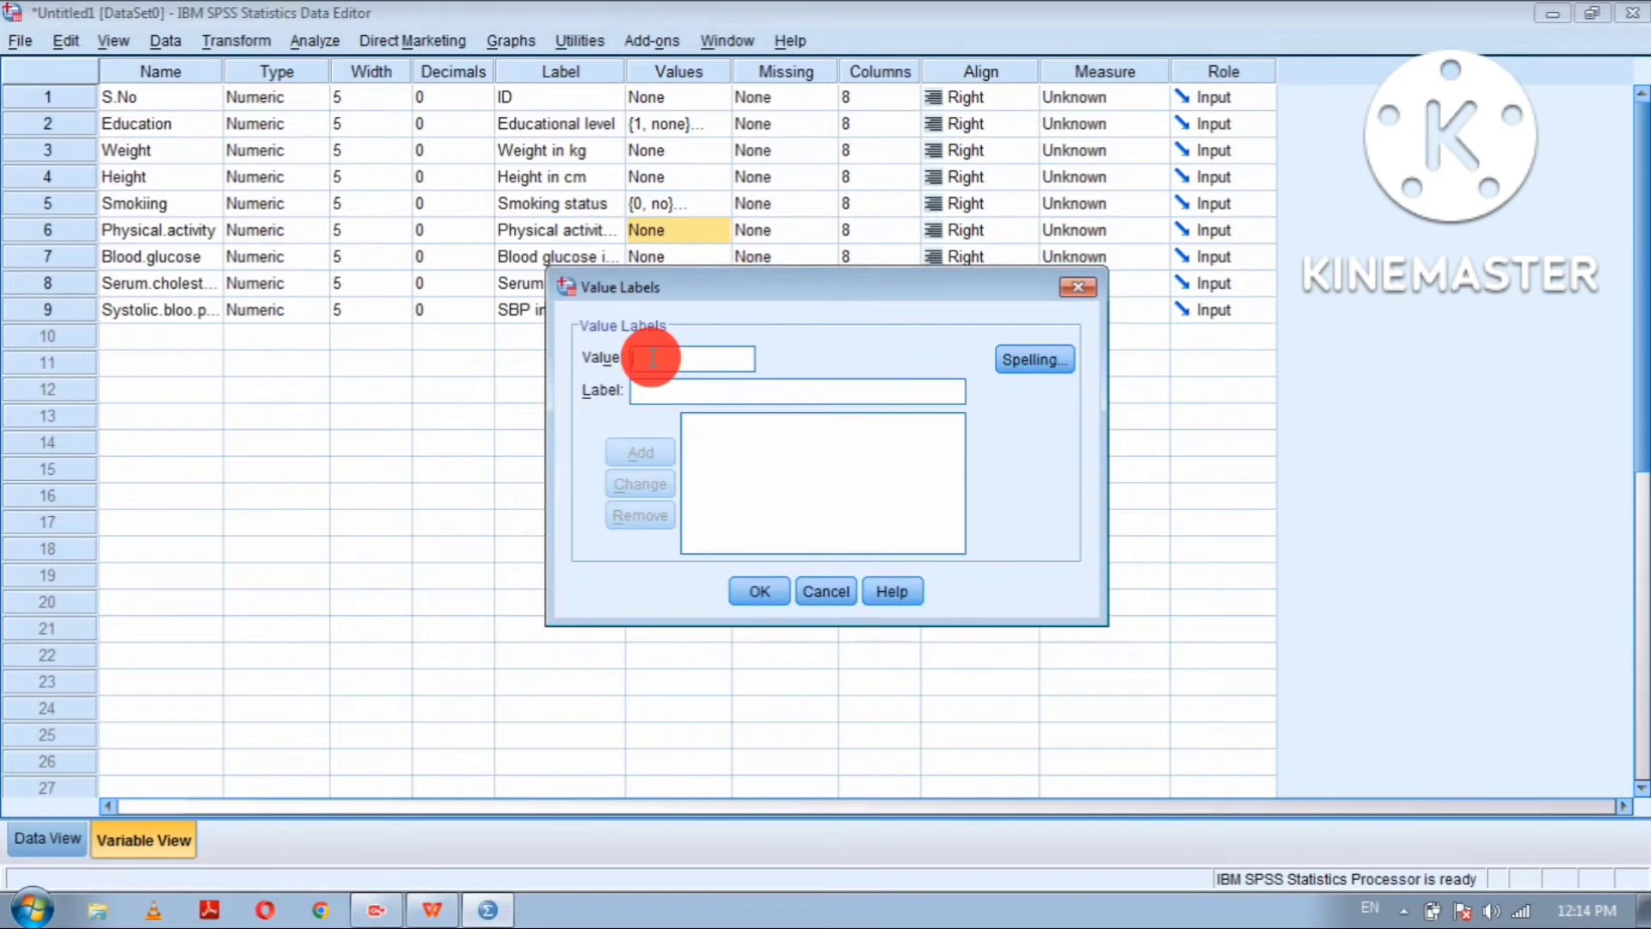
{"action": "type", "text": "1"}
{"action": "left_click", "coordinate": [653, 390]}
{"action": "type", "text": "mild"}
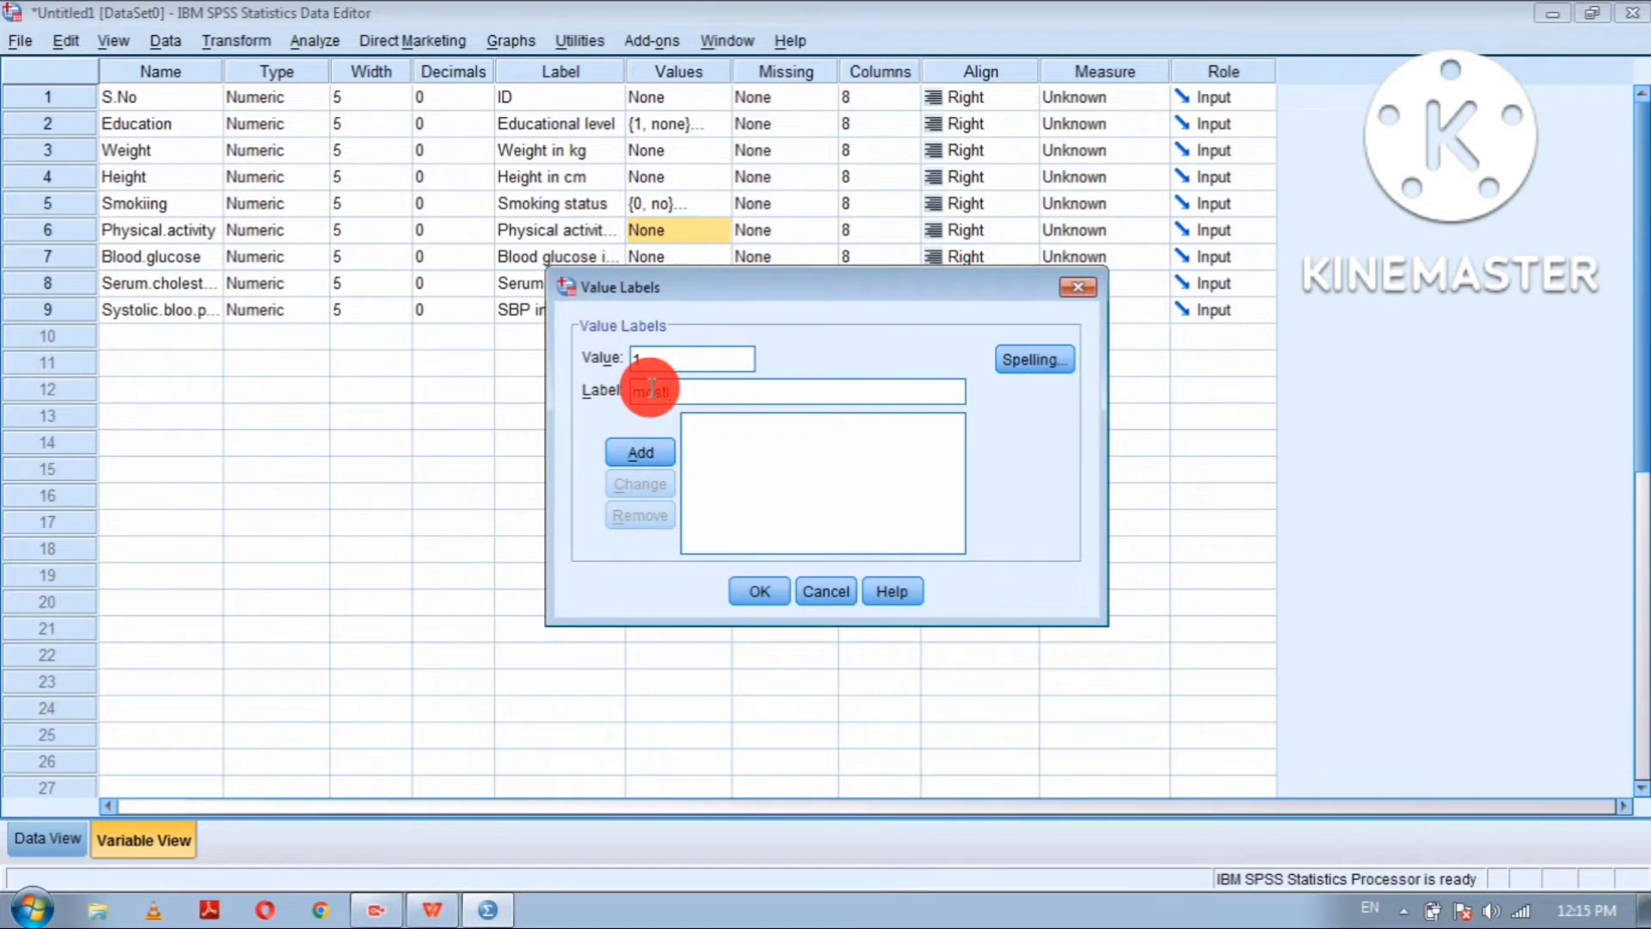
{"action": "type", "text": "y sitting"}
{"action": "key", "text": "Return"}
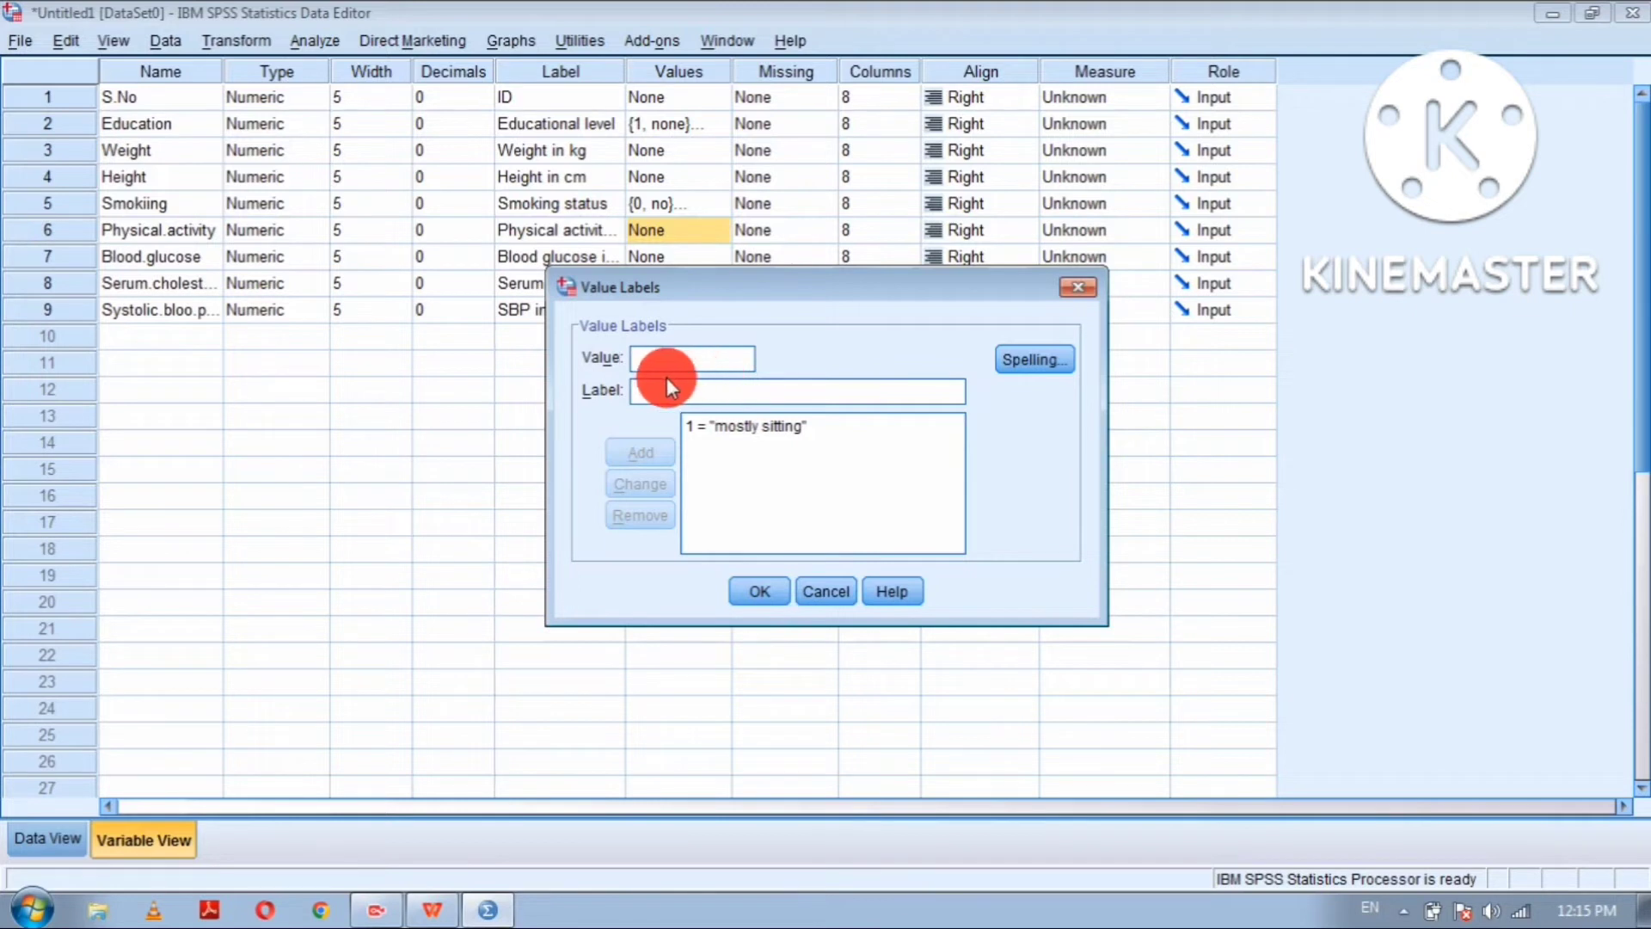
Step: Add the value labels 2 = "moderate" and 3 = "heavy" for the Physical.activity variable
{"action": "type", "text": "2"}
{"action": "left_click", "coordinate": [665, 387]}
{"action": "type", "text": "moderate"}
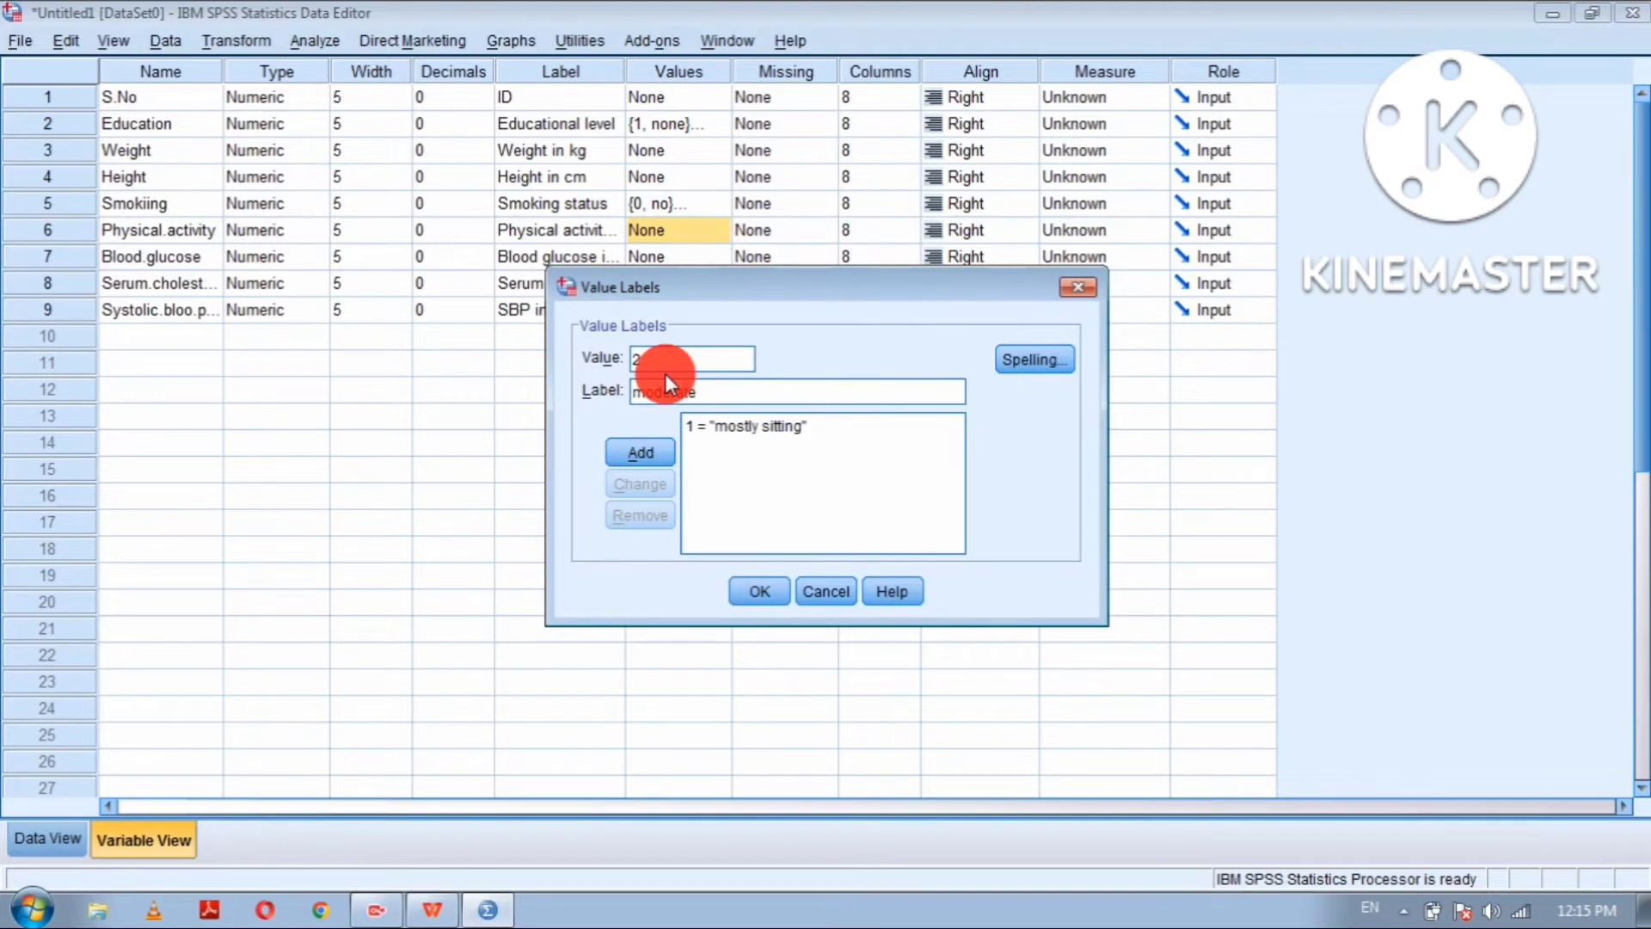
{"action": "key", "text": "Return"}
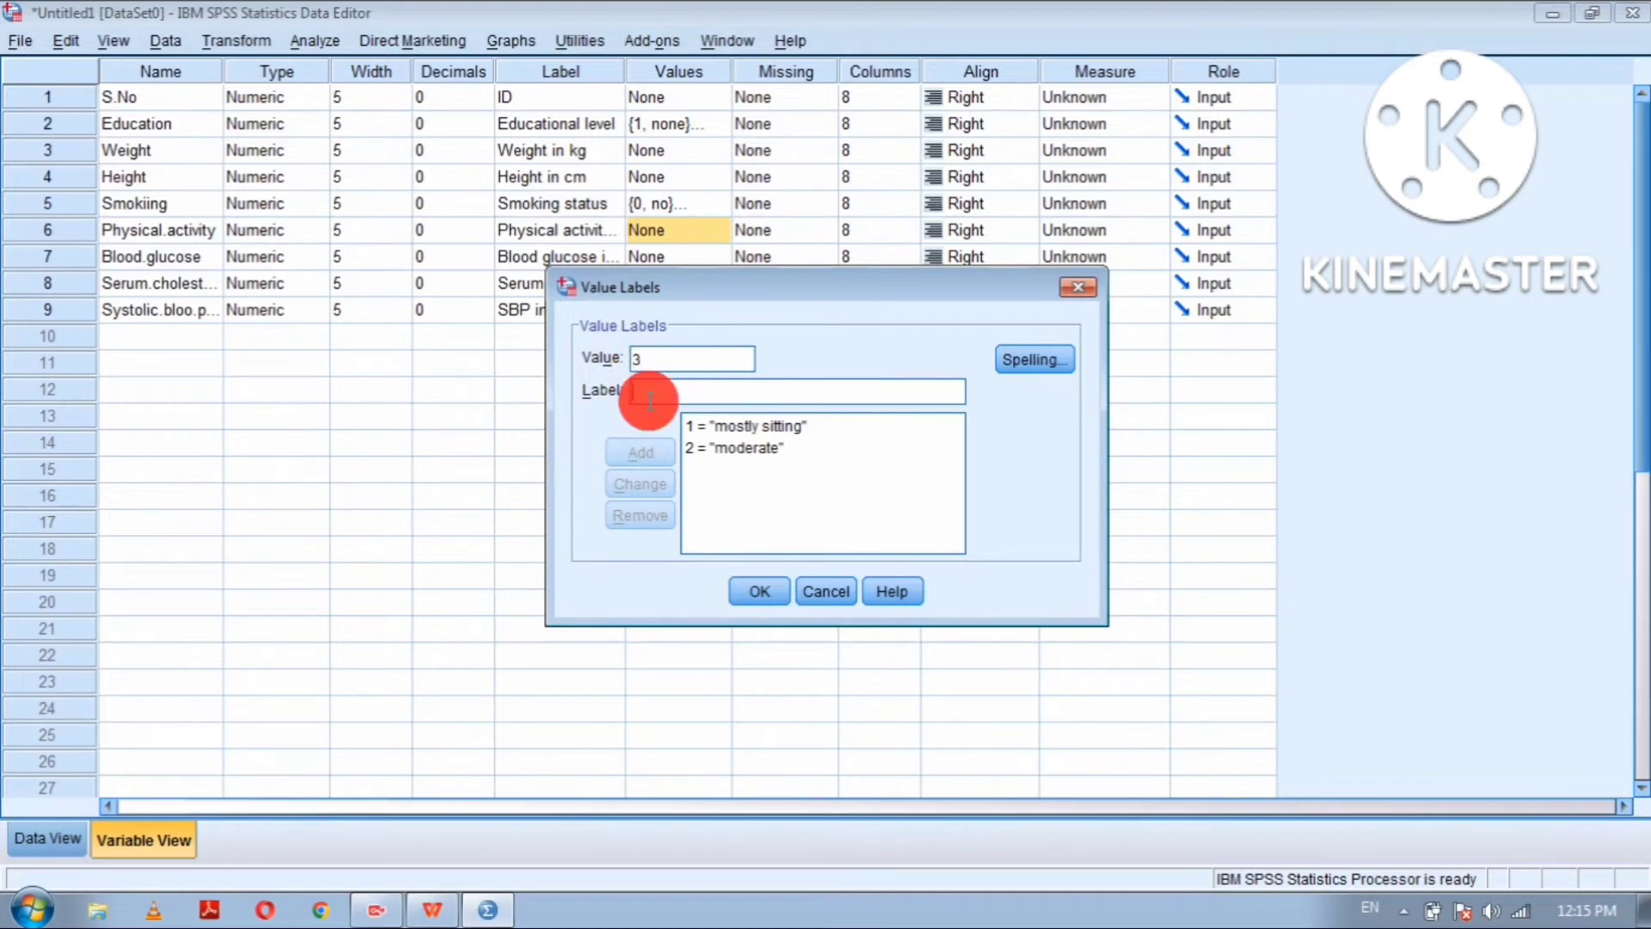
{"action": "type", "text": "heavy"}
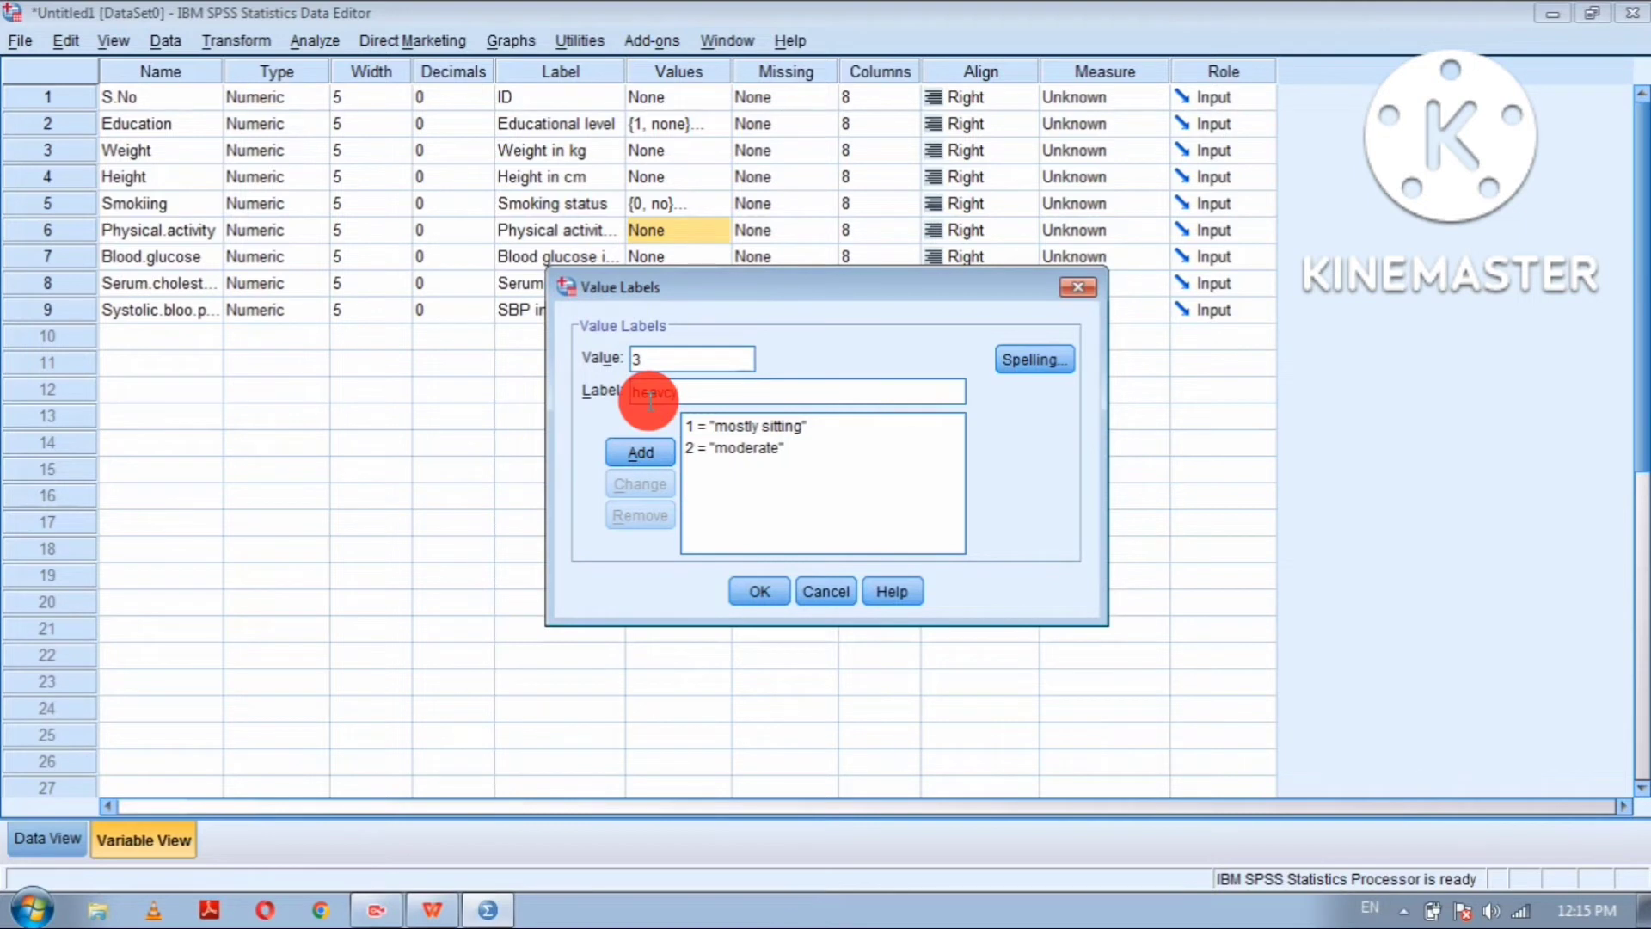
{"action": "key", "text": "BackSpace"}
{"action": "key", "text": "BackSpace"}
{"action": "key", "text": "Return"}
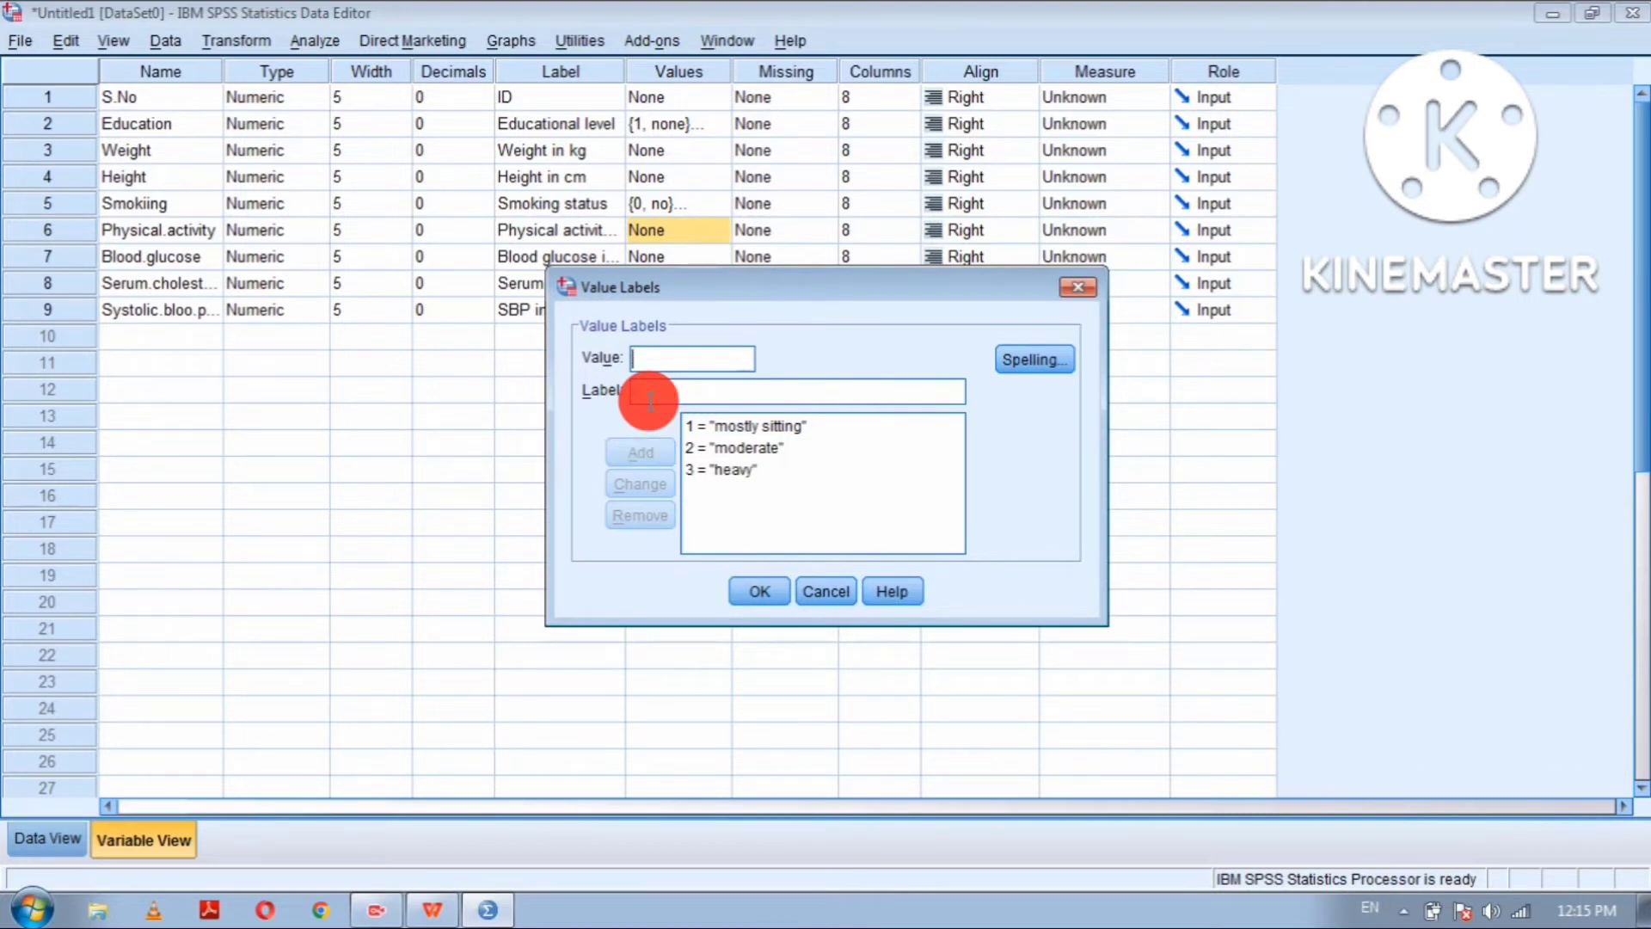
Step: Apply the Physical.activity value labels and set the alignment of all nine variables to Left
{"action": "left_click", "coordinate": [762, 593]}
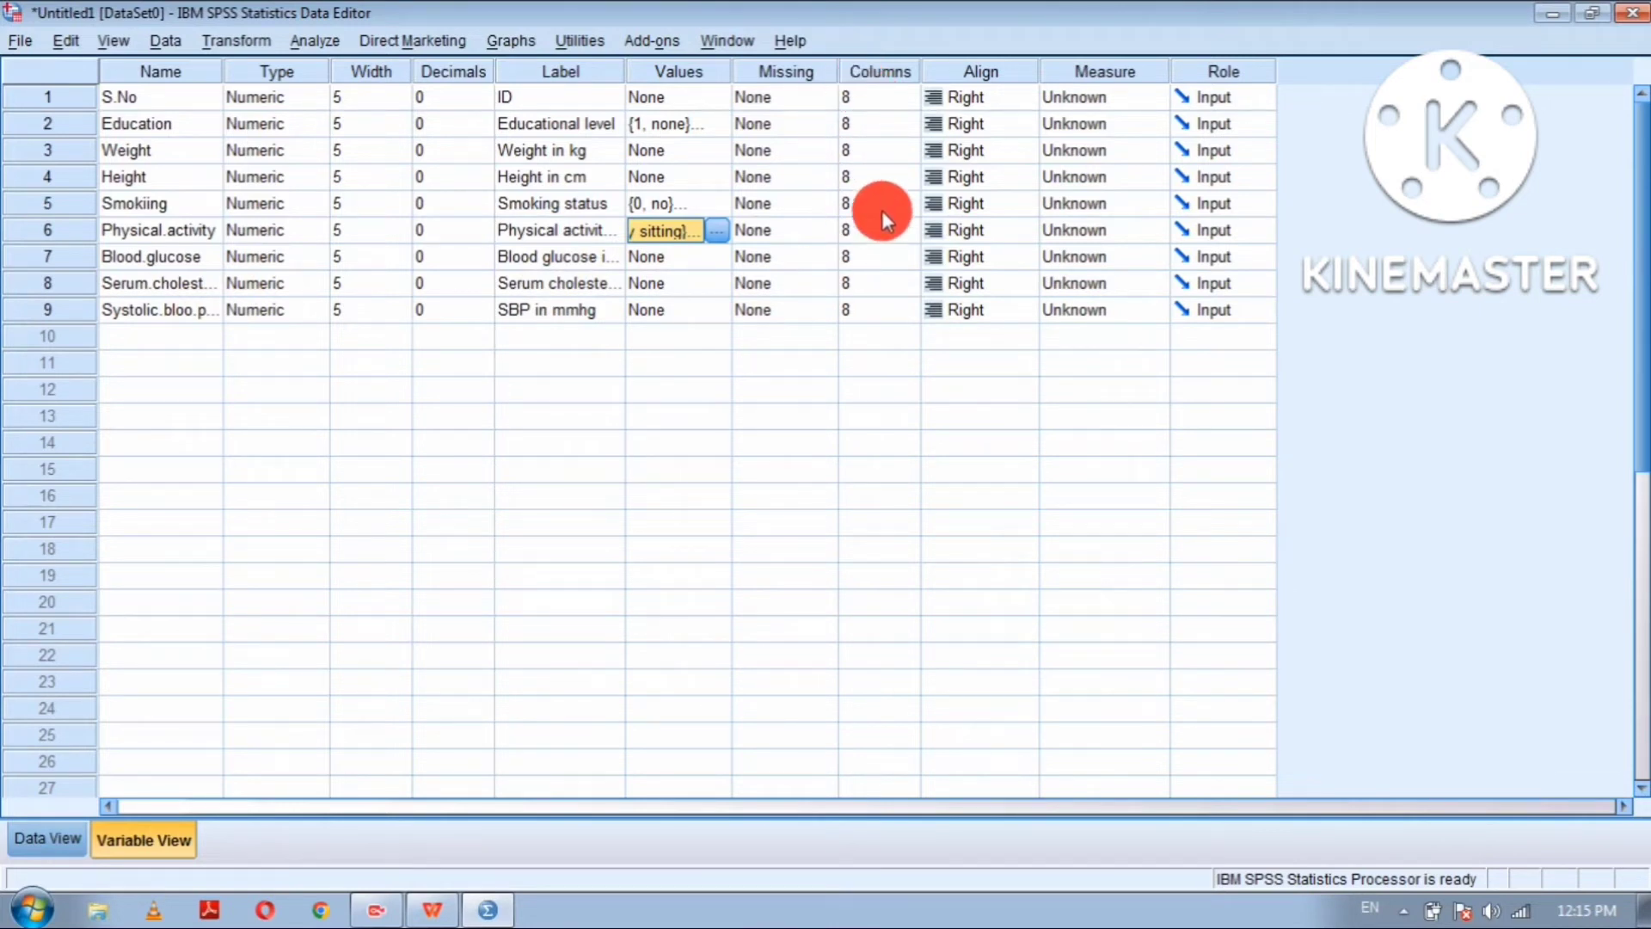
{"action": "left_click", "coordinate": [989, 99]}
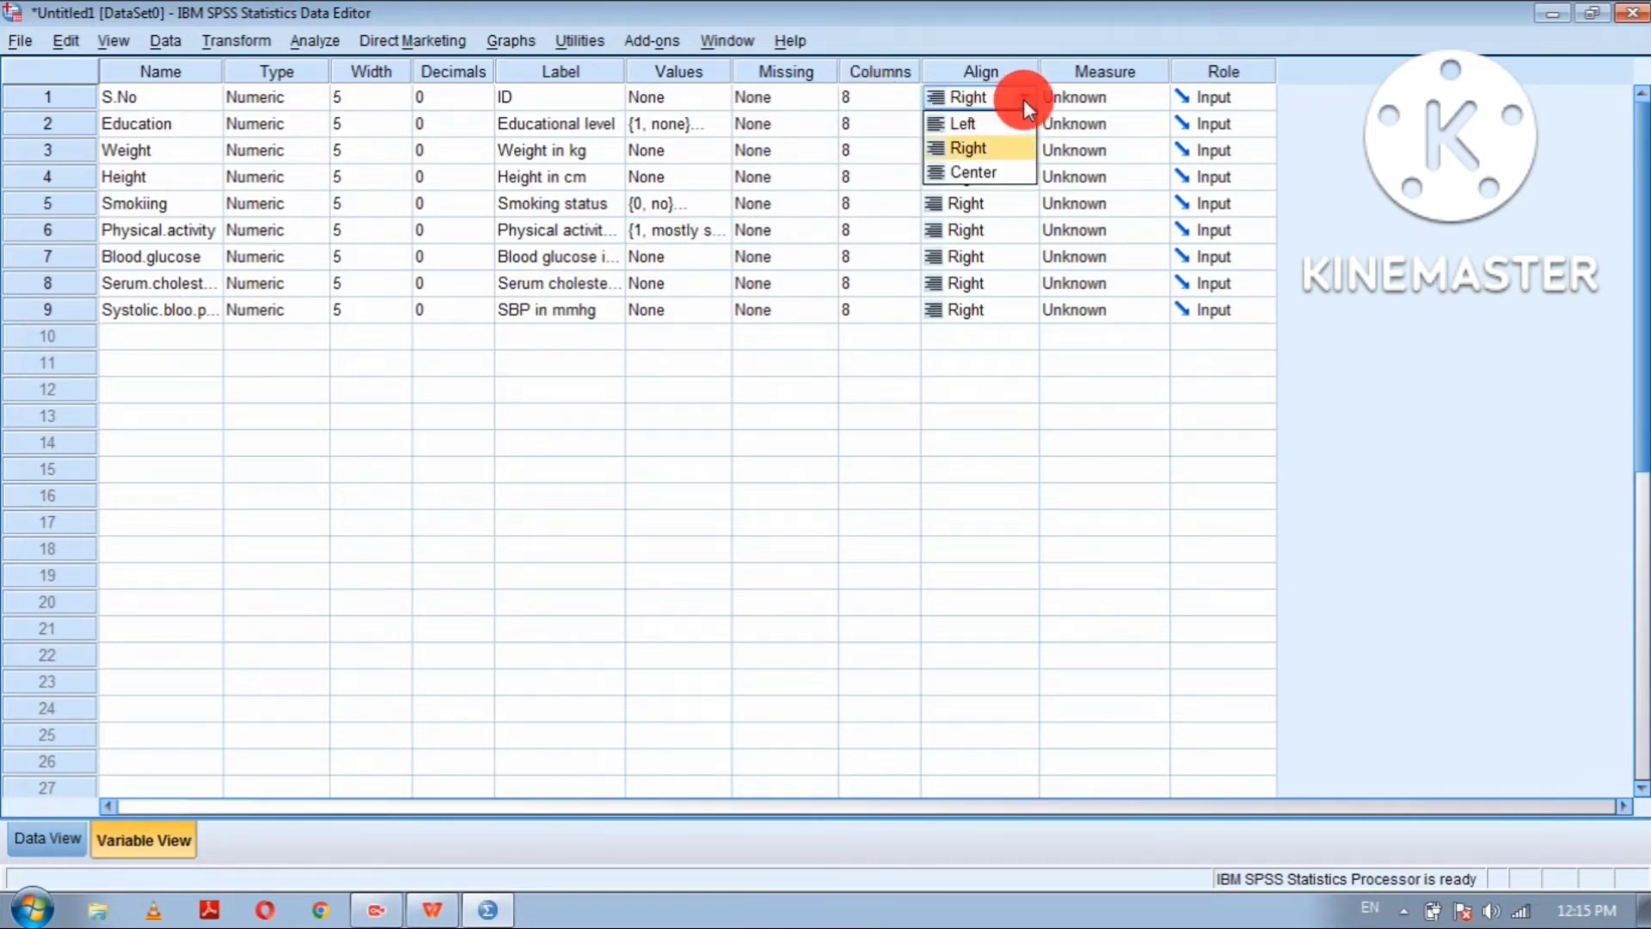
{"action": "left_click", "coordinate": [1024, 99]}
{"action": "left_click", "coordinate": [1027, 100]}
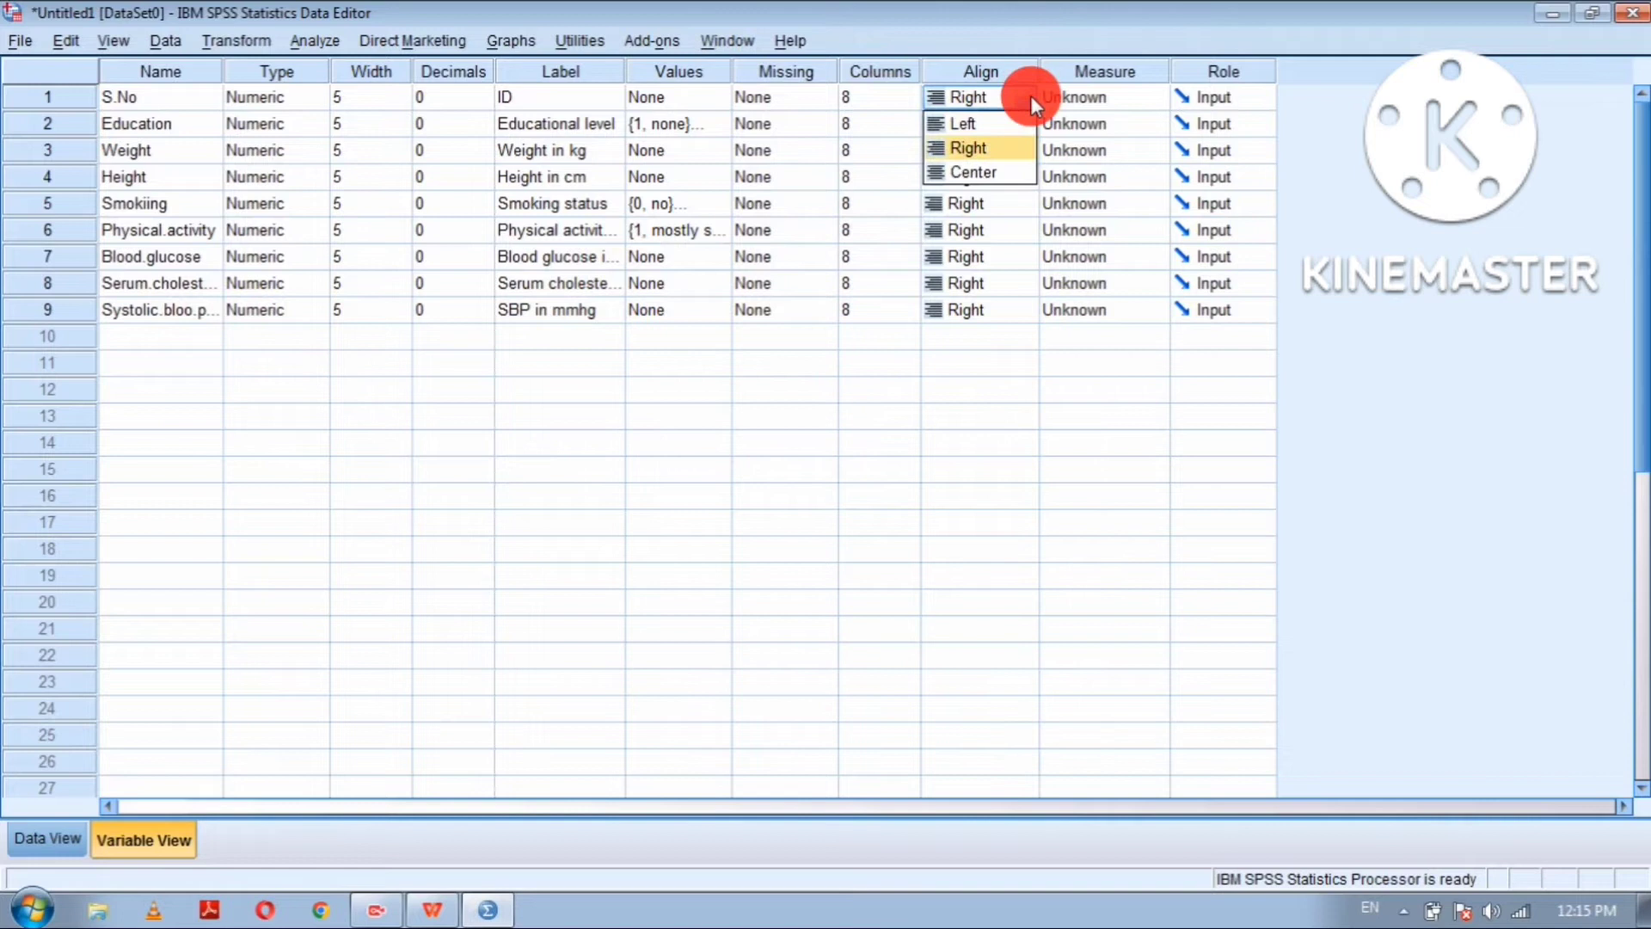
{"action": "left_click", "coordinate": [959, 126]}
{"action": "left_click", "coordinate": [985, 125]}
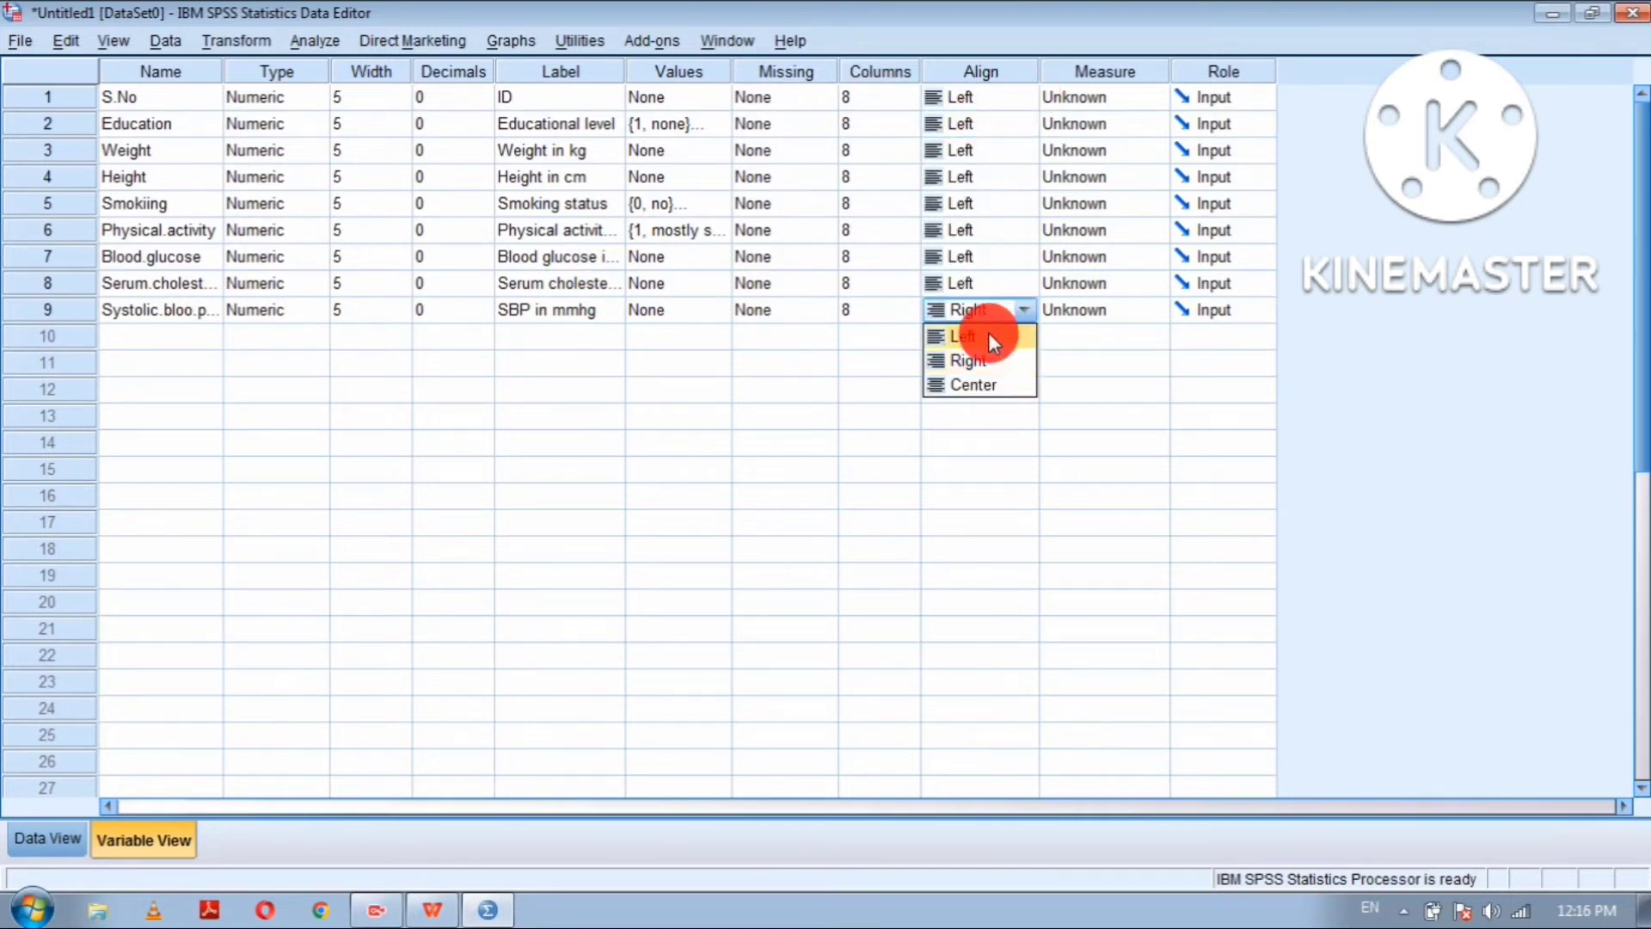
{"action": "left_click", "coordinate": [986, 328]}
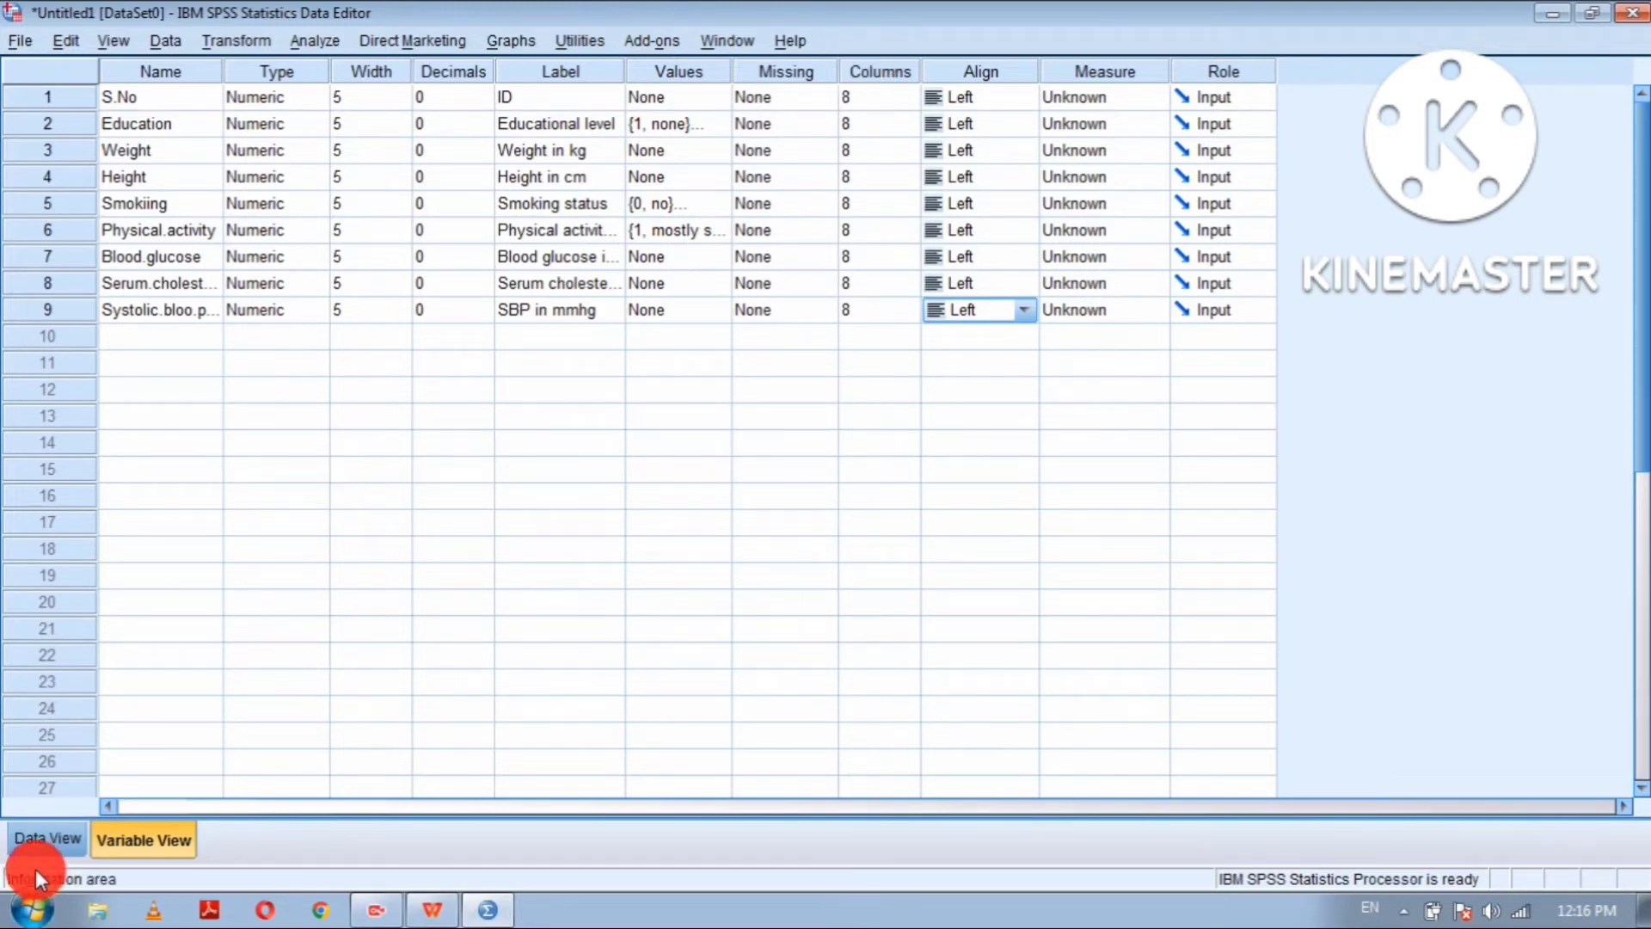
Step: Set the display column width of the Physical.activity variable to 15 and check it in the data sheet
{"action": "left_click", "coordinate": [45, 842]}
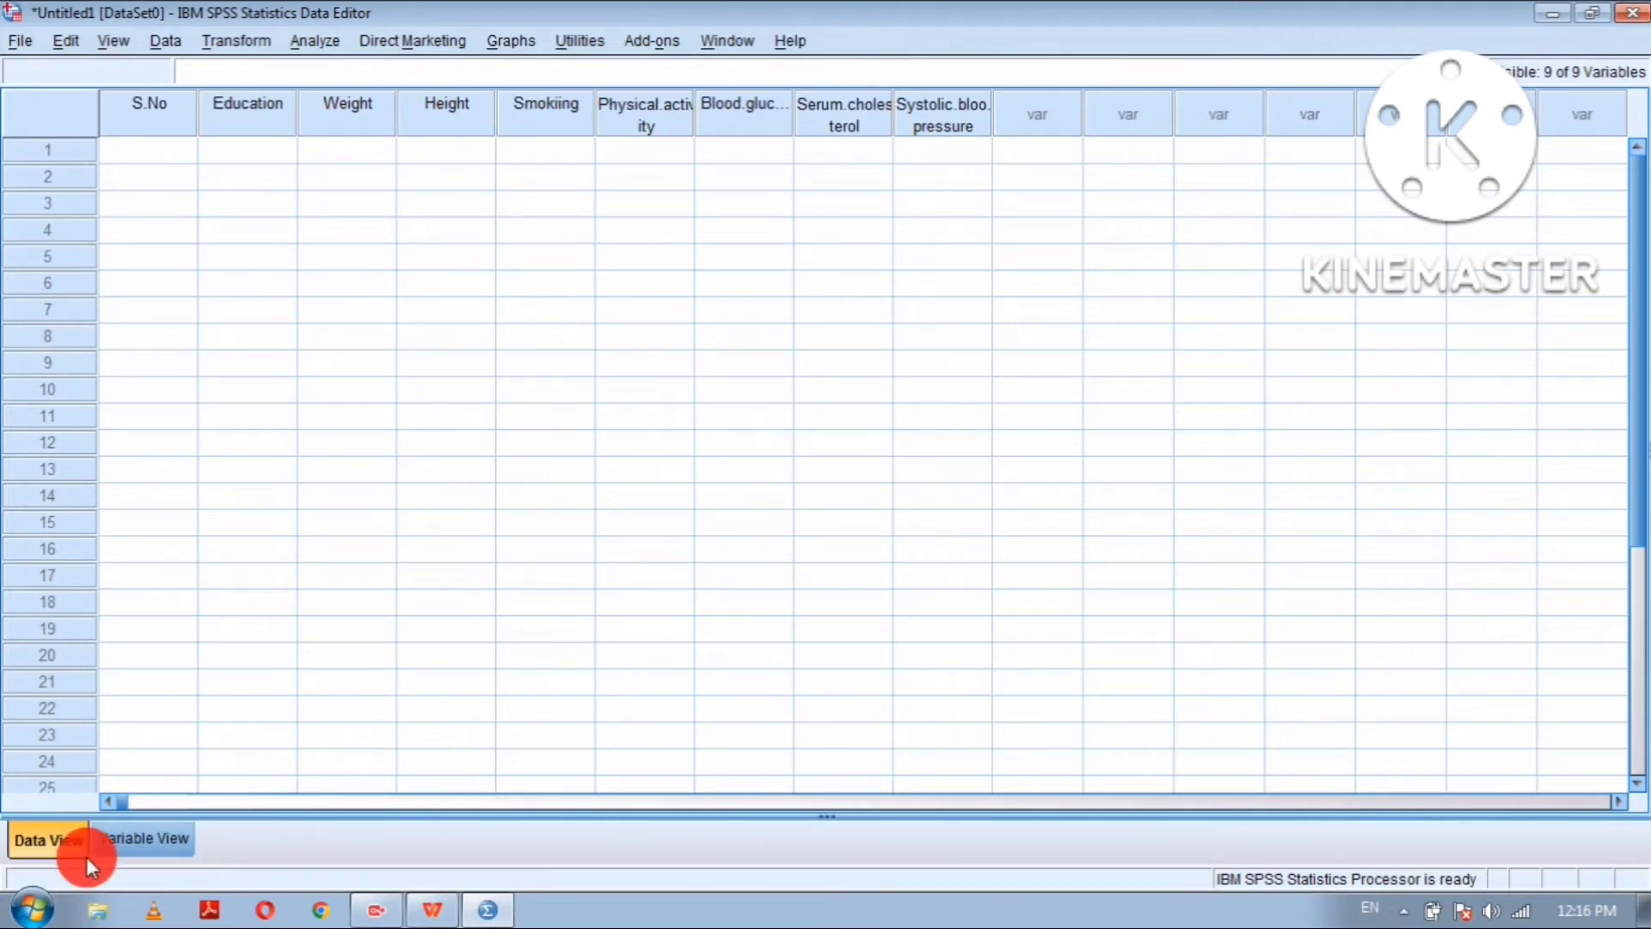
{"action": "left_click", "coordinate": [115, 834]}
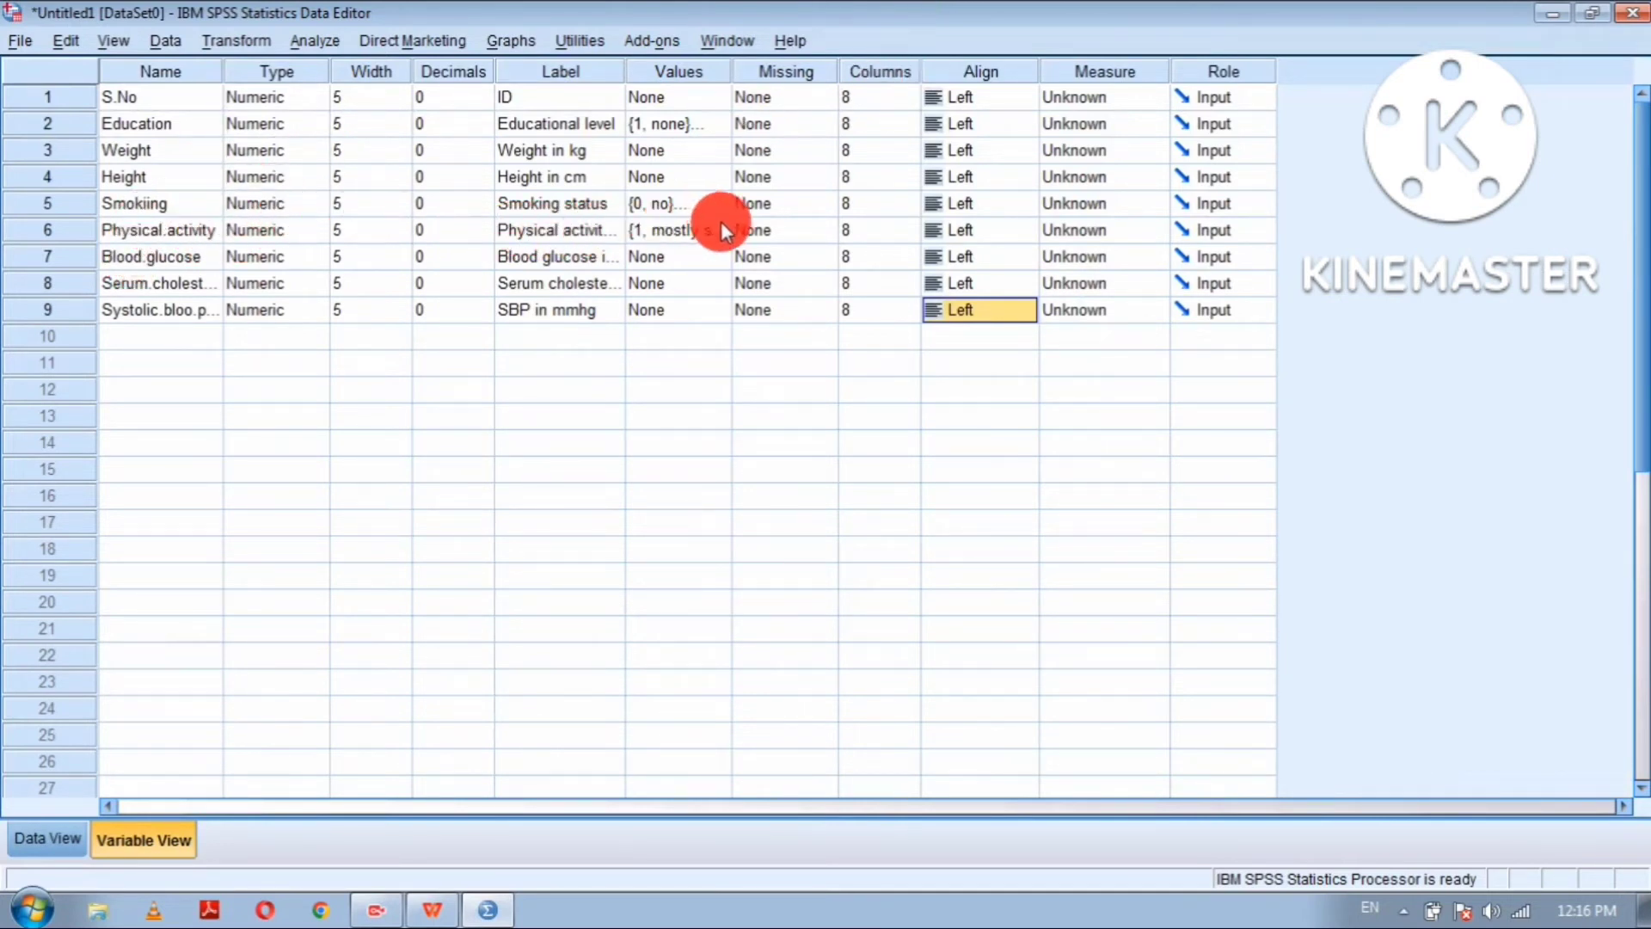
{"action": "left_click", "coordinate": [845, 229]}
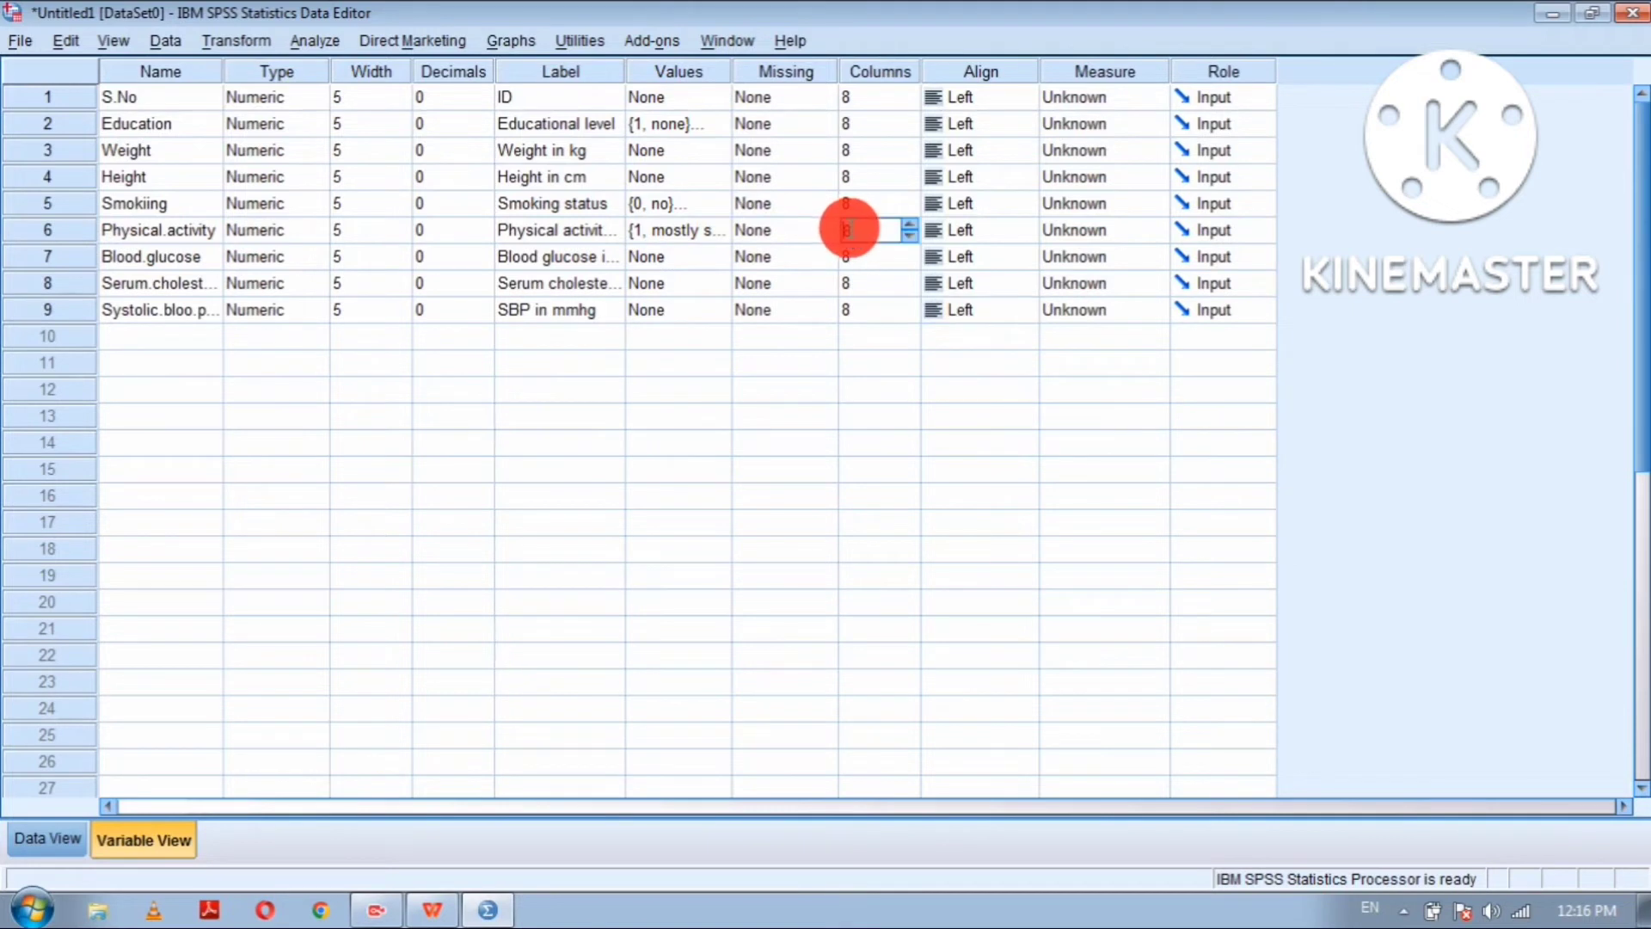
{"action": "left_click", "coordinate": [911, 221]}
{"action": "left_click", "coordinate": [908, 222]}
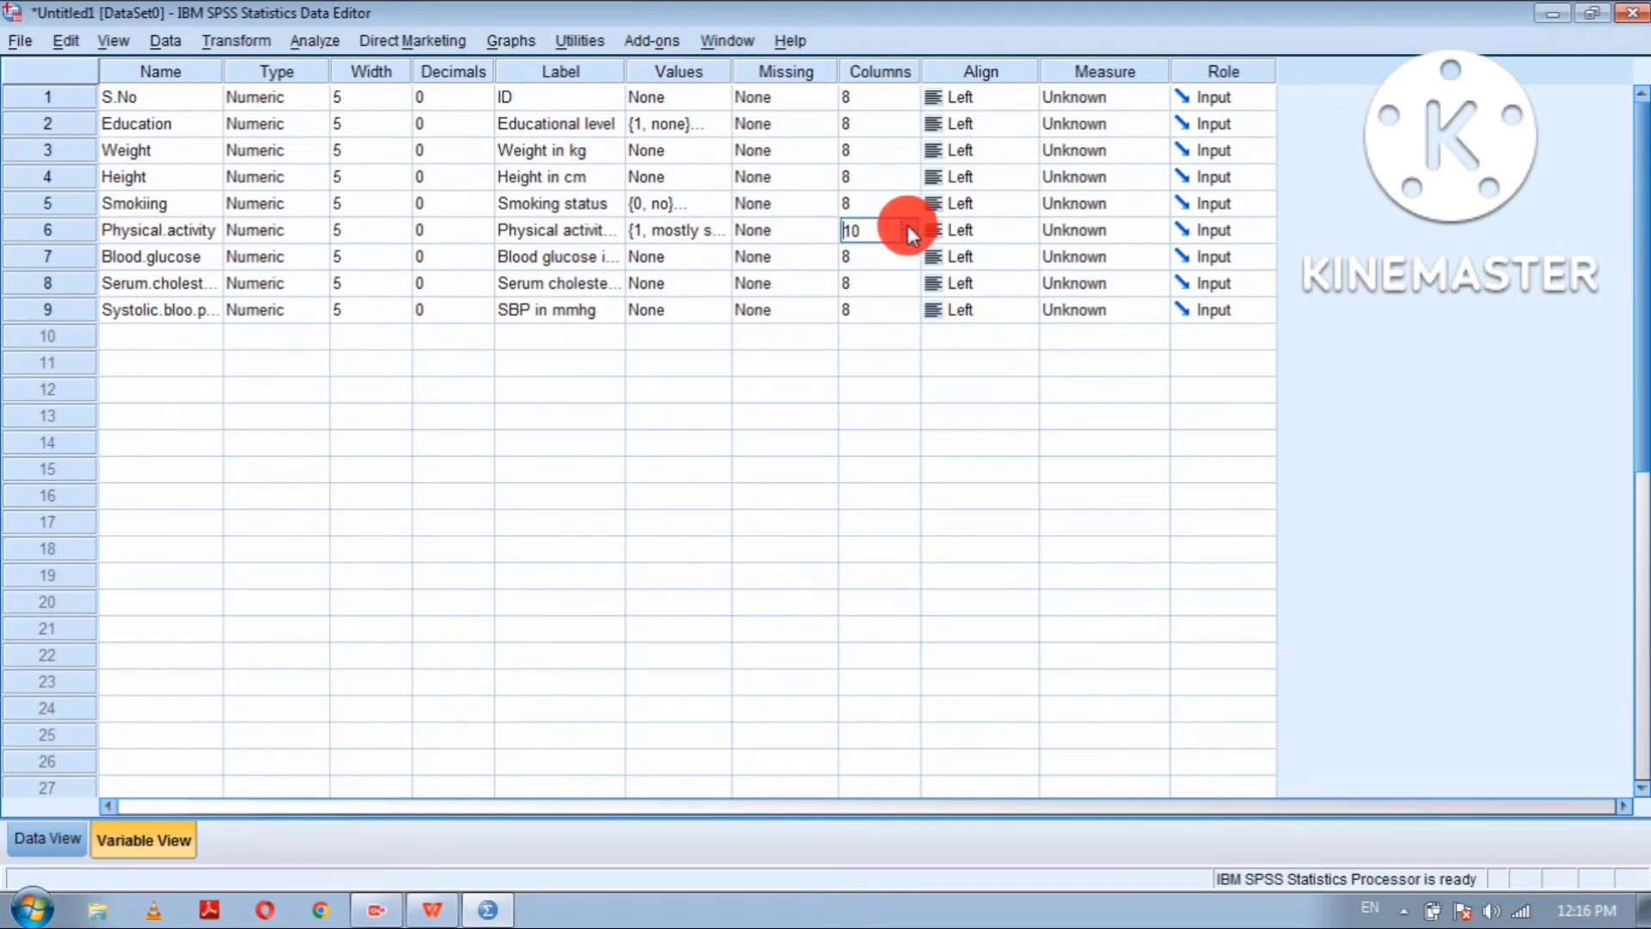
{"action": "left_click", "coordinate": [906, 225]}
{"action": "left_click", "coordinate": [906, 225]}
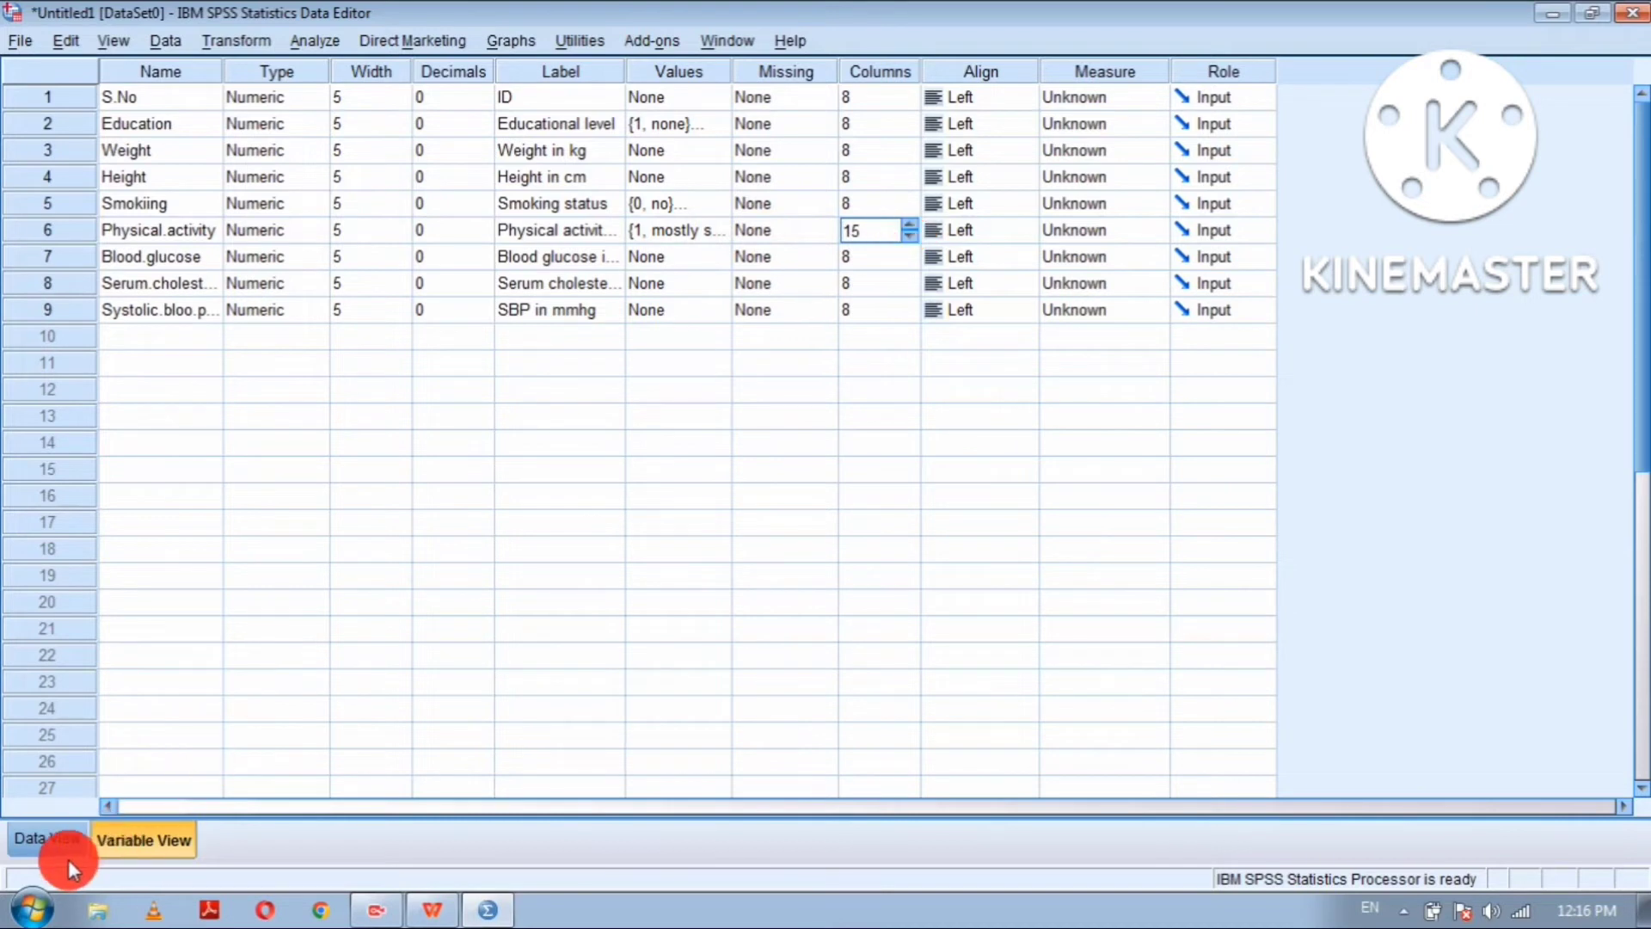
{"action": "left_click", "coordinate": [54, 841]}
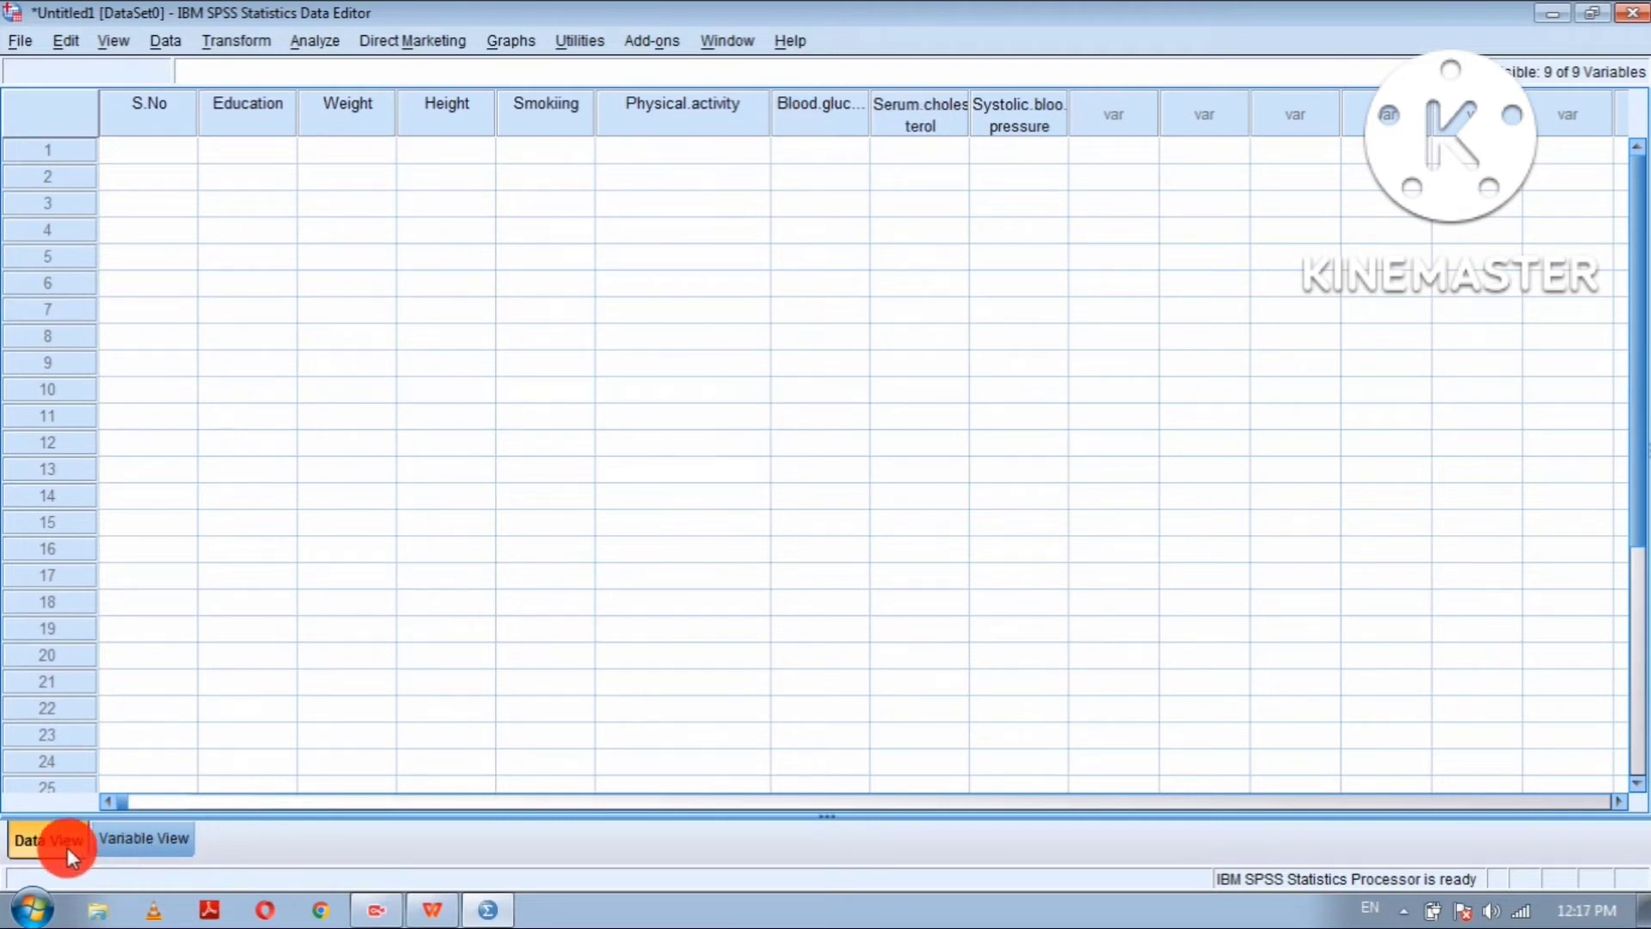
Step: Set the display column widths of the Blood.glucose and serum cholesterol variables to 11
{"action": "left_click", "coordinate": [160, 842]}
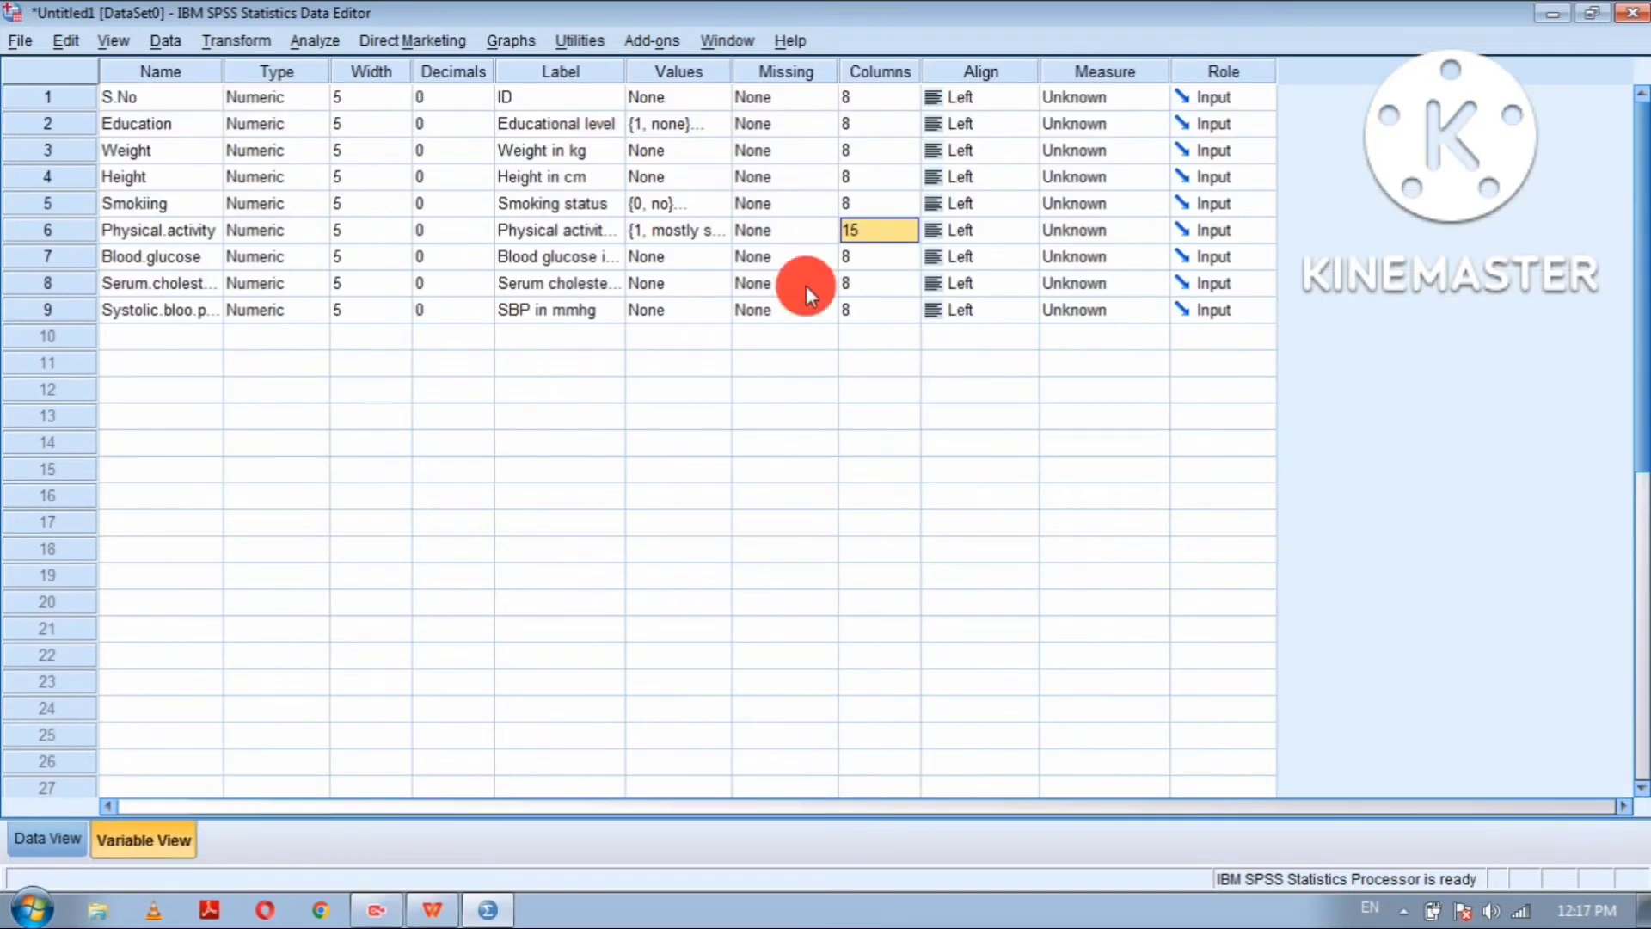
{"action": "left_click", "coordinate": [865, 263]}
{"action": "left_click", "coordinate": [911, 250]}
{"action": "left_click", "coordinate": [911, 249]}
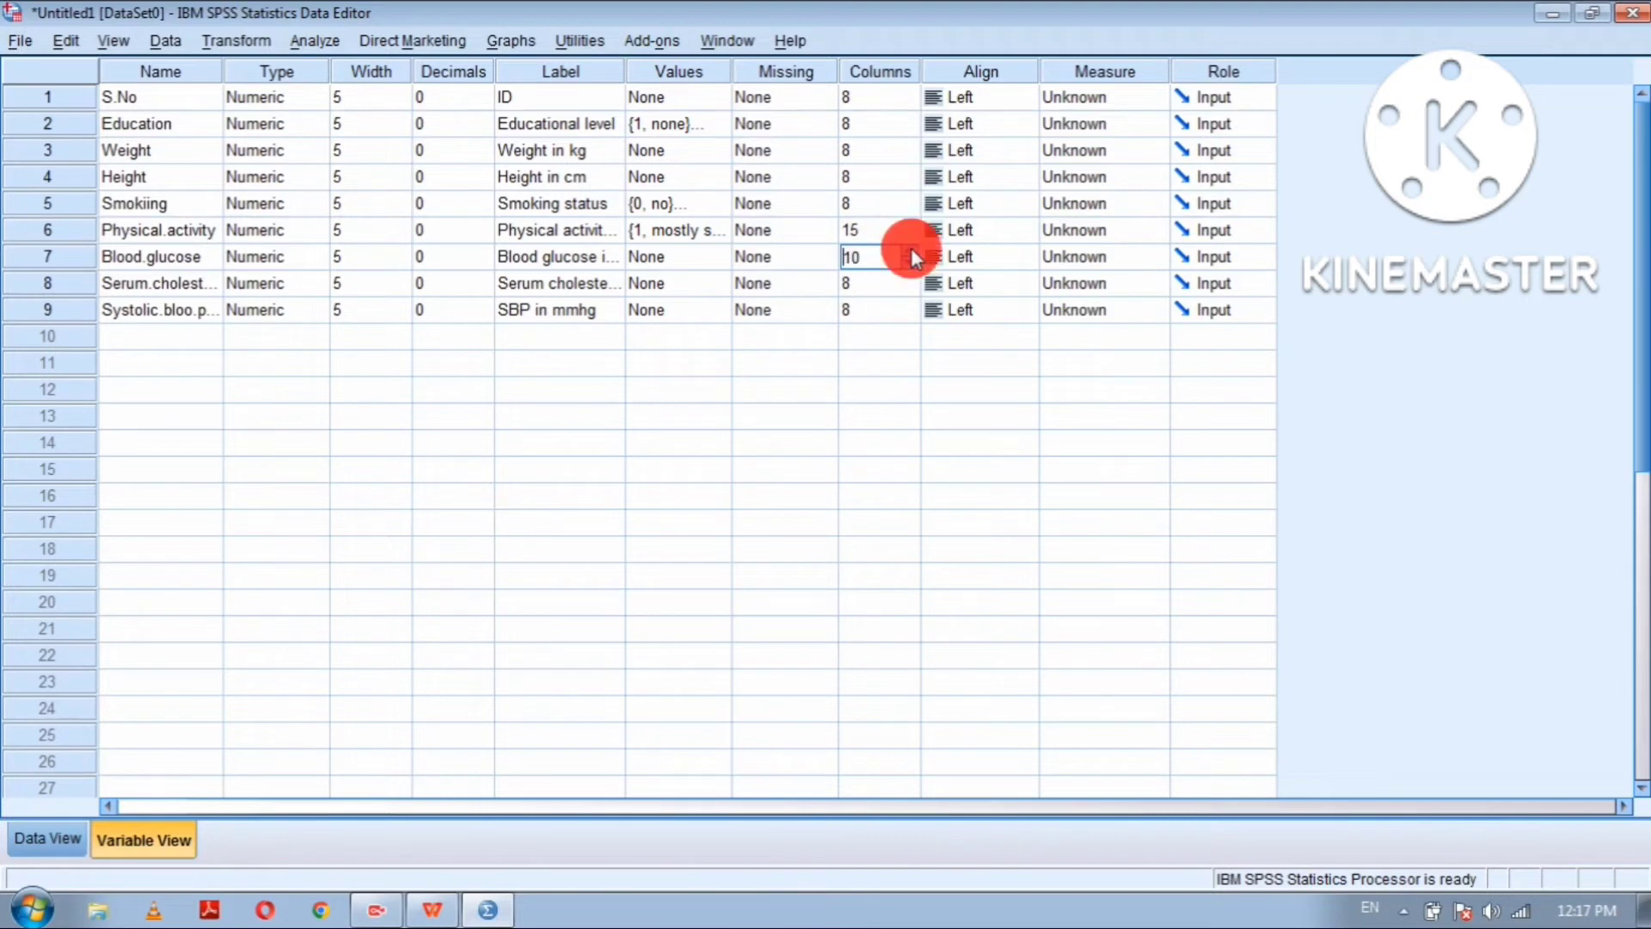
{"action": "left_click", "coordinate": [911, 250]}
{"action": "left_click", "coordinate": [894, 287]}
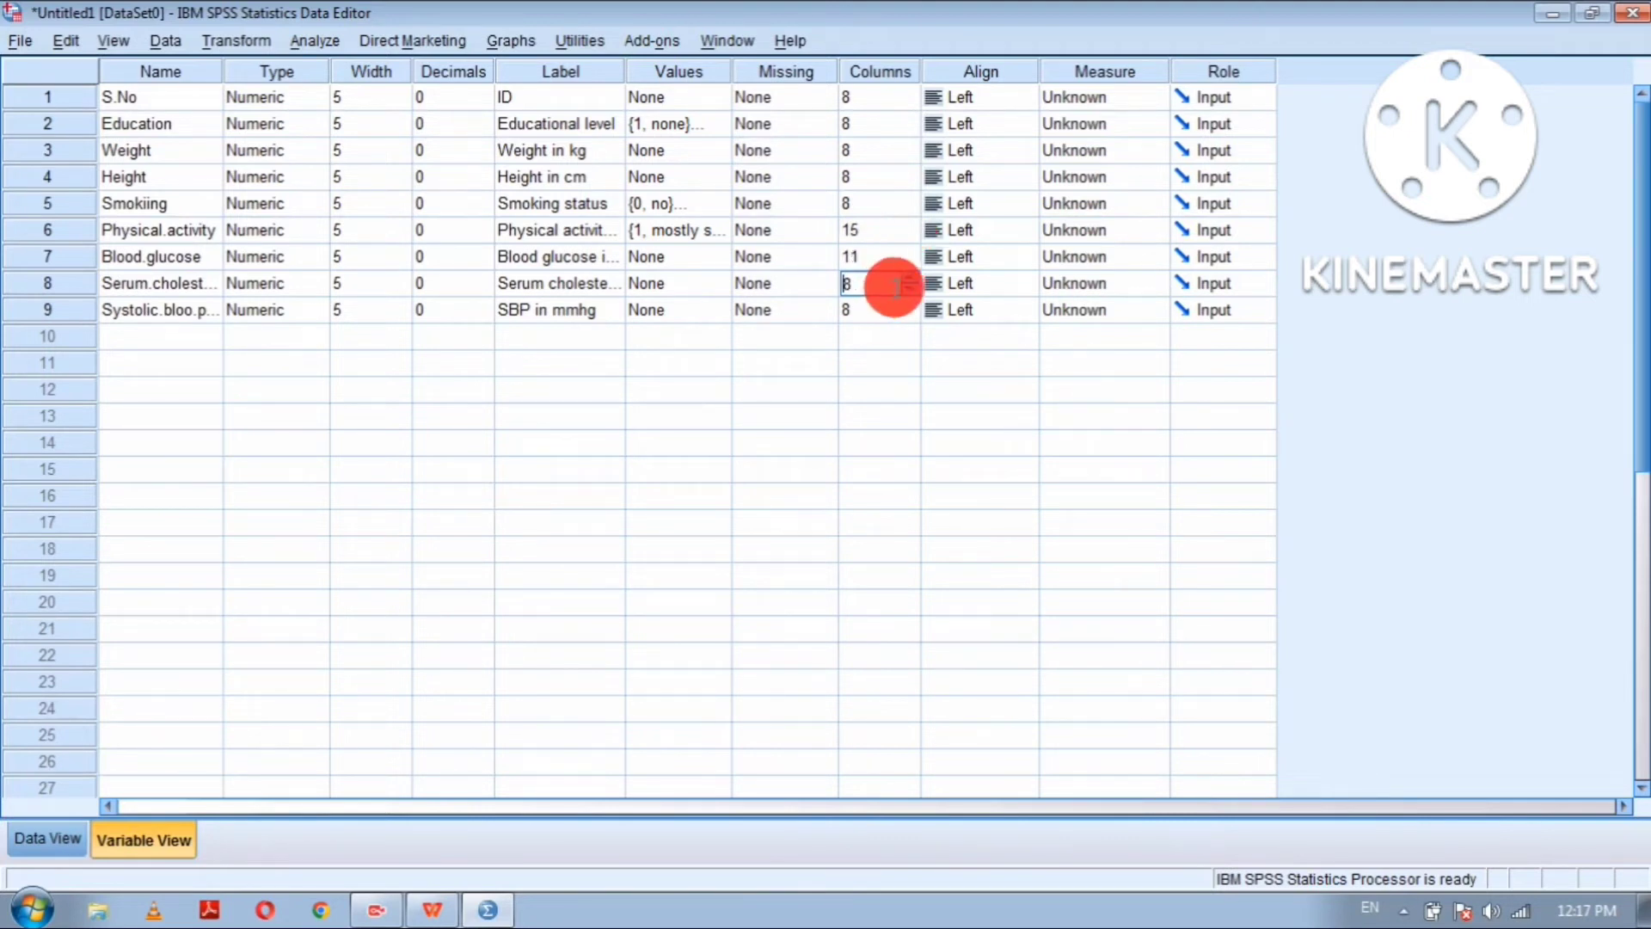
{"action": "left_click", "coordinate": [907, 278]}
{"action": "left_click", "coordinate": [907, 278]}
{"action": "left_click", "coordinate": [908, 278]}
Step: Set the display column width of the Systolic.bloo.pressure variable to 10 and return to the data sheet
{"action": "left_click", "coordinate": [912, 309]}
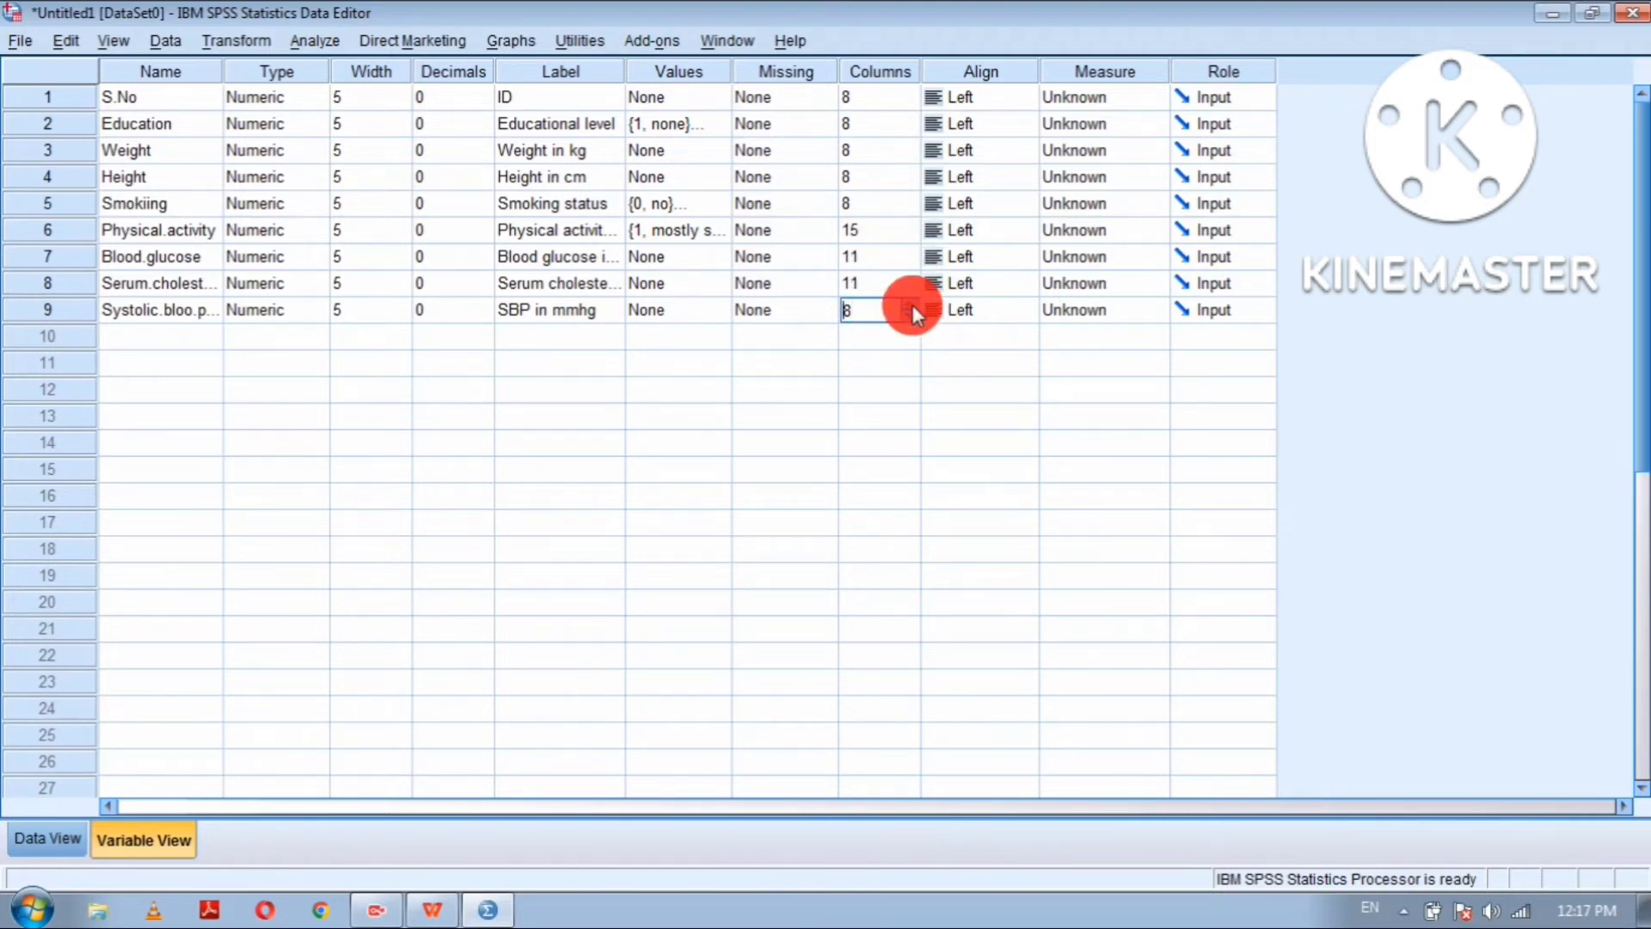
{"action": "left_click", "coordinate": [910, 304]}
{"action": "left_click", "coordinate": [910, 305]}
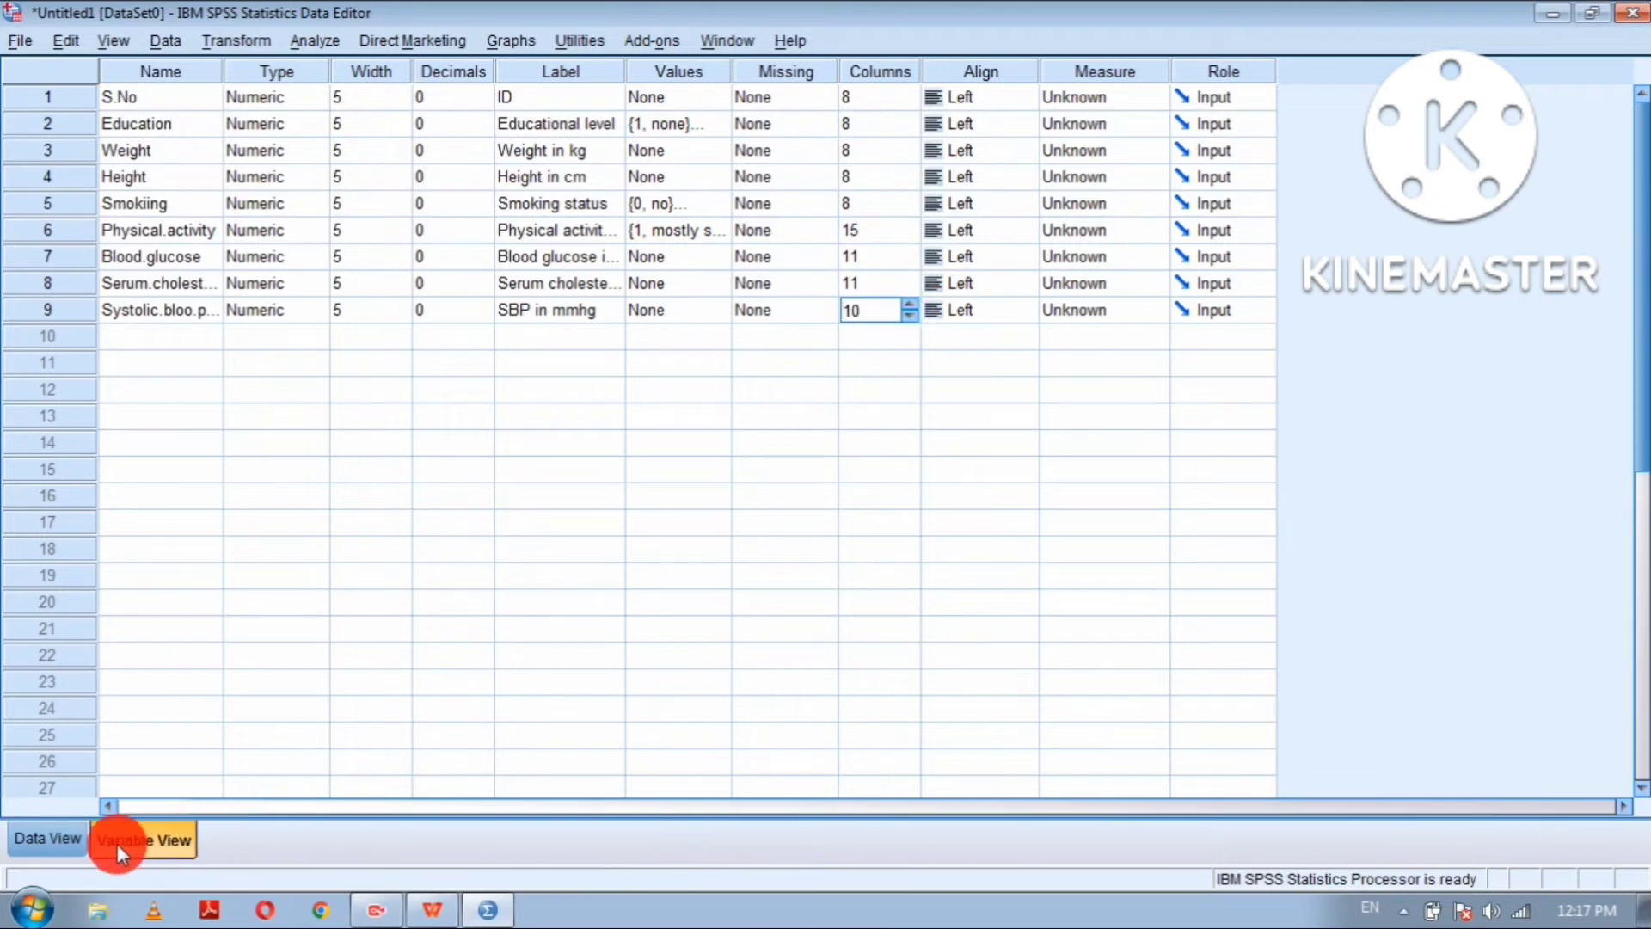
{"action": "left_click", "coordinate": [34, 839]}
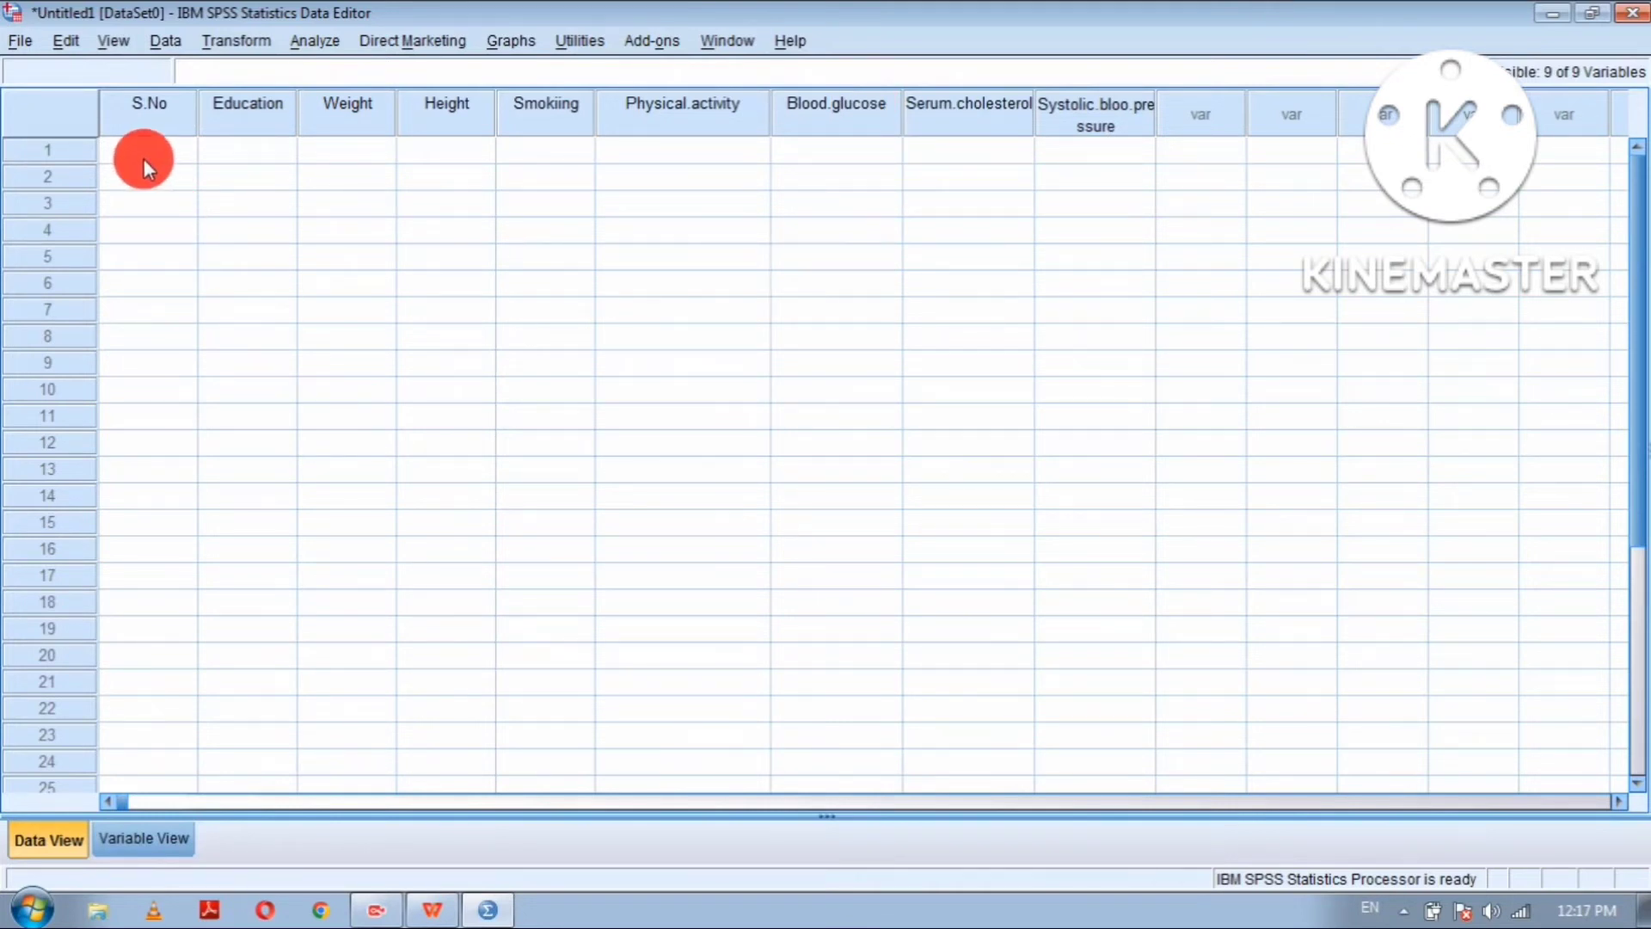
Step: Consult the data table in the Tutorial 1 WPS document, then enter 1 to 5 as S.No for cases 1 to 5 in SPSS
{"action": "left_click", "coordinate": [432, 910]}
{"action": "scroll", "coordinate": [565, 407], "scroll_direction": "down", "scroll_amount": 6}
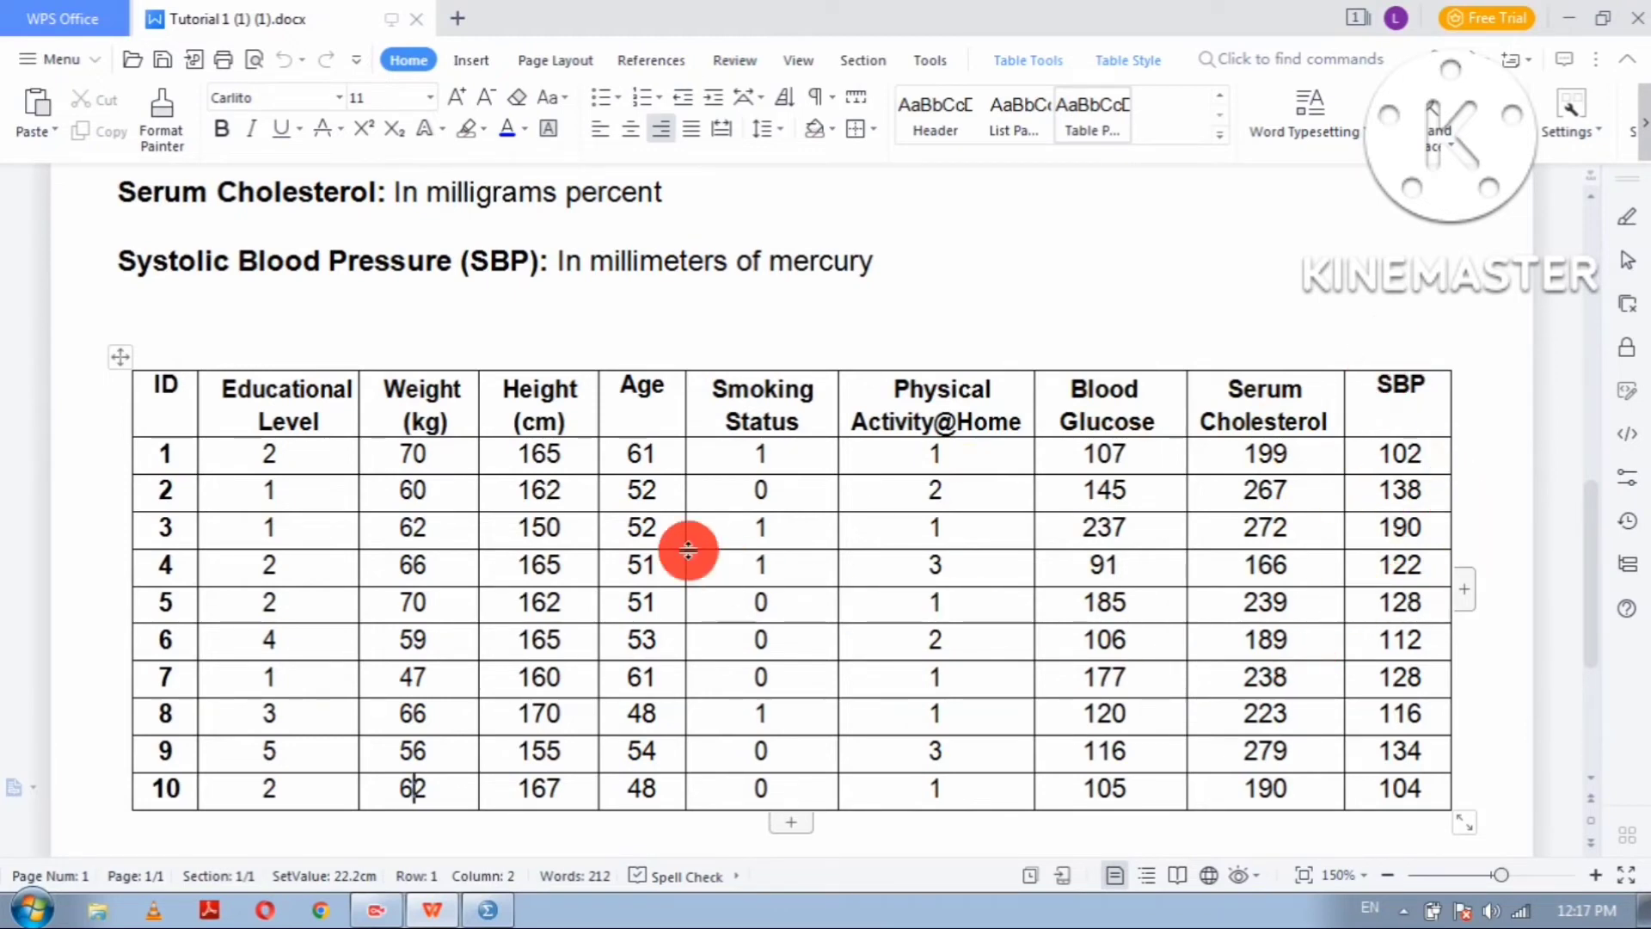
{"action": "left_click", "coordinate": [486, 913]}
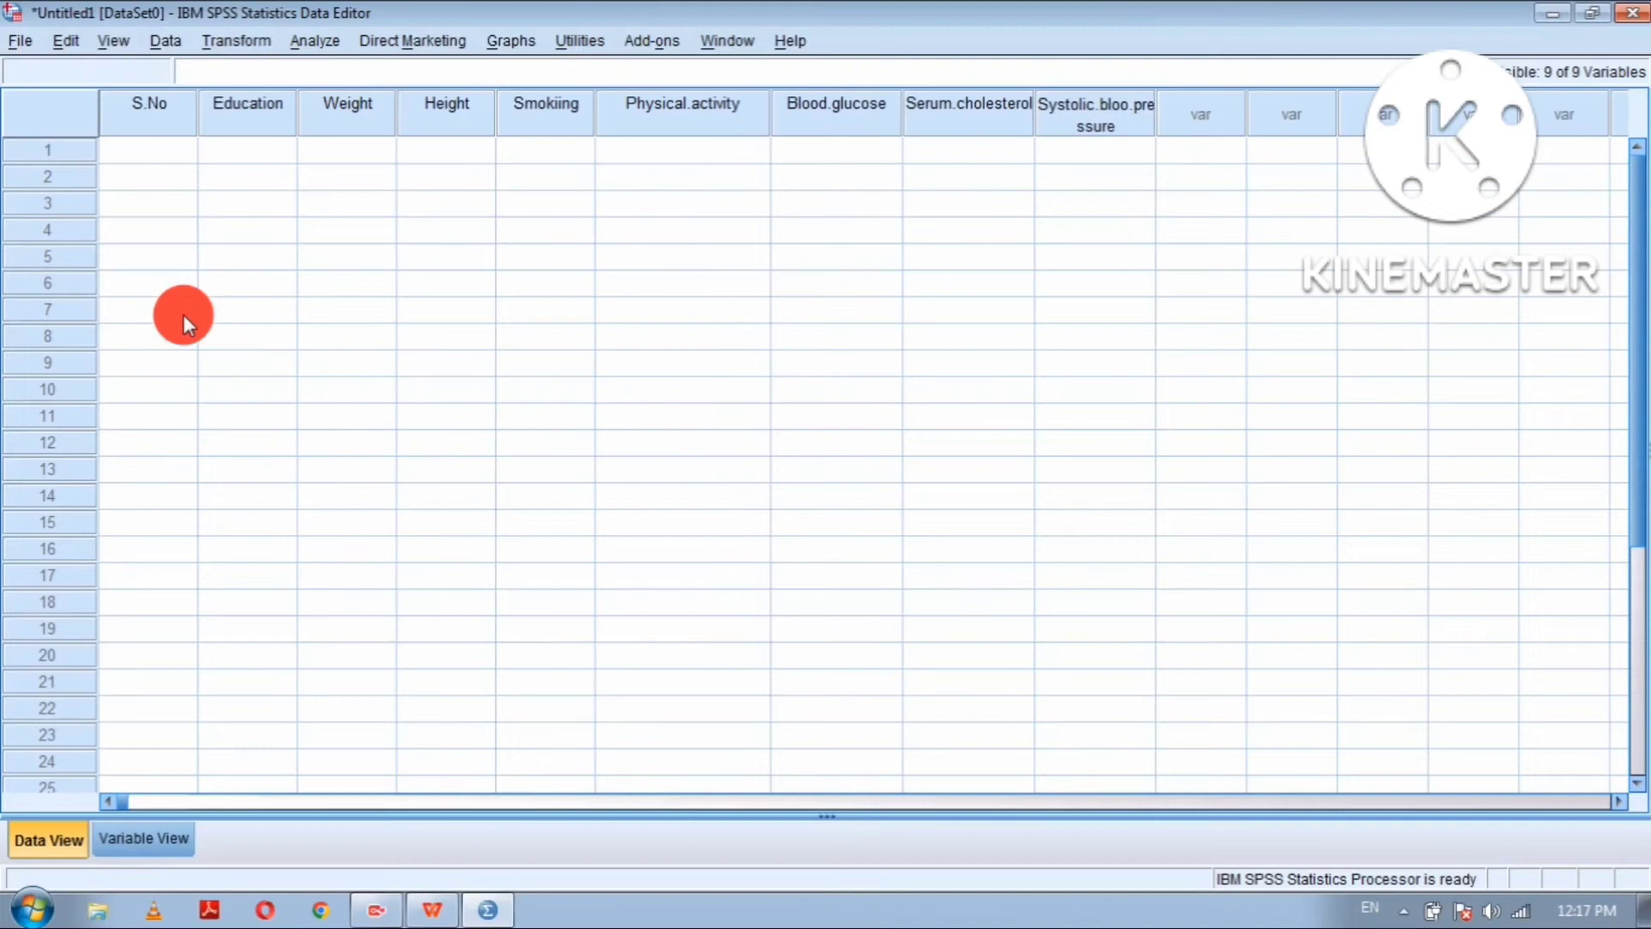
{"action": "left_click", "coordinate": [142, 157]}
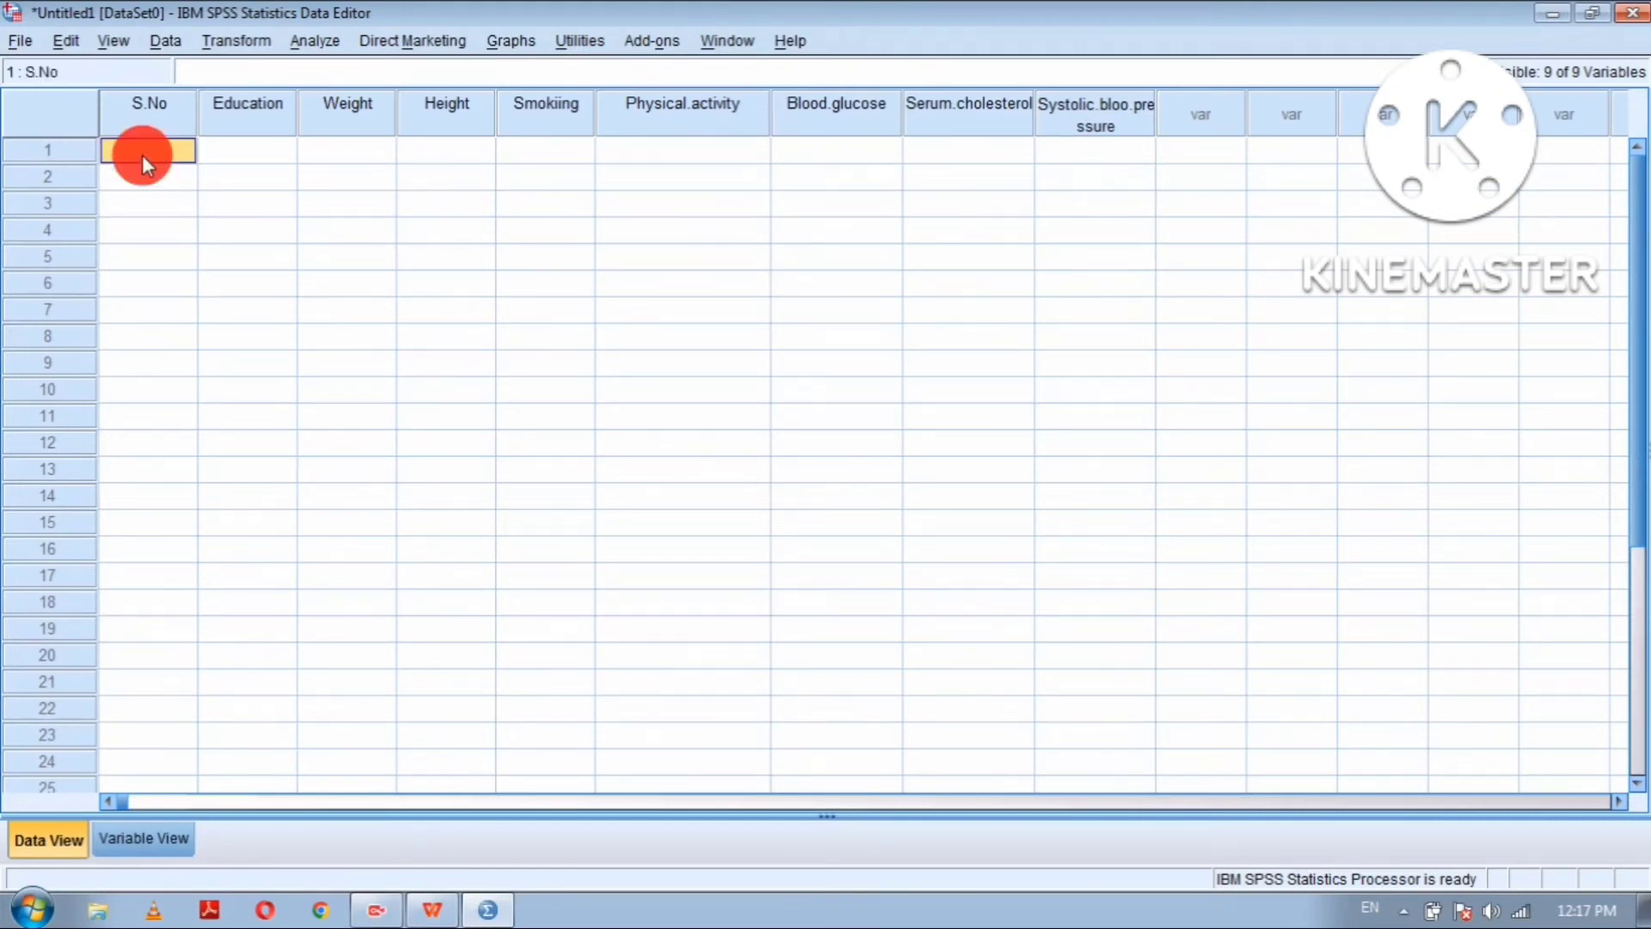
{"action": "type", "text": "1"}
{"action": "key", "text": "Return"}
{"action": "type", "text": "2"}
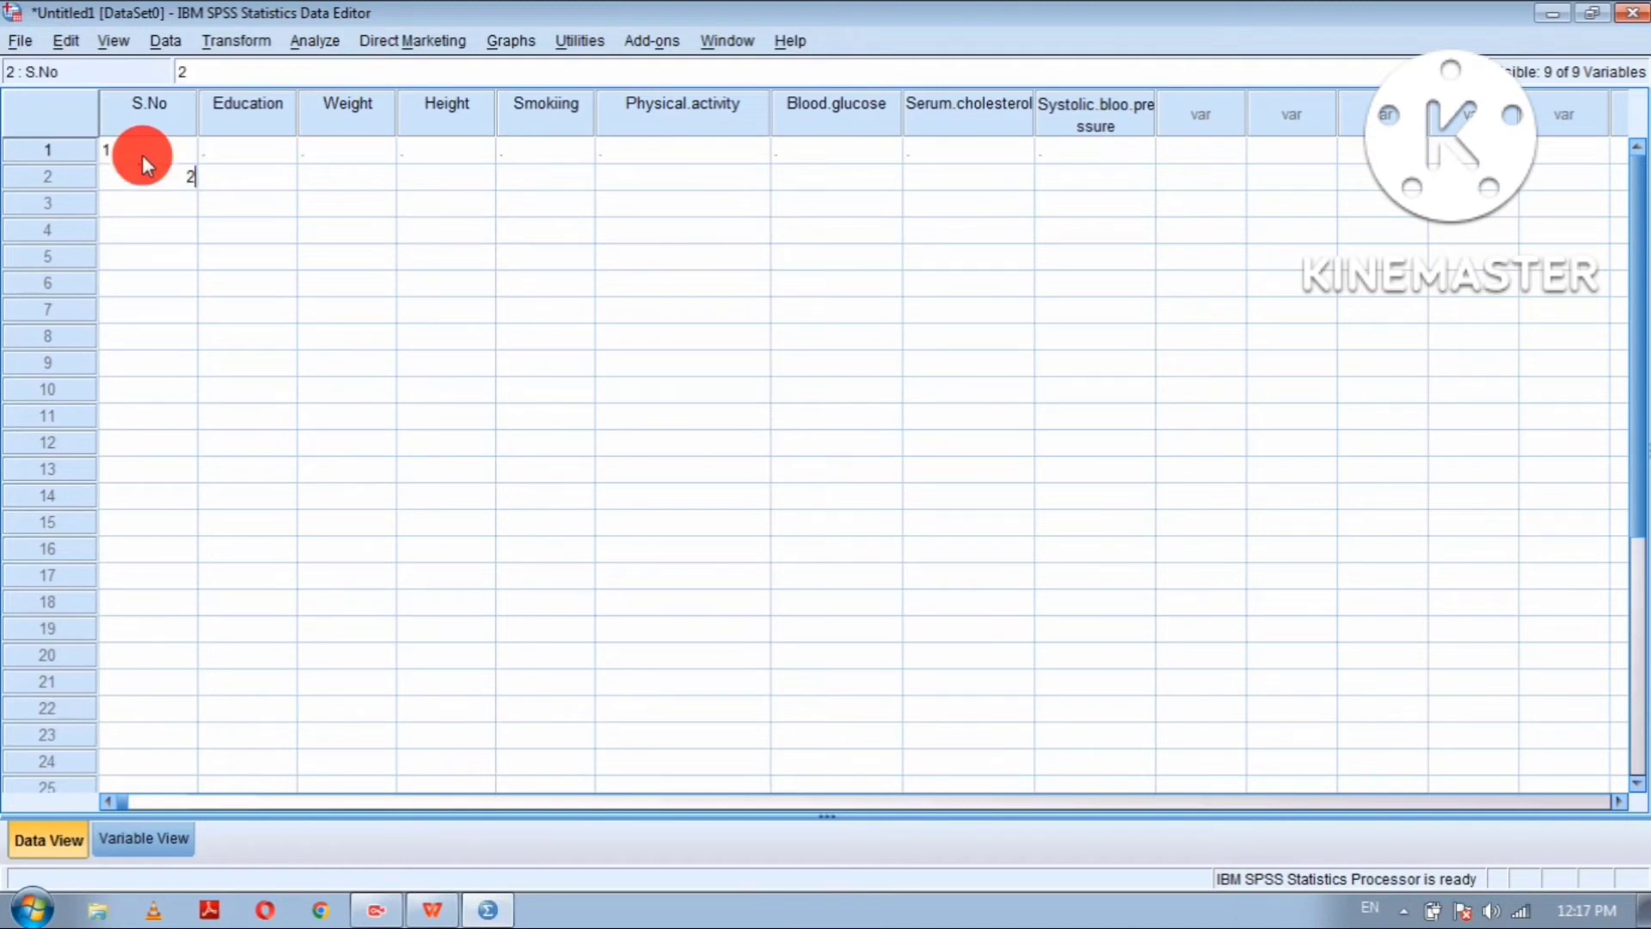
{"action": "key", "text": "Return"}
{"action": "type", "text": "3"}
{"action": "key", "text": "Return"}
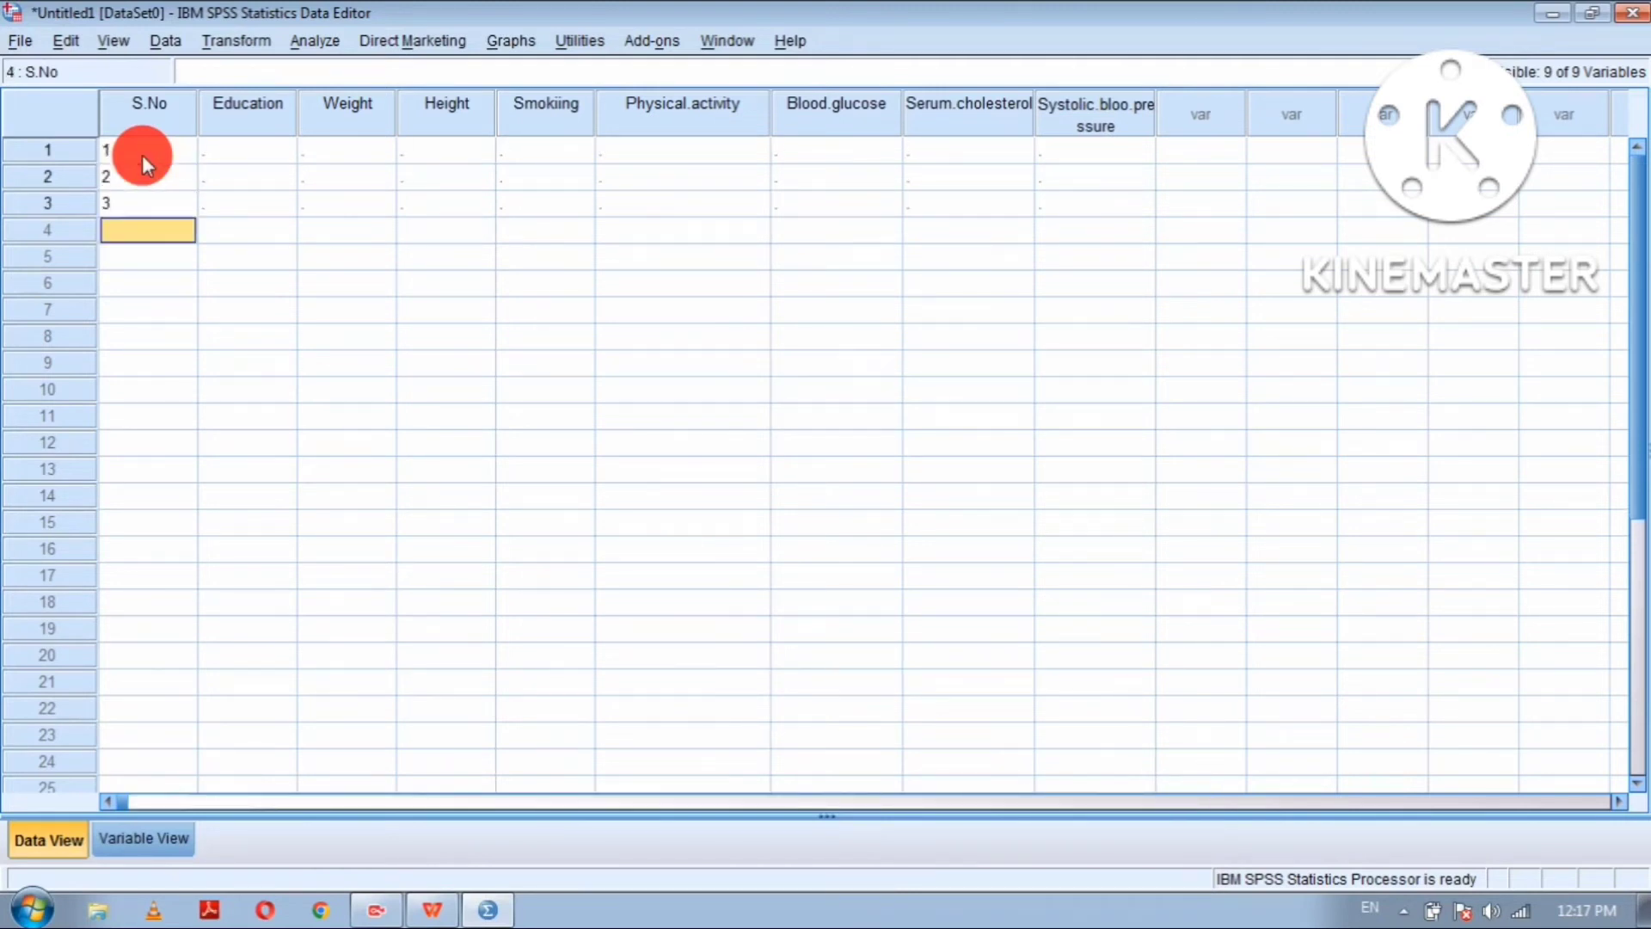
{"action": "type", "text": "4"}
{"action": "key", "text": "Return"}
{"action": "type", "text": "5"}
{"action": "key", "text": "Return"}
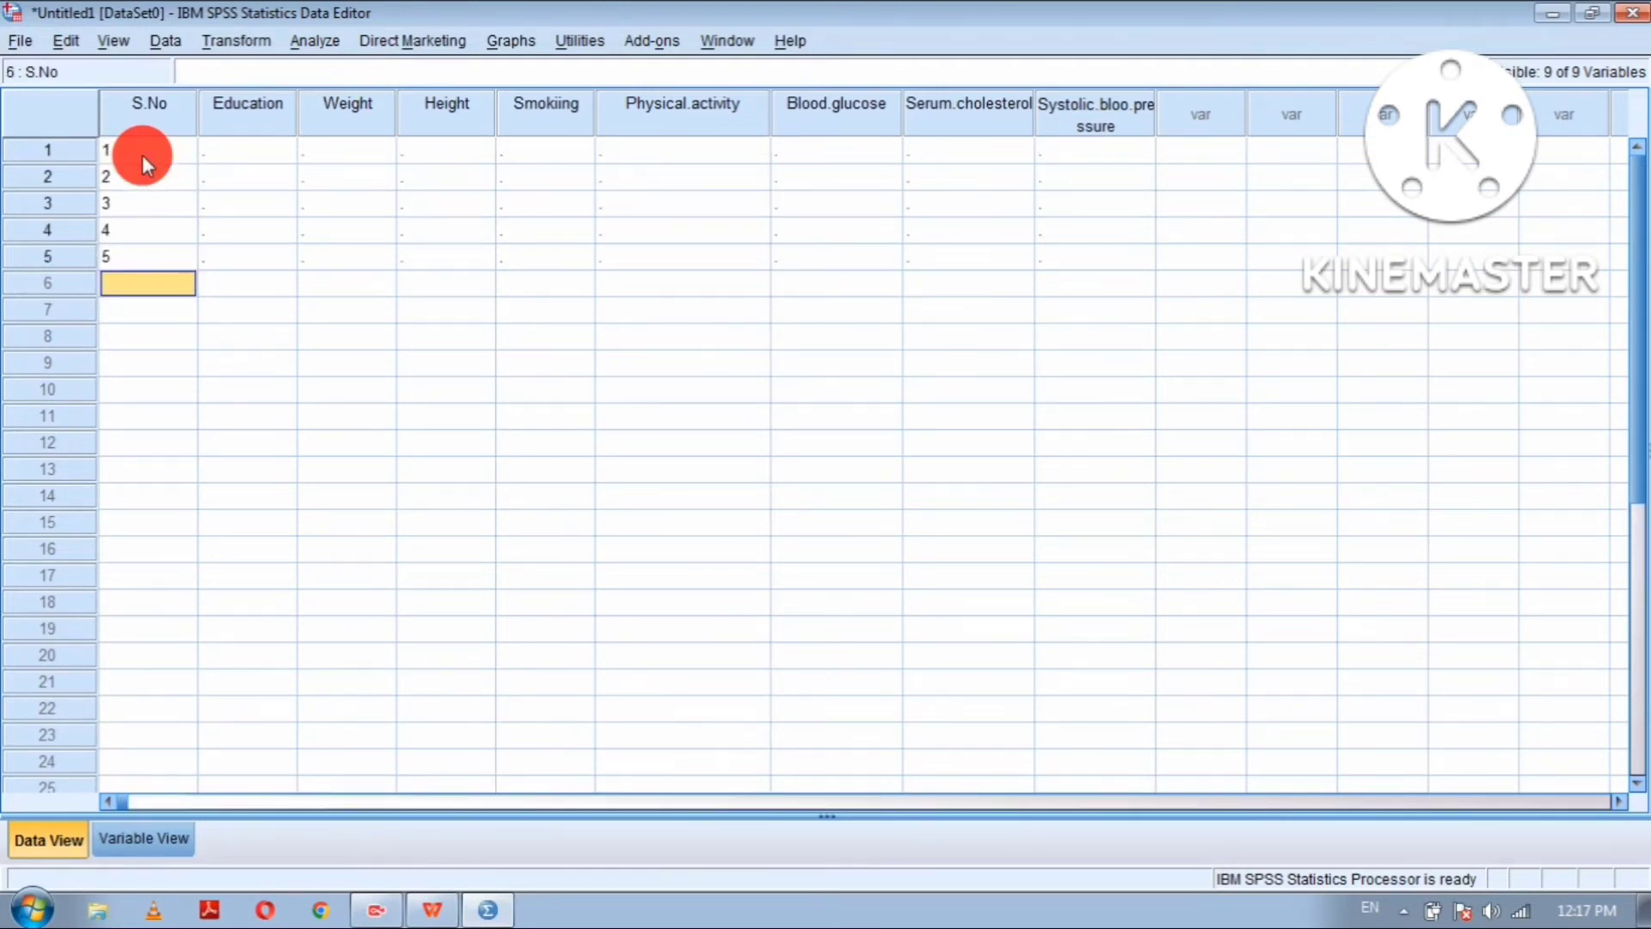
Step: Enter 6 to 10 in the S.No column for cases 6 to 10
{"action": "type", "text": "6"}
{"action": "key", "text": "Return"}
{"action": "type", "text": "7"}
{"action": "key", "text": "Return"}
{"action": "type", "text": "8"}
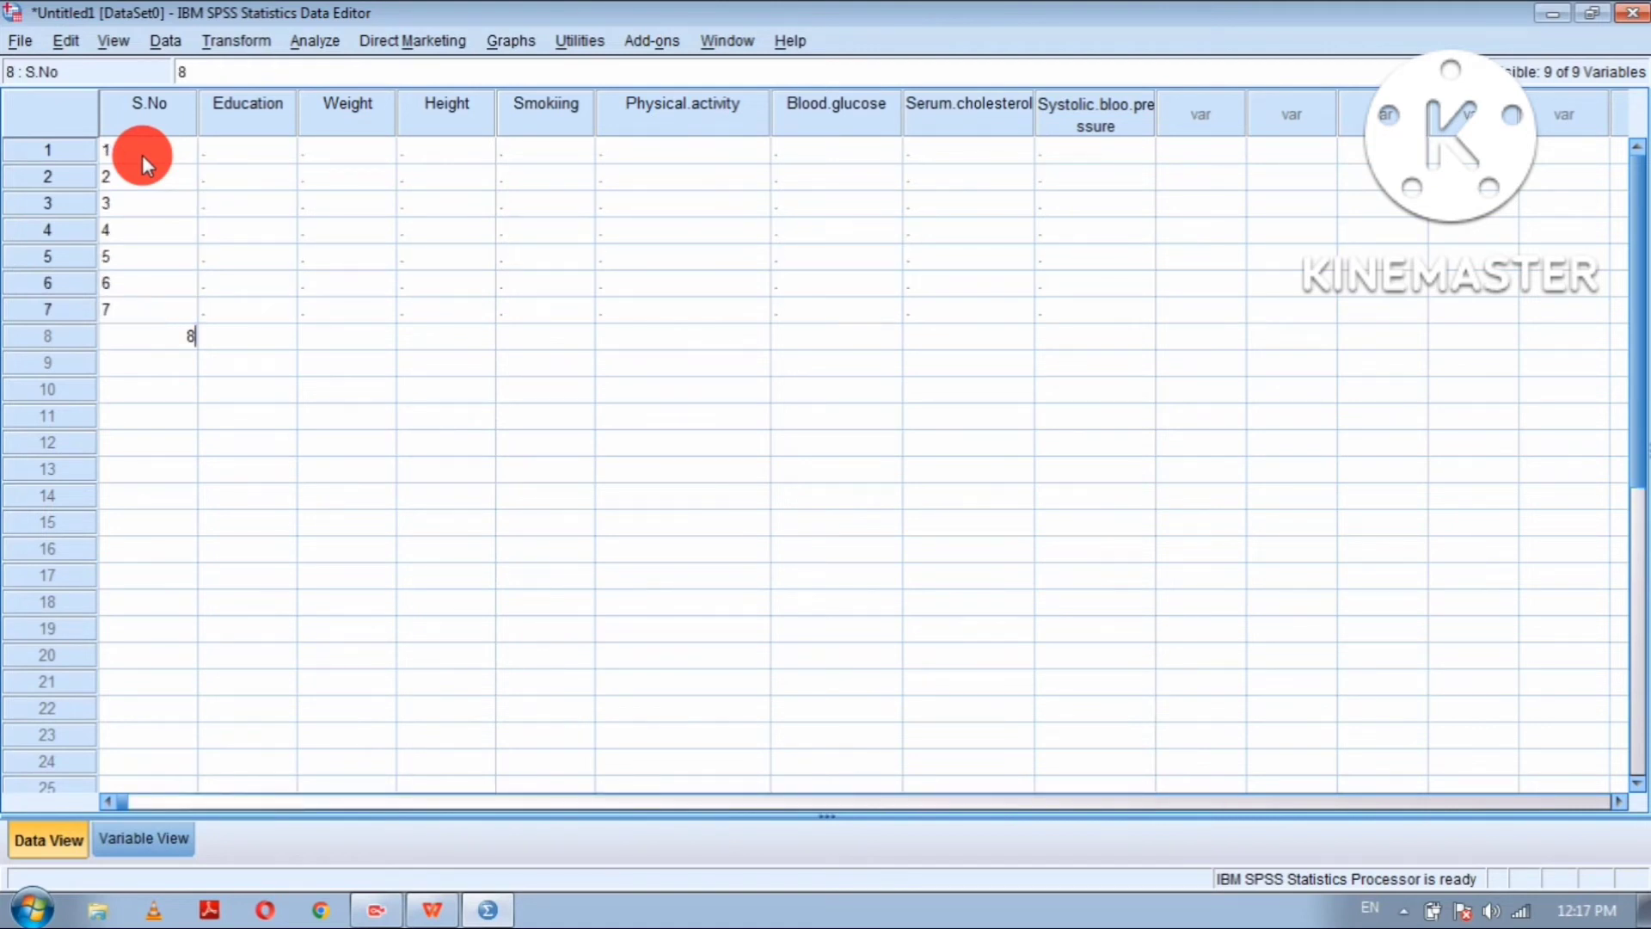
{"action": "key", "text": "Return"}
{"action": "type", "text": "9"}
{"action": "key", "text": "Return"}
{"action": "type", "text": "0"}
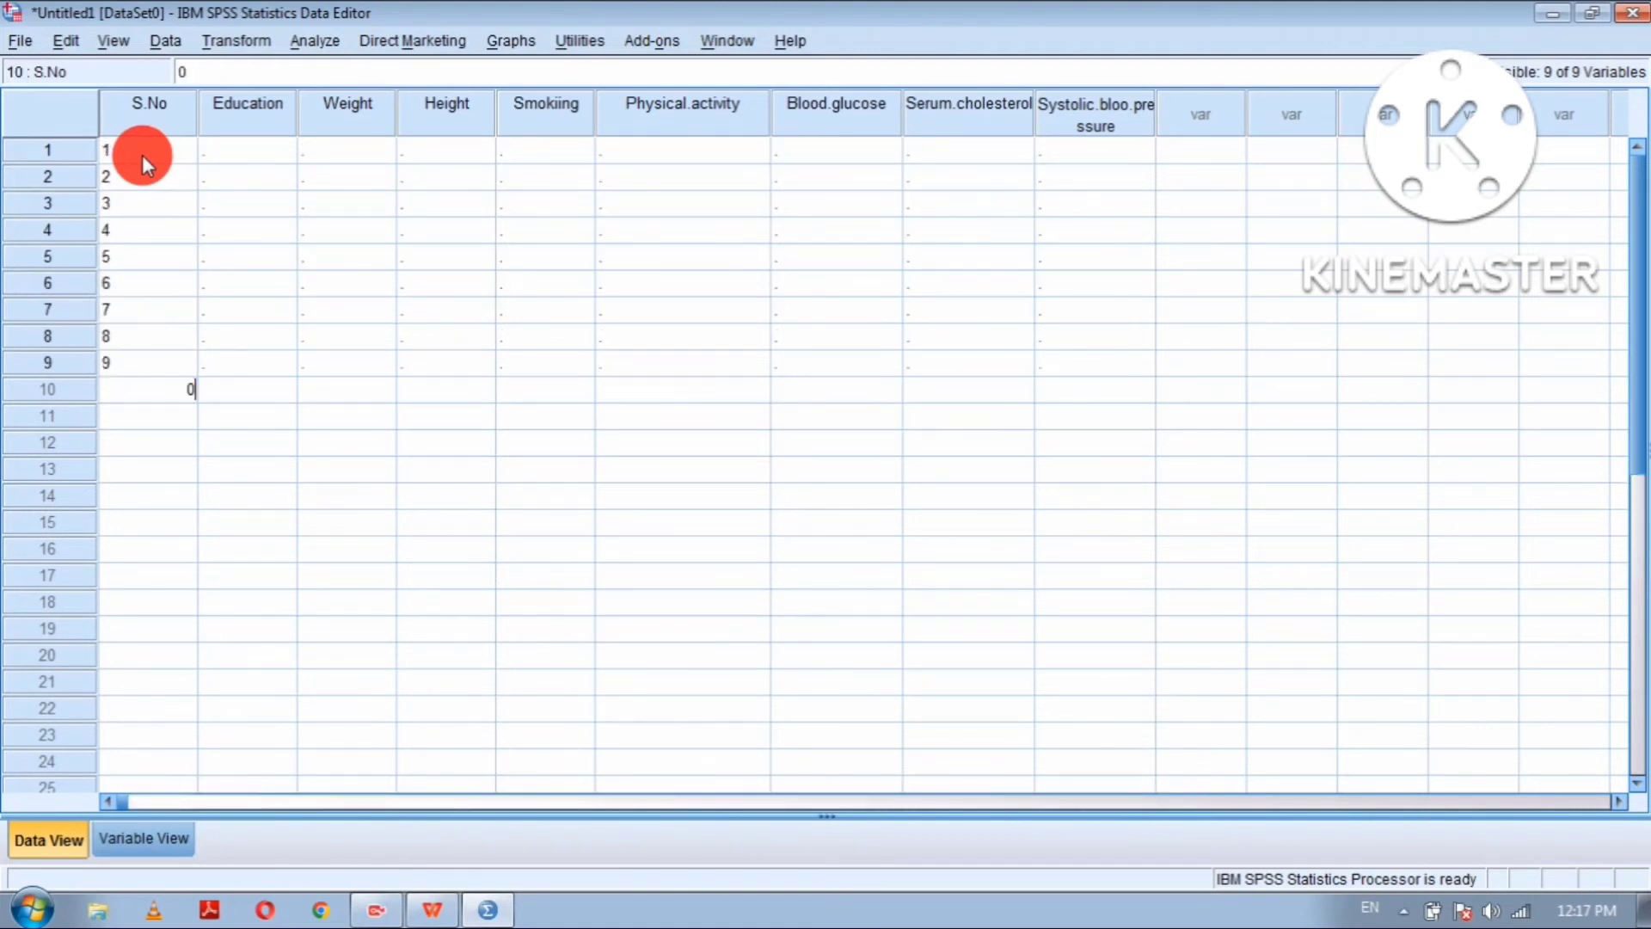
{"action": "key", "text": "BackSpace"}
{"action": "type", "text": "10"}
{"action": "key", "text": "Return"}
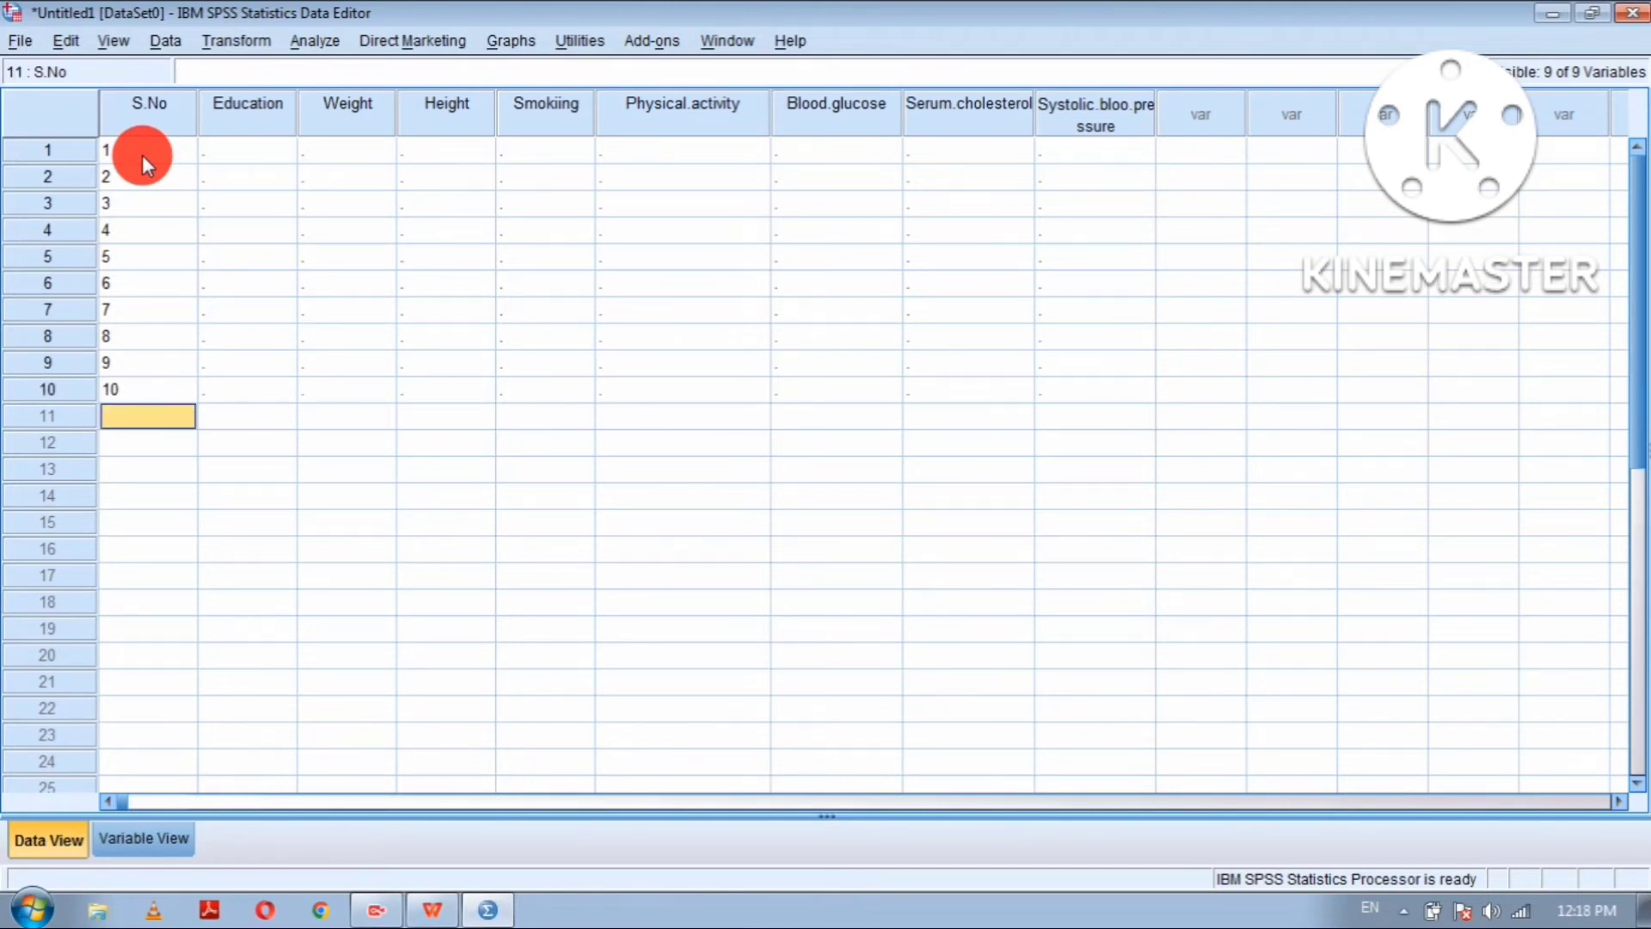
Step: Check the educational levels in the WPS document and enter the Education codes 2, 1 and 1 for cases 1 to 3 in SPSS
{"action": "left_click", "coordinate": [245, 153]}
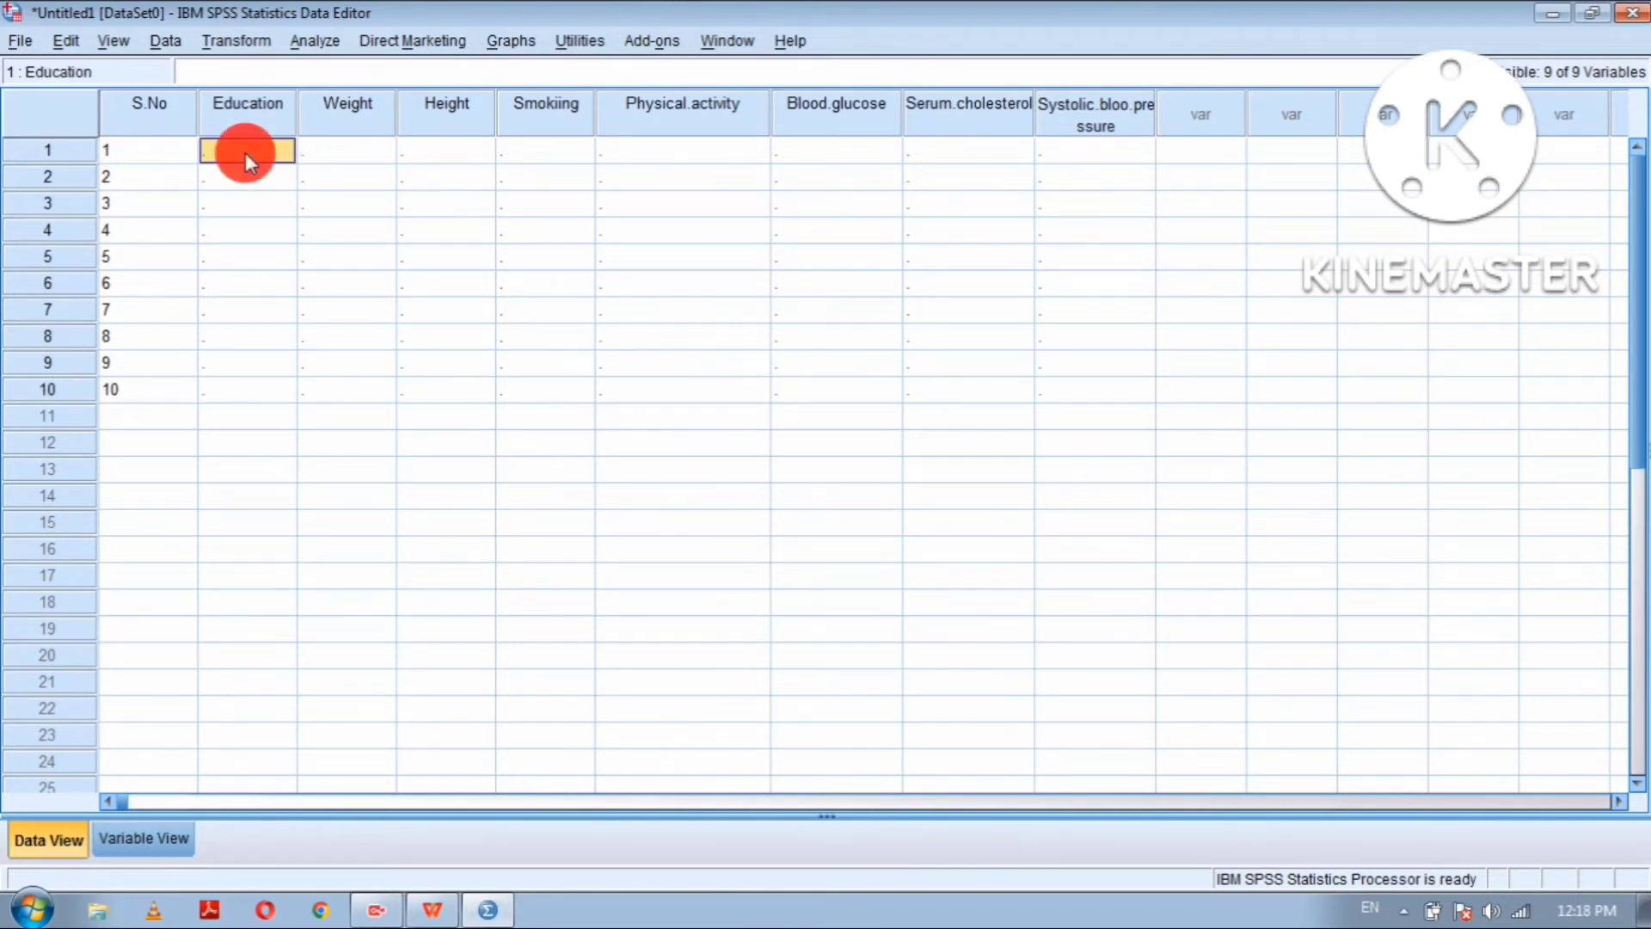
{"action": "left_click", "coordinate": [432, 909]}
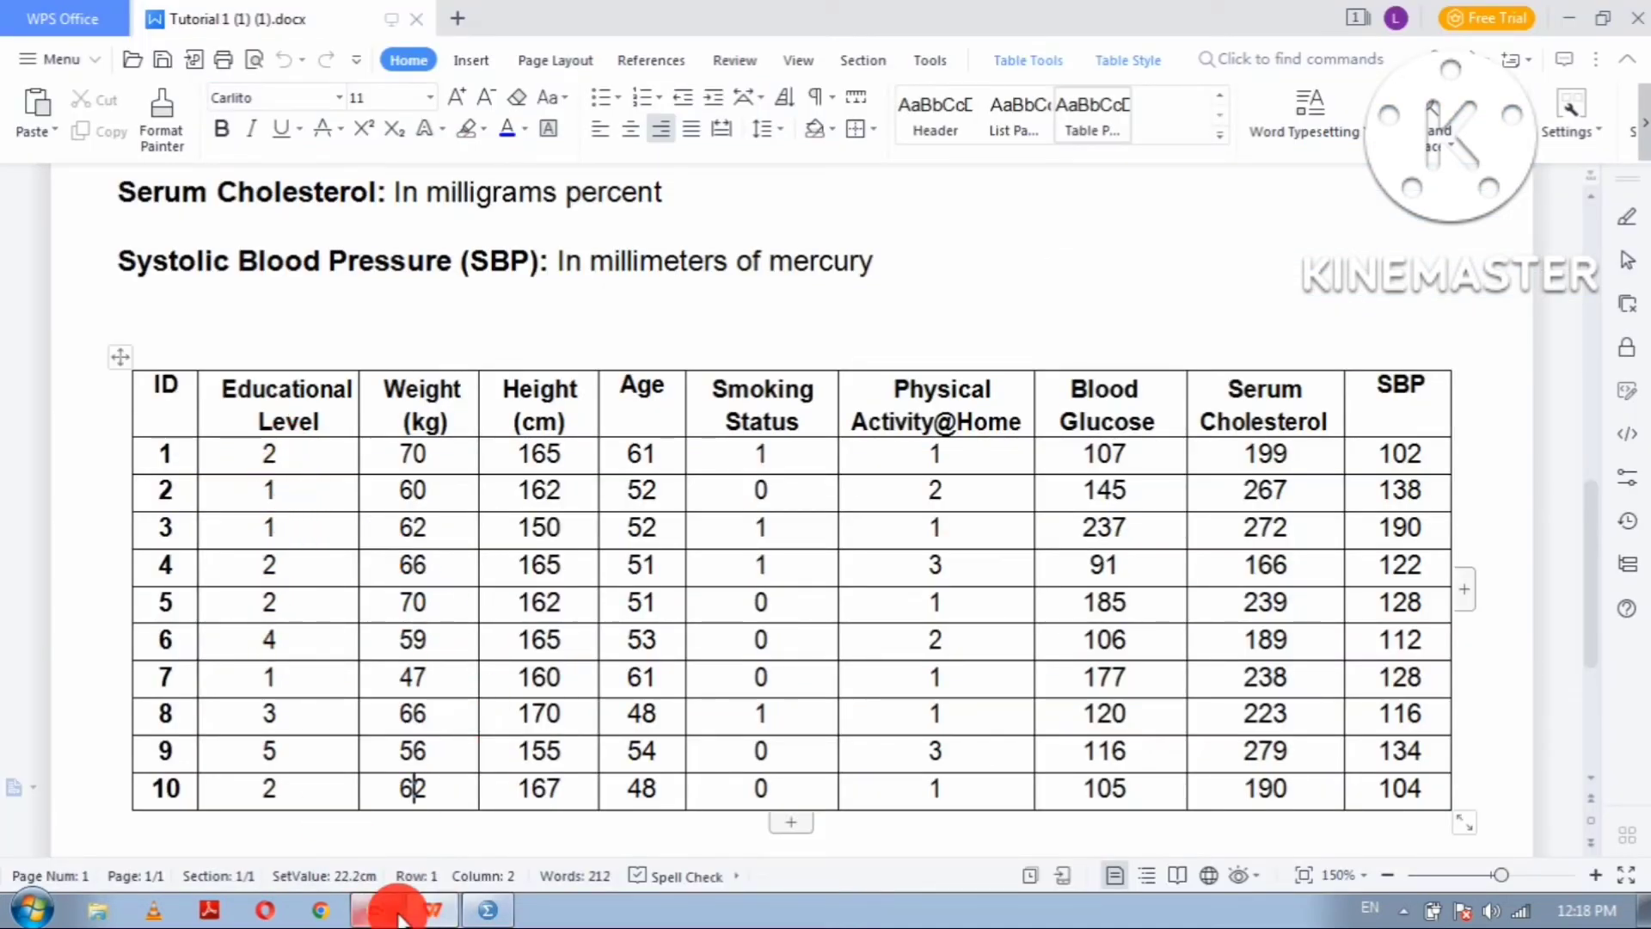
{"action": "left_click", "coordinate": [488, 910]}
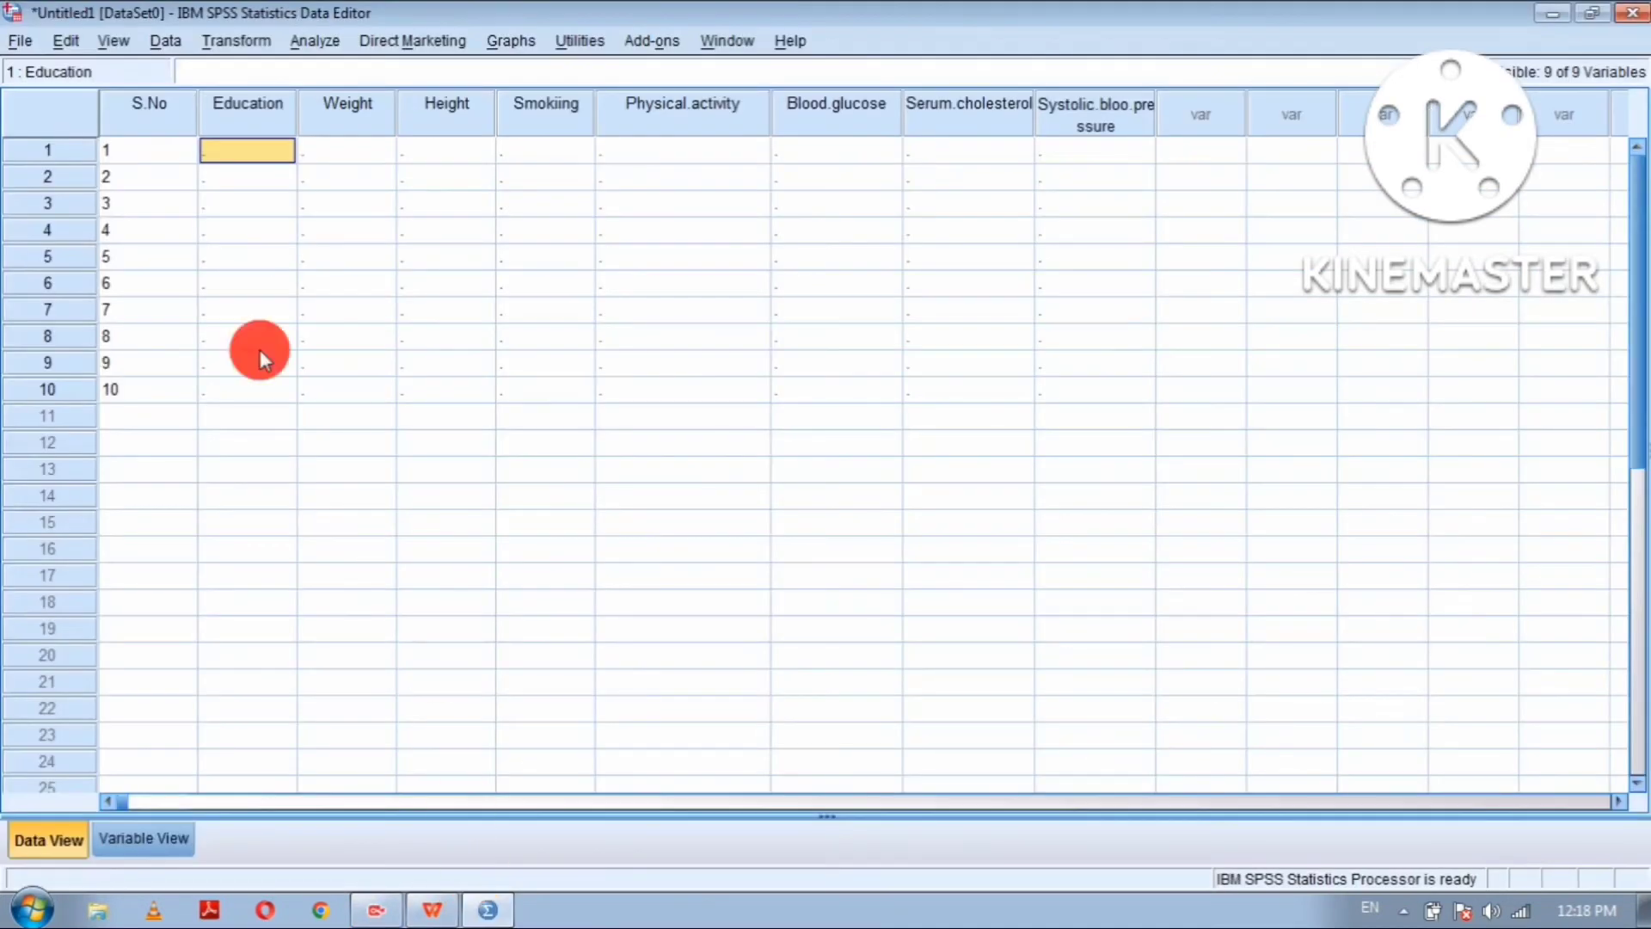
{"action": "type", "text": "2"}
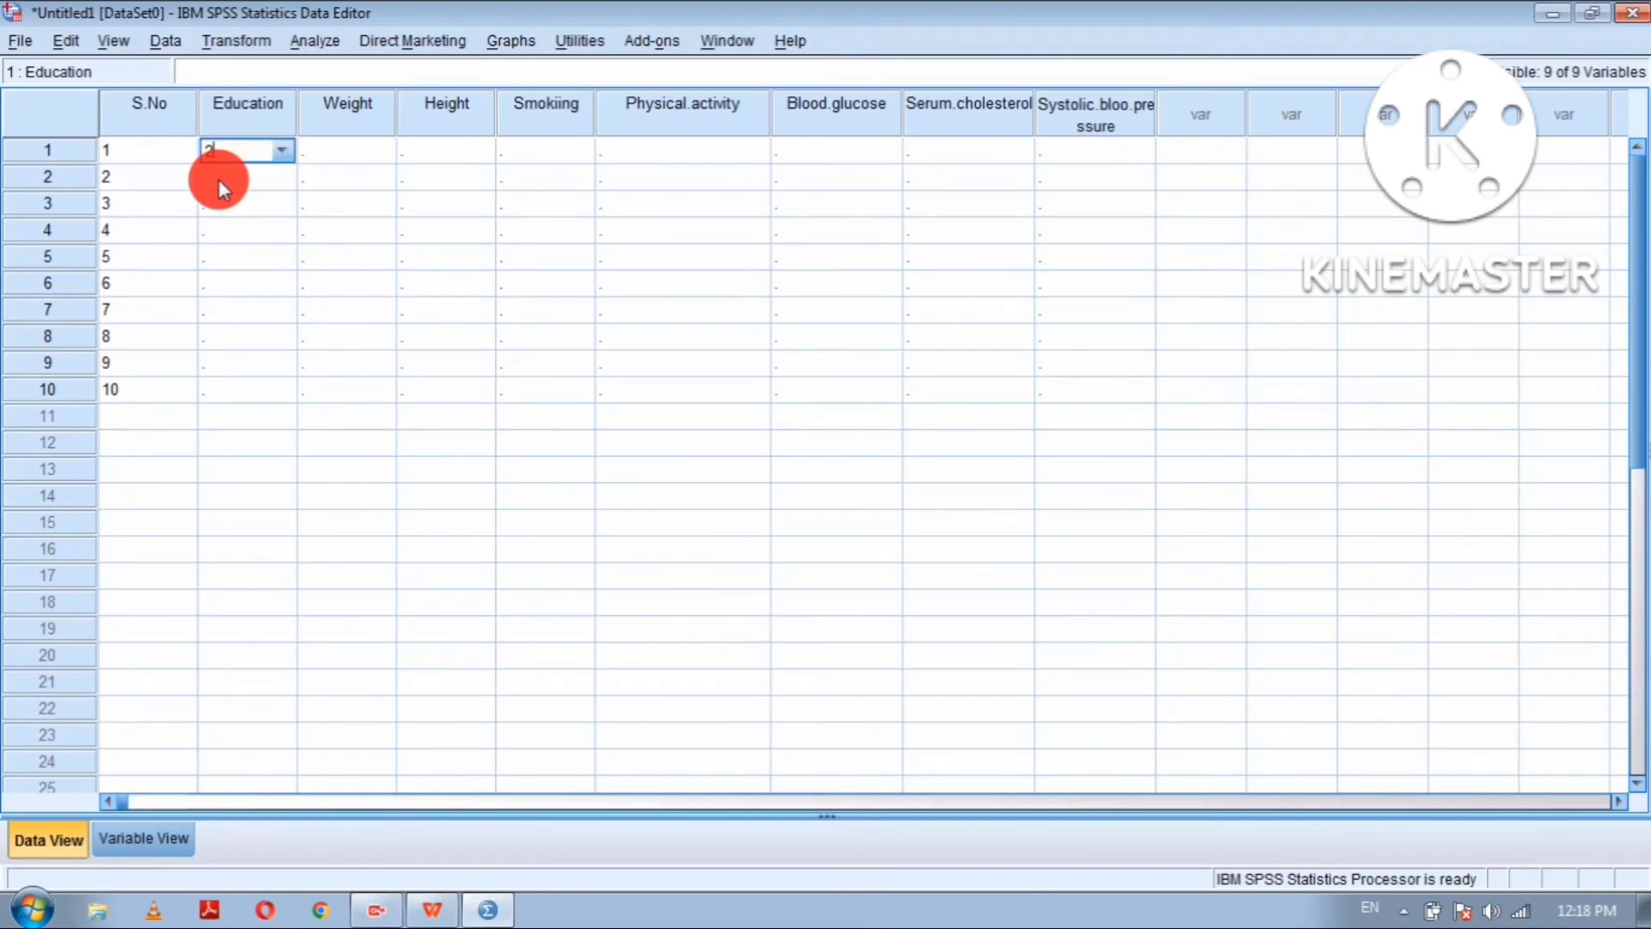
{"action": "key", "text": "Return"}
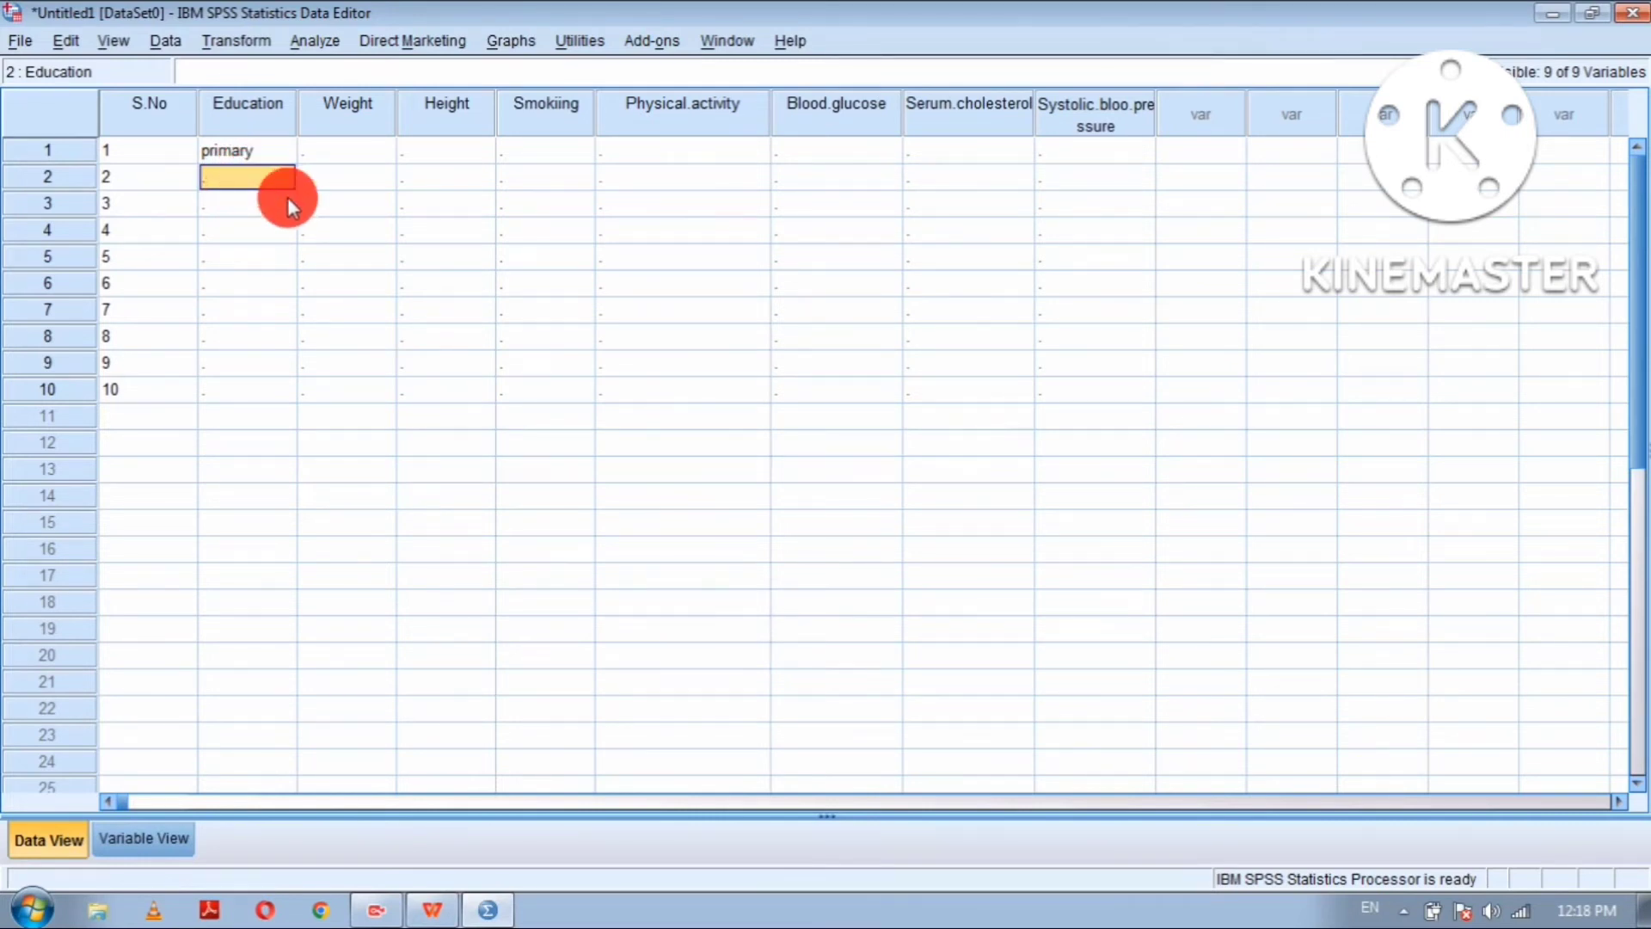
{"action": "type", "text": "1"}
{"action": "key", "text": "Return"}
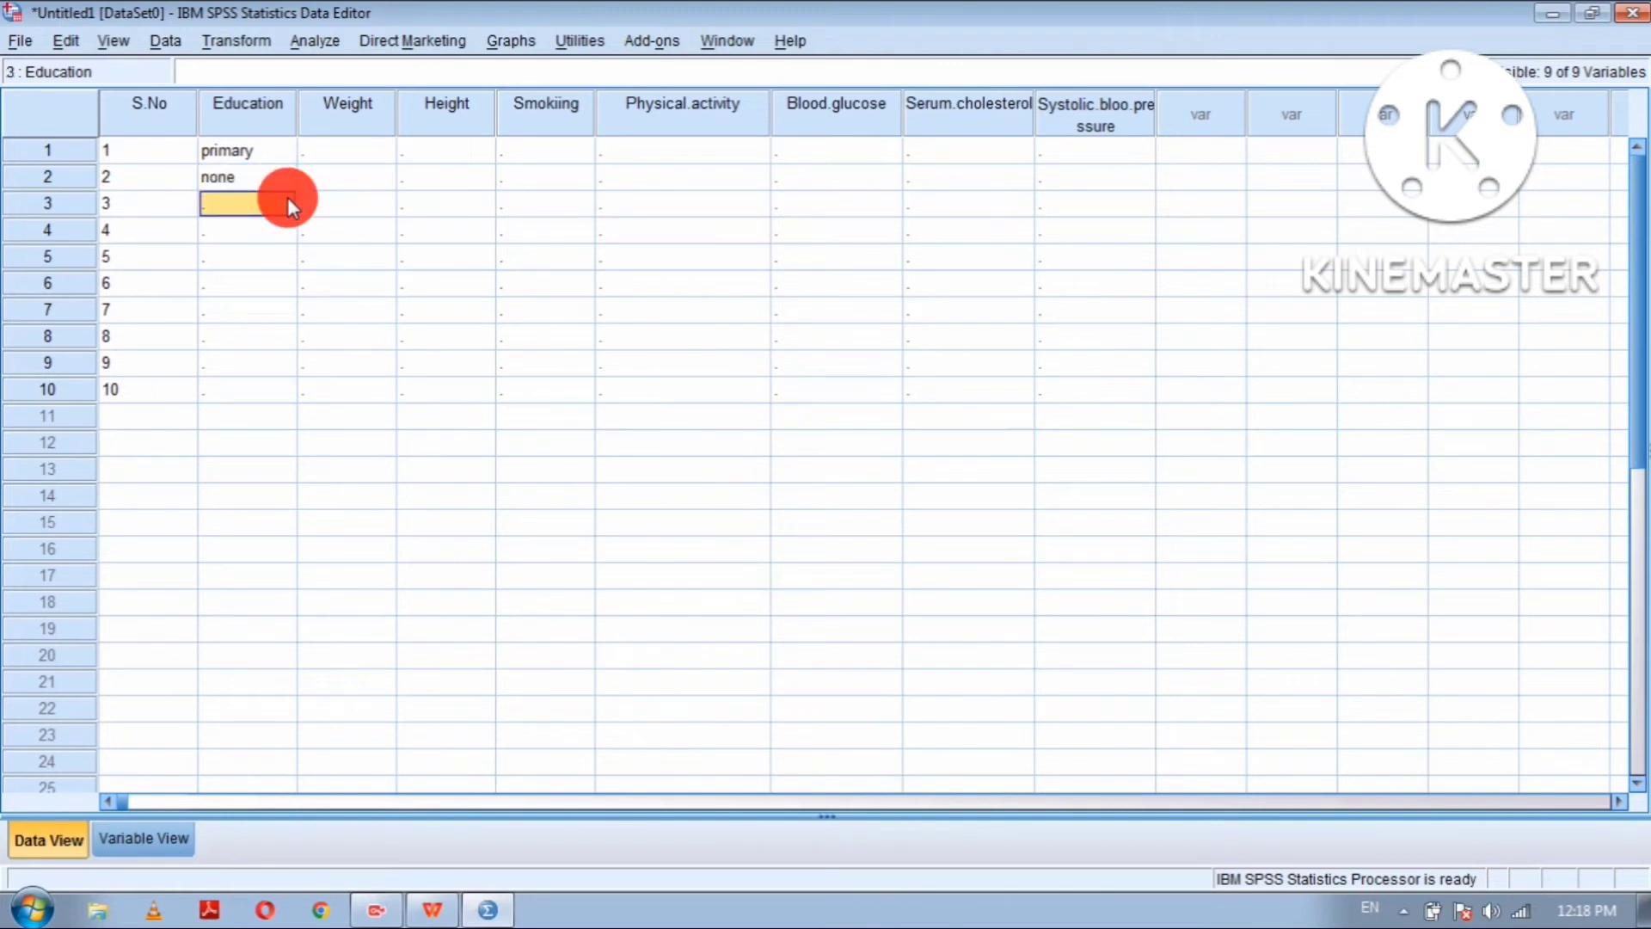
{"action": "type", "text": "1"}
{"action": "key", "text": "Return"}
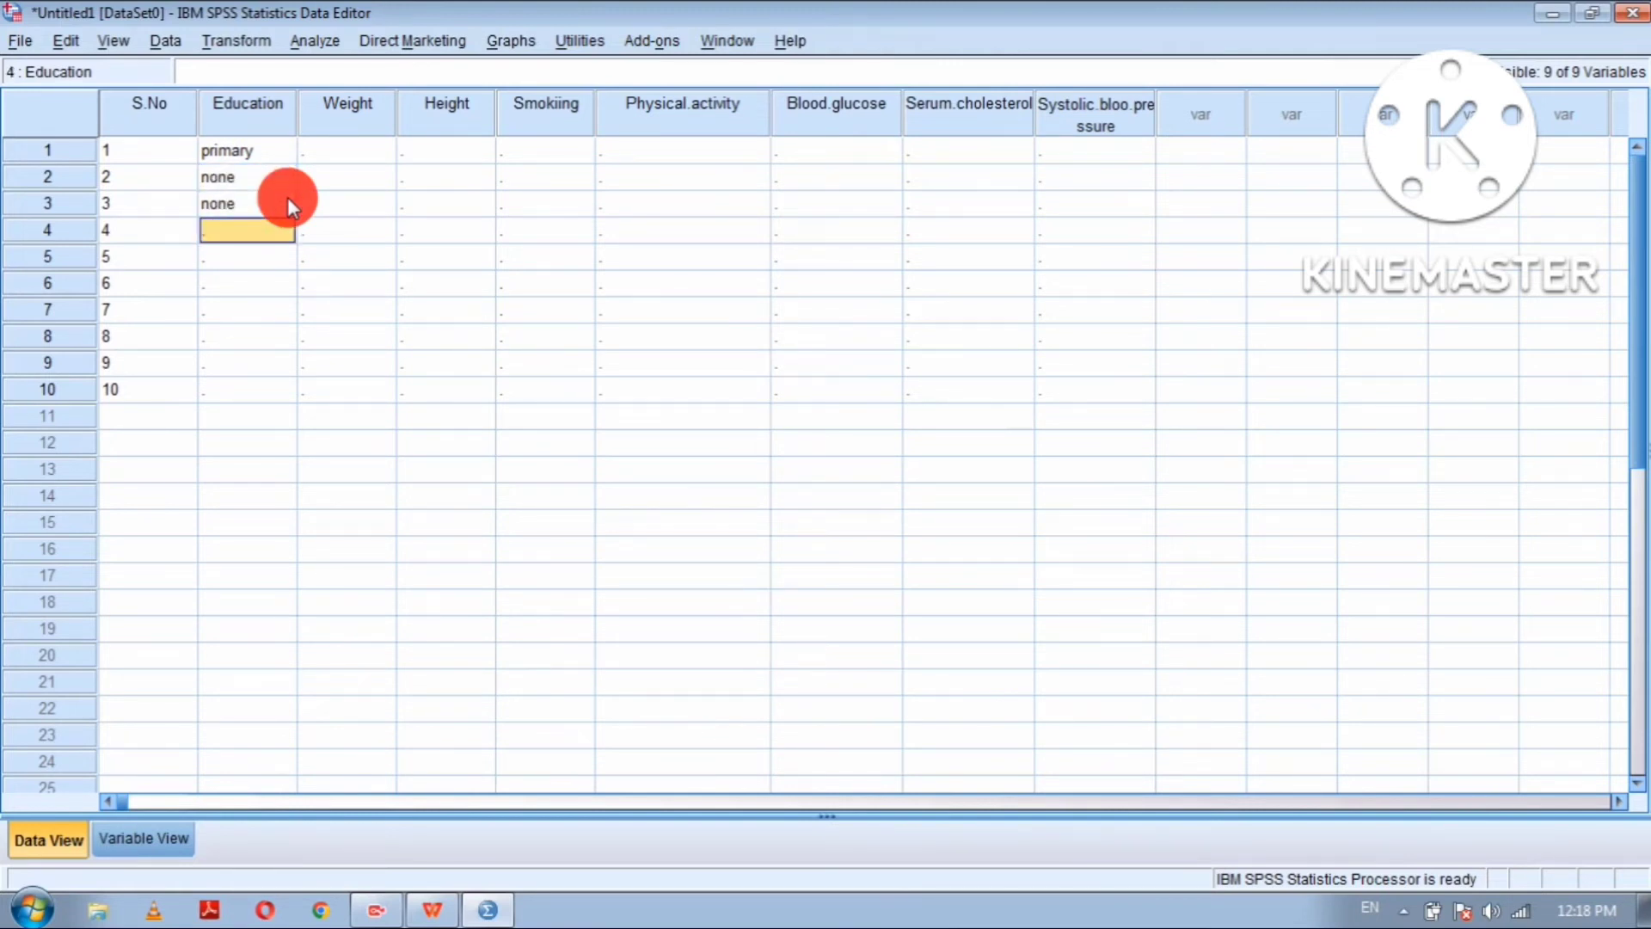
Step: Enter the Education codes 2, 2, 4 and 1 for cases 4 to 7
{"action": "type", "text": "2"}
{"action": "key", "text": "Return"}
{"action": "type", "text": "2"}
{"action": "key", "text": "Return"}
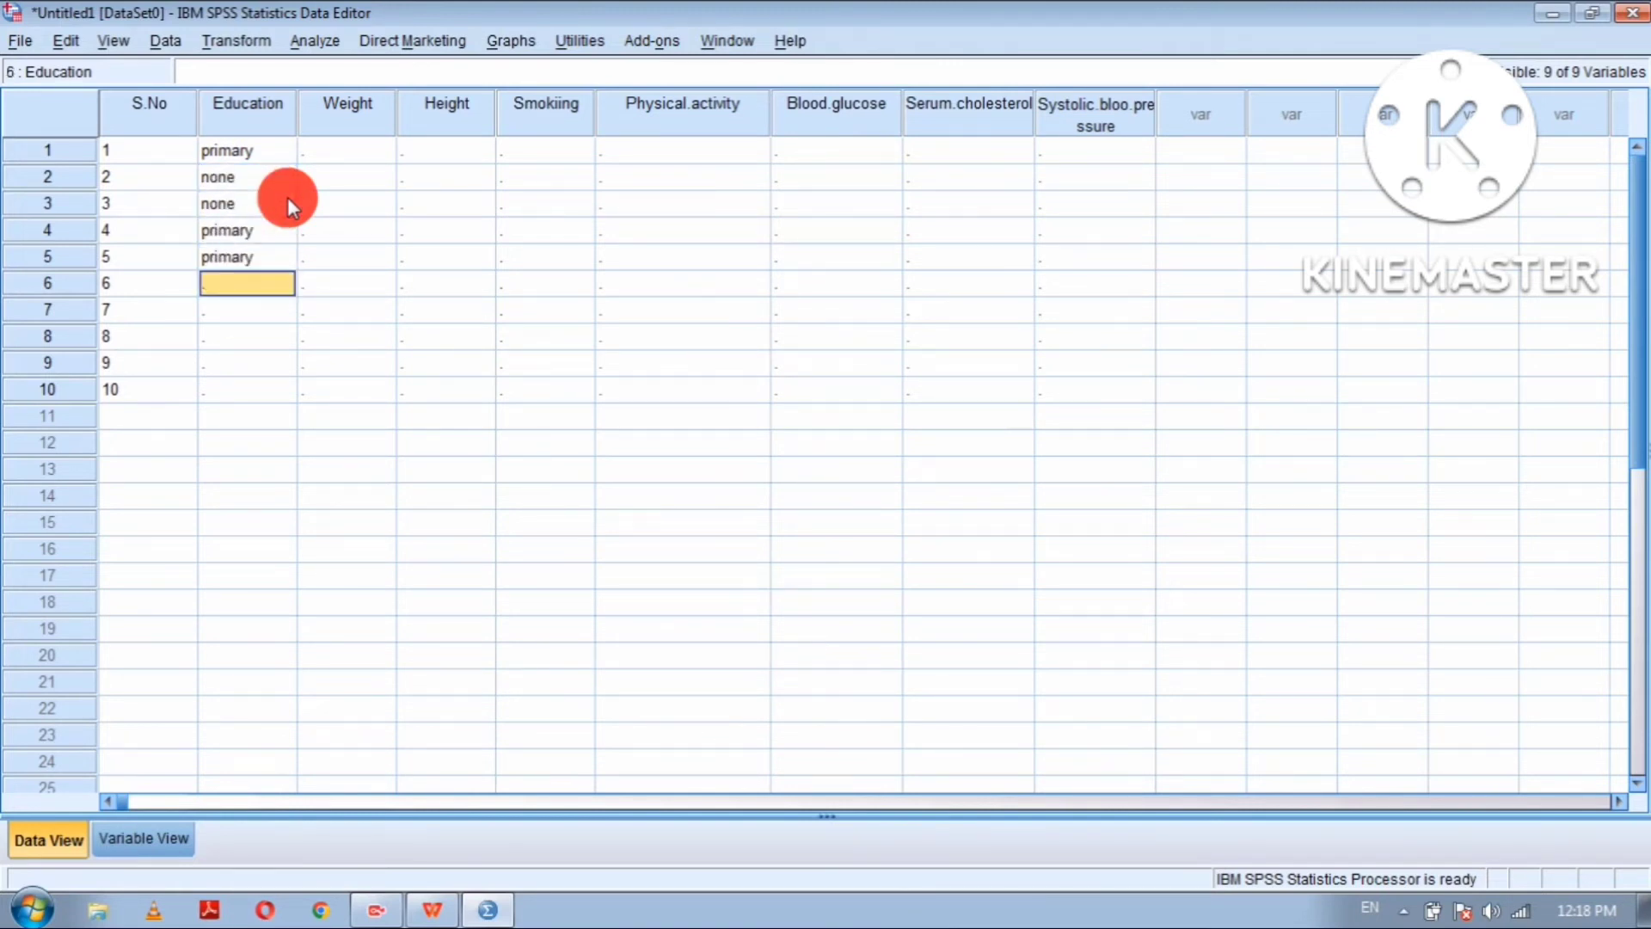
{"action": "type", "text": "4"}
{"action": "key", "text": "Return"}
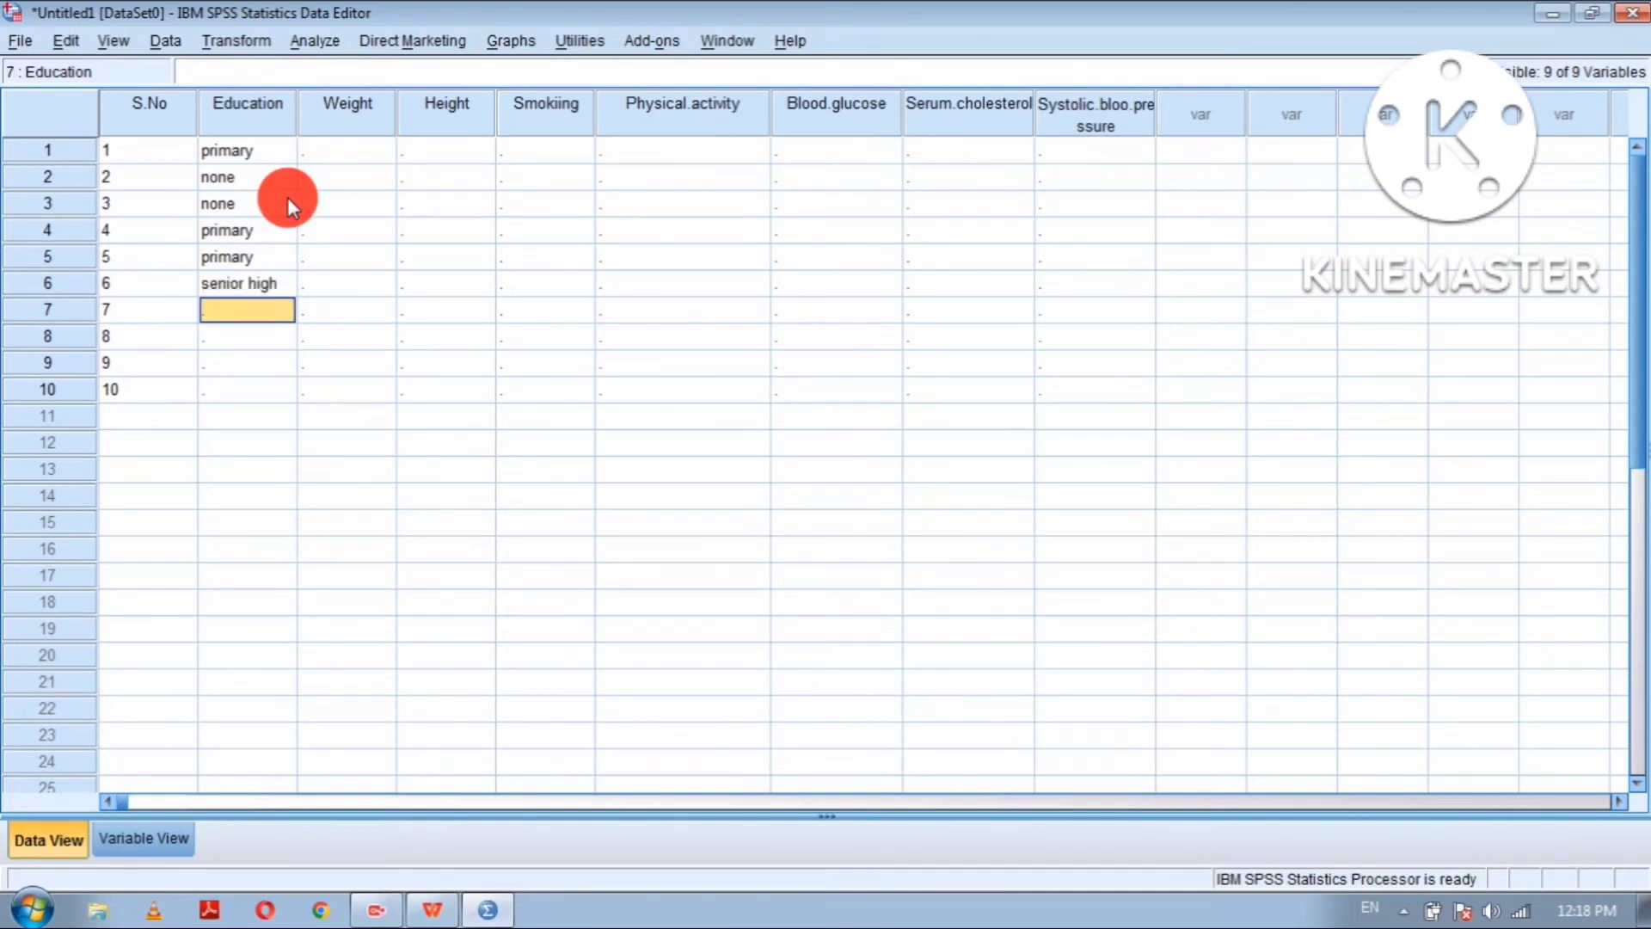
{"action": "type", "text": "1"}
{"action": "key", "text": "Return"}
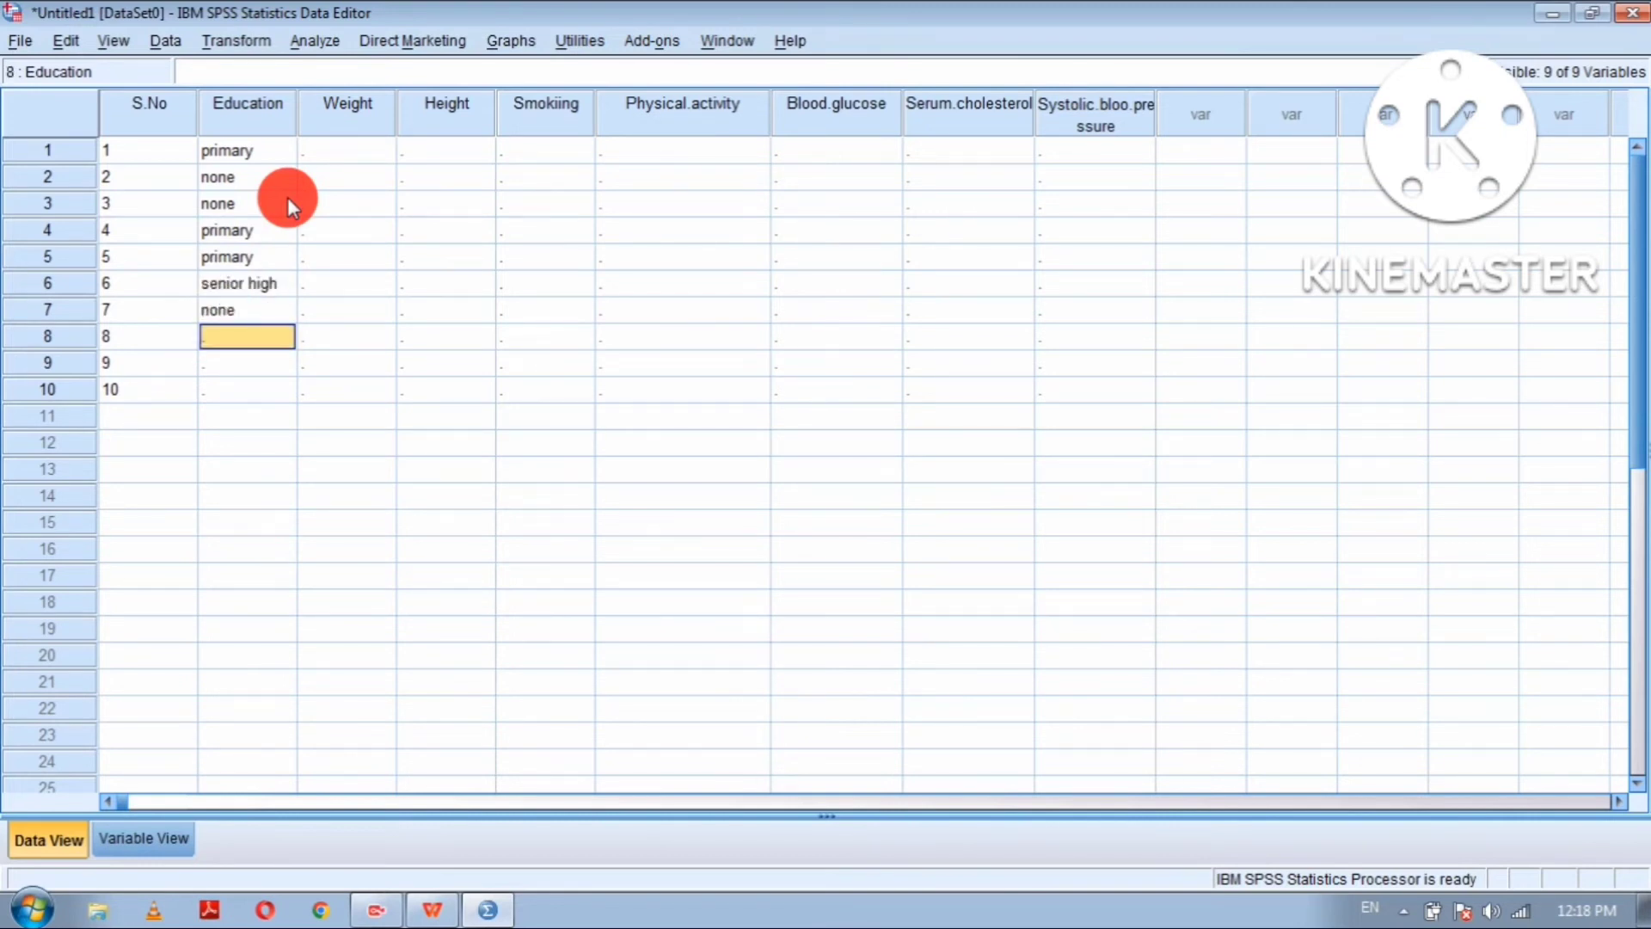
Step: Enter the Education codes 3, 5 and 2 for cases 8 to 10
{"action": "type", "text": "3"}
{"action": "key", "text": "Return"}
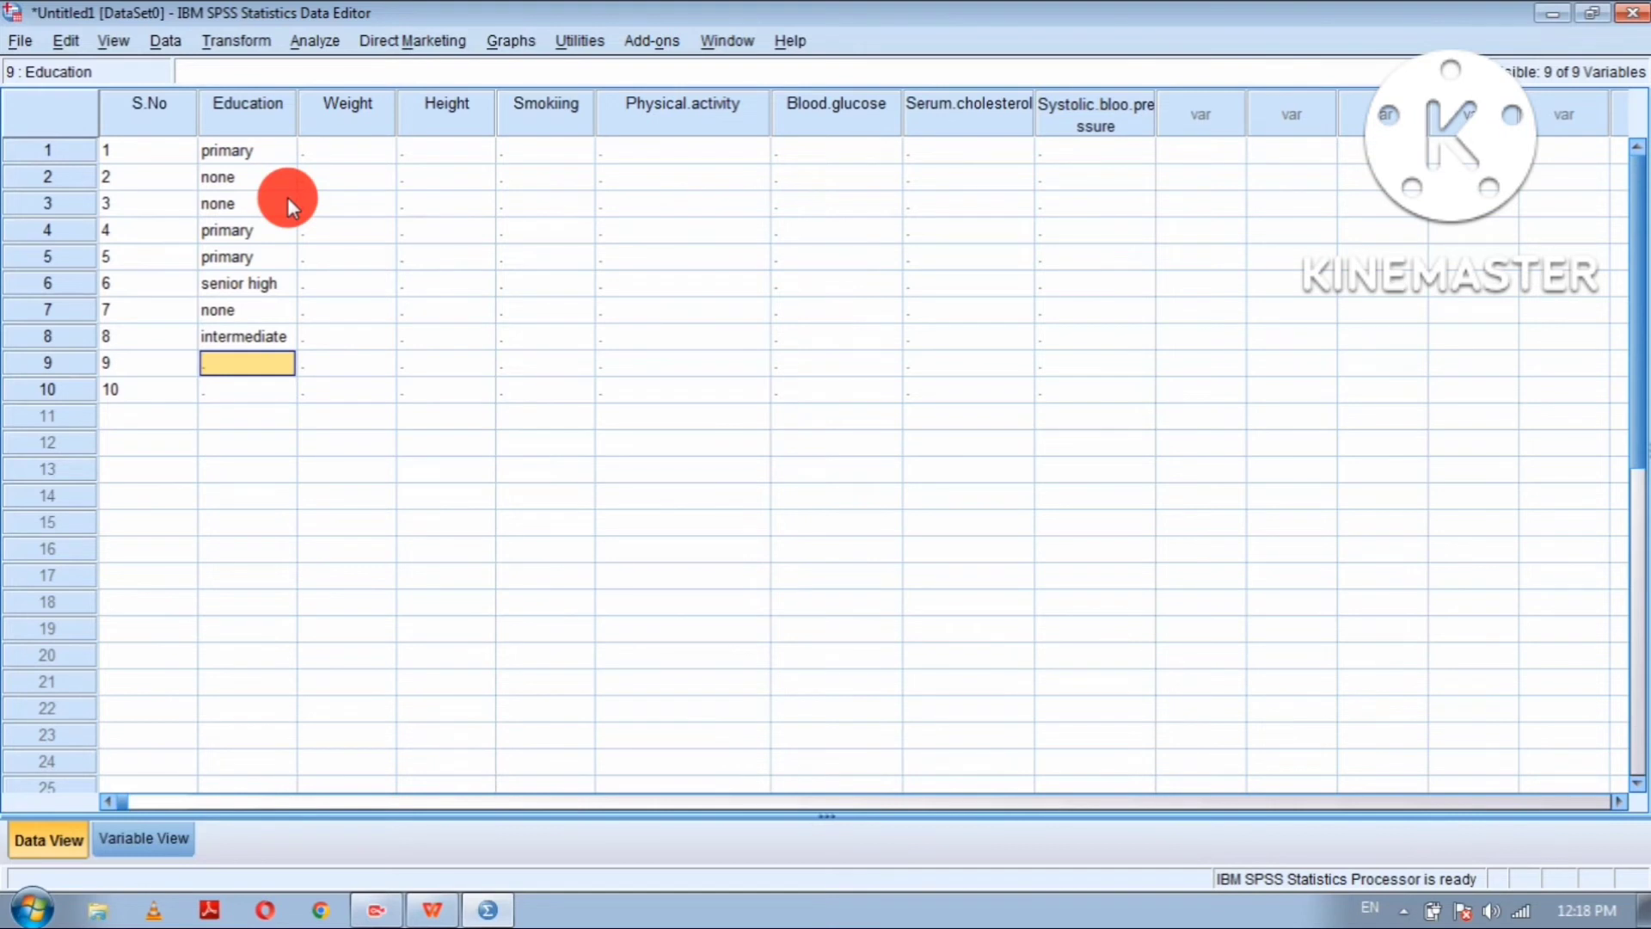
{"action": "type", "text": "5"}
{"action": "key", "text": "Return"}
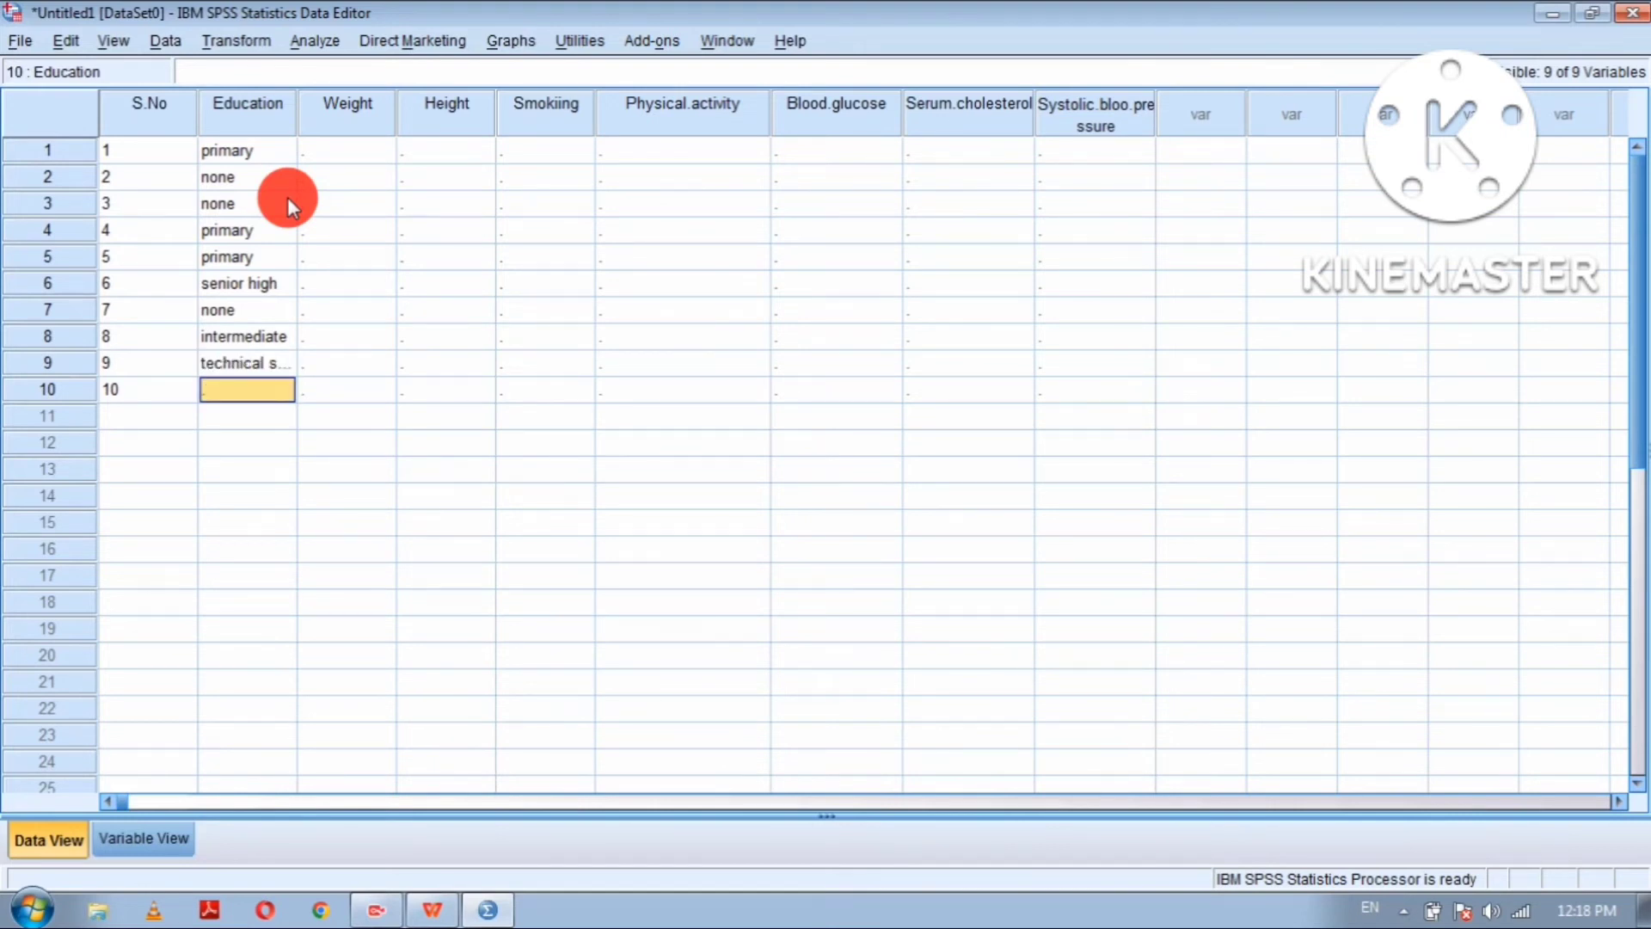
{"action": "type", "text": "2"}
{"action": "key", "text": "Return"}
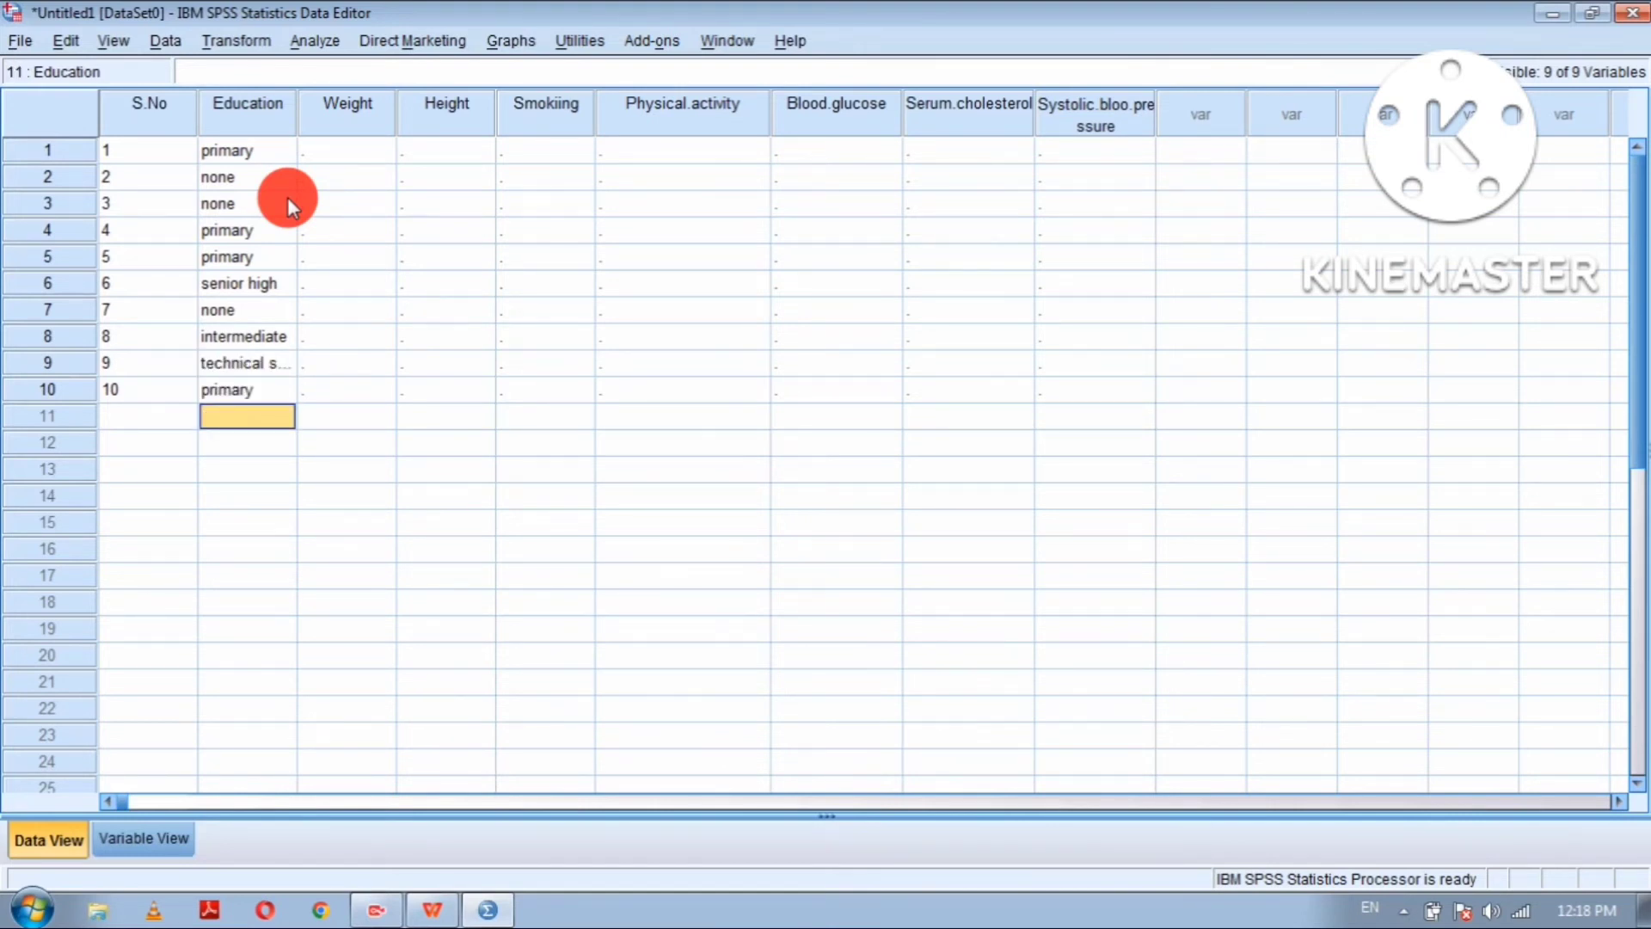
Step: Enter 70 as the Weight of case 1 and 167 as the Height of case 10
{"action": "left_click", "coordinate": [362, 149]}
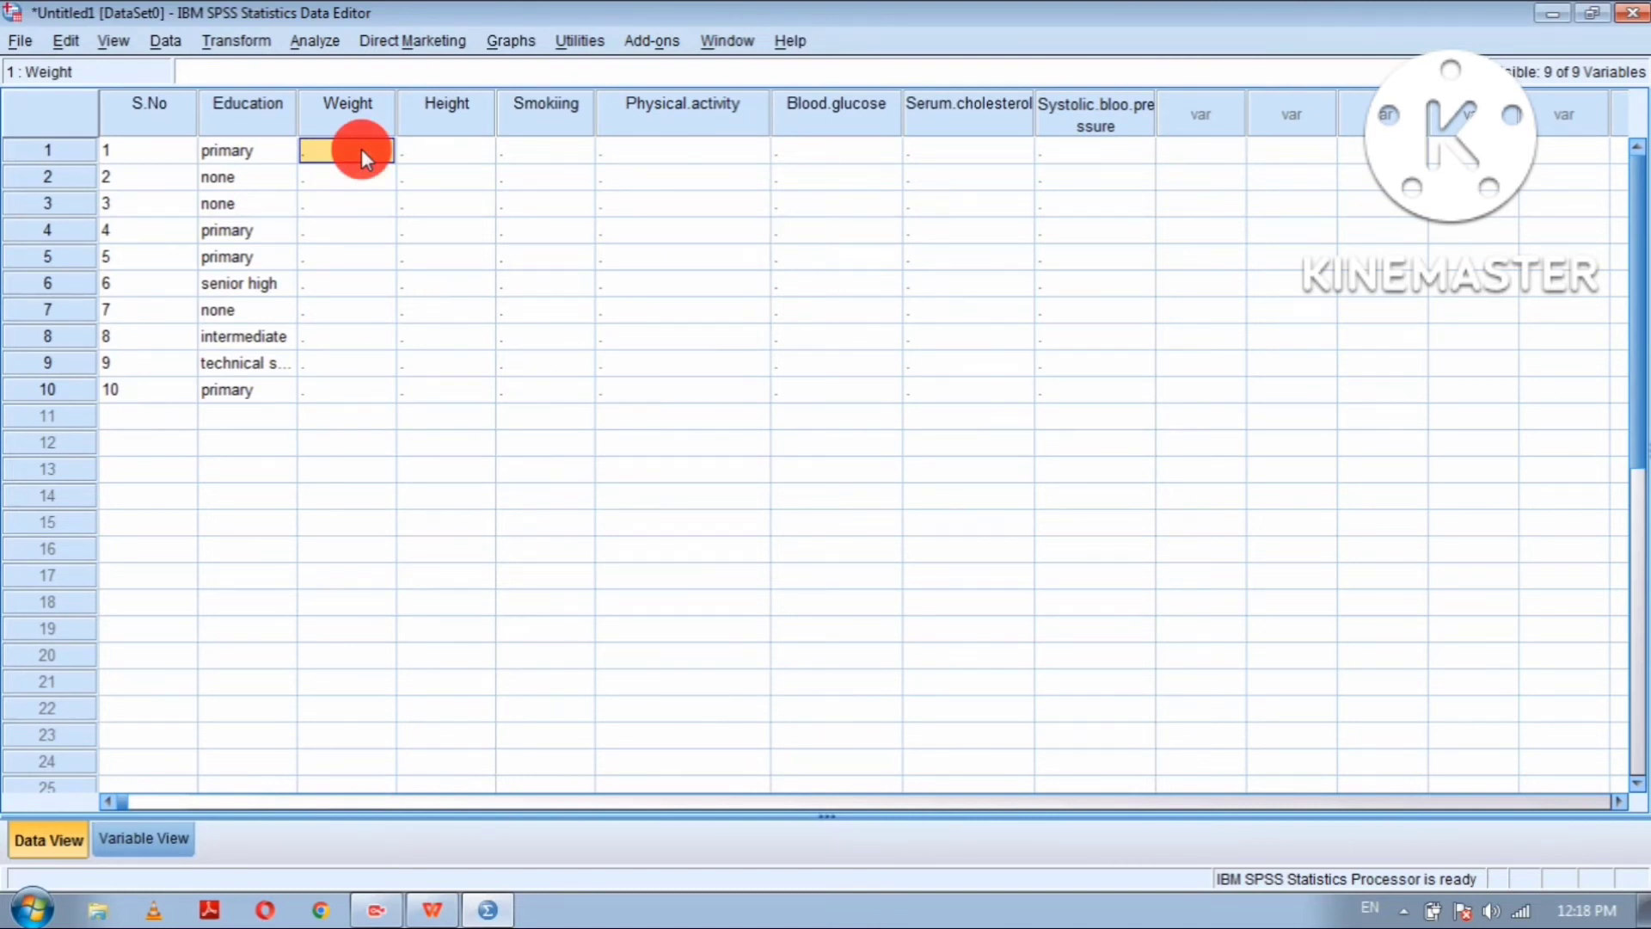
{"action": "type", "text": "70"}
{"action": "key", "text": "Return"}
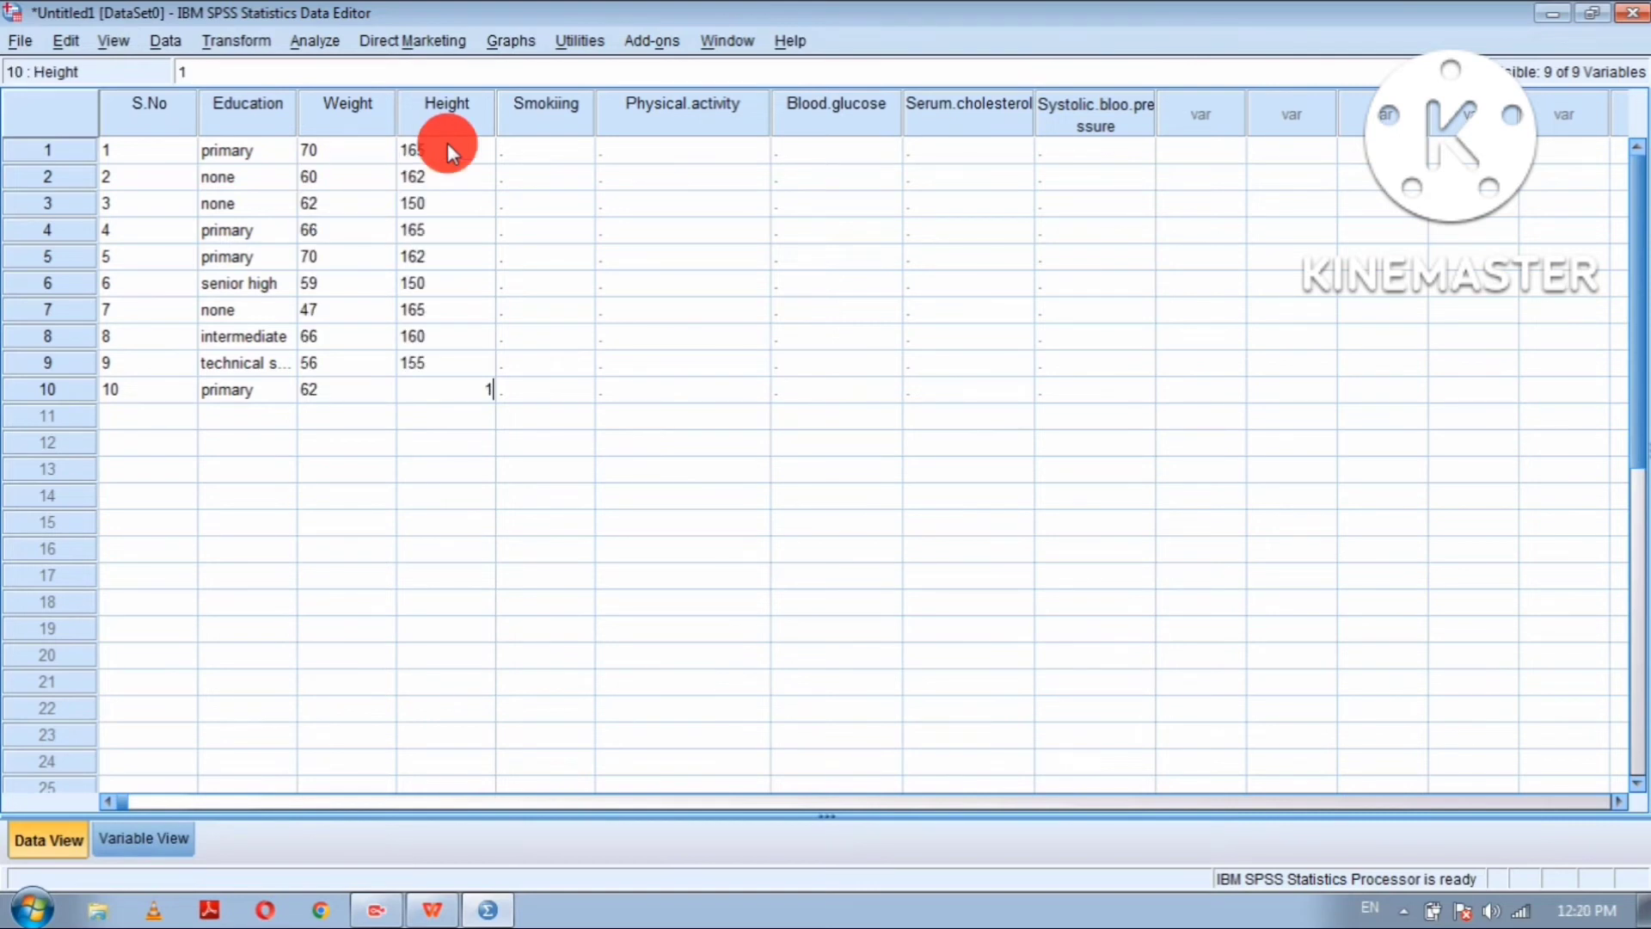
{"action": "type", "text": "167"}
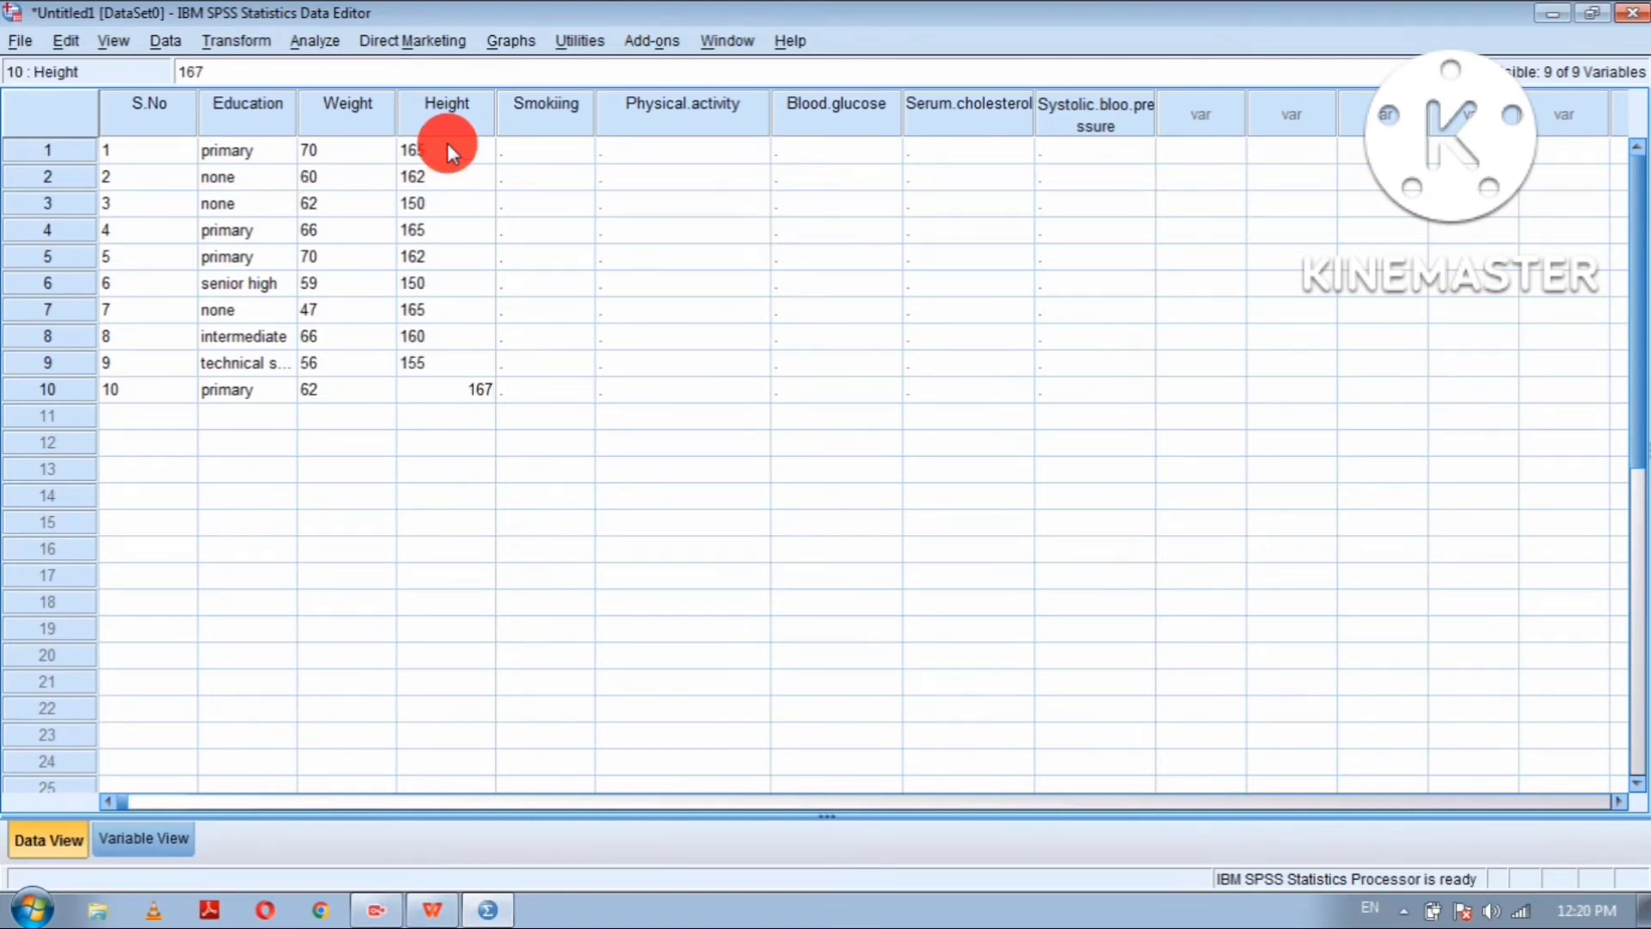
{"action": "key", "text": "Return"}
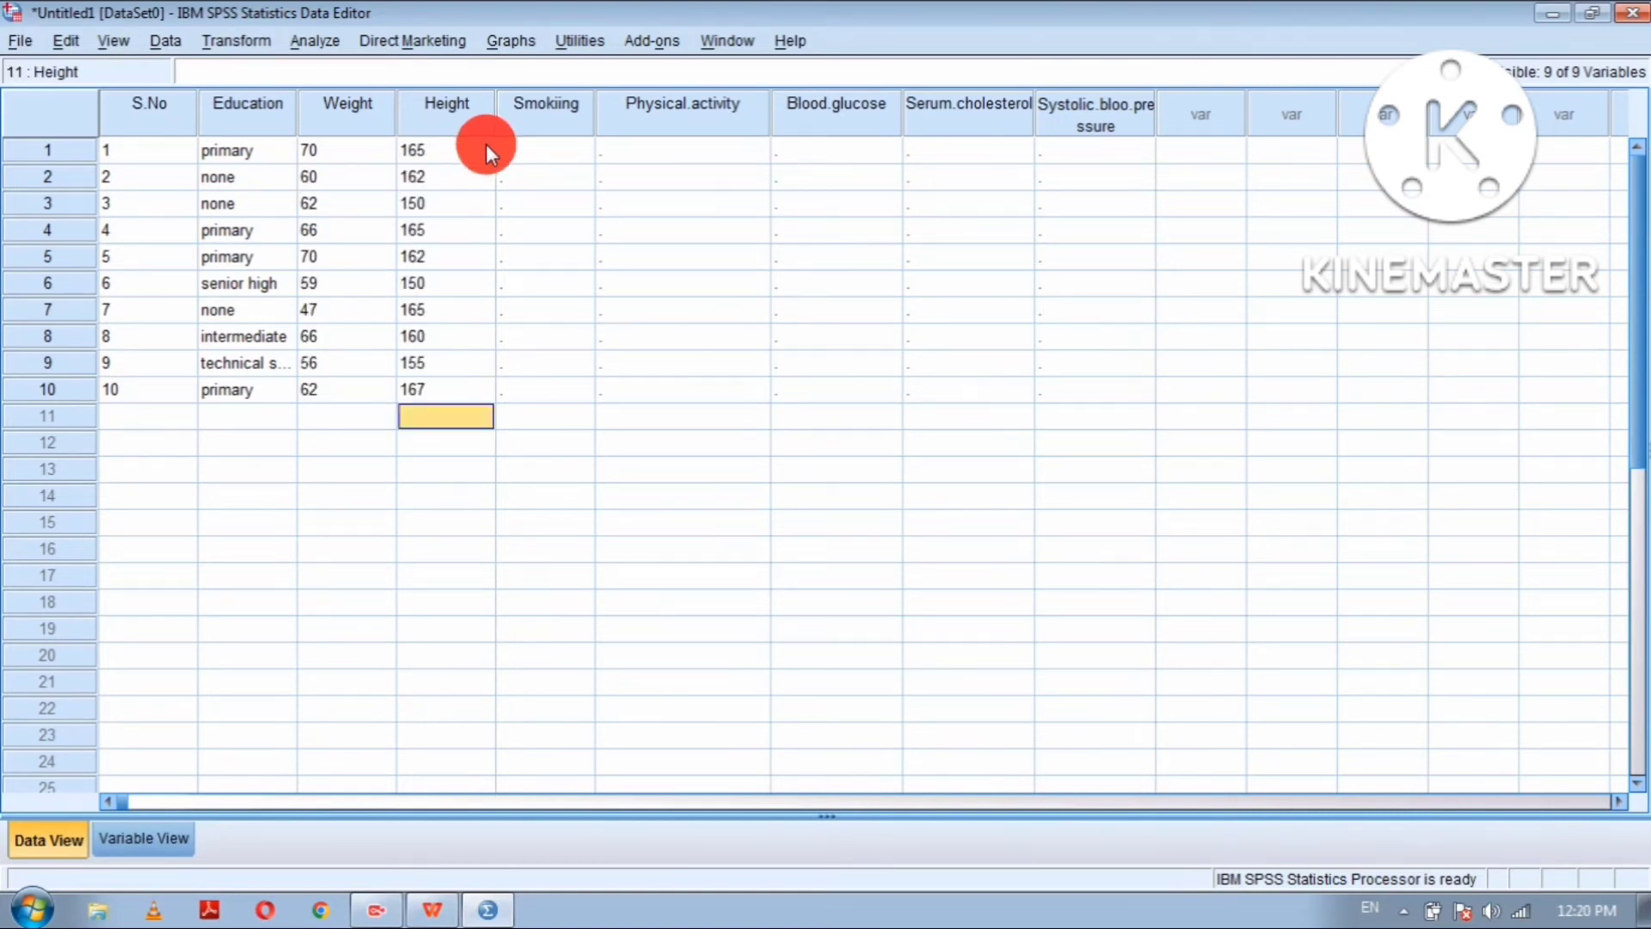
Step: Check the smoking status column in the WPS document, then enter the Smokiing codes 1 and 0 for cases 1 and 2 in SPSS
{"action": "left_click", "coordinate": [534, 159]}
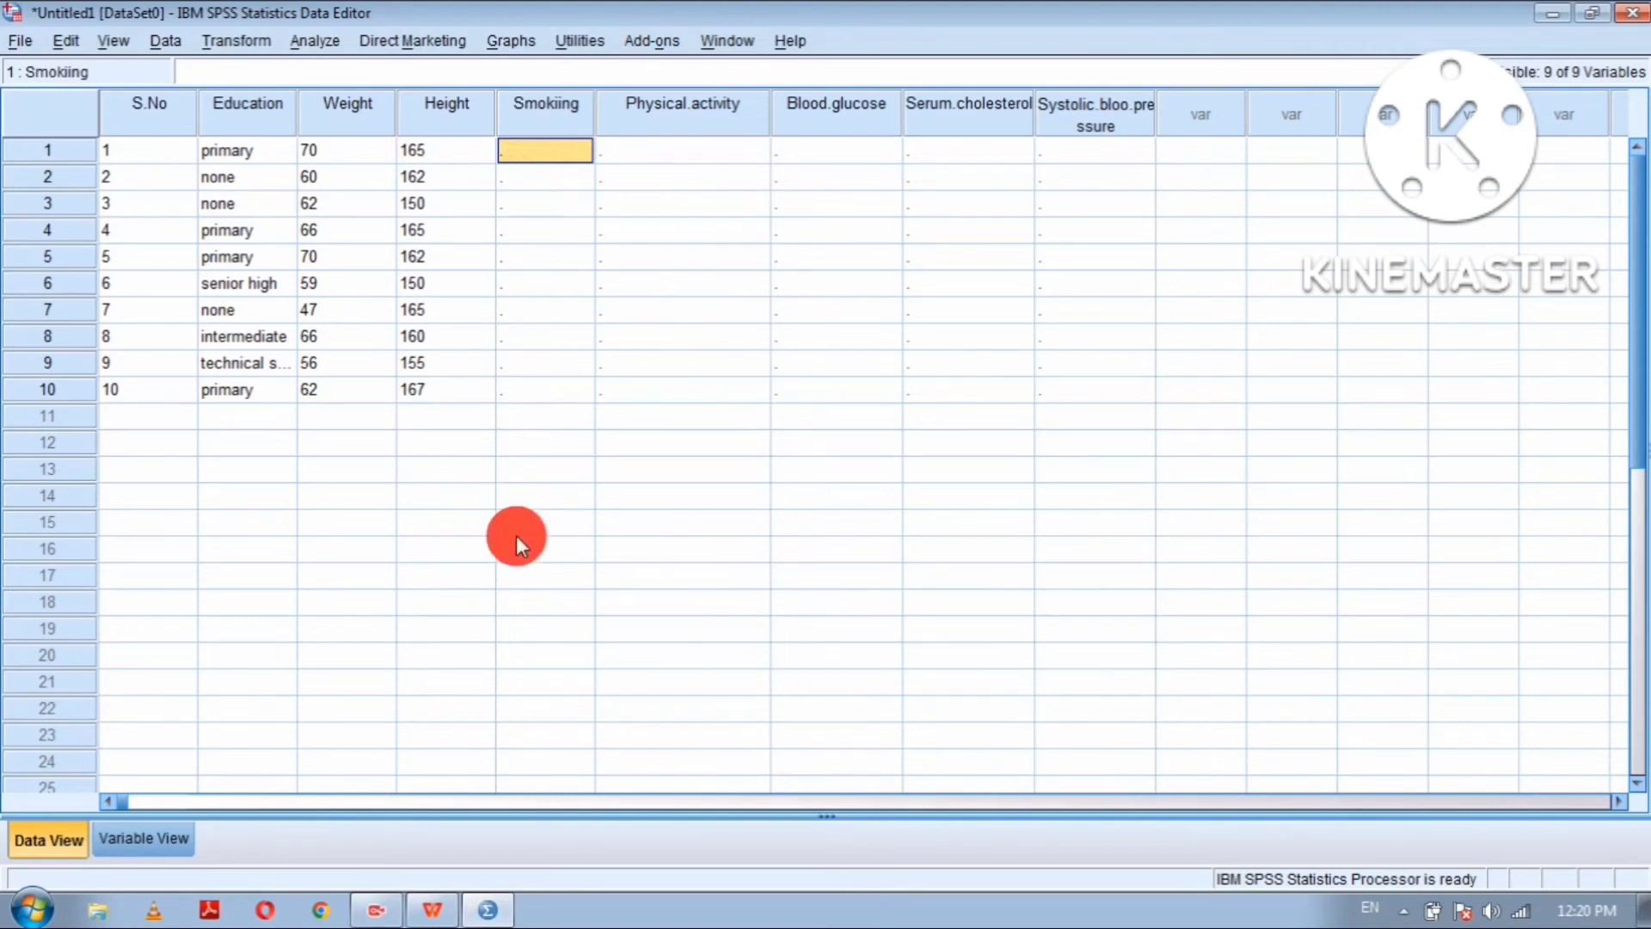
{"action": "left_click", "coordinate": [435, 908]}
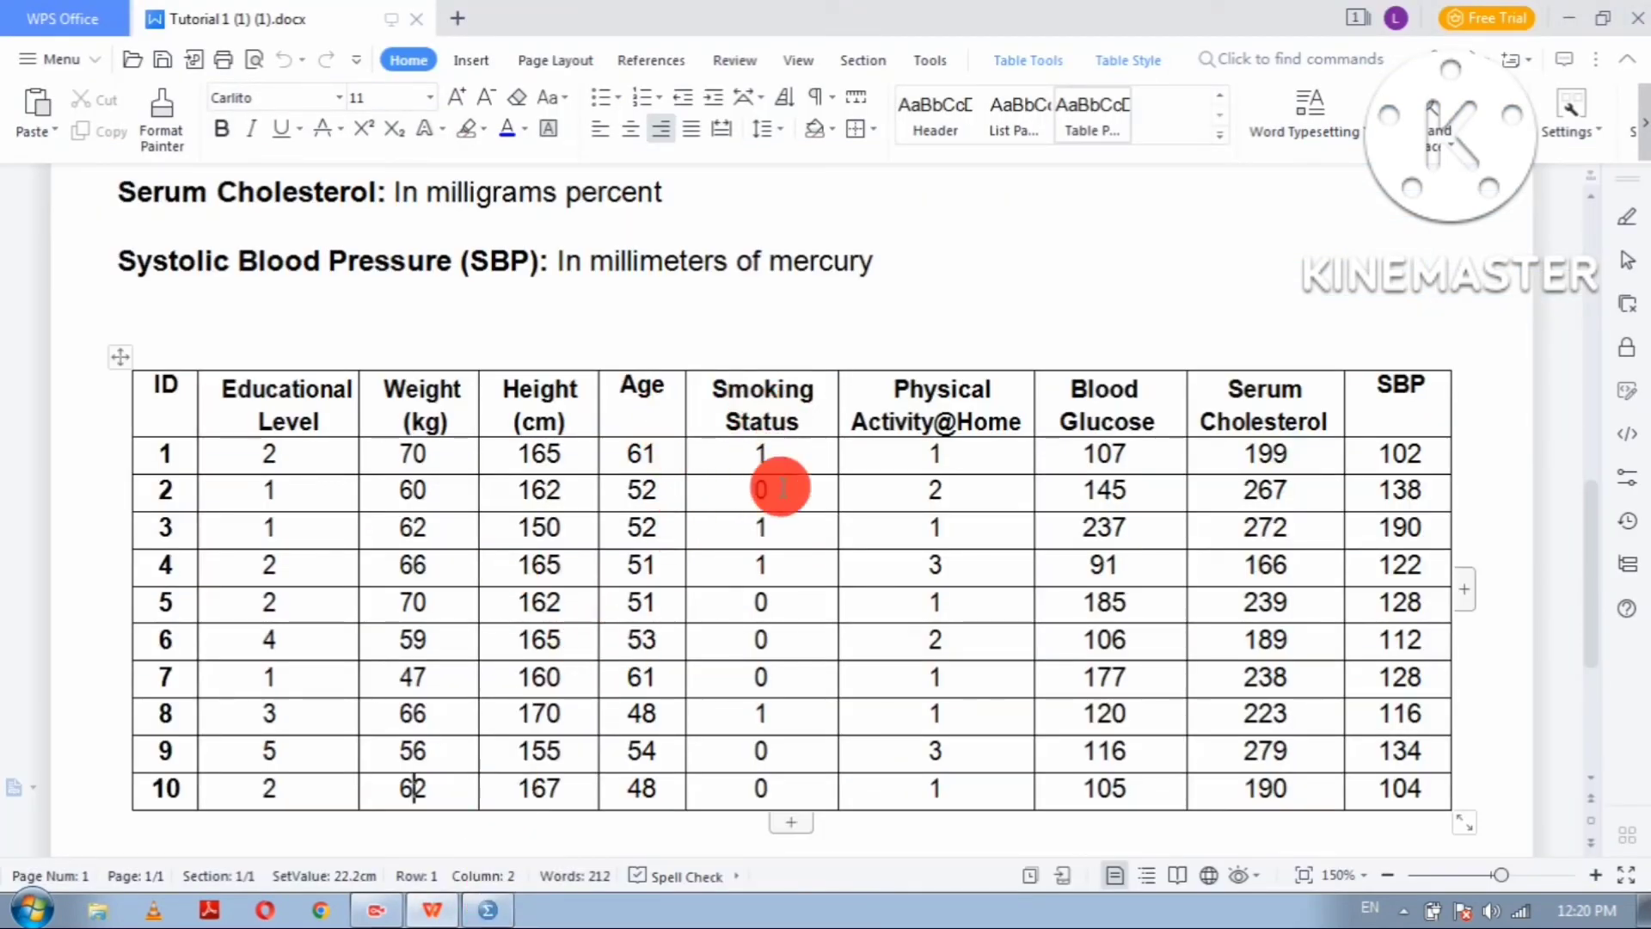
{"action": "left_click", "coordinate": [484, 915]}
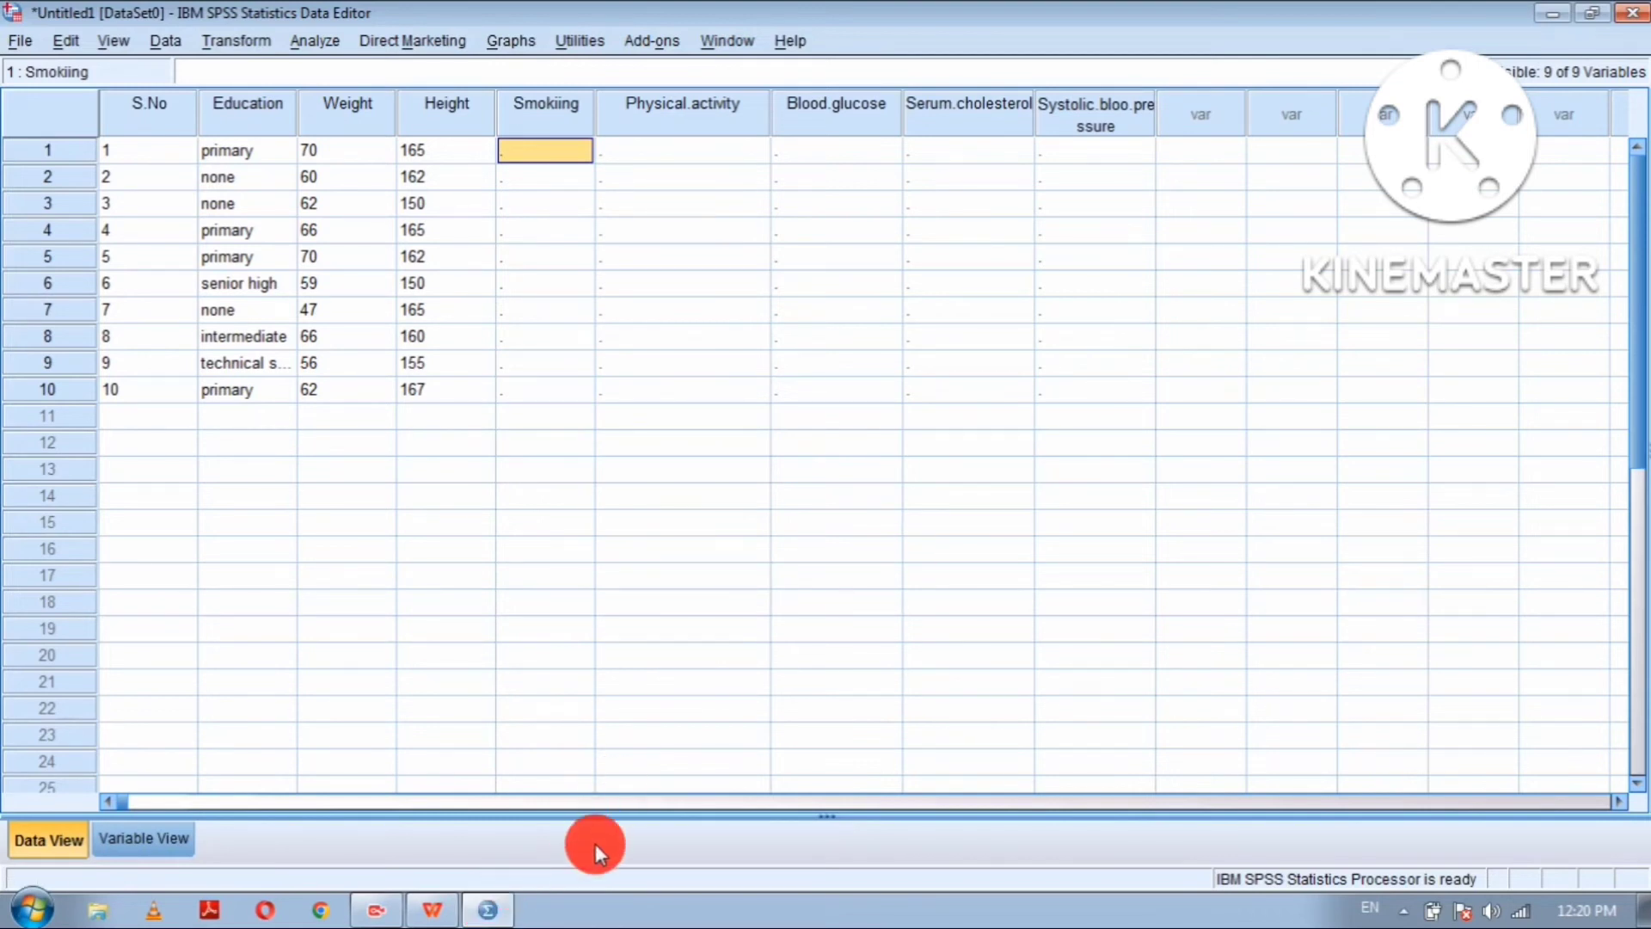
{"action": "left_click", "coordinate": [531, 152]}
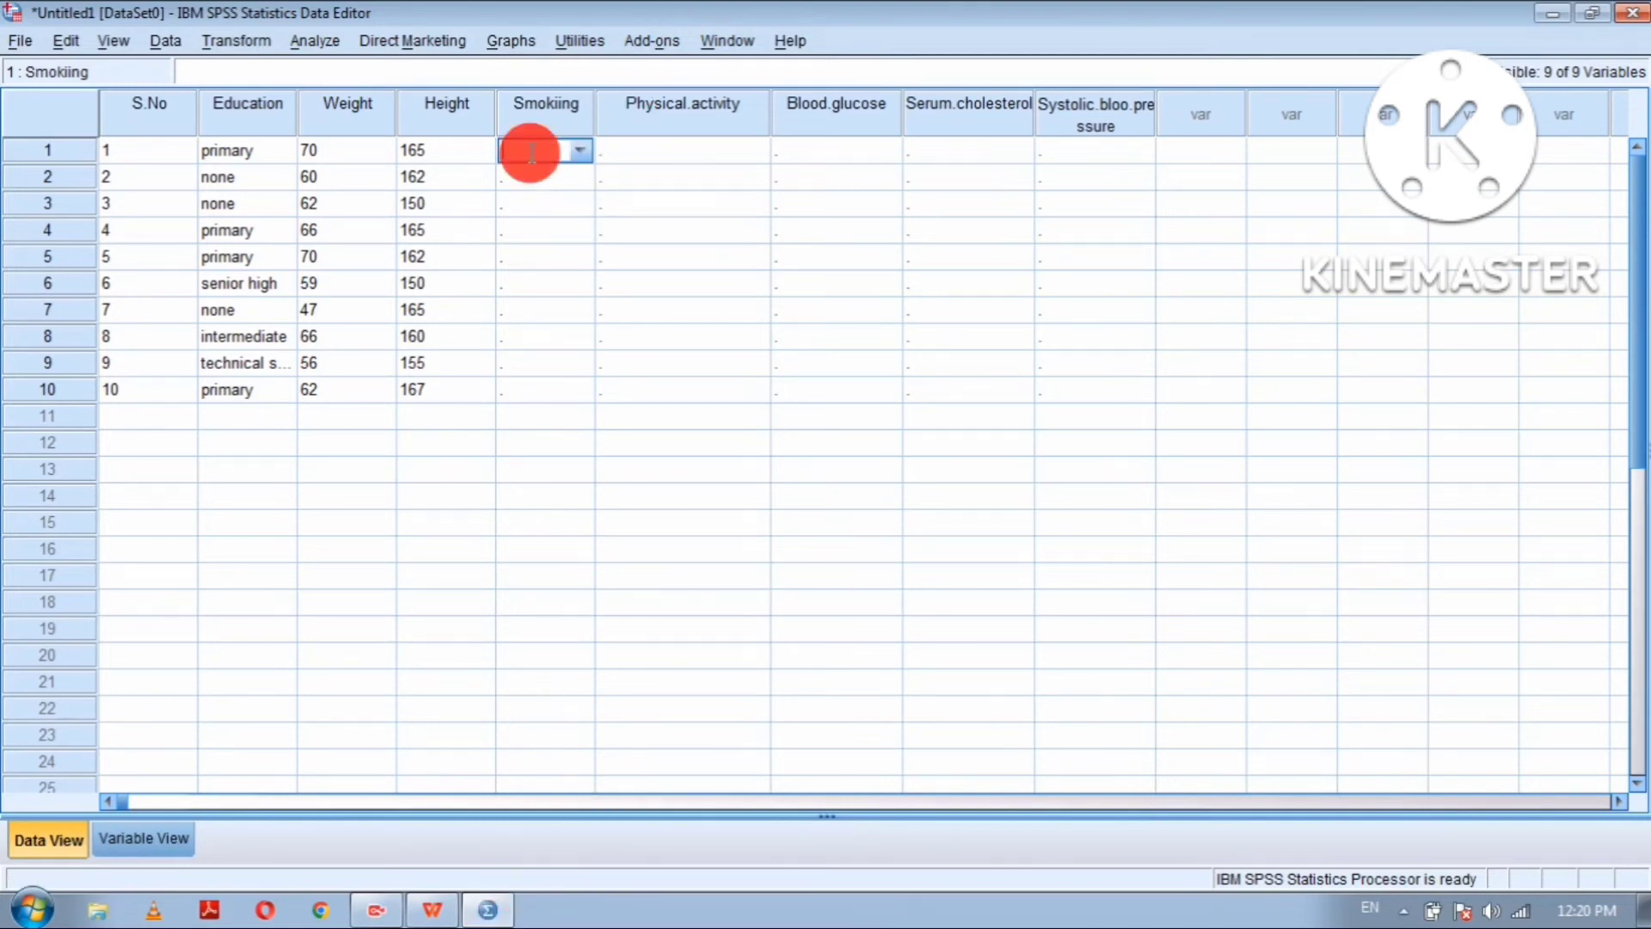
{"action": "type", "text": "1"}
{"action": "key", "text": "Return"}
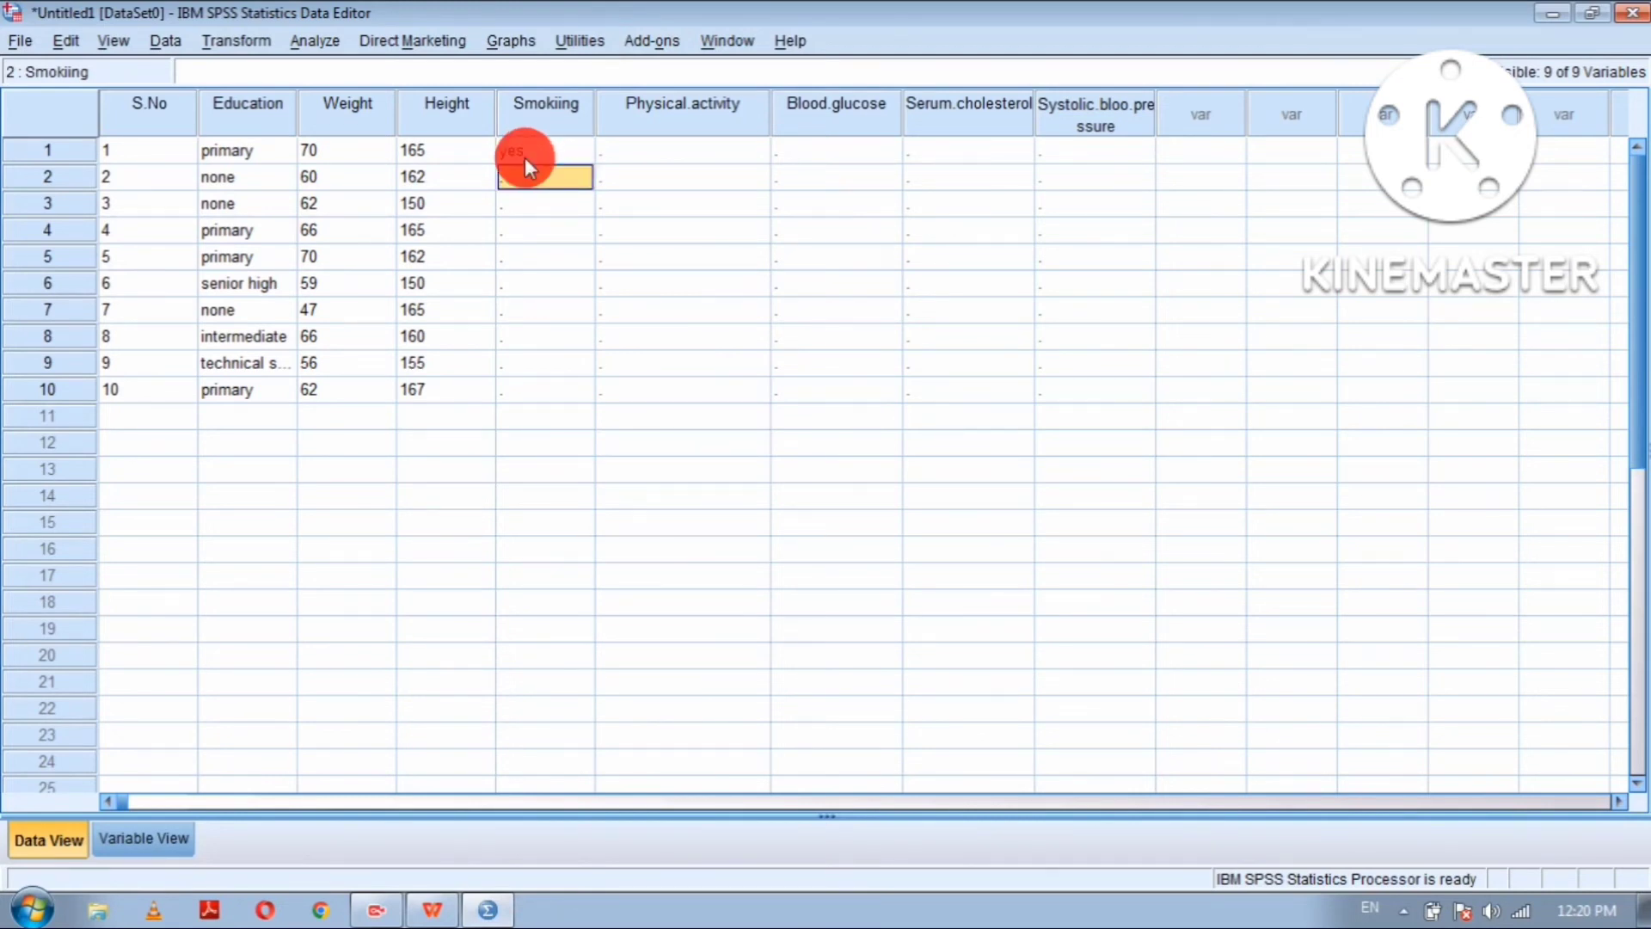
{"action": "type", "text": "2"}
{"action": "key", "text": "Return"}
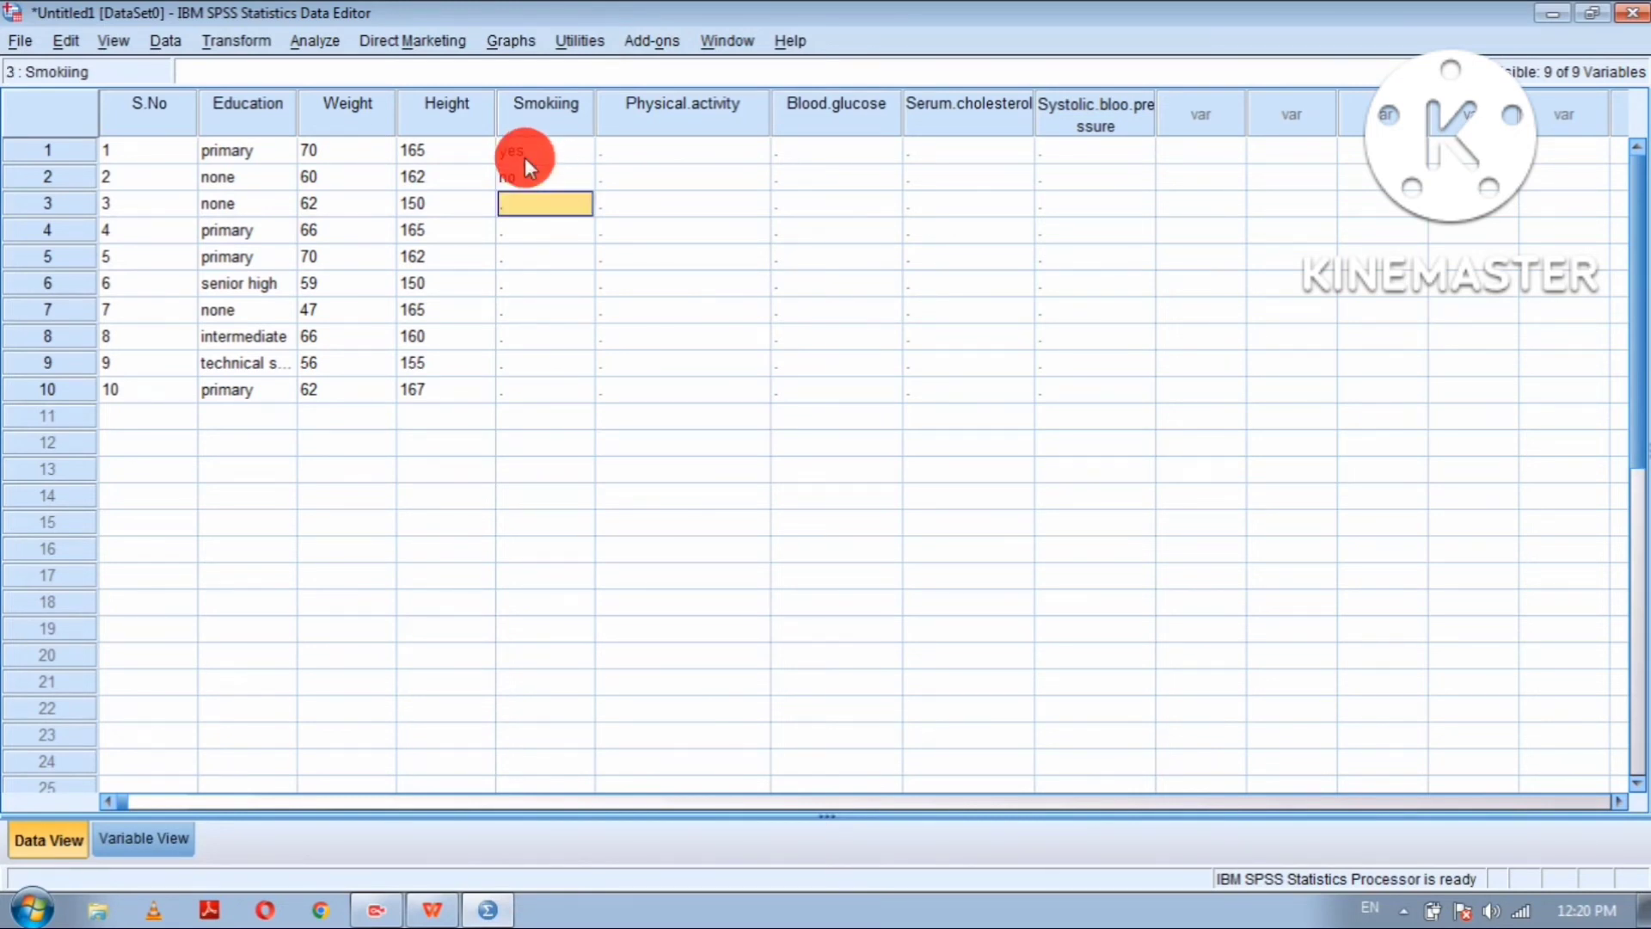
Step: Enter the Smokiing codes 1, 1, 0, 0 and 0 for cases 3 to 7
{"action": "type", "text": "1"}
{"action": "key", "text": "Return"}
{"action": "type", "text": "1"}
{"action": "key", "text": "Return"}
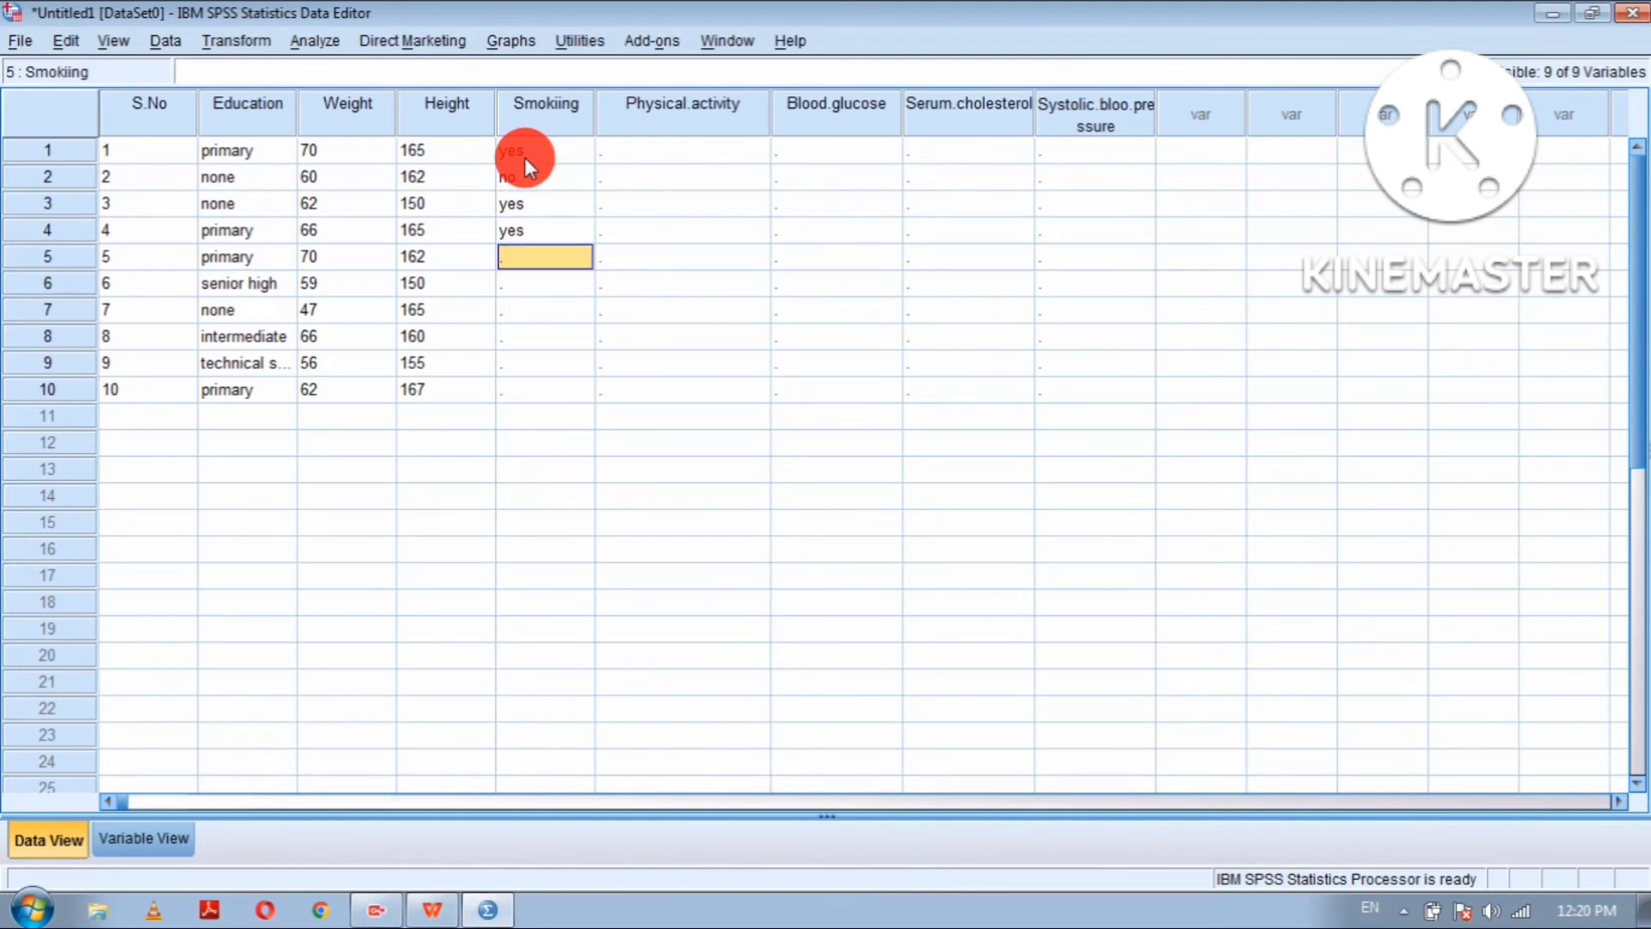
{"action": "type", "text": "0"}
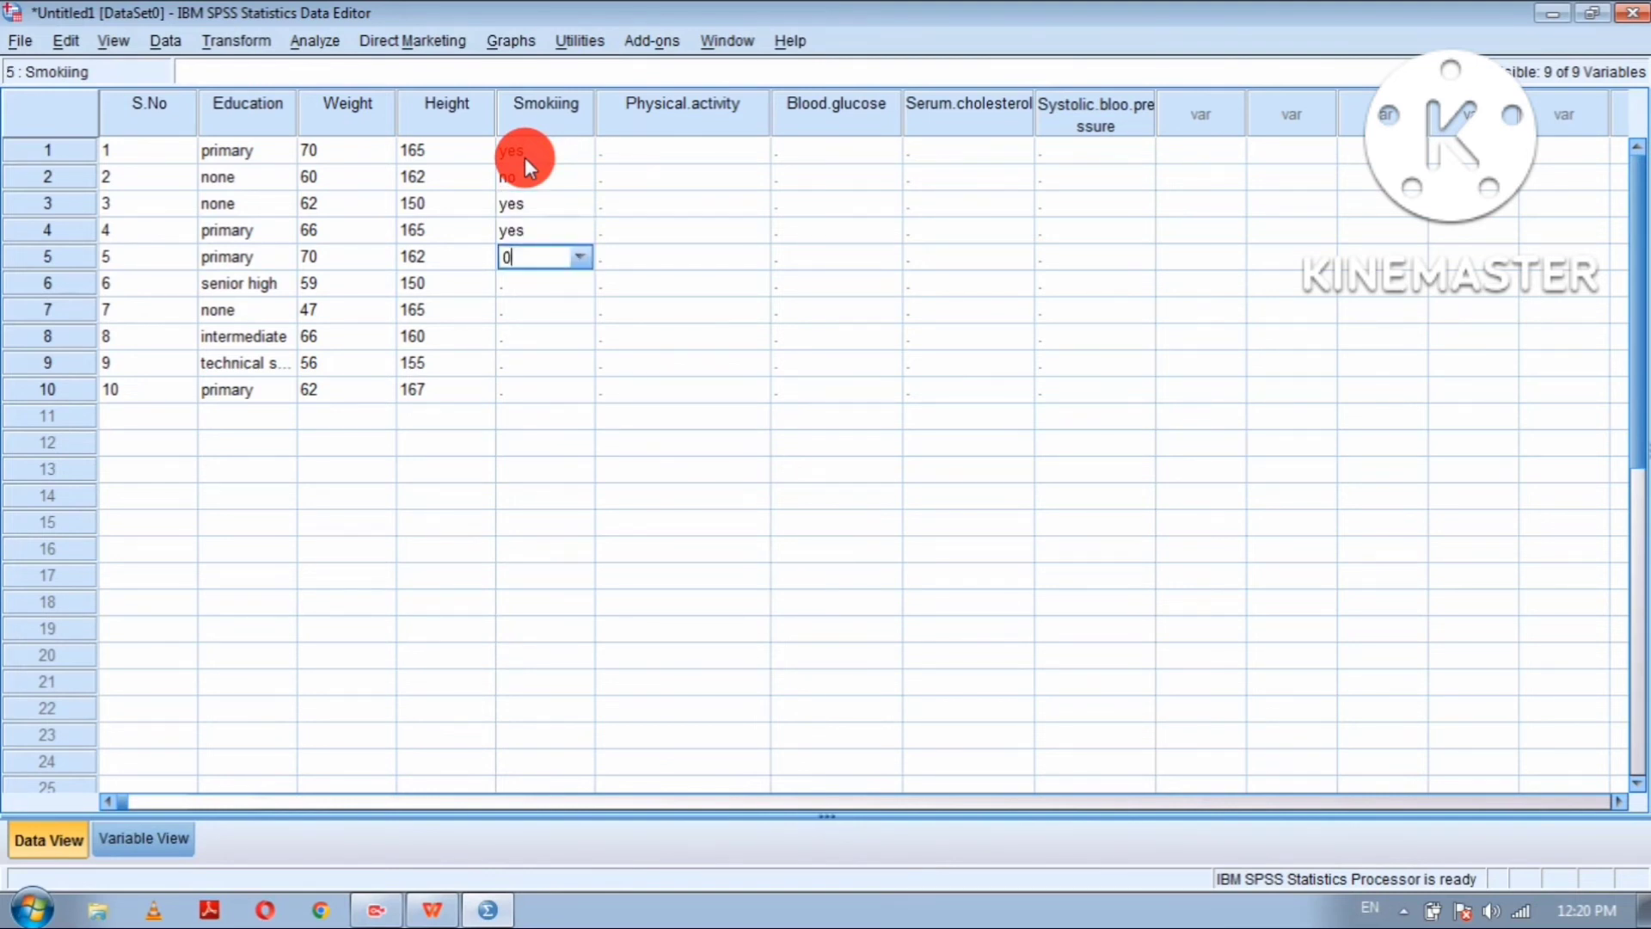
{"action": "key", "text": "Return"}
{"action": "type", "text": "0"}
{"action": "key", "text": "Return"}
{"action": "type", "text": "0"}
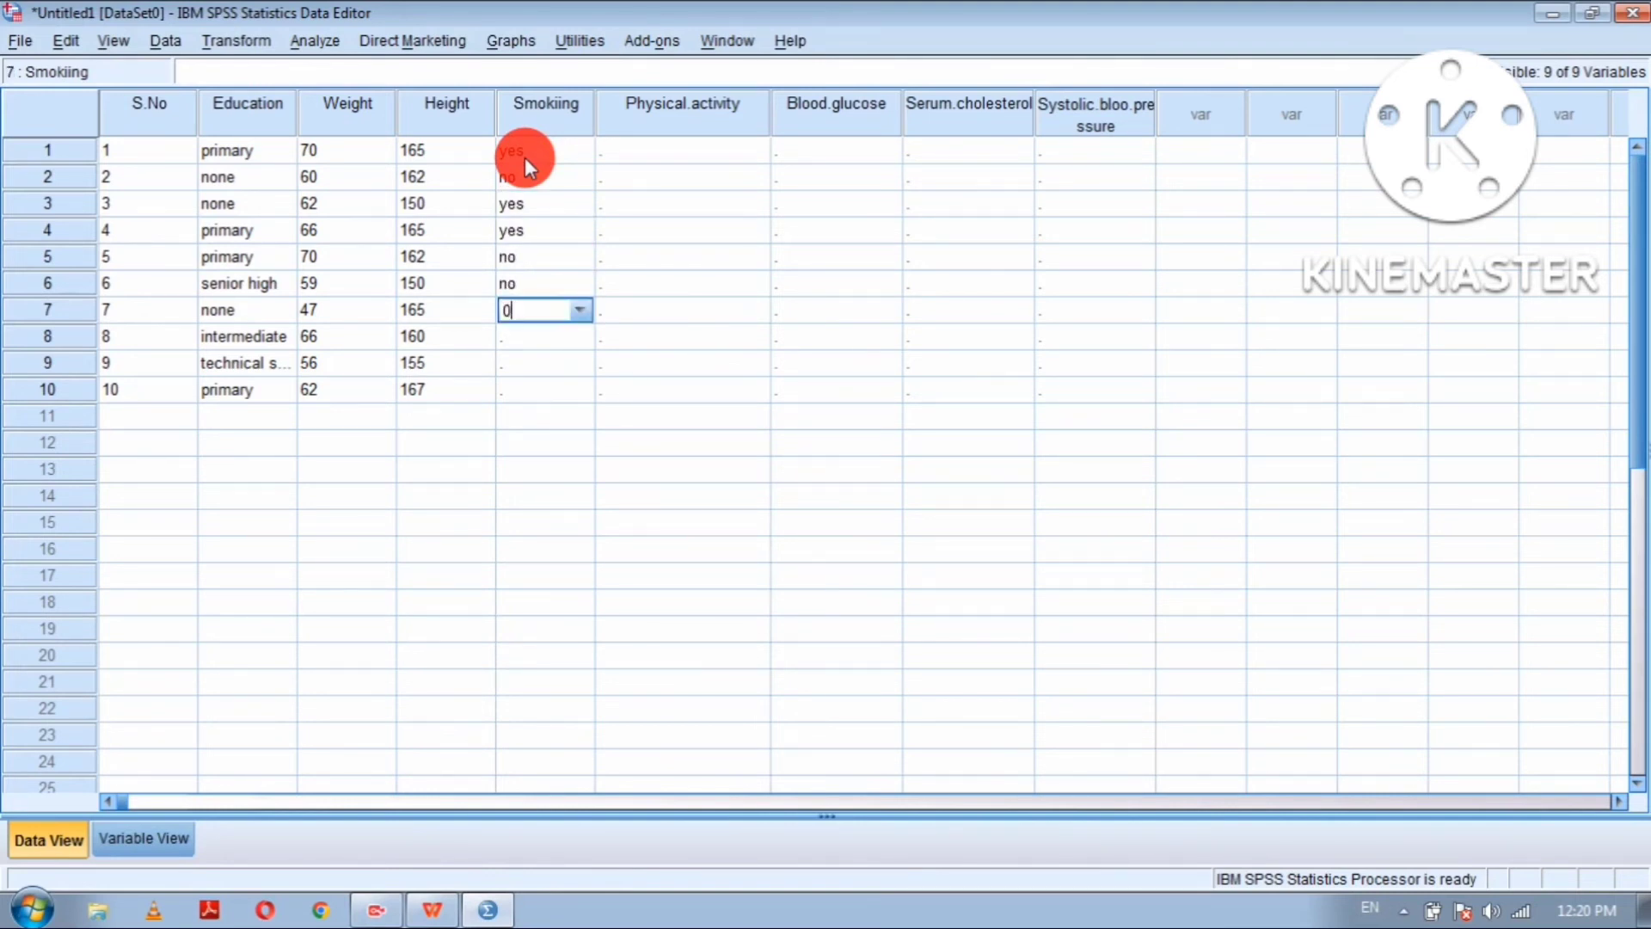
{"action": "key", "text": "Return"}
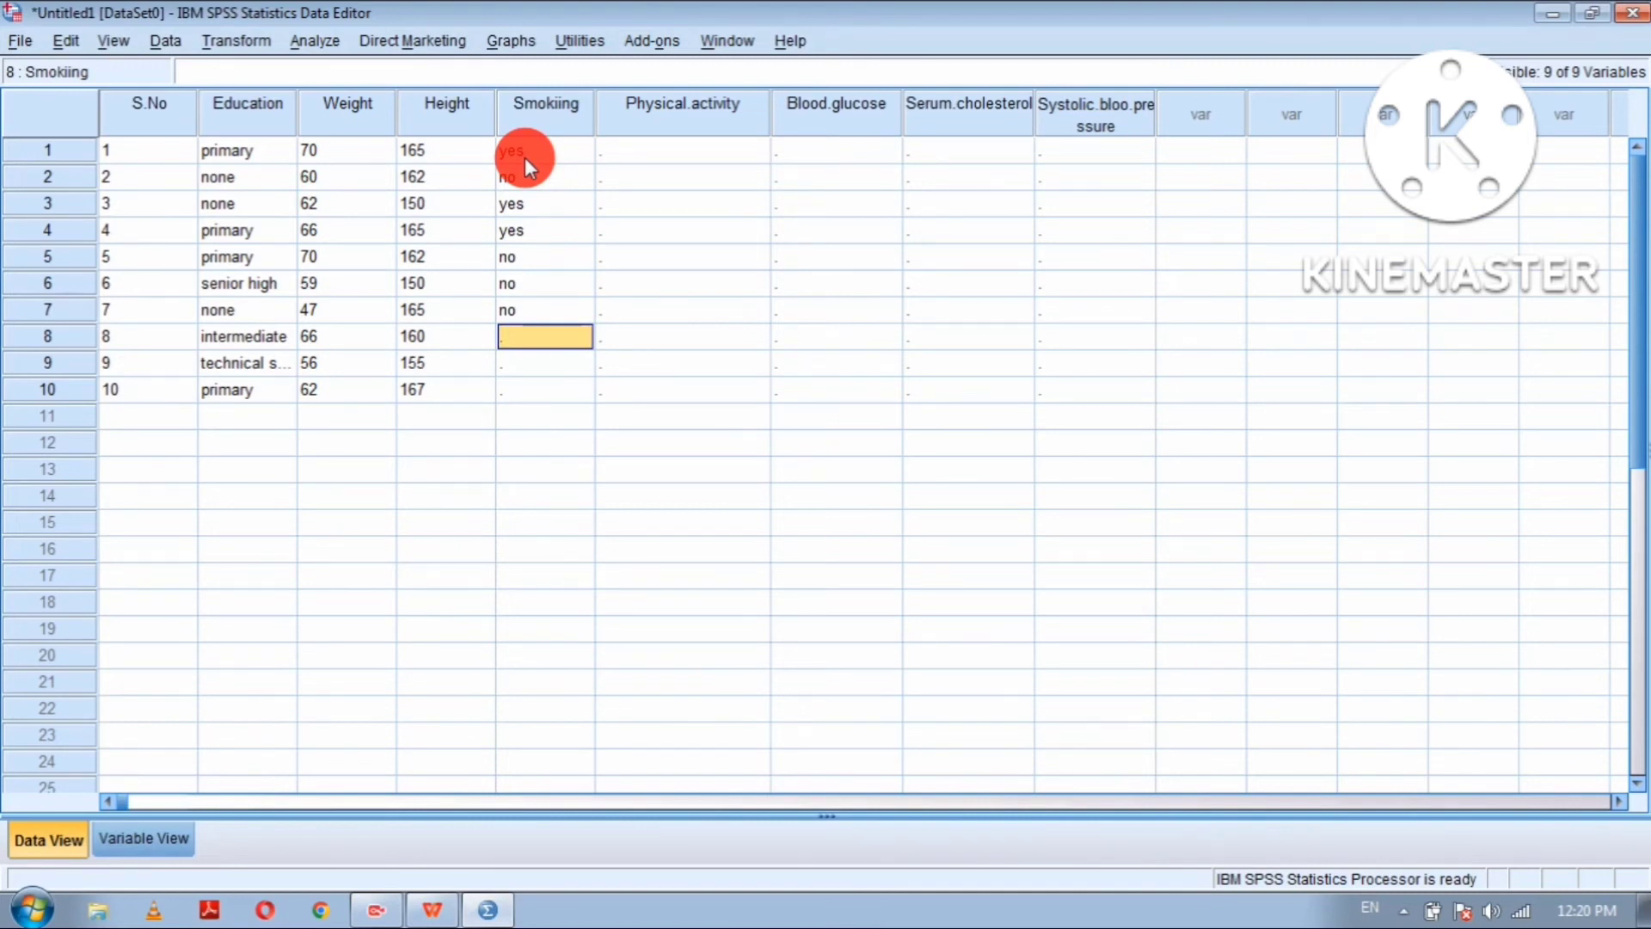
Step: Enter the Smokiing codes 1, 0 and 0 for cases 8 to 10
{"action": "type", "text": "1"}
{"action": "key", "text": "Return"}
{"action": "type", "text": "0"}
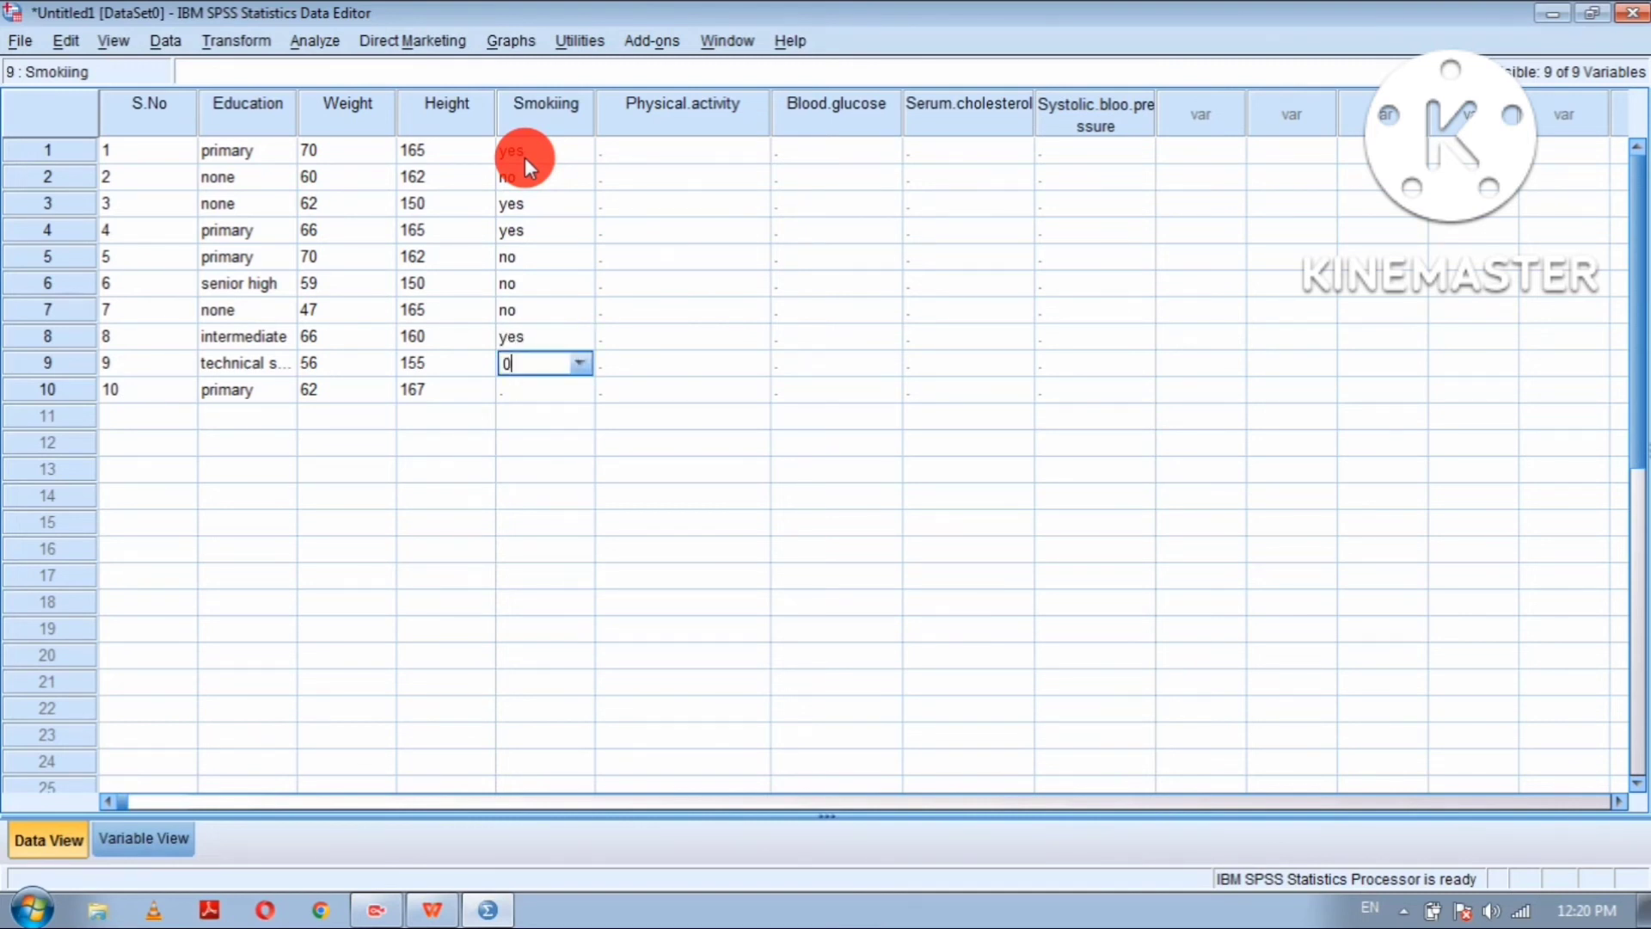
{"action": "key", "text": "Return"}
{"action": "type", "text": "0"}
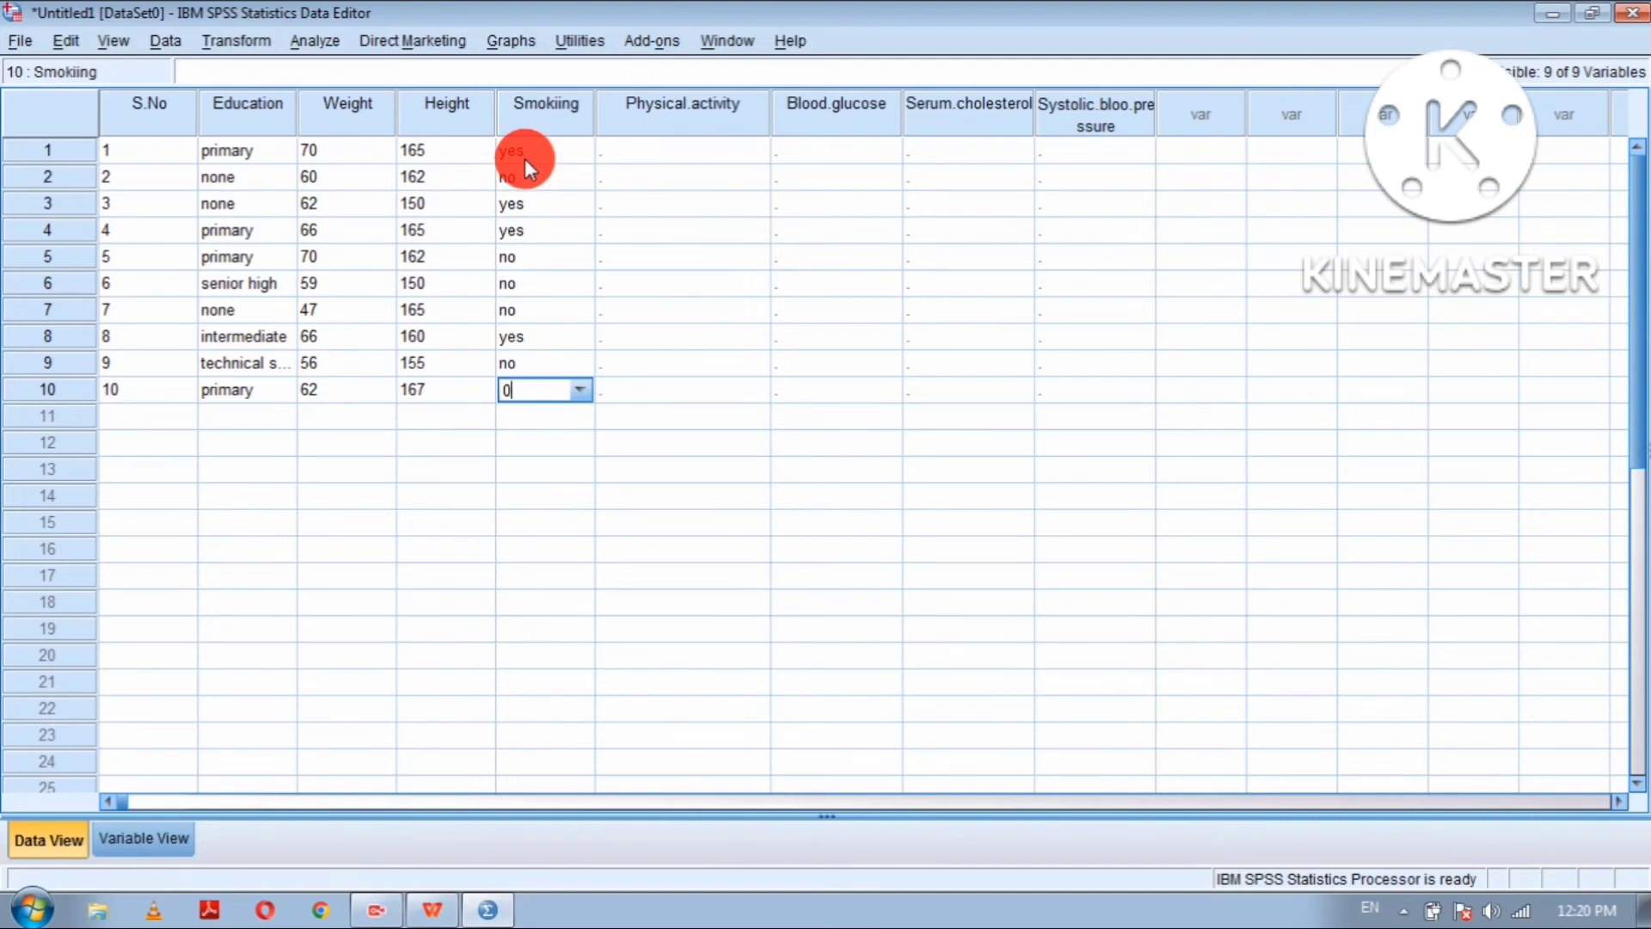
{"action": "key", "text": "Return"}
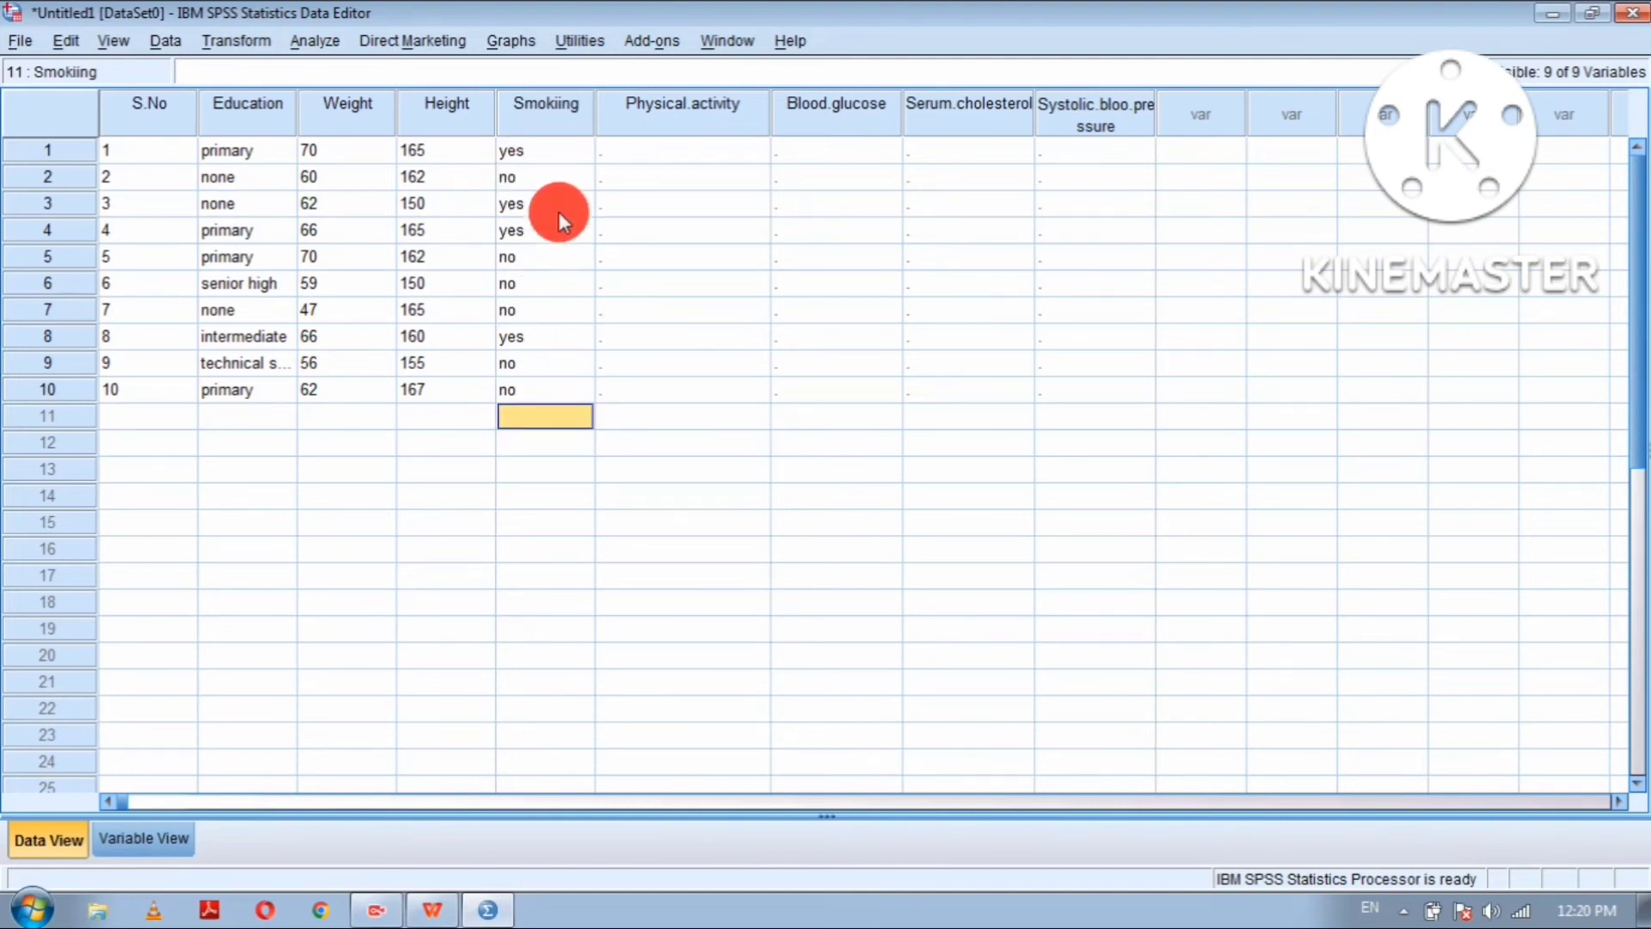
Step: Enter the Physical.activity codes 1, 2, 1 and 3 for cases 1 to 4
{"action": "left_click", "coordinate": [654, 160]}
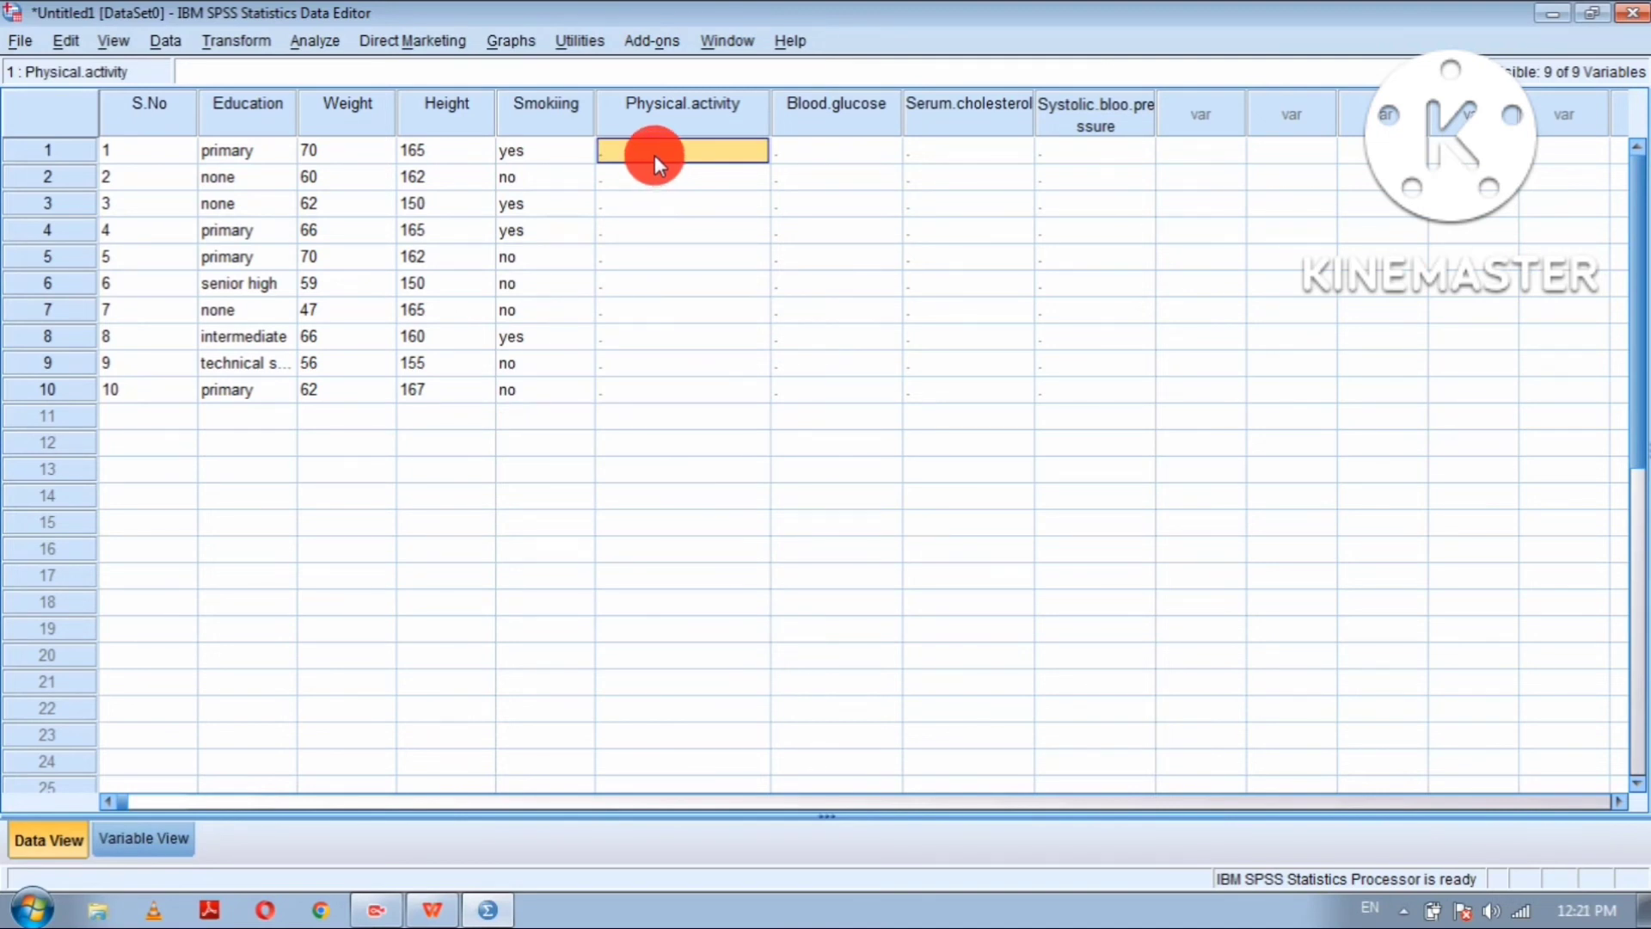
{"action": "left_click", "coordinate": [653, 155]}
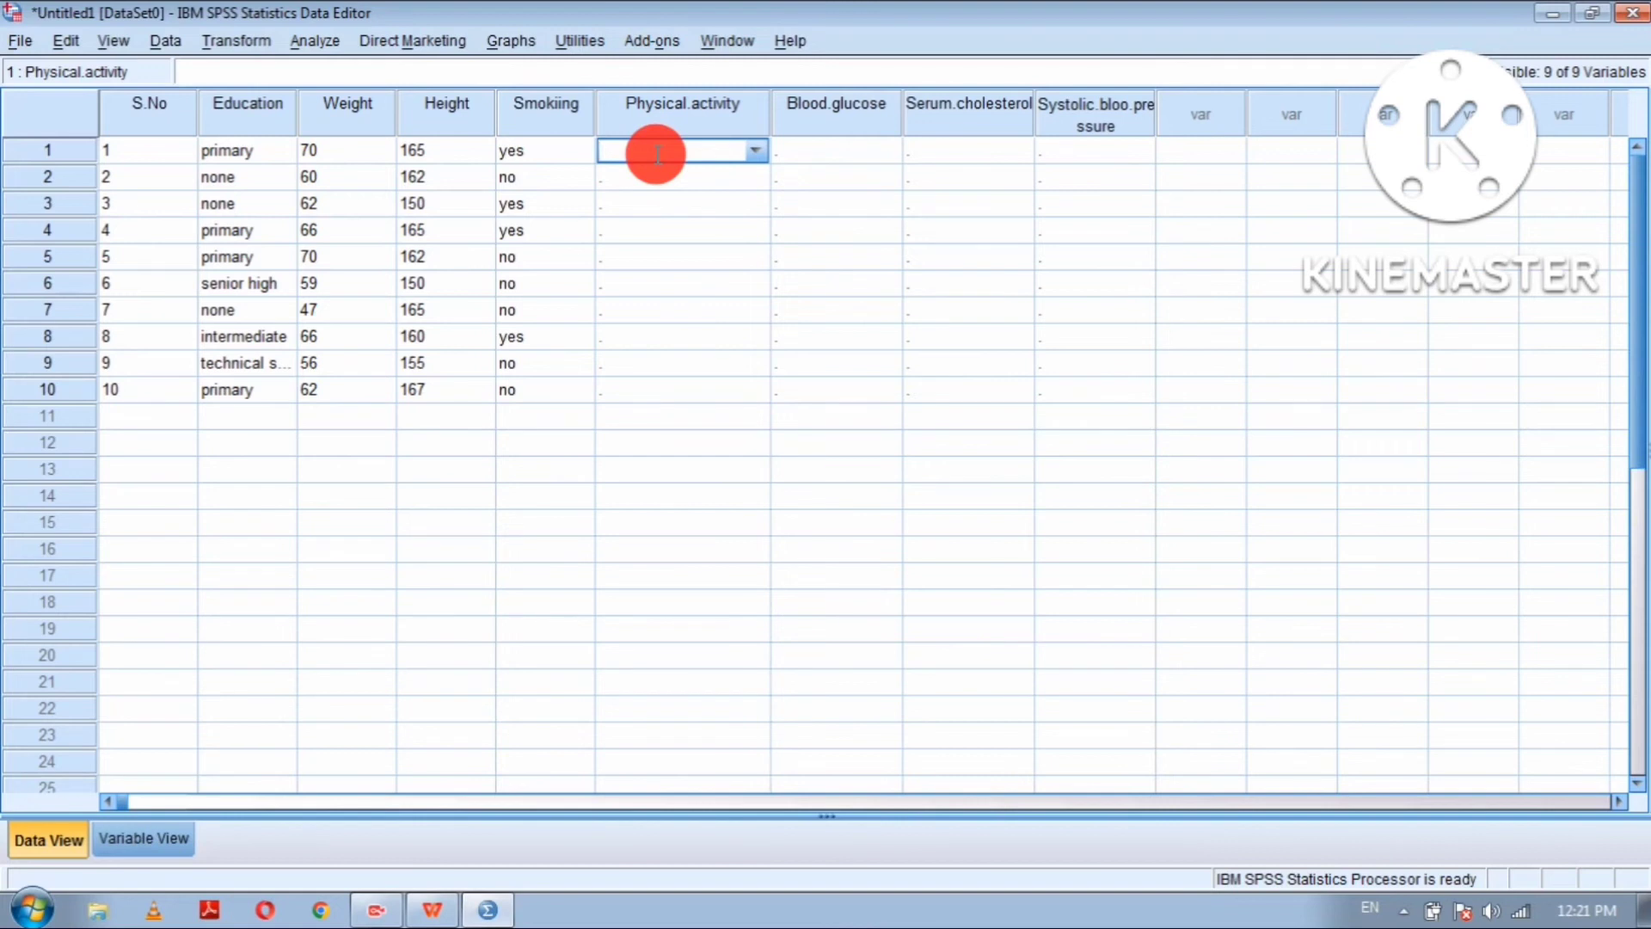
{"action": "type", "text": "1"}
{"action": "key", "text": "Return"}
{"action": "type", "text": "2"}
{"action": "key", "text": "Return"}
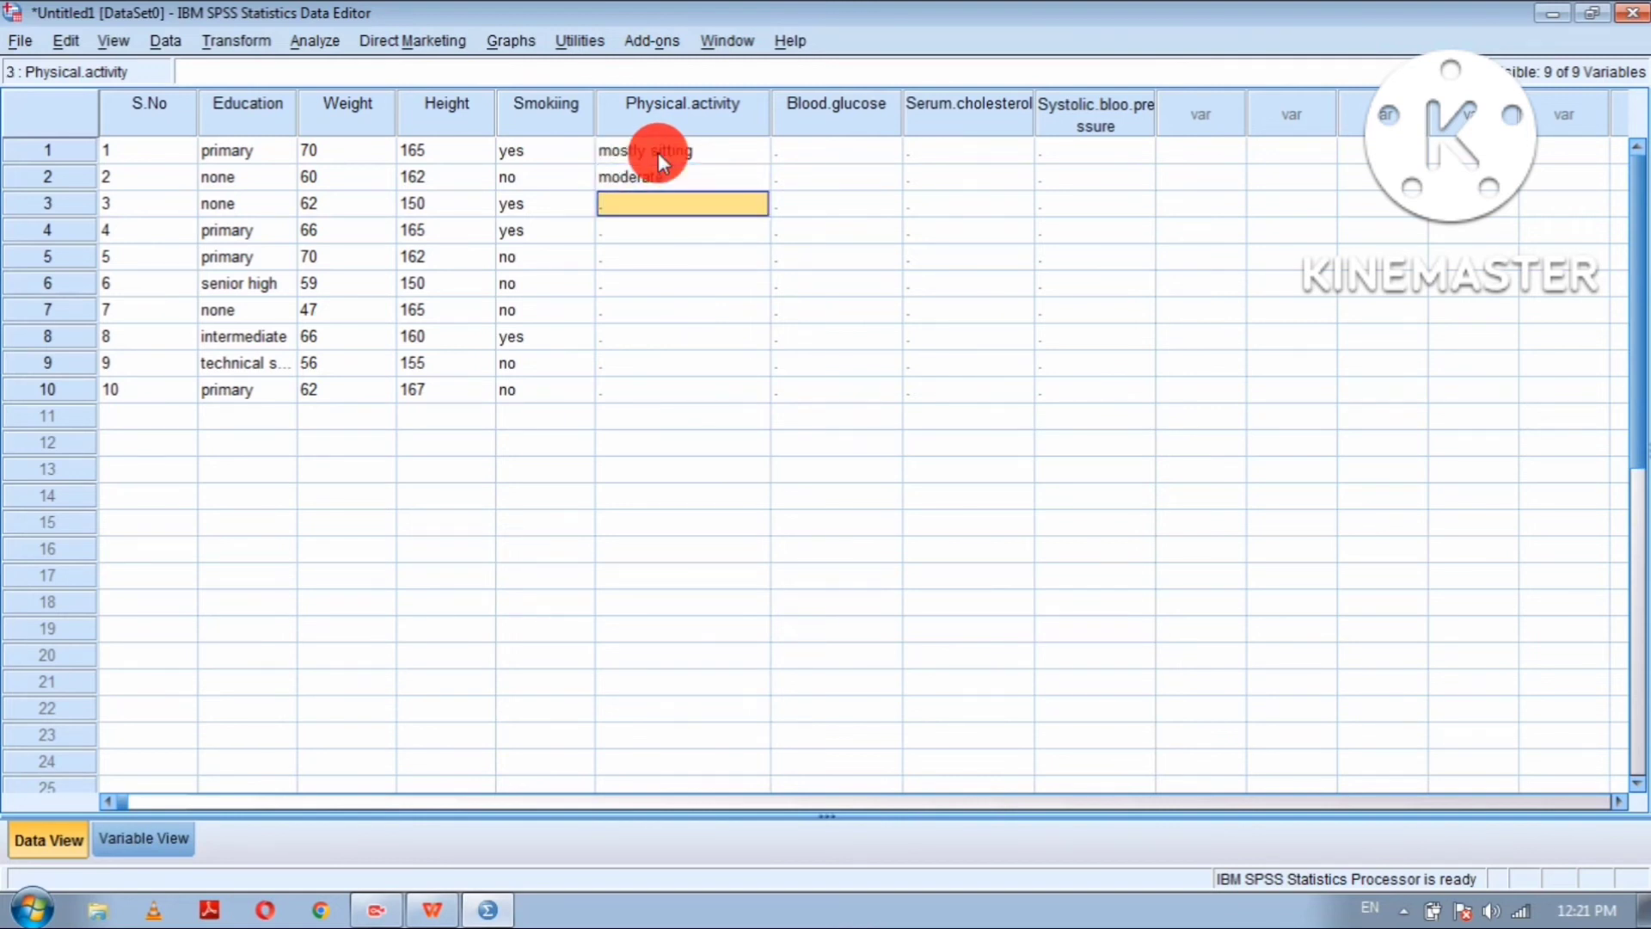
{"action": "type", "text": "1"}
{"action": "key", "text": "Return"}
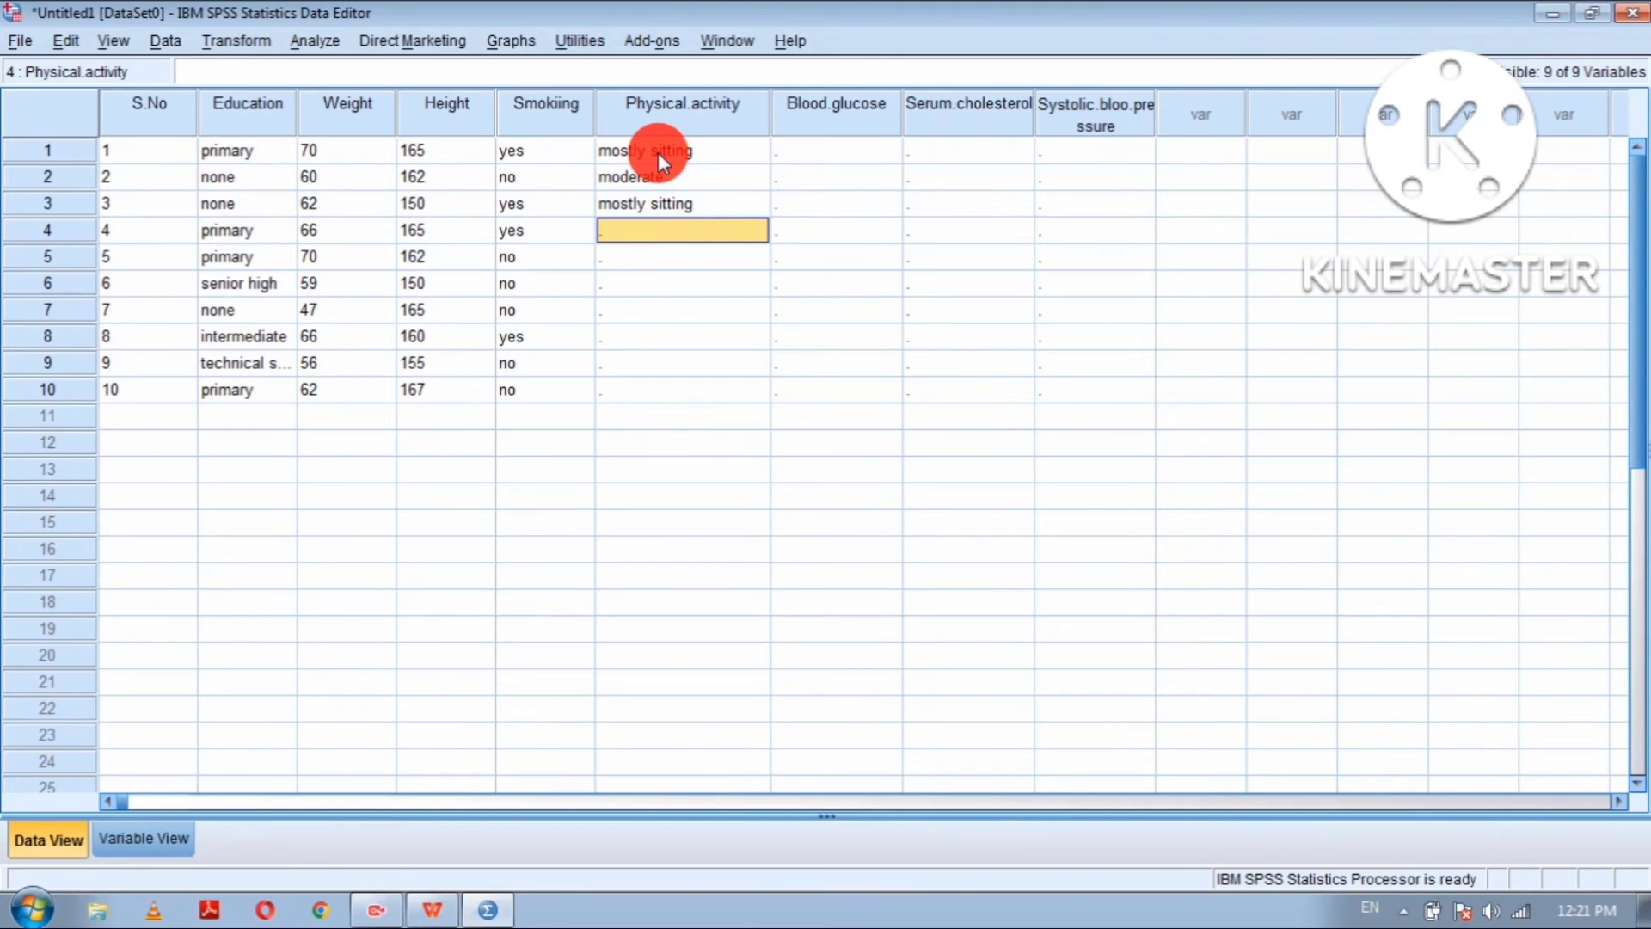
{"action": "type", "text": "3"}
{"action": "key", "text": "Return"}
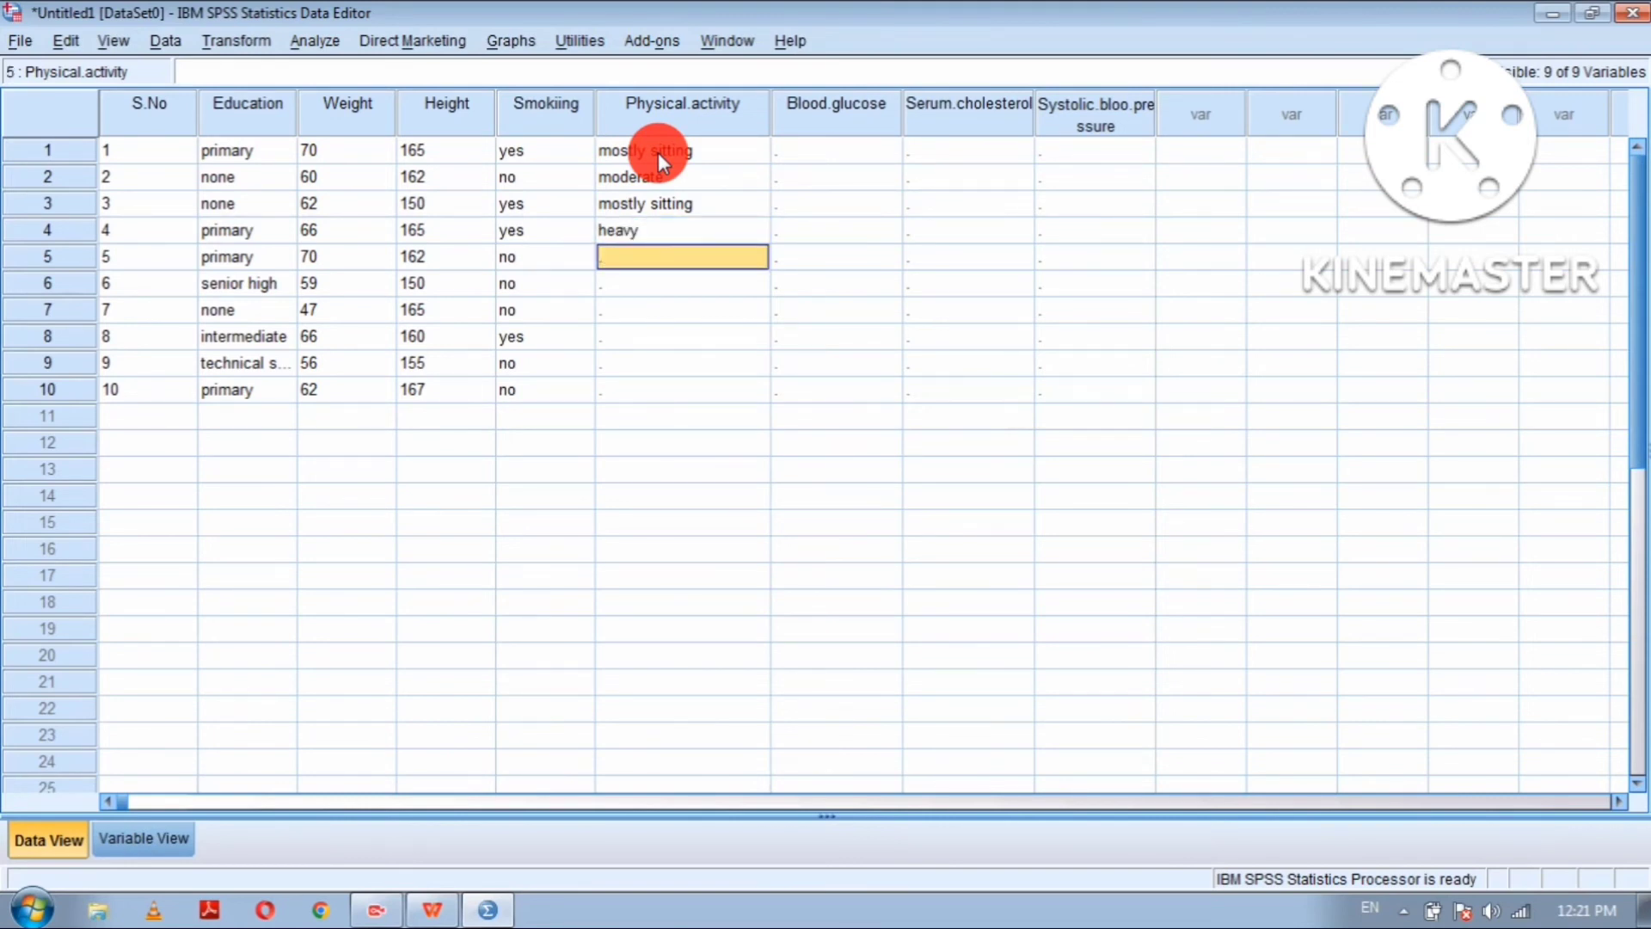
Step: Enter the Physical.activity of case 5 as code 1 (mostly sitting), correcting the mistyped 11
{"action": "type", "text": "11"}
{"action": "key", "text": "Return"}
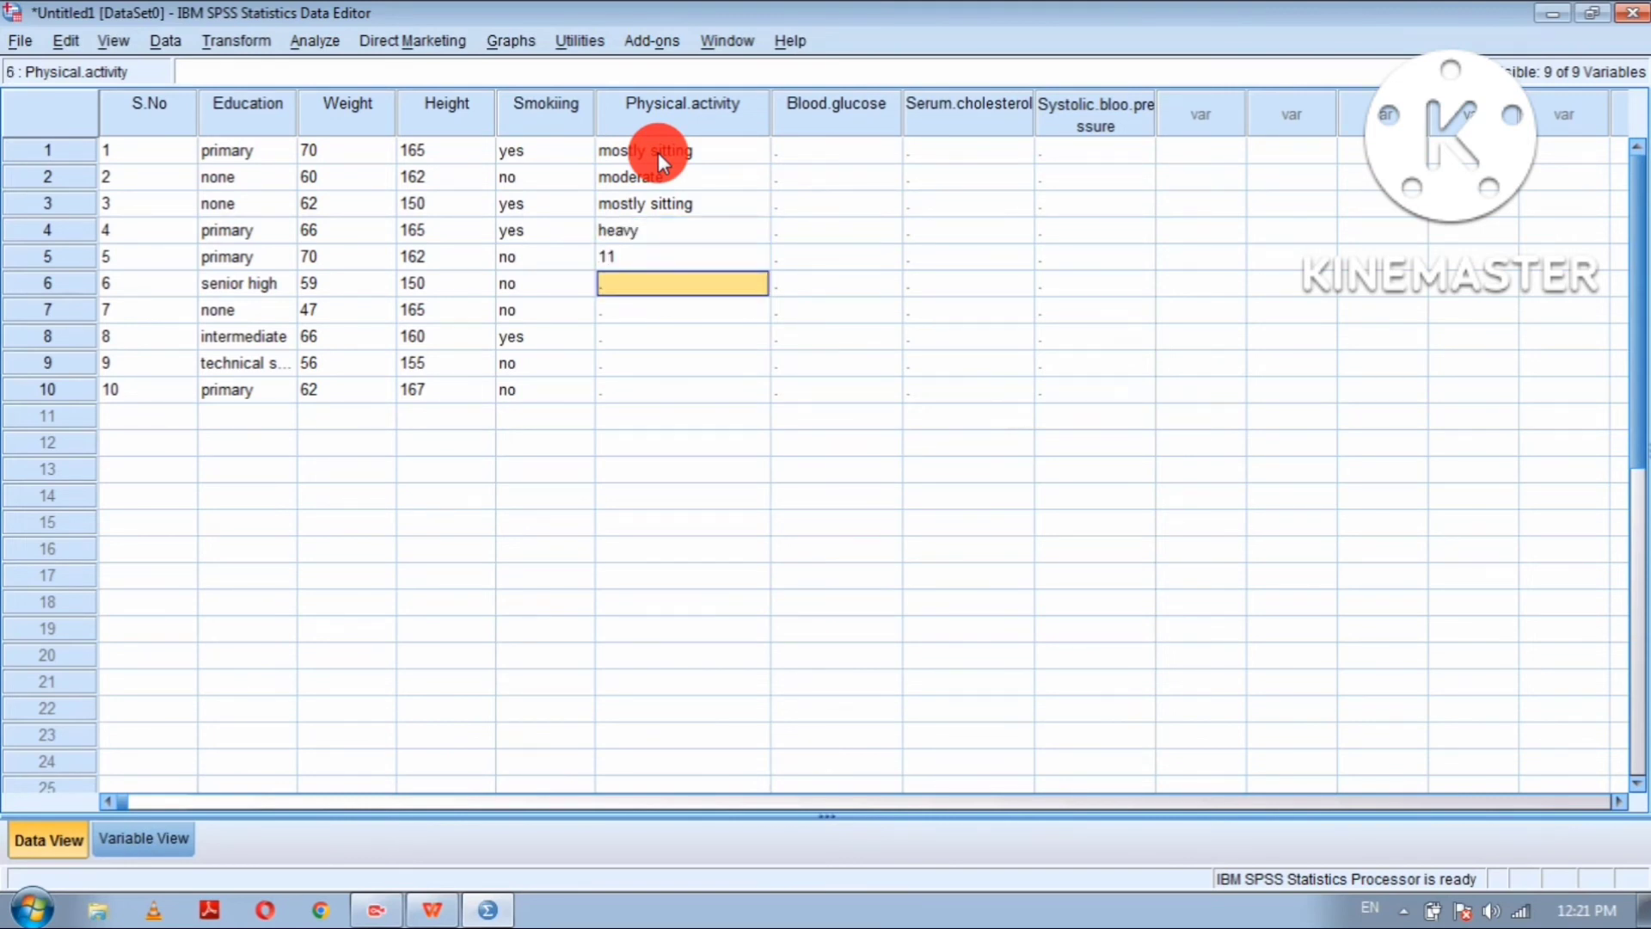
{"action": "key", "text": "BackSpace"}
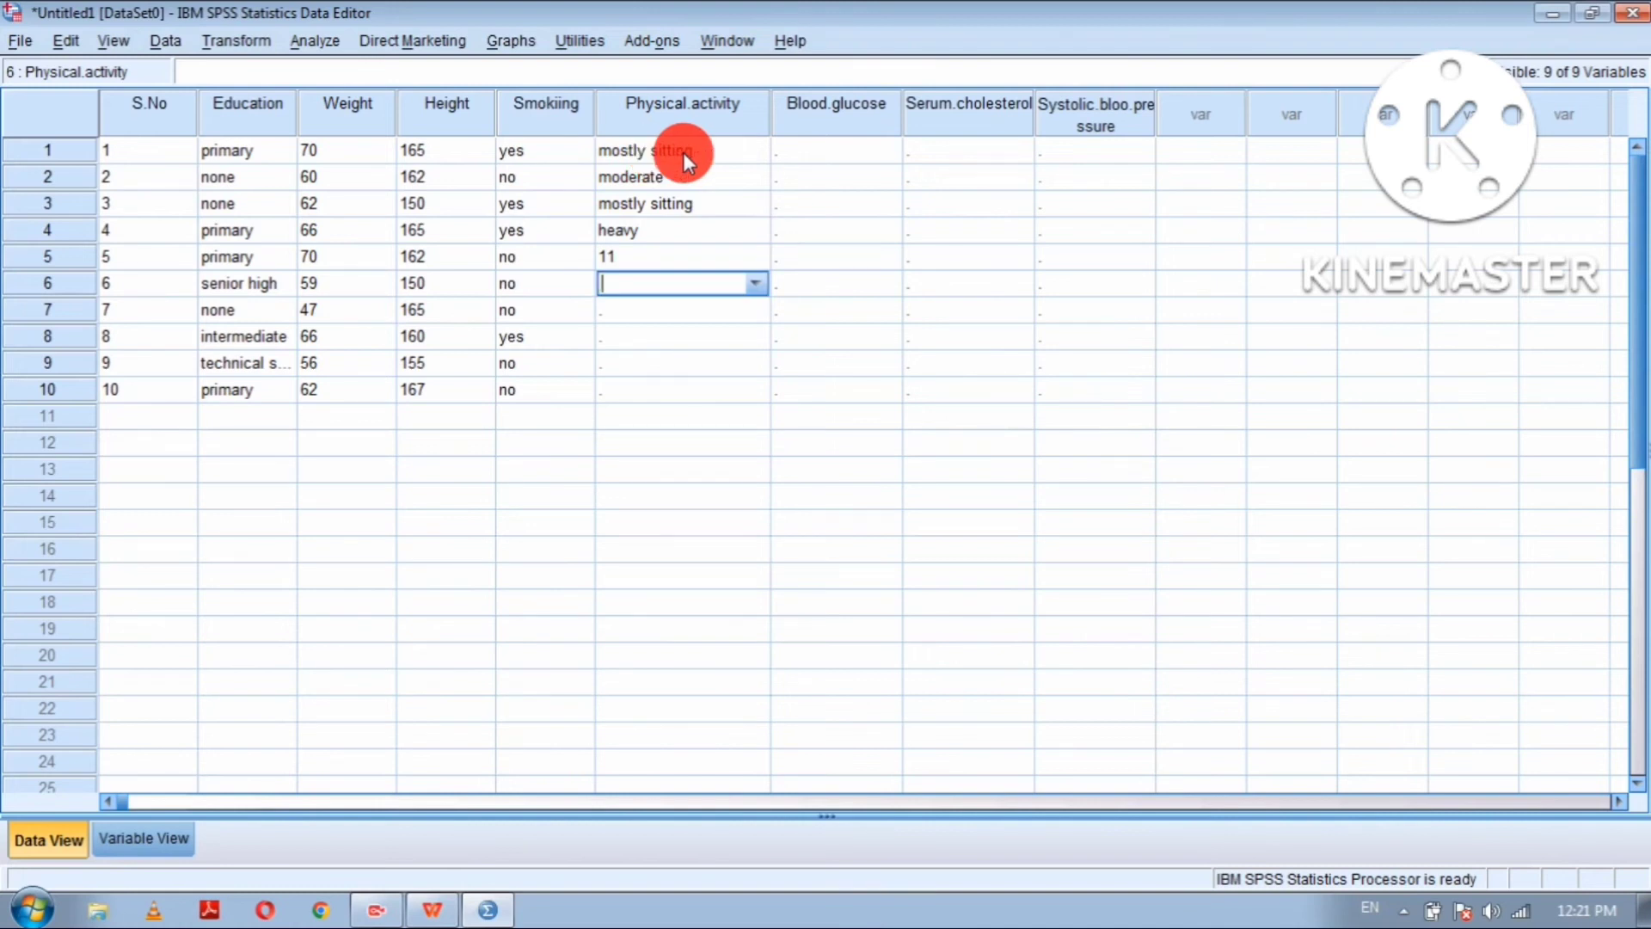
{"action": "left_click", "coordinate": [635, 249]}
{"action": "double_click", "coordinate": [635, 245]}
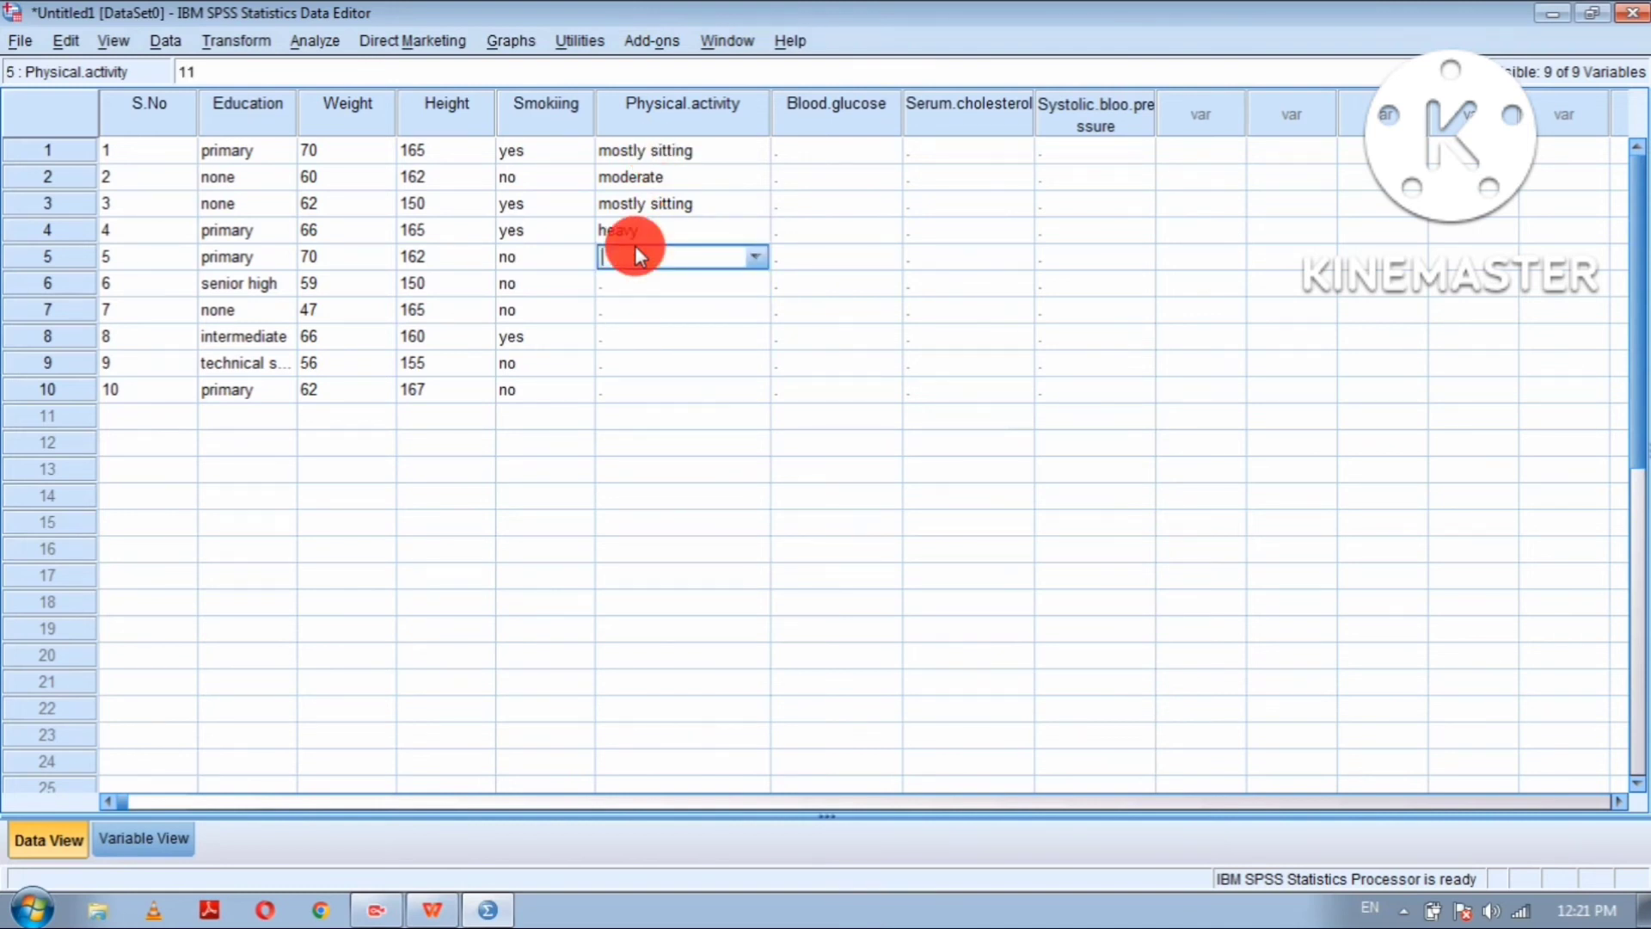
{"action": "key", "text": "Return"}
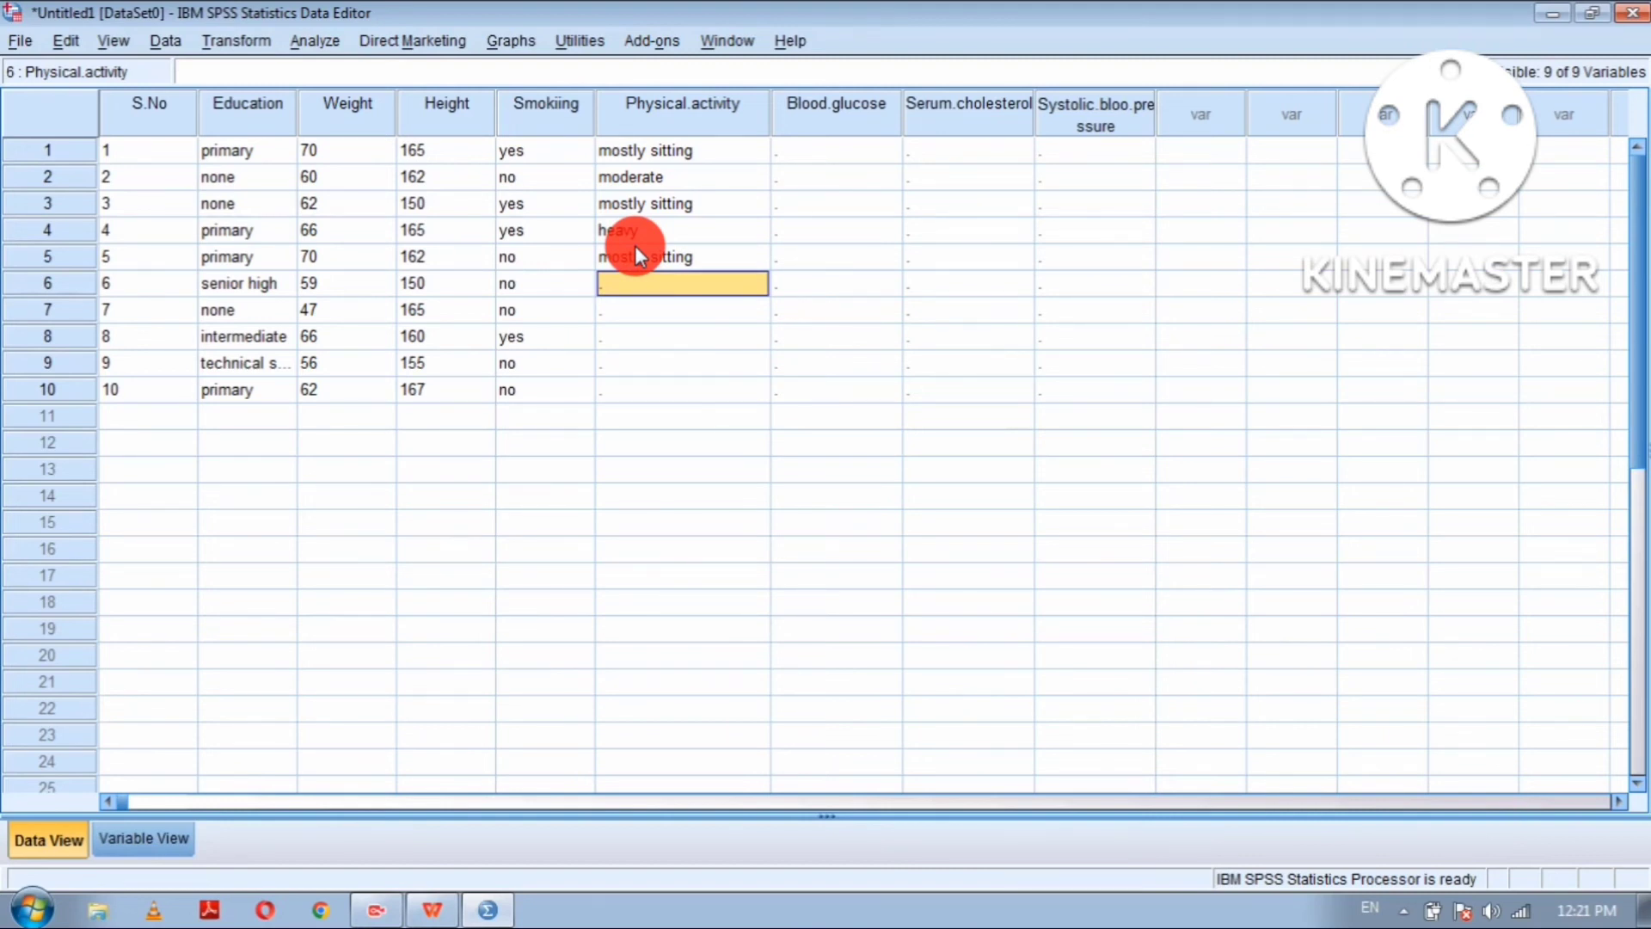
Step: Enter the Physical.activity codes 2, 11 and 1 for cases 6 to 8
{"action": "type", "text": "2"}
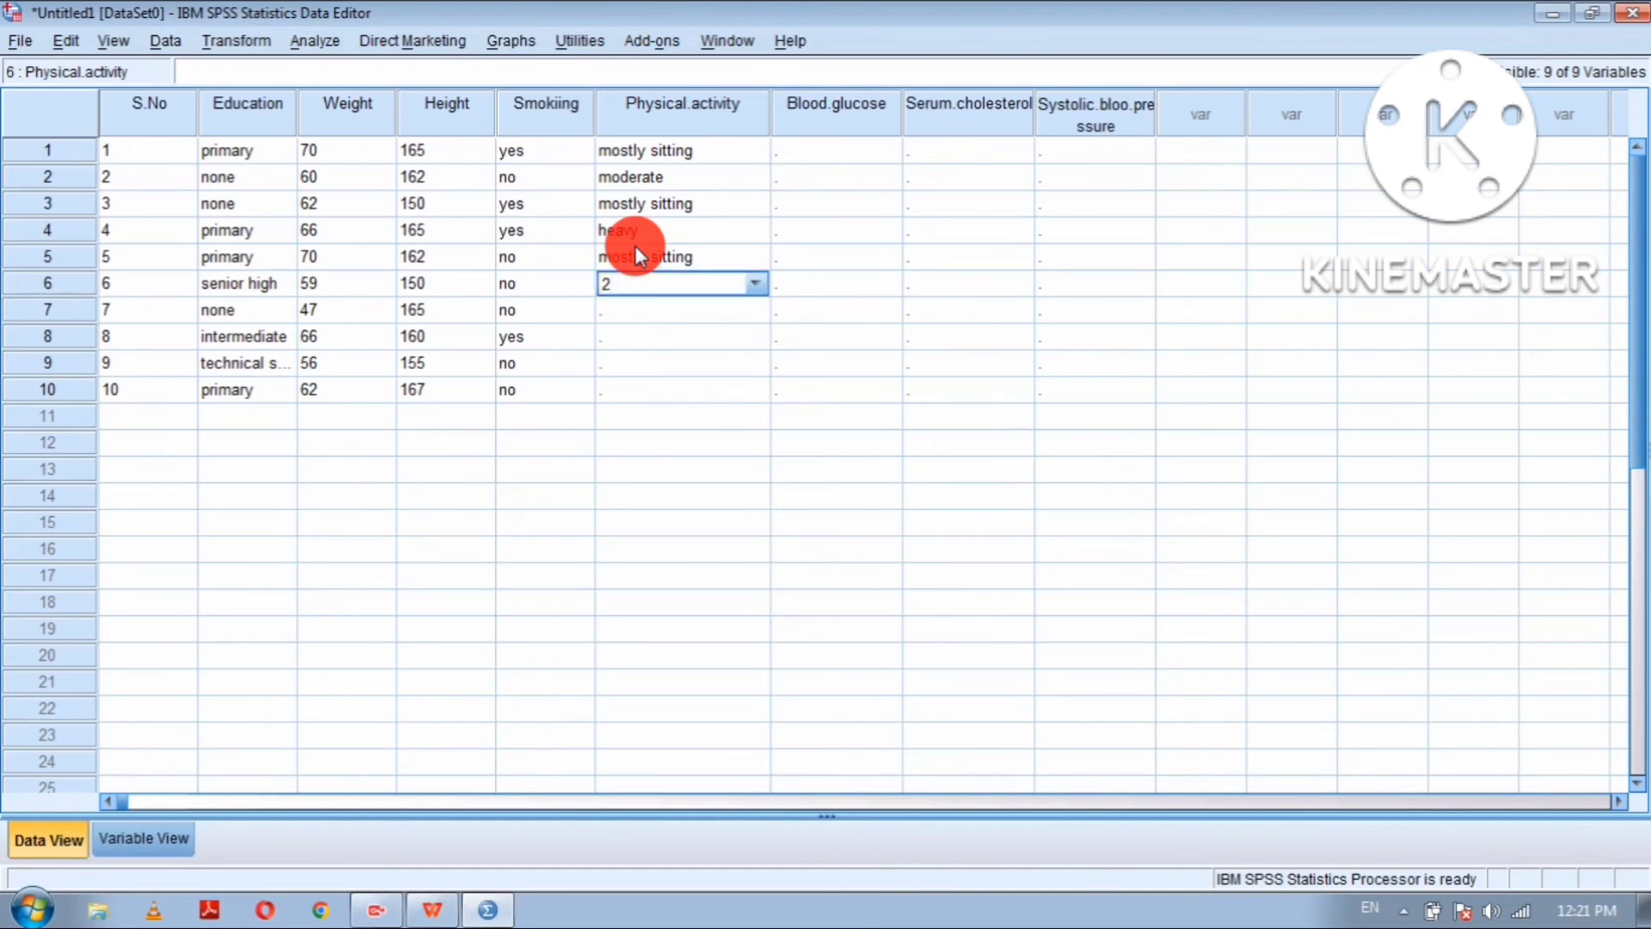
{"action": "key", "text": "Return"}
{"action": "type", "text": "11"}
{"action": "key", "text": "Return"}
{"action": "type", "text": "1"}
{"action": "key", "text": "Return"}
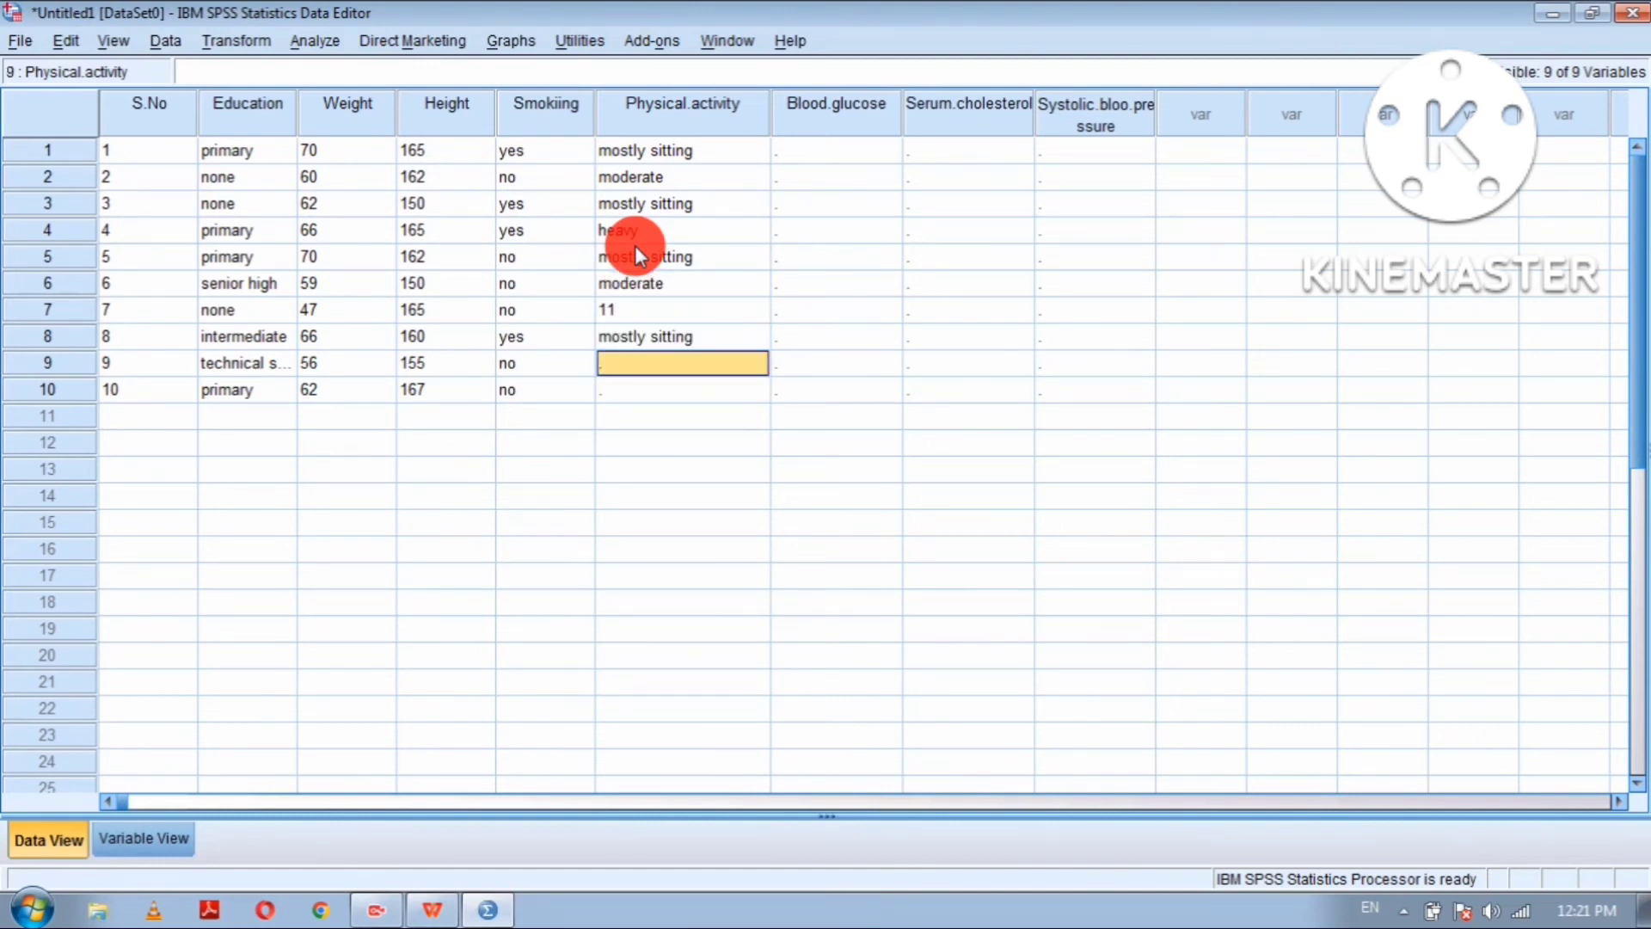
Step: Enter the Physical.activity codes 3 and 1 for cases 9 and 10
{"action": "type", "text": "3"}
{"action": "key", "text": "Return"}
{"action": "type", "text": "11"}
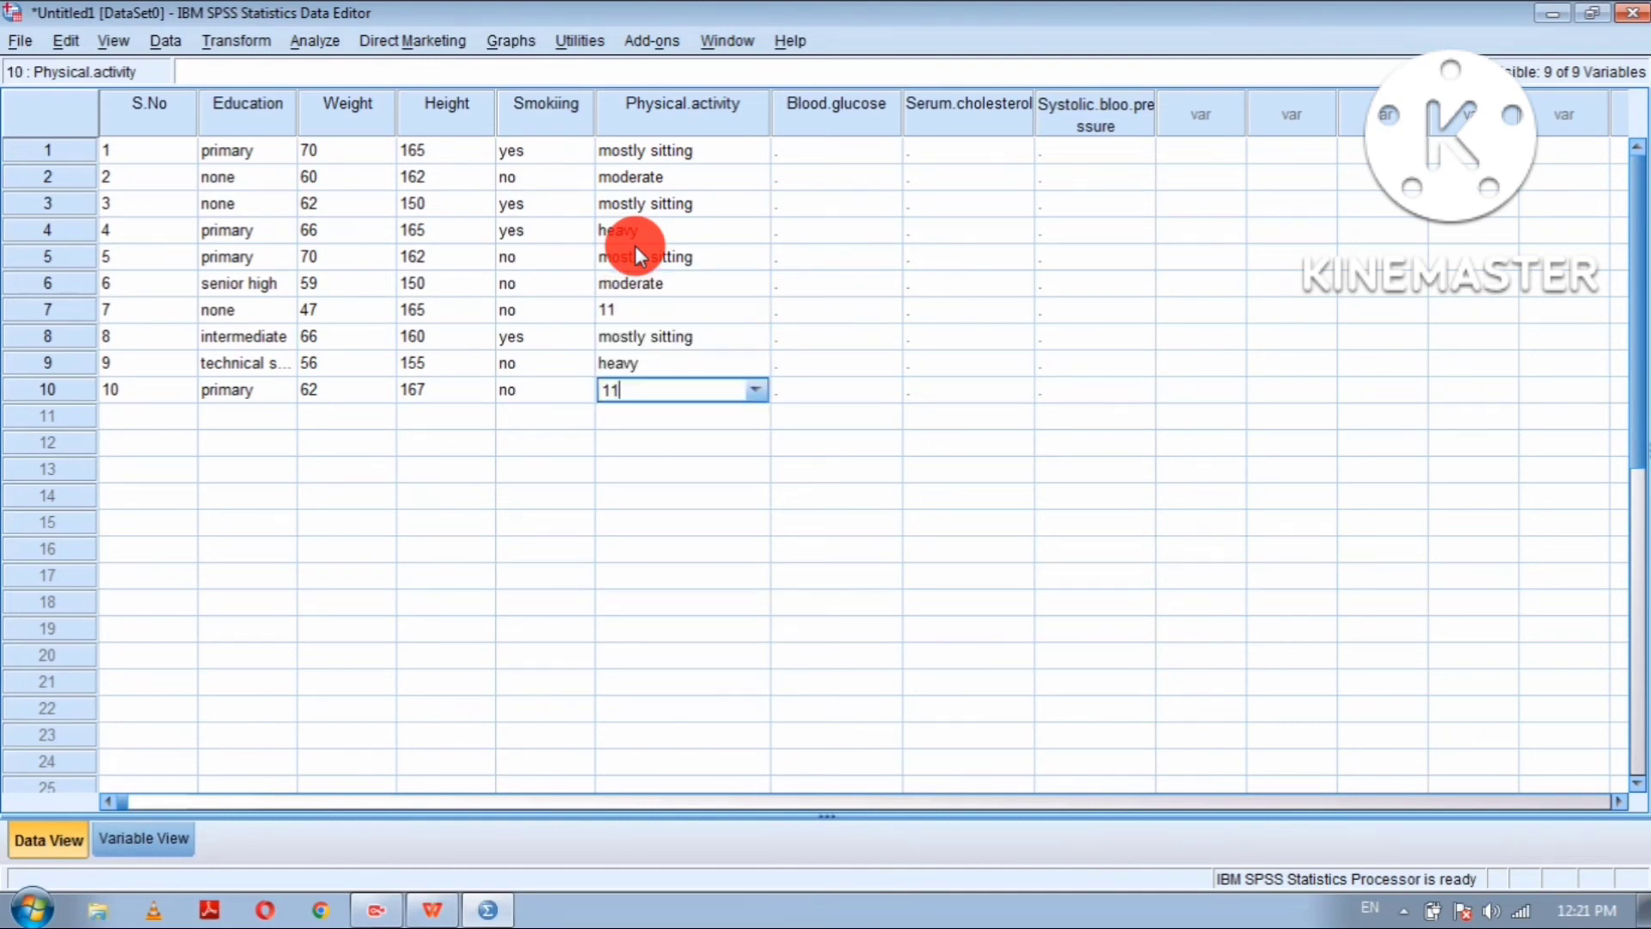
{"action": "key", "text": "BackSpace"}
{"action": "key", "text": "Return"}
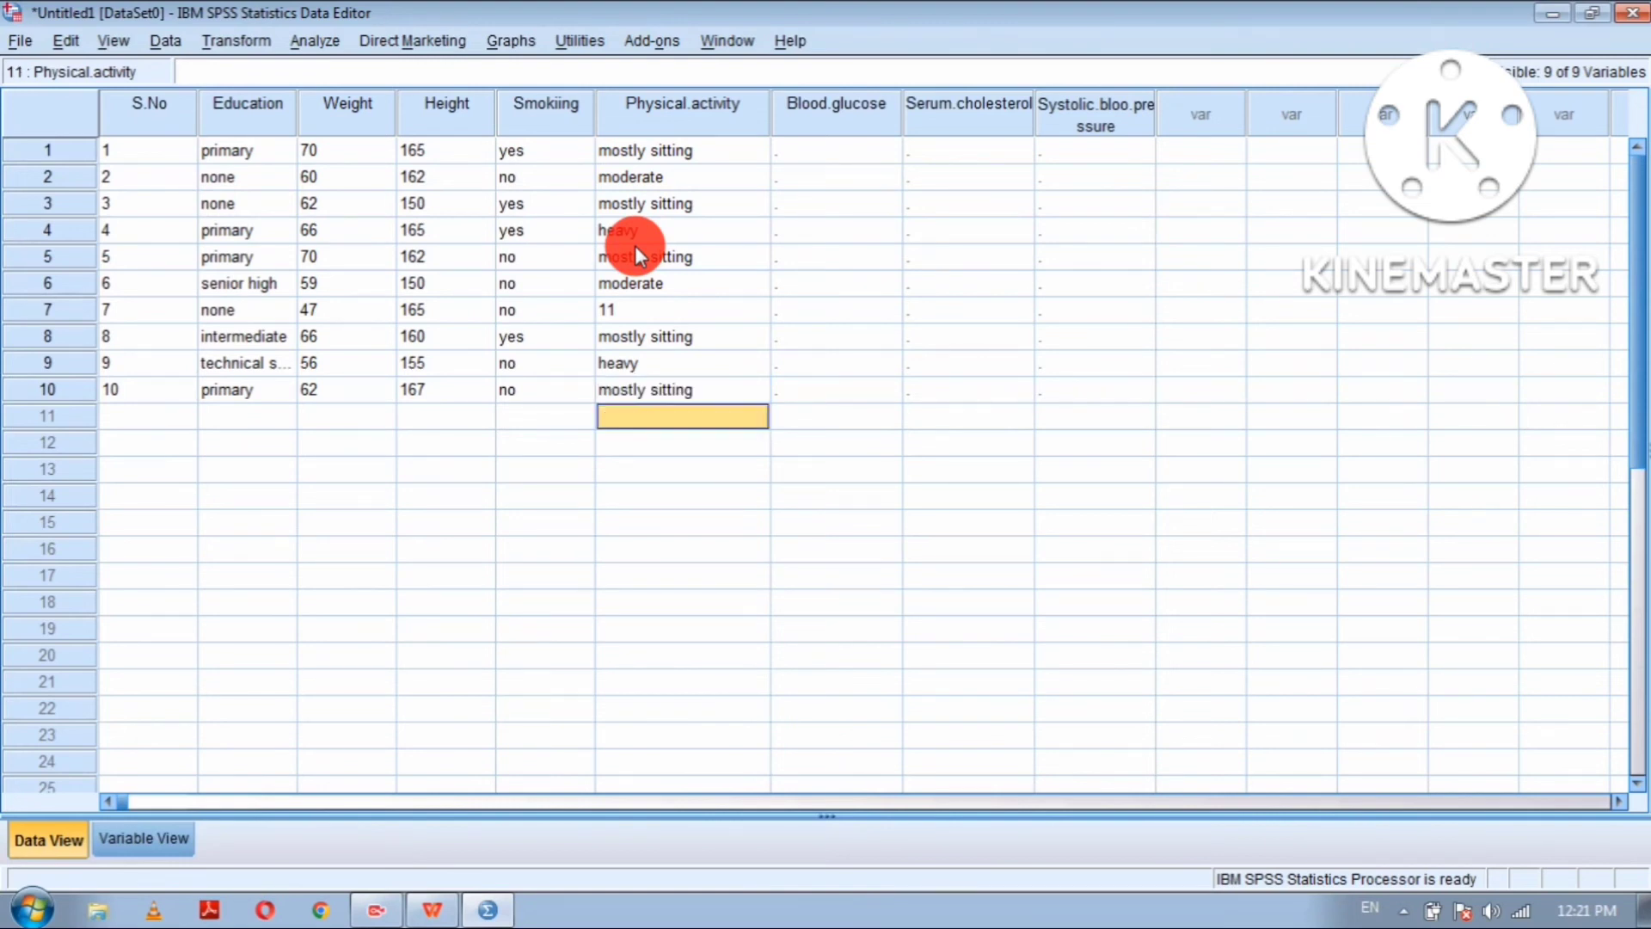
Step: Enter the Blood.glucose values 107, 145, 237, 91, 185, 106, 177, 120, 116 and 105 for cases 1 to 10
{"action": "left_click", "coordinate": [811, 151]}
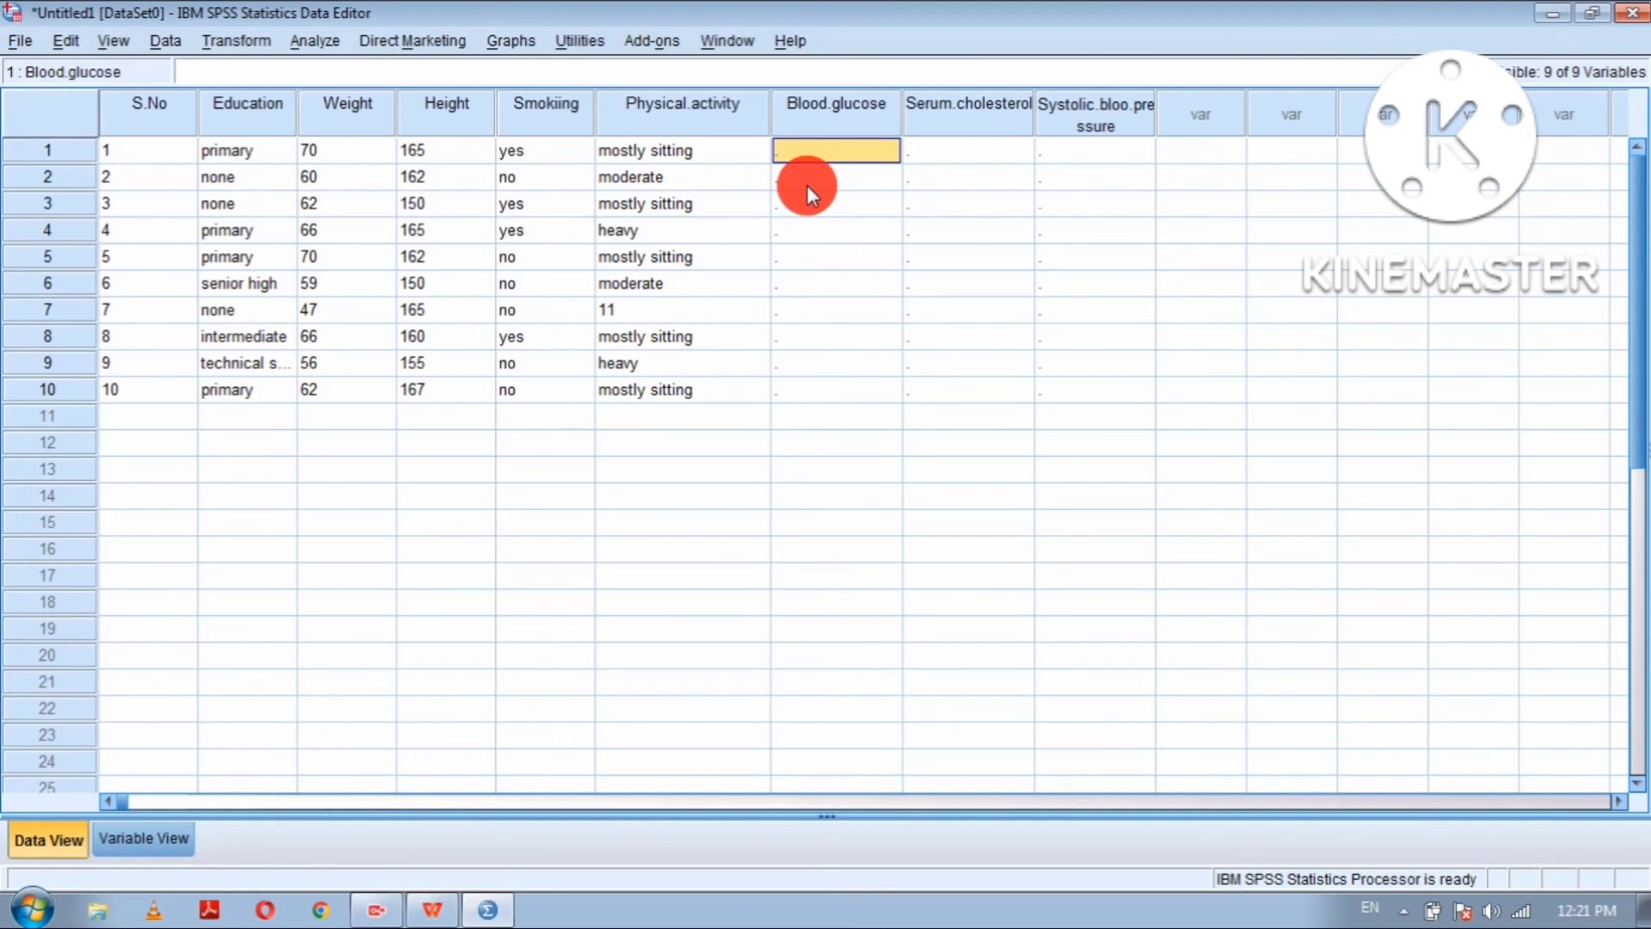
{"action": "type", "text": "107"}
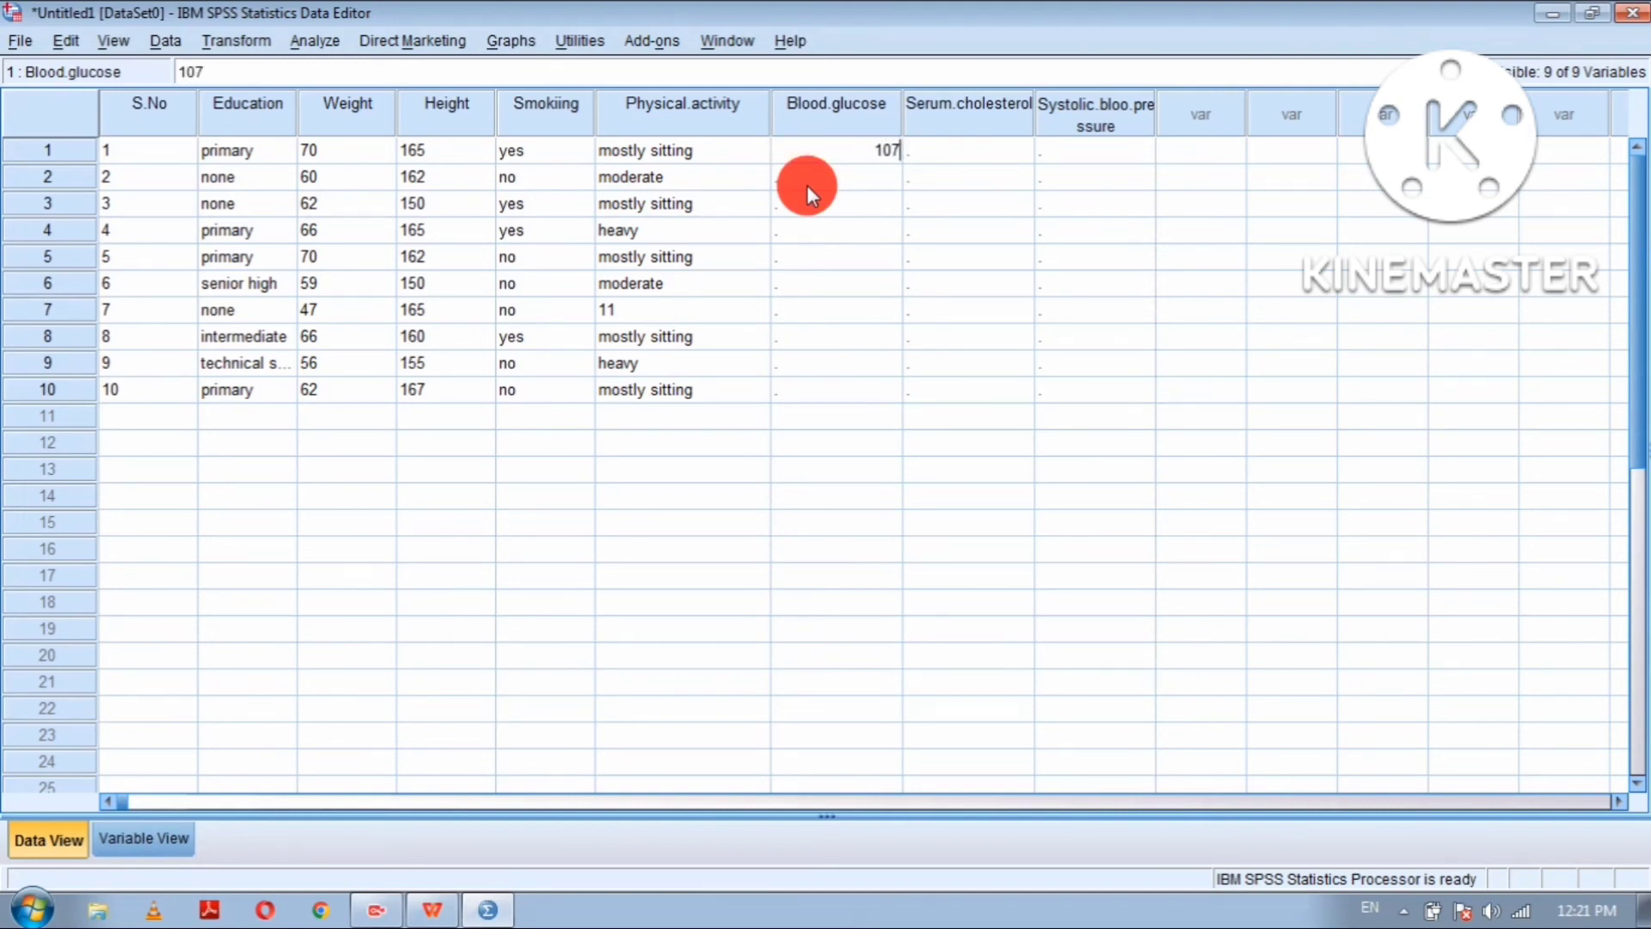
{"action": "key", "text": "Return"}
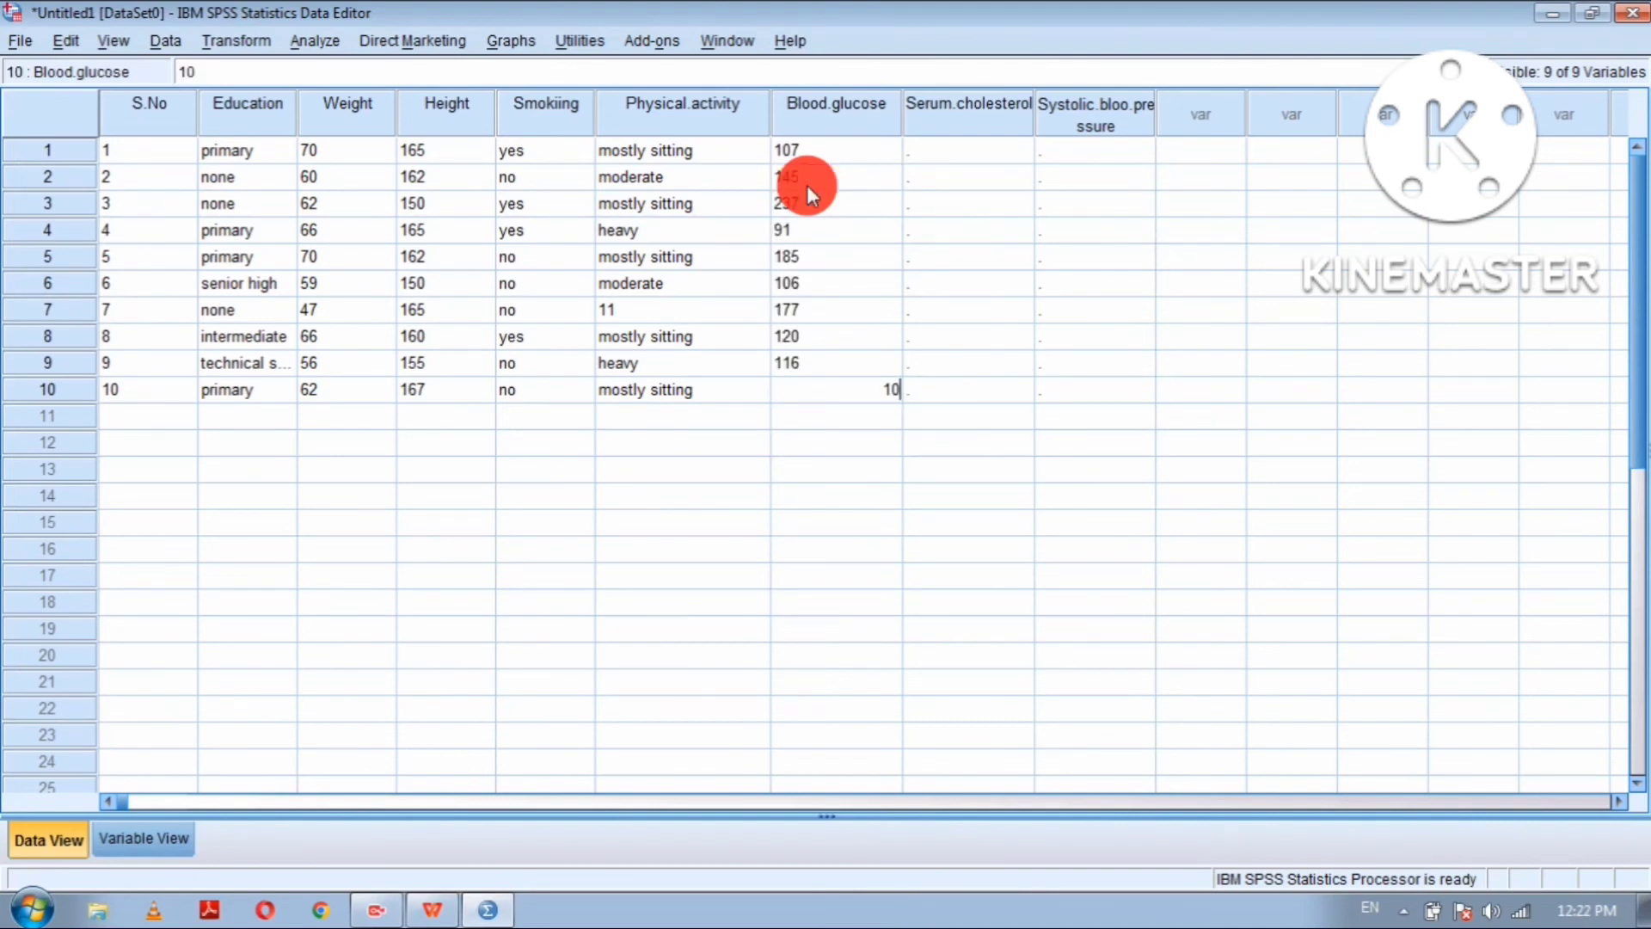
{"action": "type", "text": "6"}
{"action": "key", "text": "BackSpace"}
{"action": "type", "text": "5"}
{"action": "key", "text": "Return"}
Step: Enter the Serum.cholesterol values 199, 267, 272, 166, 239, 189, 238, 223, 279 and 190 for cases 1 to 10, consulting the WPS document's table
{"action": "left_click", "coordinate": [942, 150]}
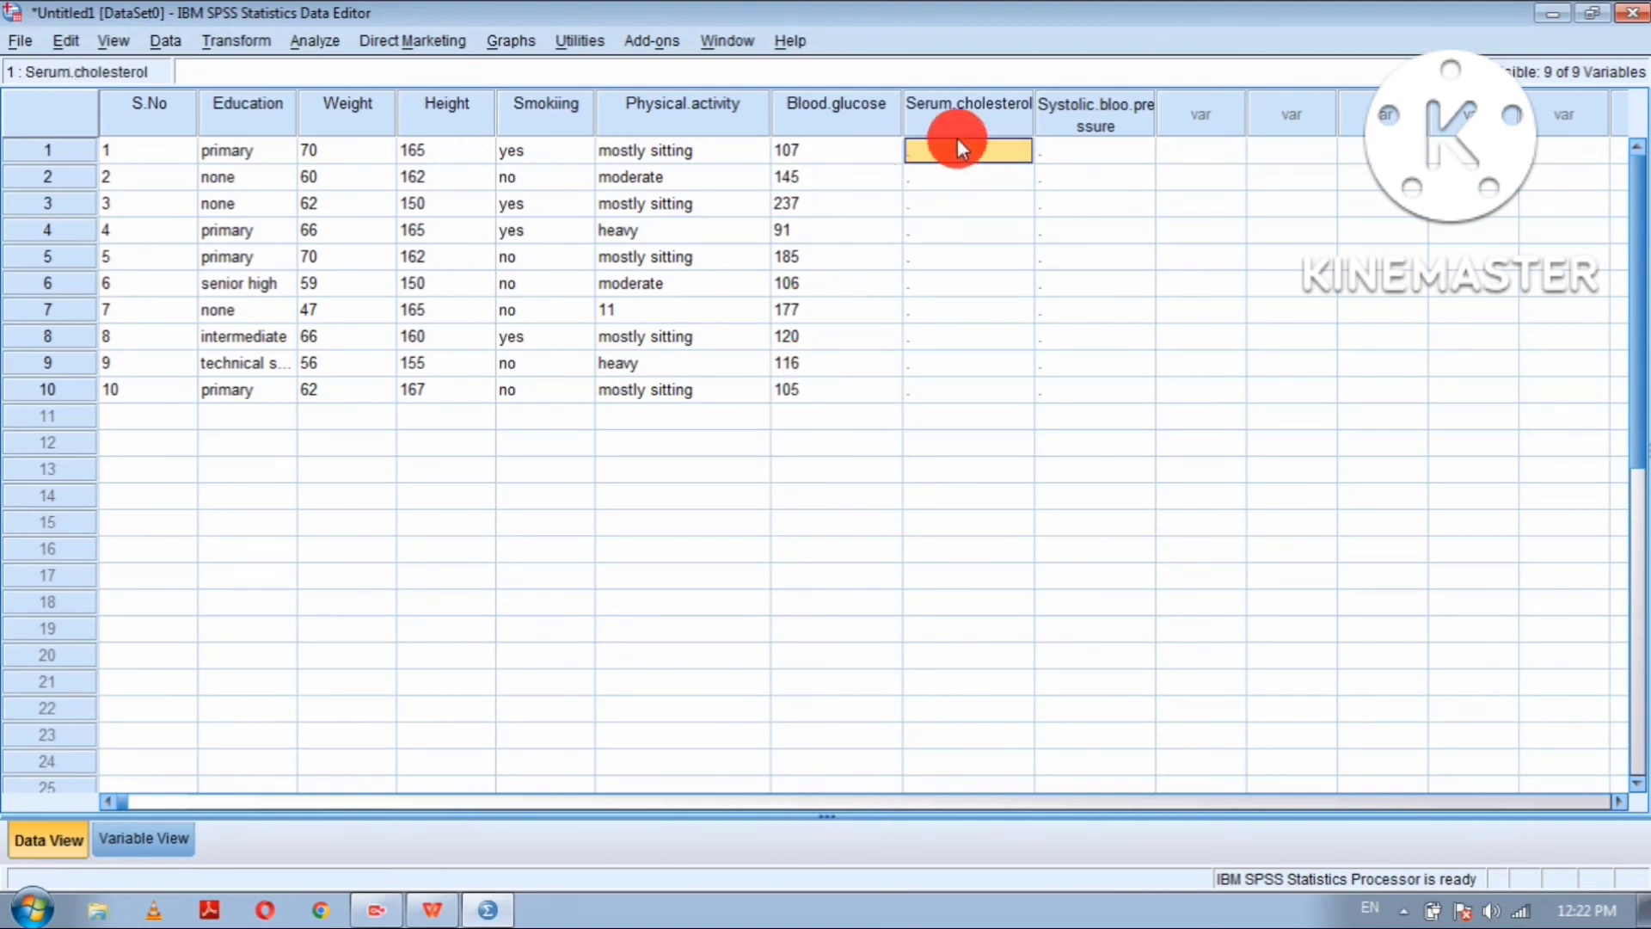
{"action": "left_click", "coordinate": [432, 910]}
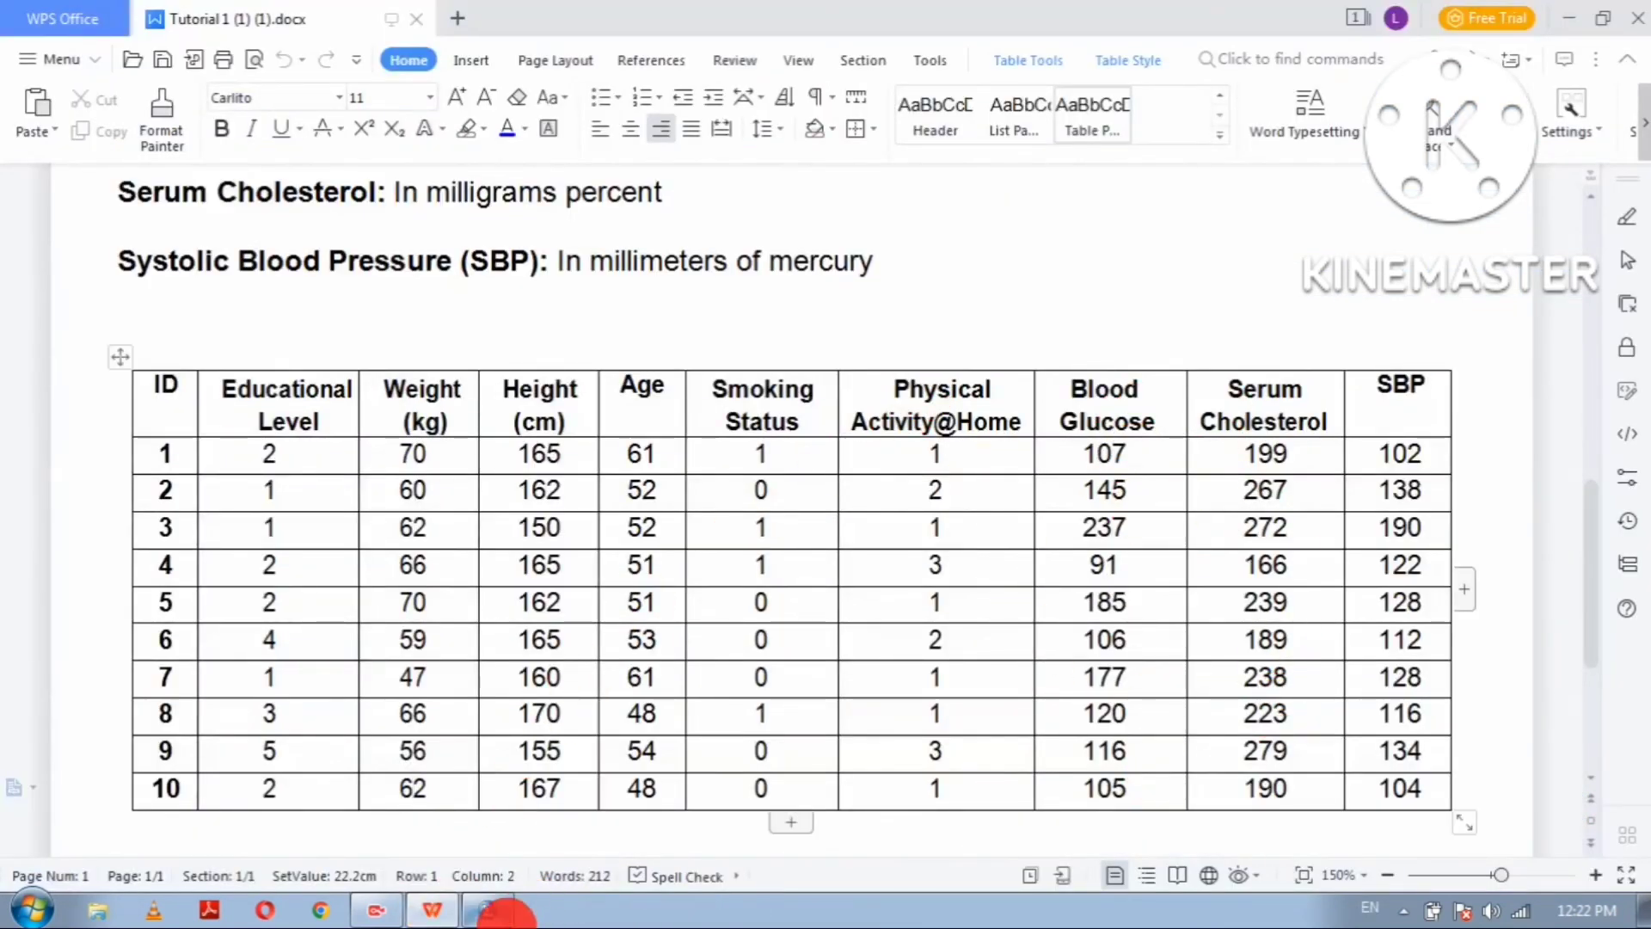
{"action": "left_click", "coordinate": [488, 910]}
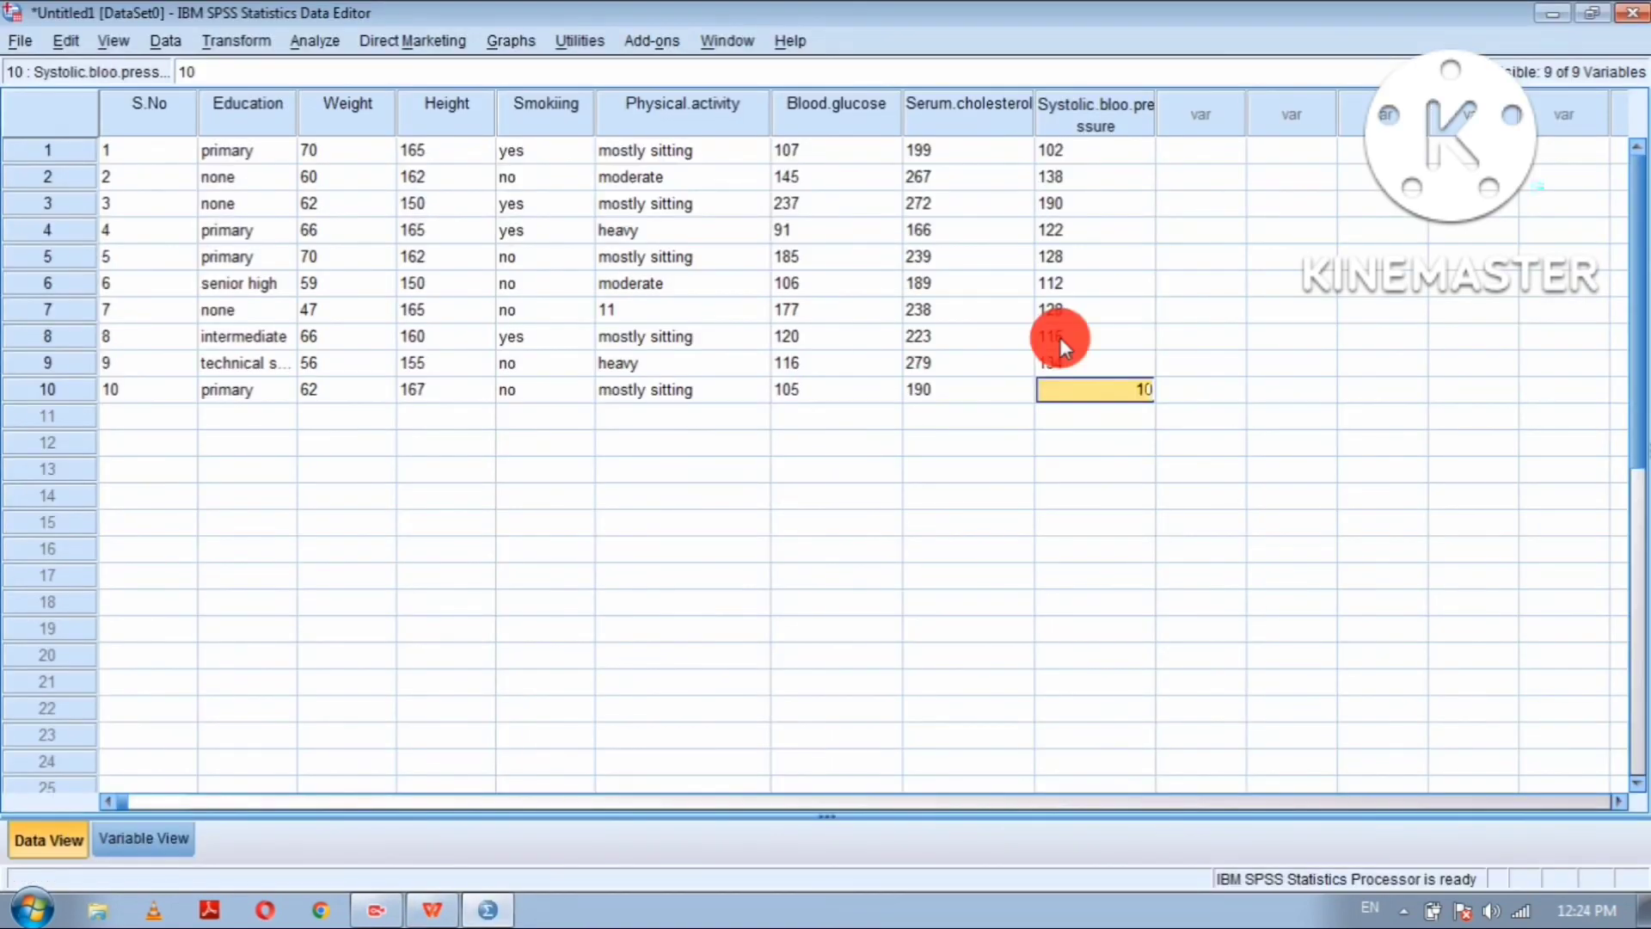
Step: Enter systolic pressures 102, 138, 190, 122, 128, 112, 128, 116, 134 and 104 for cases 1 to 10 and view the WPS source table
{"action": "type", "text": "4"}
{"action": "key", "text": "Return"}
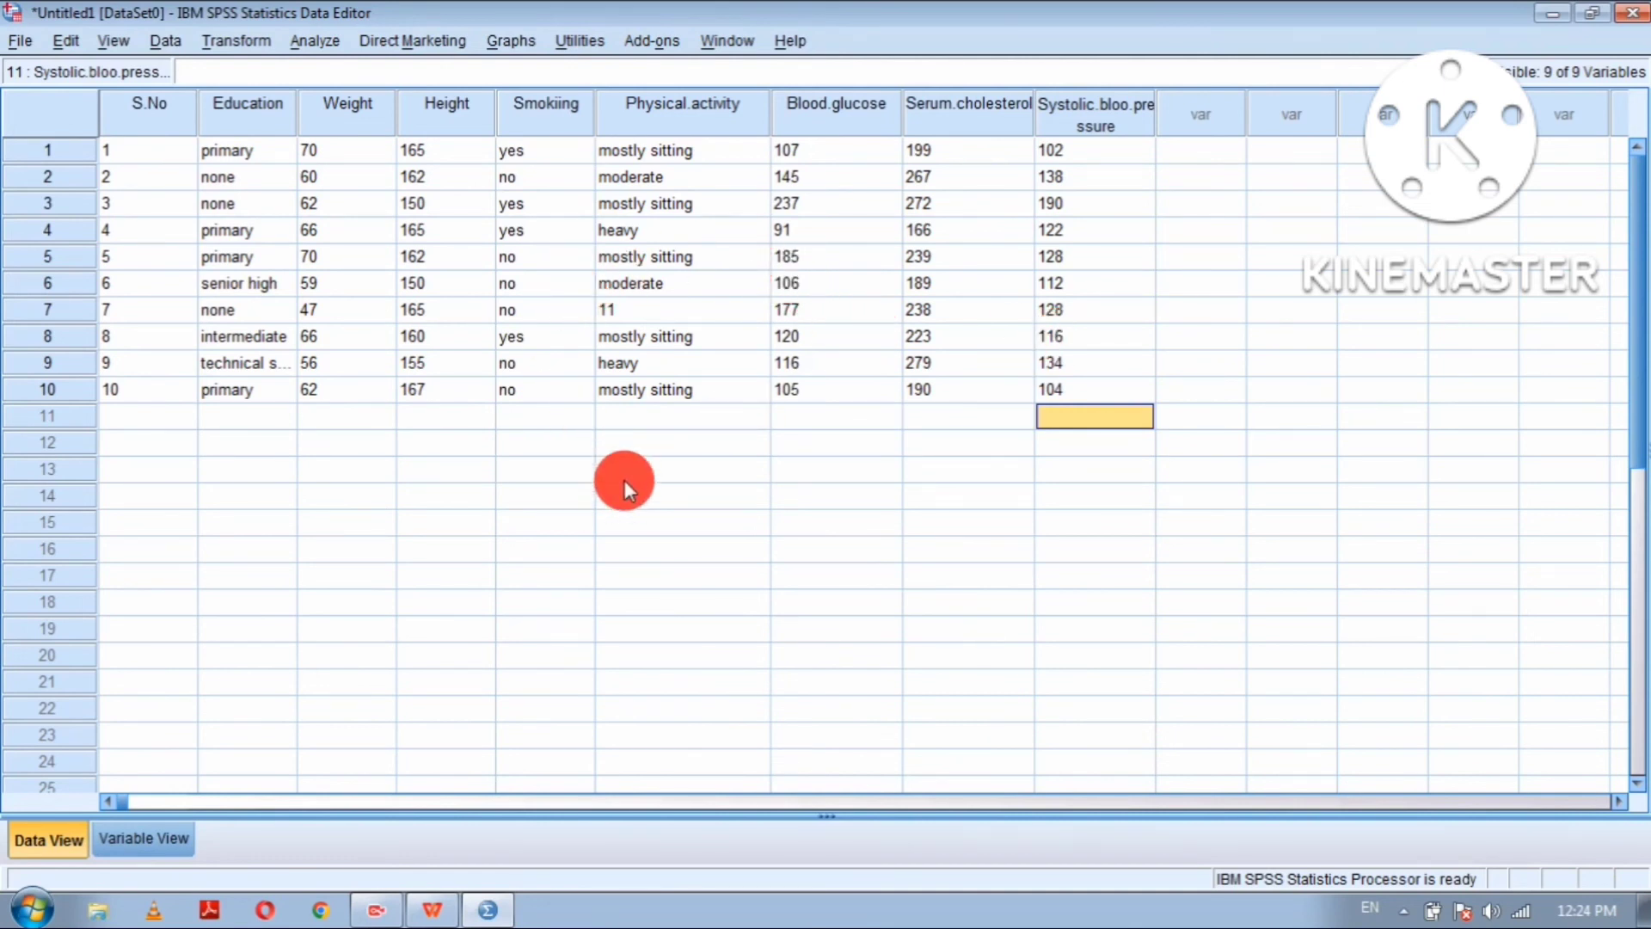
{"action": "left_click", "coordinate": [428, 908]}
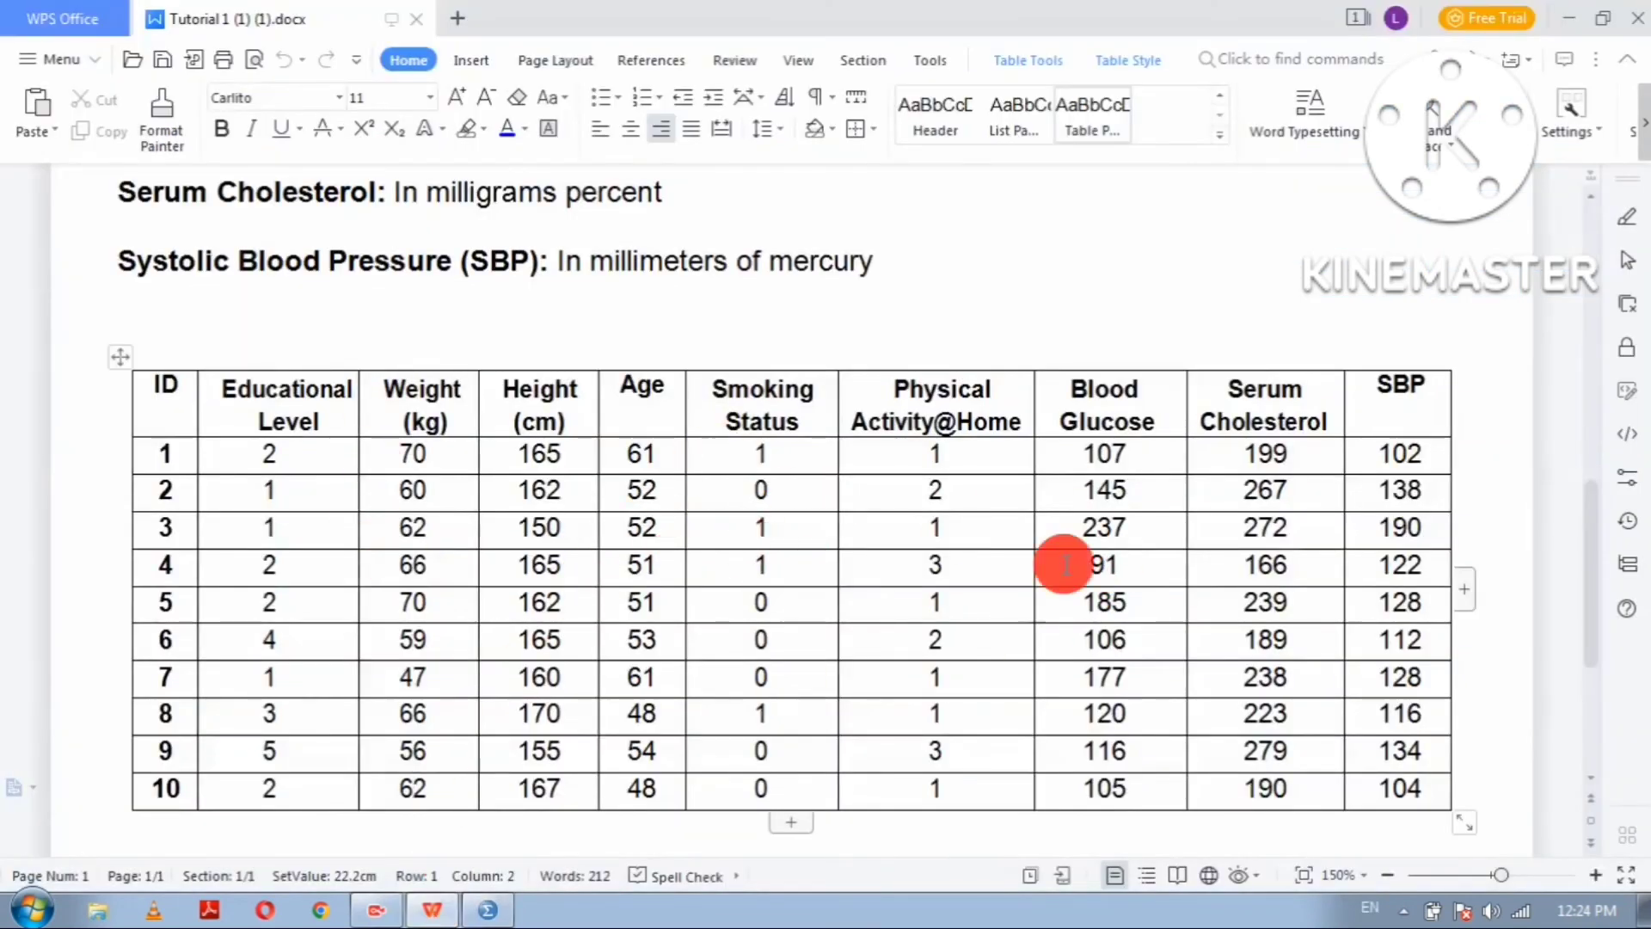
{"action": "left_click", "coordinate": [478, 914]}
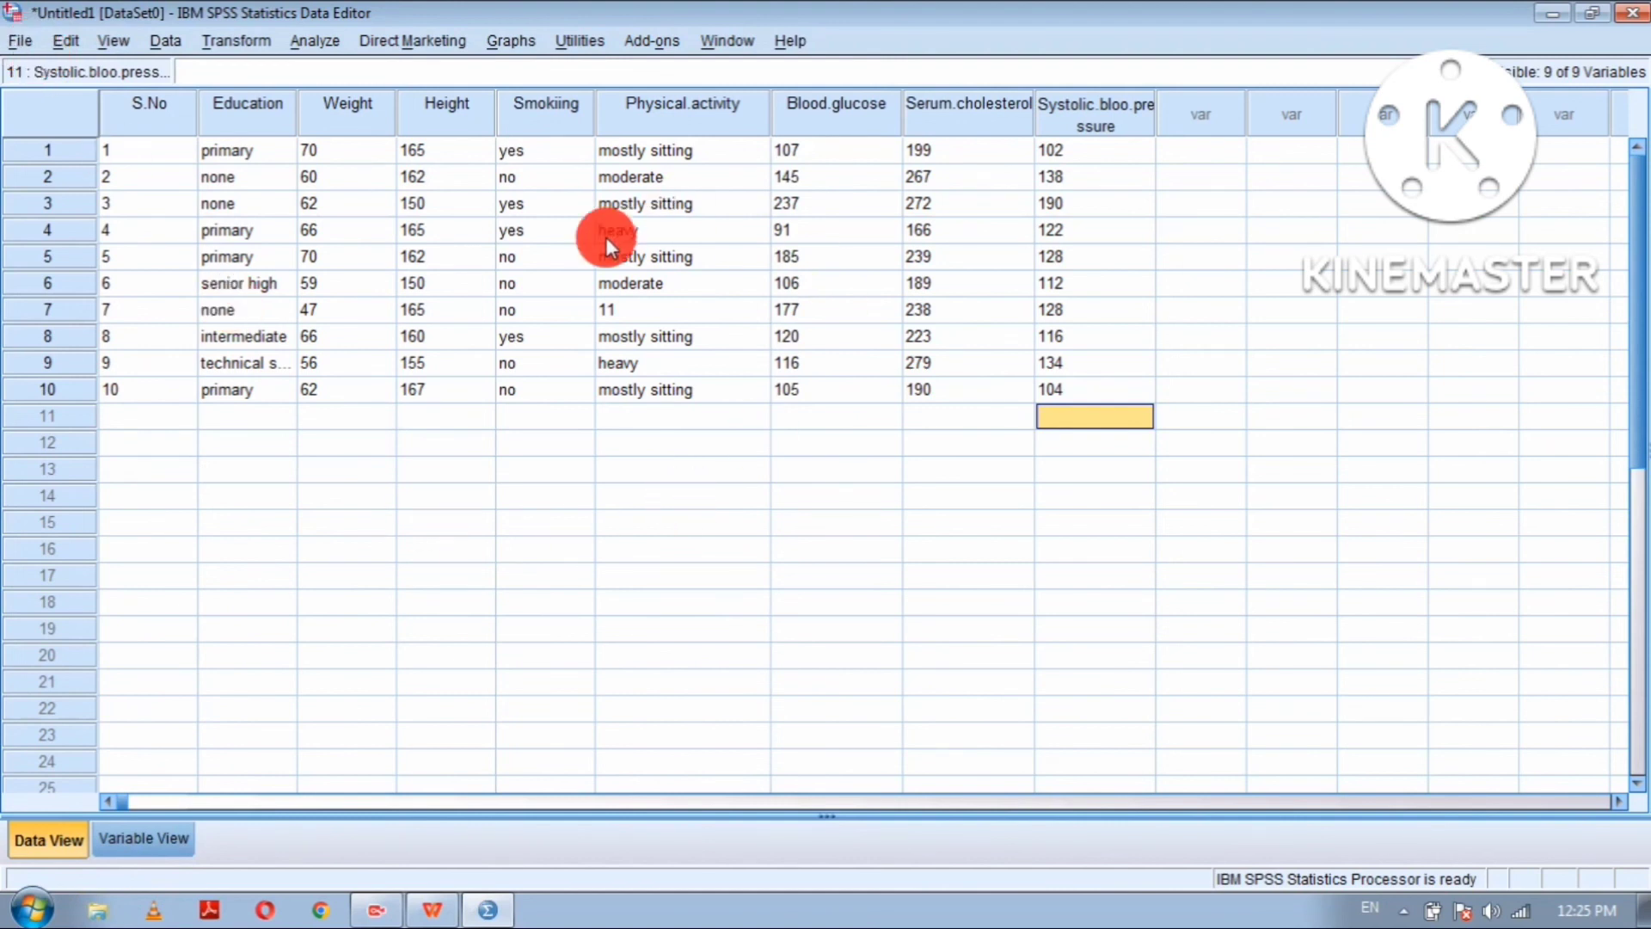
Step: Save the dataset in the Documents folder as an SPSS Statistics file named "tutoriaL 1"
{"action": "left_click", "coordinate": [16, 40]}
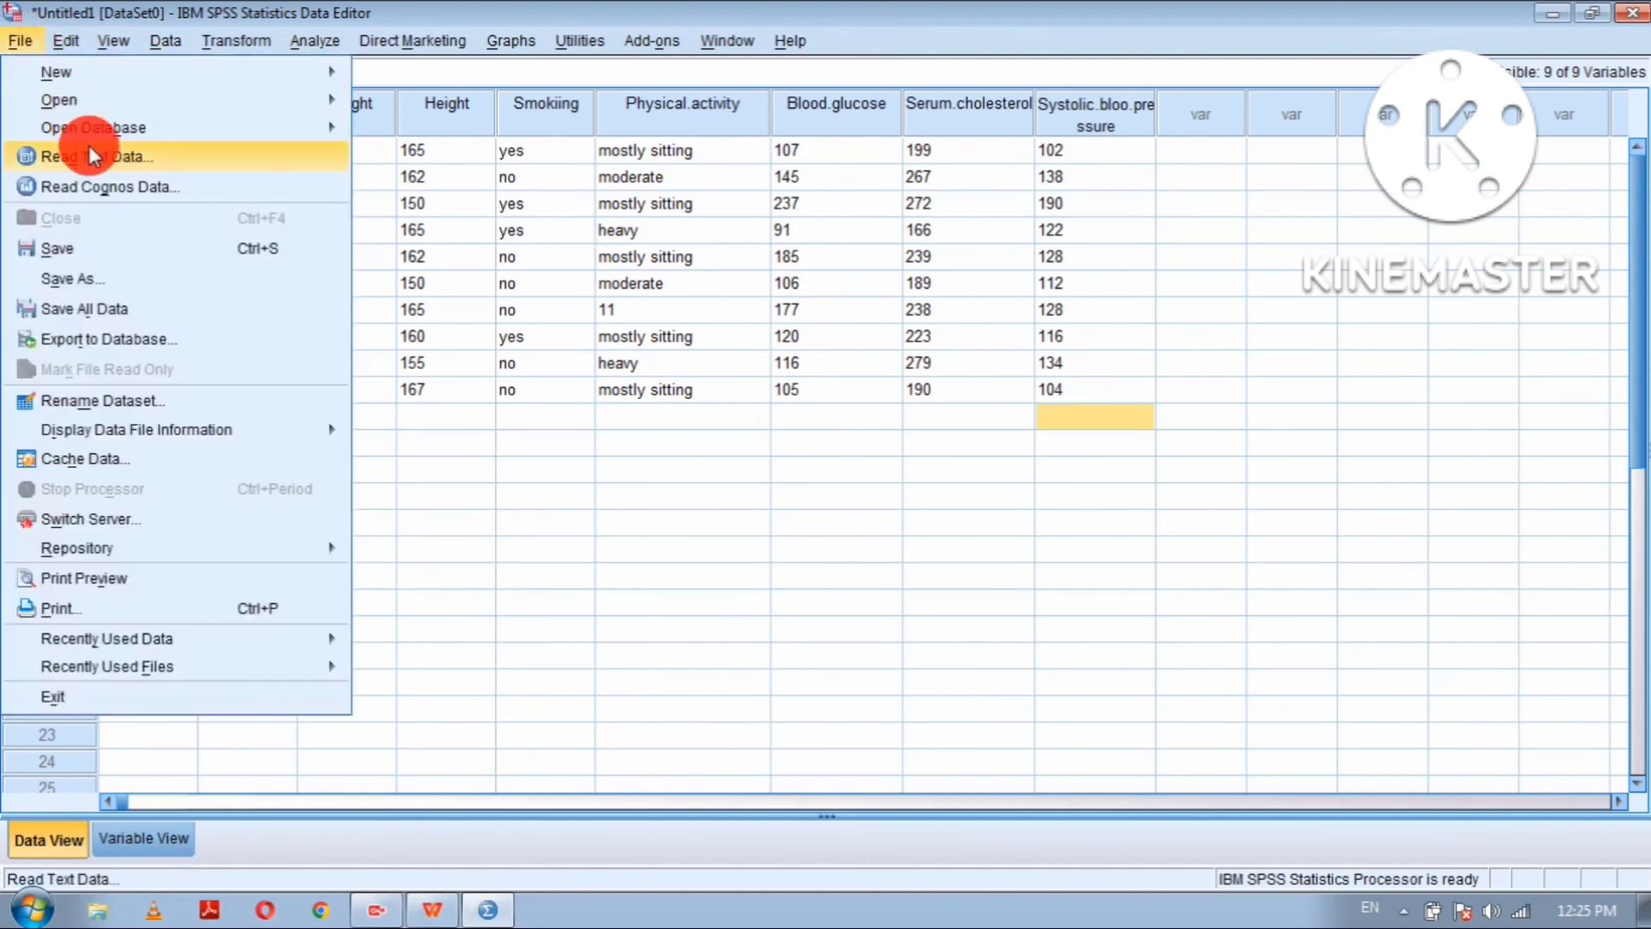
{"action": "left_click", "coordinate": [90, 110]}
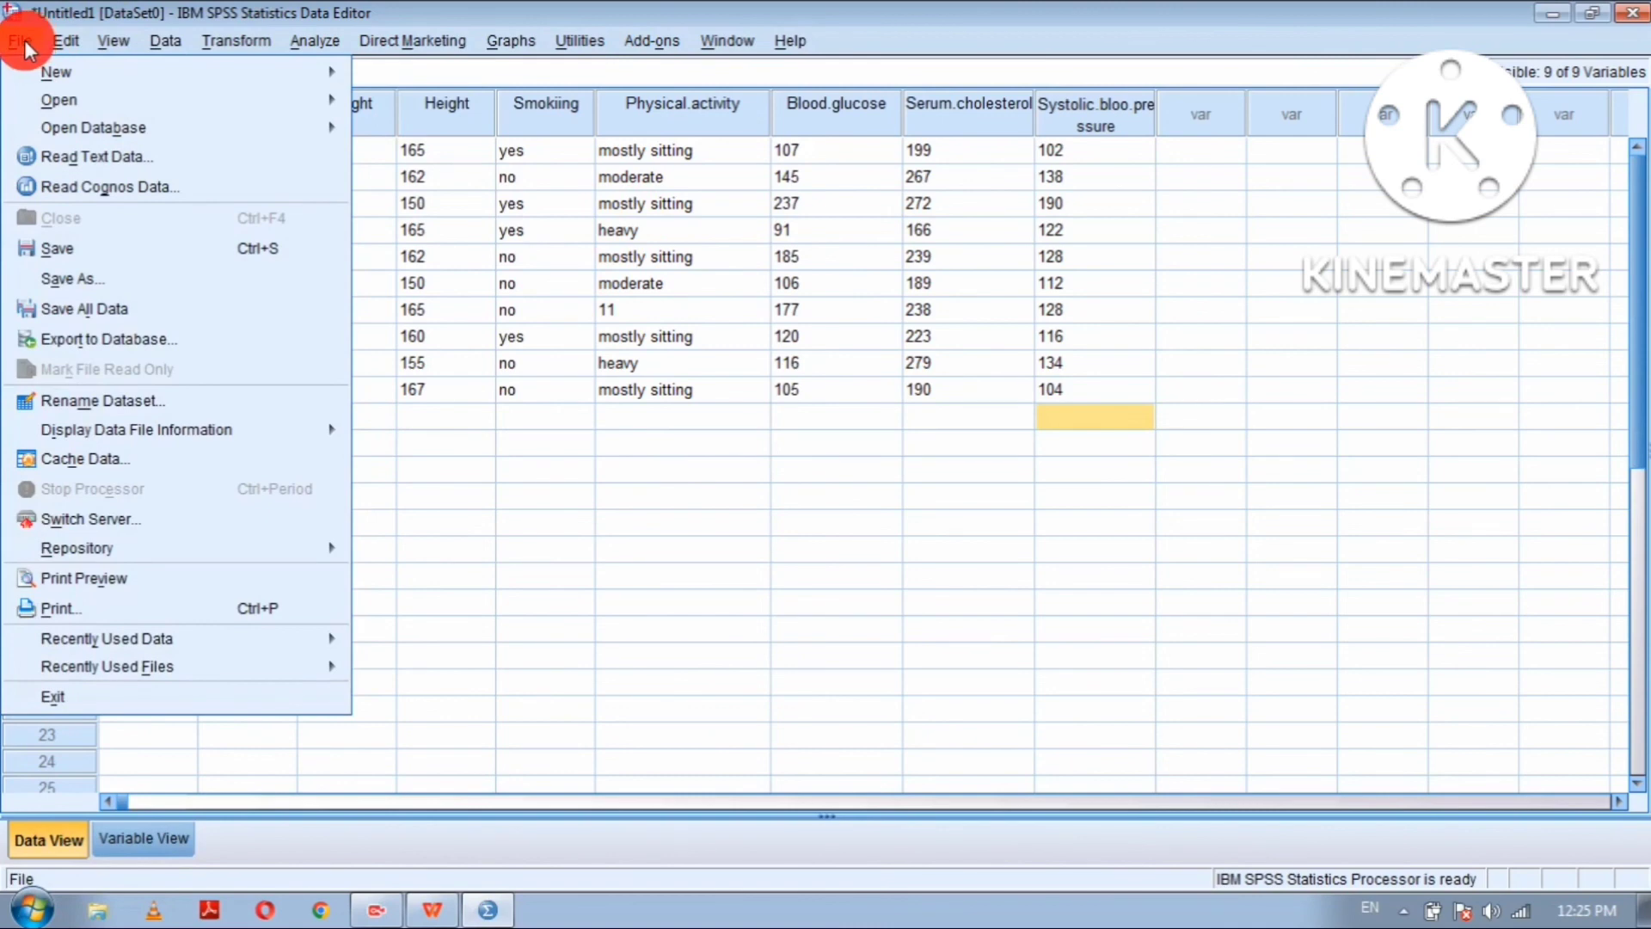
{"action": "left_click", "coordinate": [24, 39]}
{"action": "left_click", "coordinate": [18, 43]}
{"action": "left_click", "coordinate": [94, 281]}
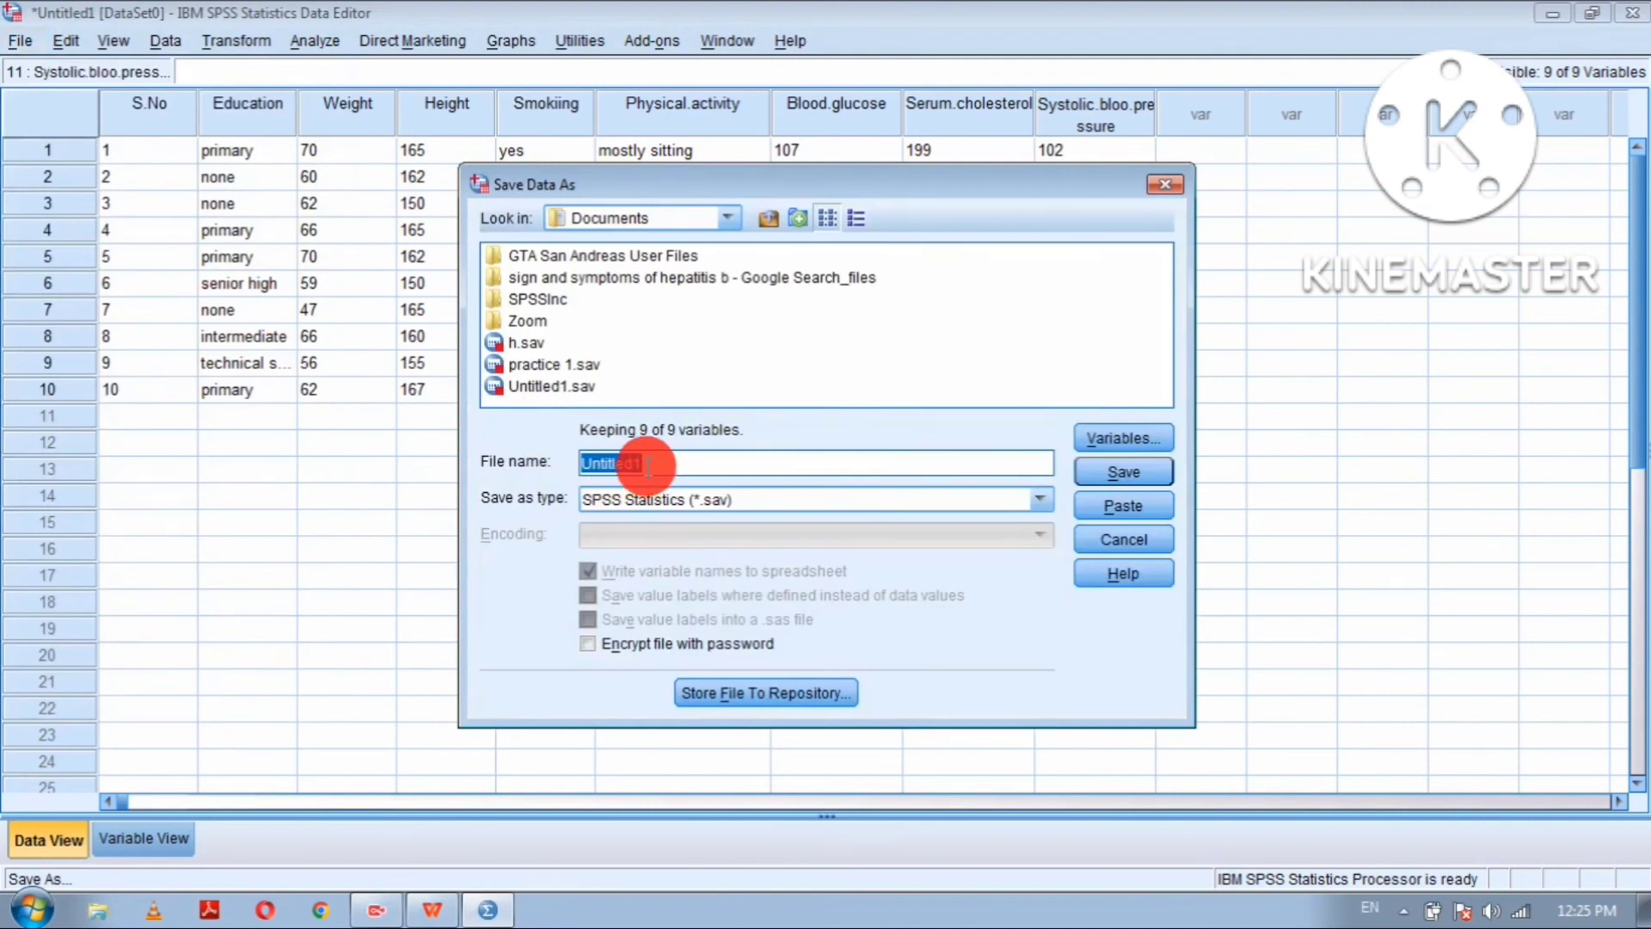
{"action": "key", "text": "BackSpace"}
{"action": "type", "text": "tutorial 1"}
{"action": "left_click", "coordinate": [1118, 481]}
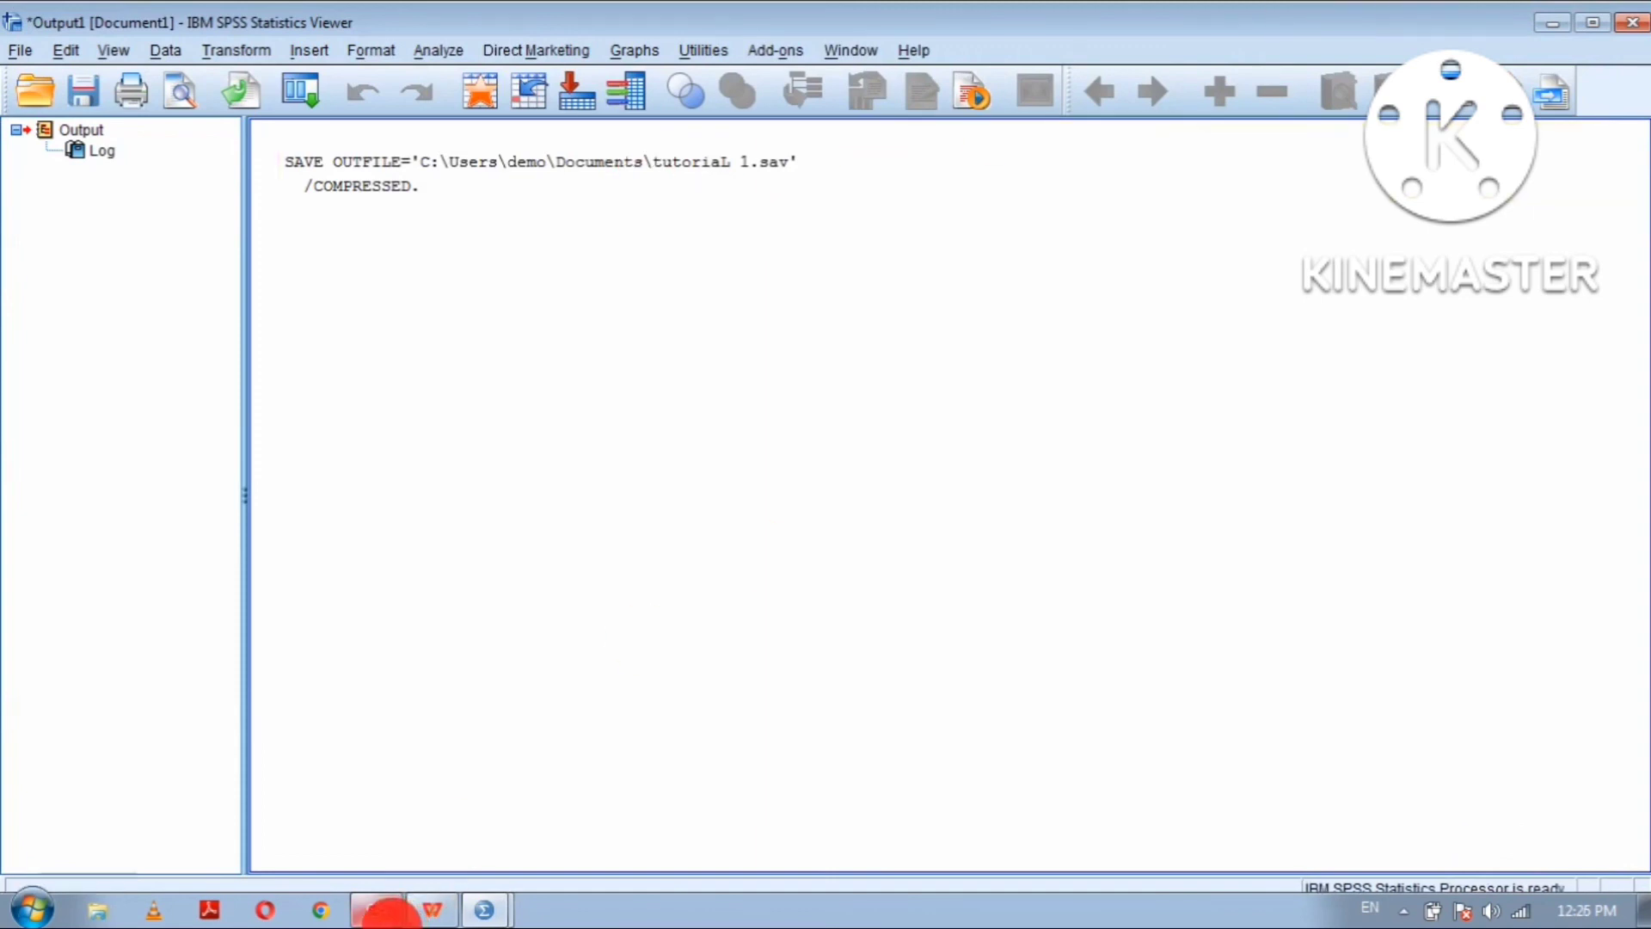
Step: Review the TUTORIAL 1 question and its save instructions at the start of the WPS document
{"action": "left_click", "coordinate": [426, 910]}
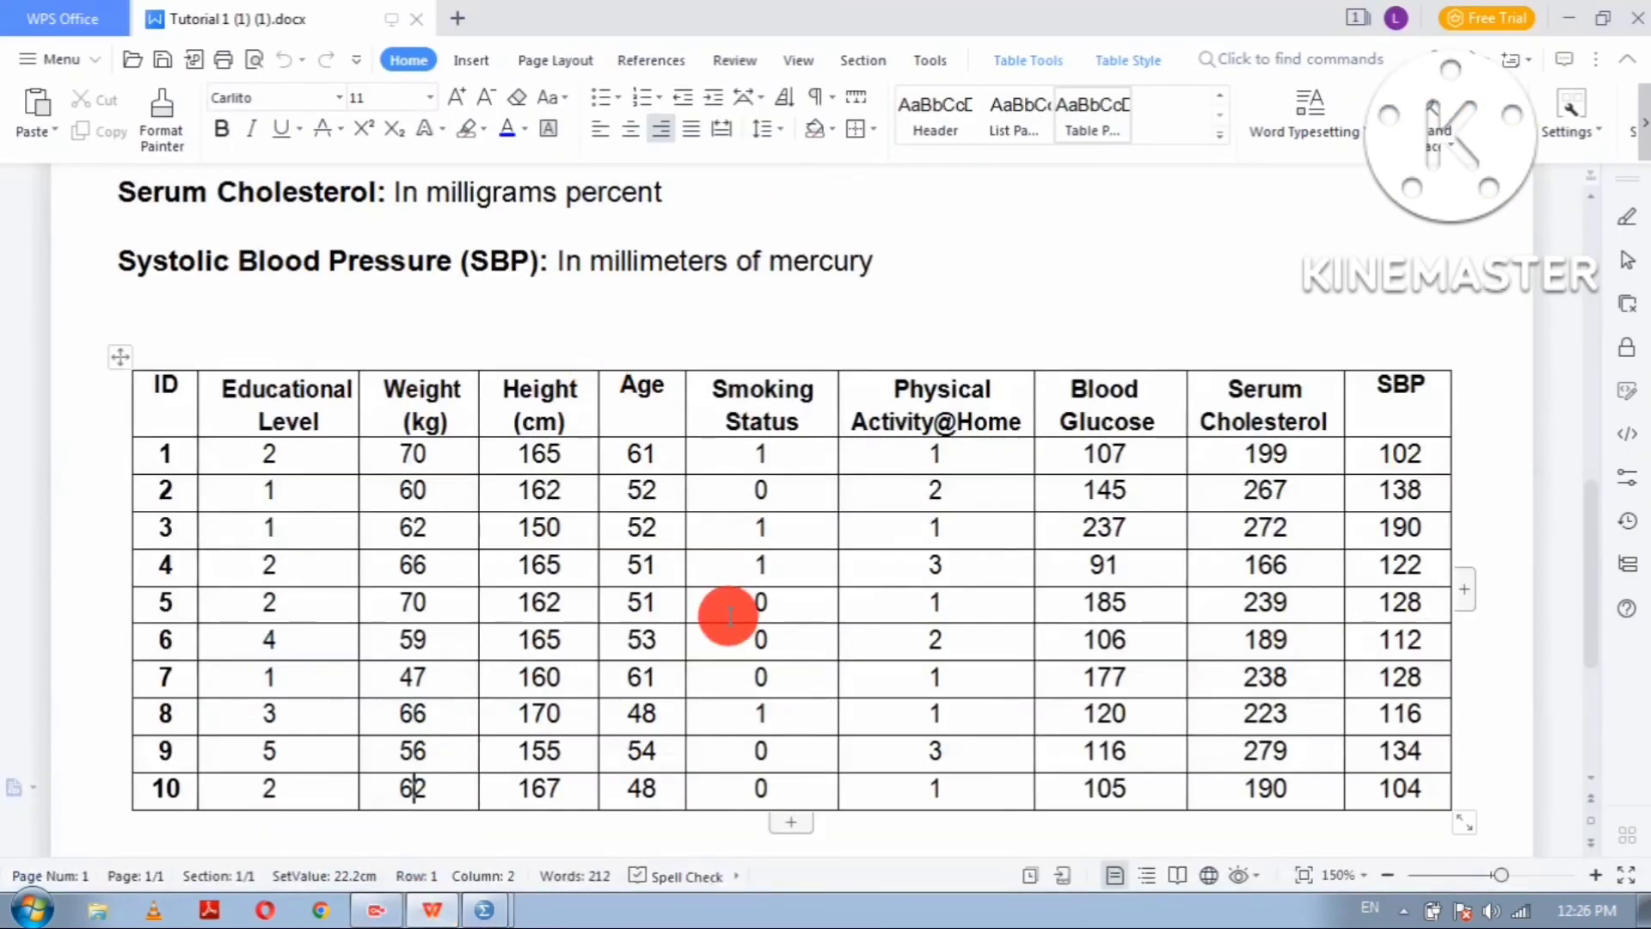
{"action": "scroll", "coordinate": [729, 615], "scroll_direction": "up", "scroll_amount": 4}
{"action": "scroll", "coordinate": [729, 615], "scroll_direction": "up", "scroll_amount": 6}
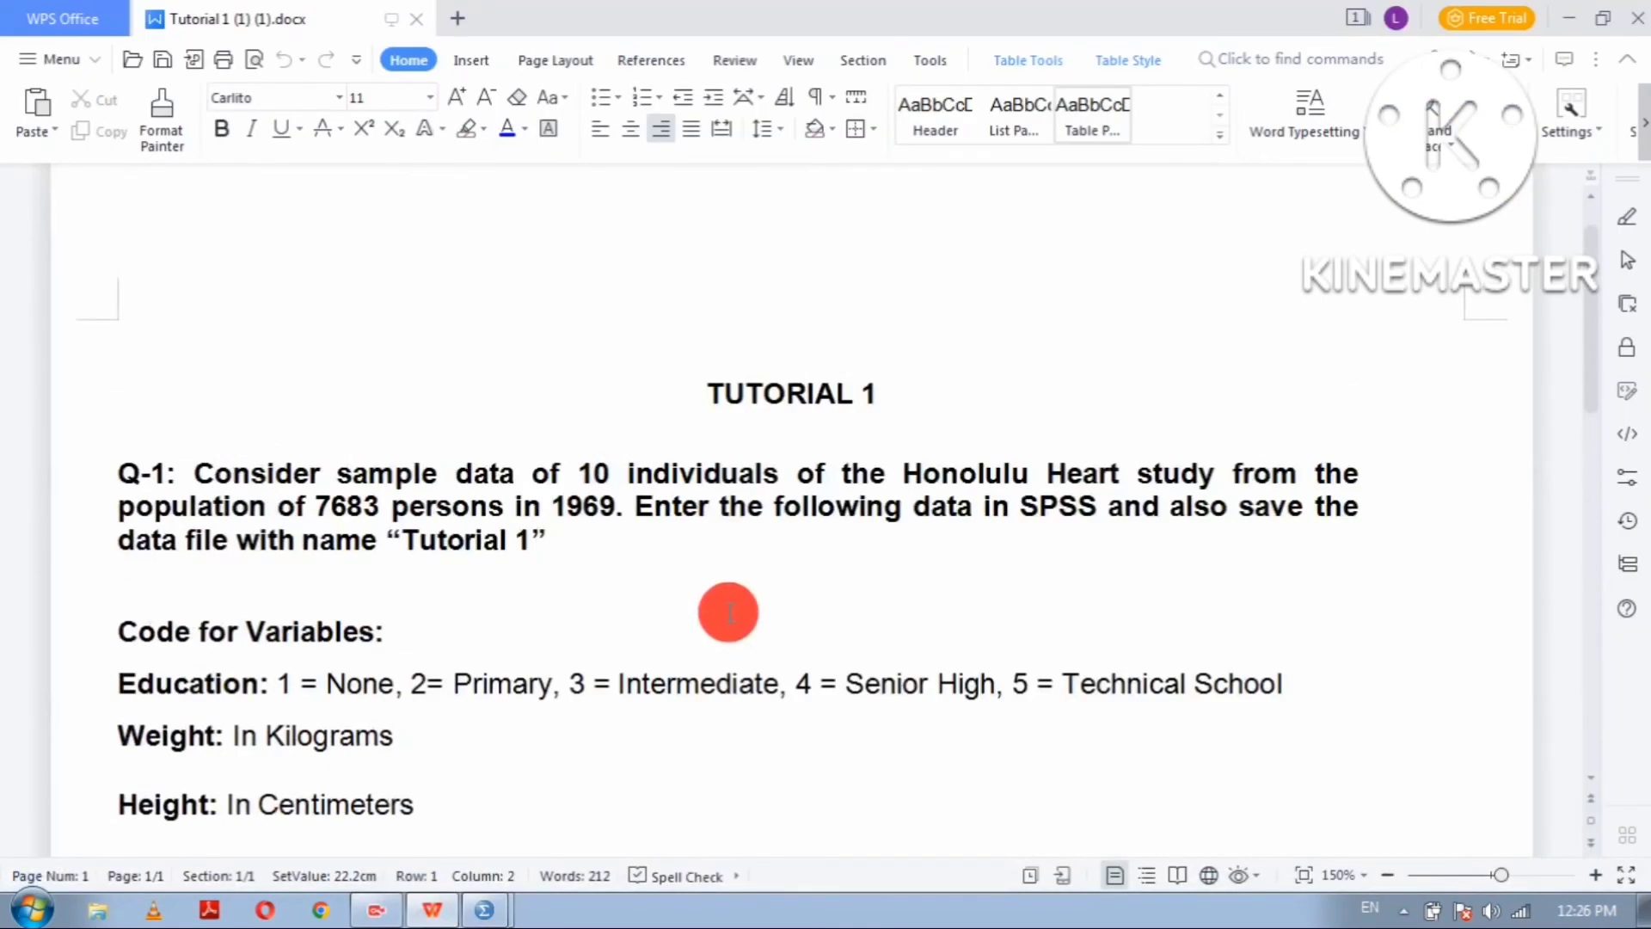